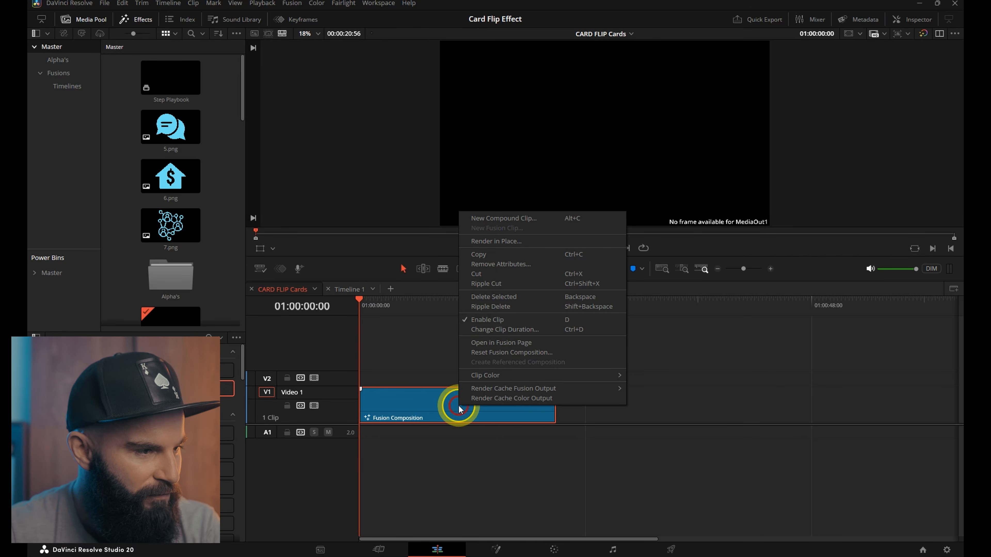
Open the Fusion Composition clip for node editing, position MediaOut1 with room before it, and connect a Background node to its input.
click(502, 344)
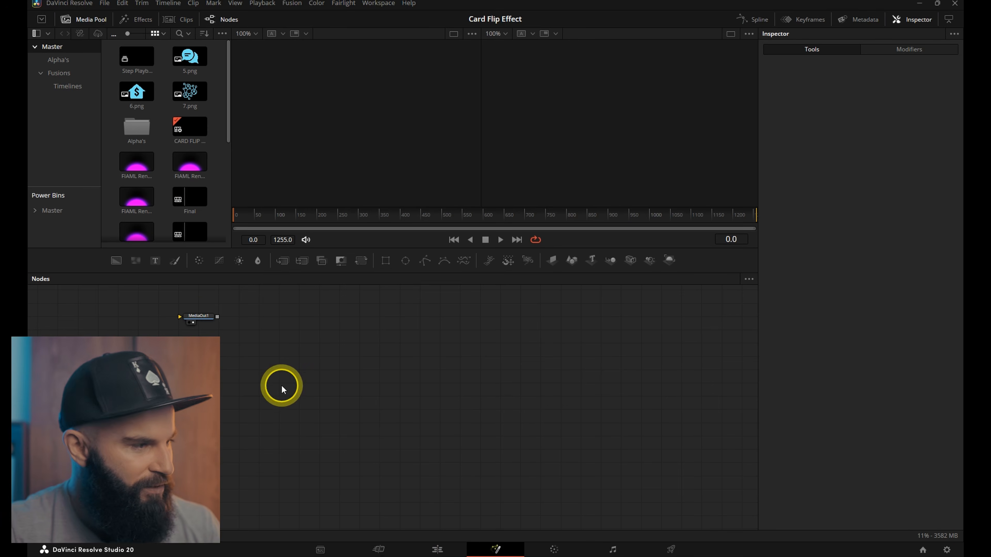
drag(201, 317, 657, 360)
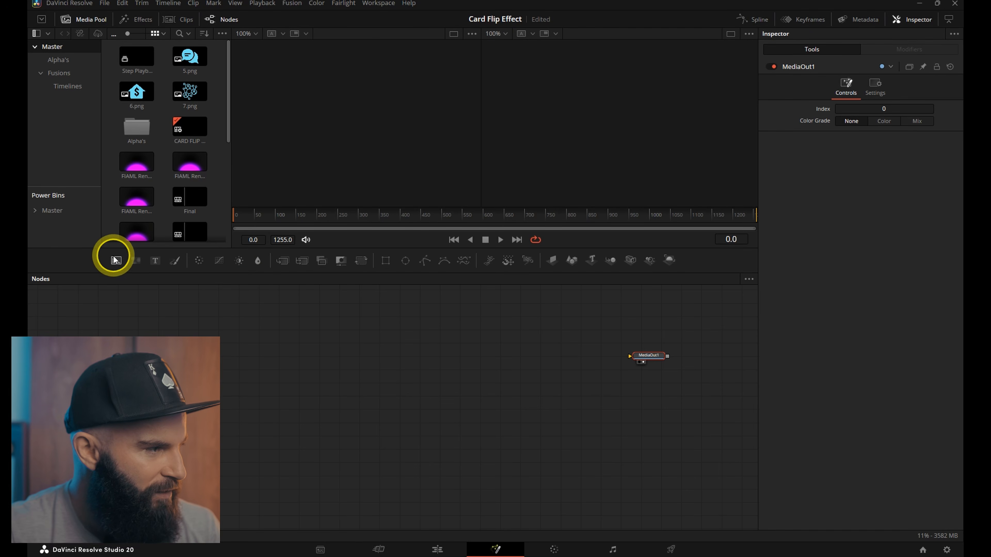
drag(115, 260, 630, 356)
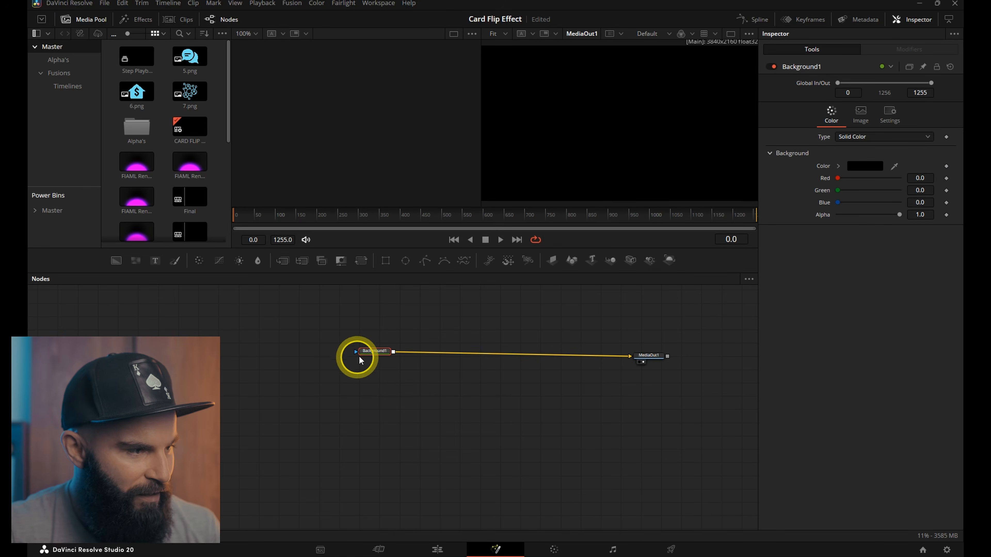
Set the Background's color to a very dark grey, about 0.086 for red, green and blue.
click(869, 166)
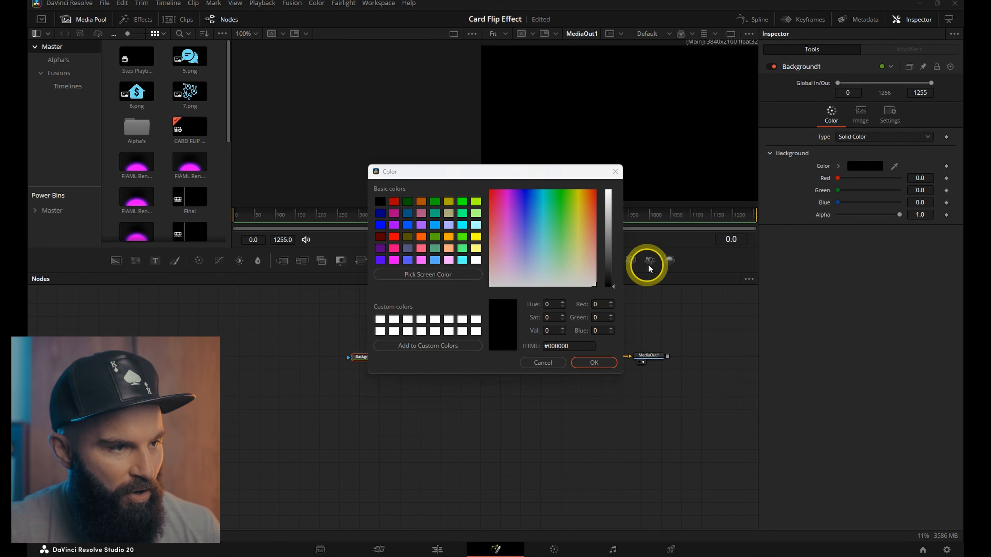
drag(614, 287, 614, 280)
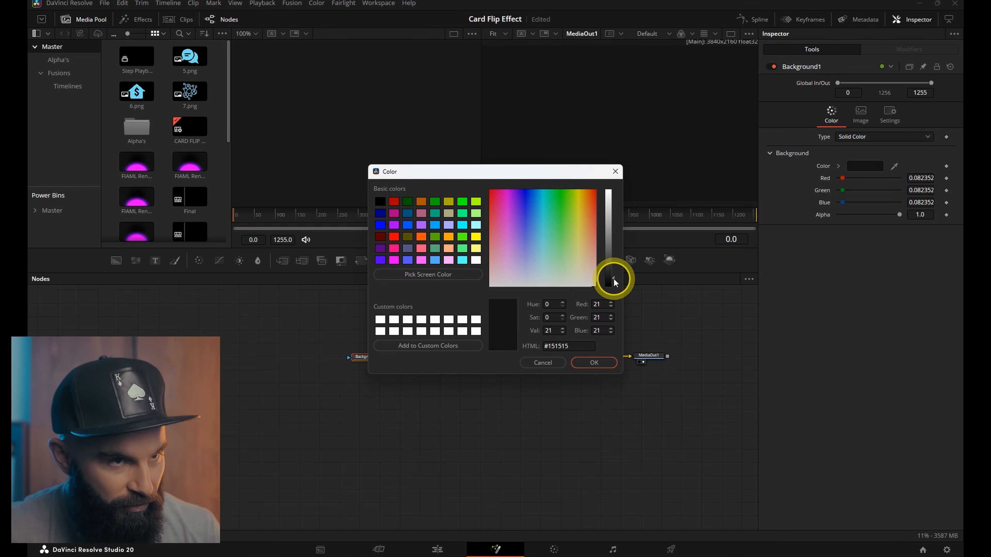
key(Return)
Insert a Merge node after the Background and connect a second Background as the Merge's foreground.
key(shift+space)
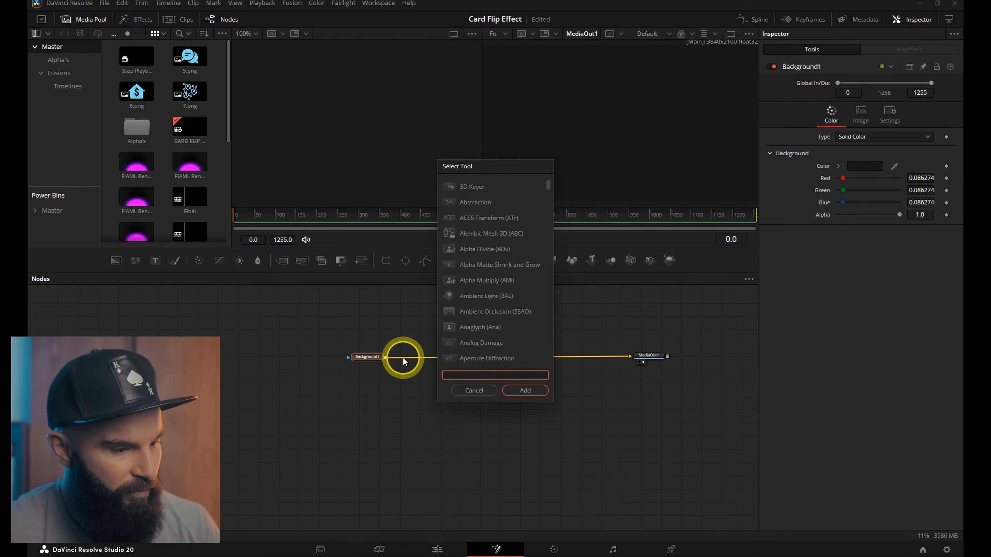
text(merge)
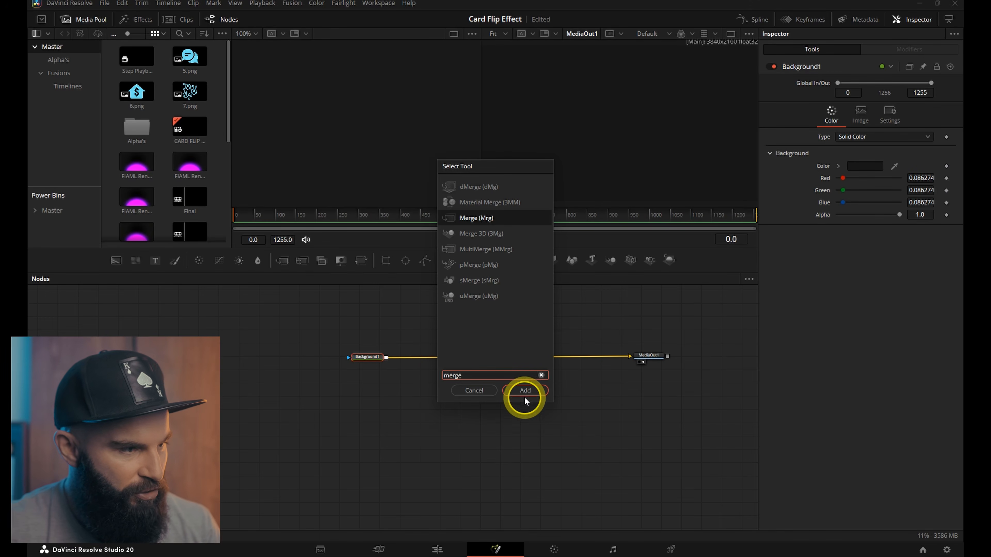
click(525, 390)
drag(116, 260, 455, 389)
drag(459, 349, 462, 370)
Mask the second Background with an Ellipse about 0.18 wide and high, set its Soft Edge to 0.2, and increase its Border Width.
drag(406, 261, 460, 363)
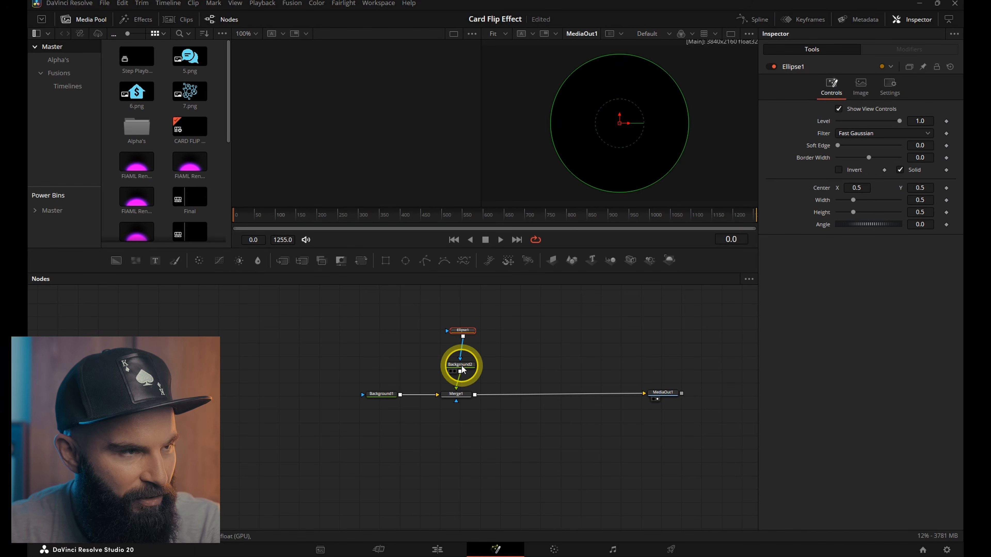
drag(663, 178, 636, 142)
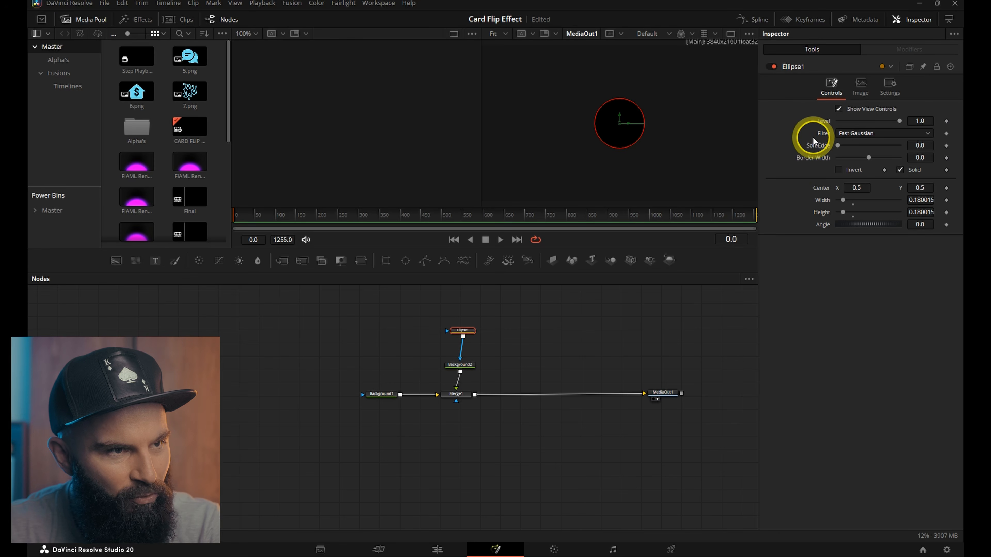
drag(838, 145, 931, 148)
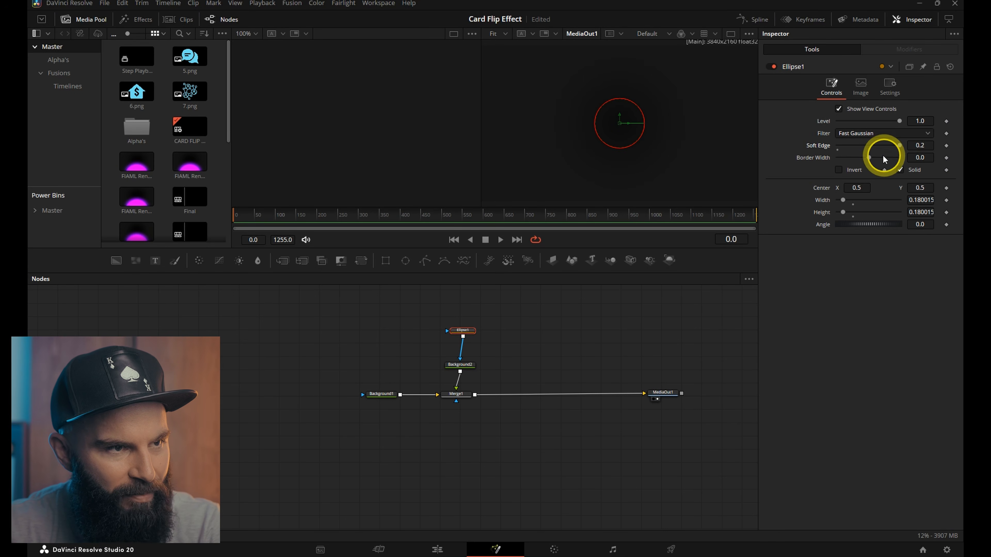
drag(869, 158, 921, 159)
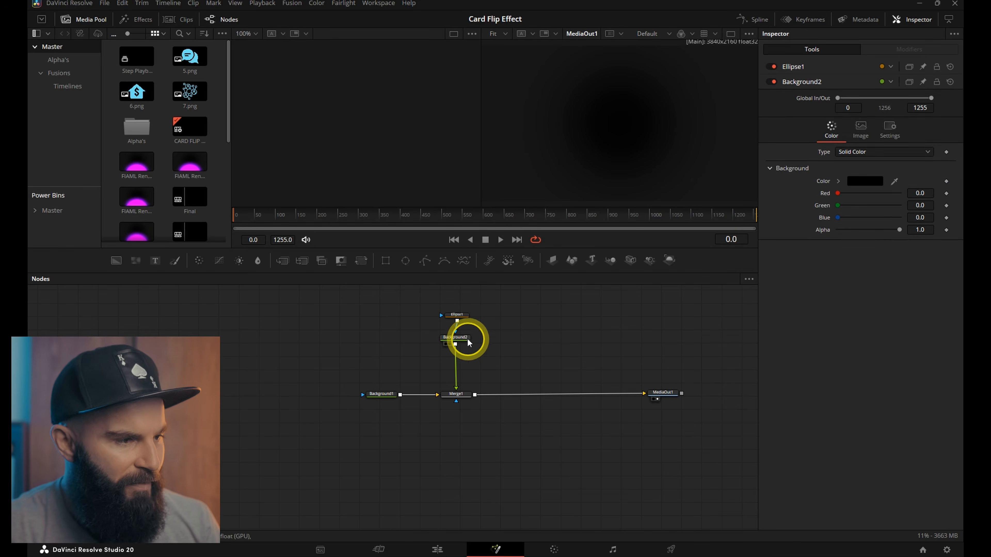
Insert a Zoom Blur node after the second Background and set its Zoom Amount to 1.0.
click(466, 339)
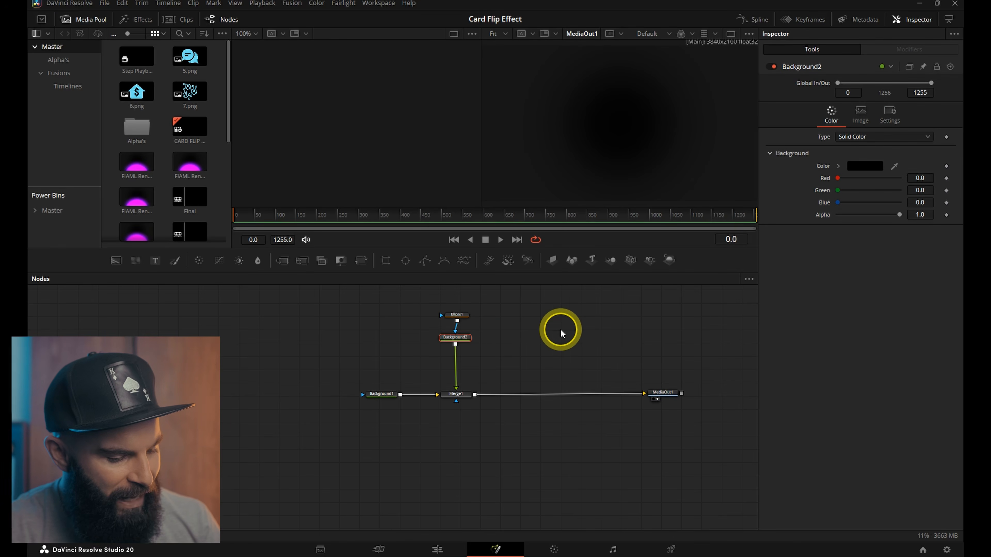
key(shift+space)
text(zoom)
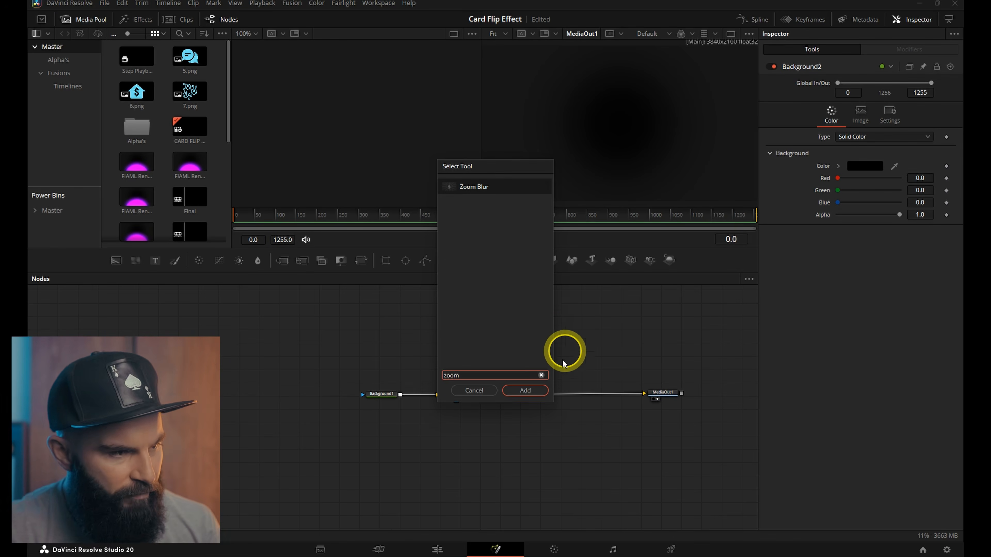
key(Return)
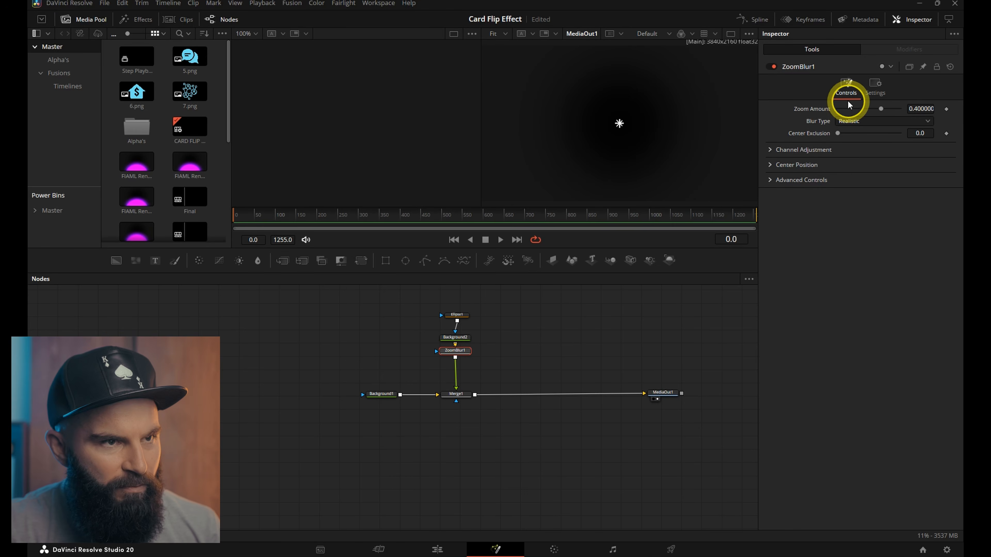
drag(887, 112, 955, 104)
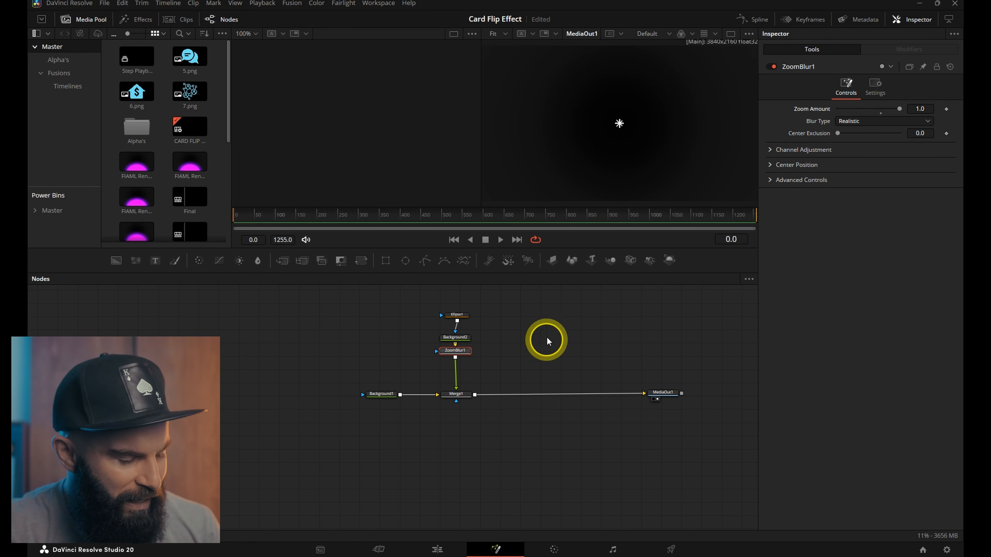
Insert a Radial Blur node after the Zoom Blur with Smooth Strength 1.0, Realistic blur type and Symmetric blur symmetry.
key(shift+space)
text(radial)
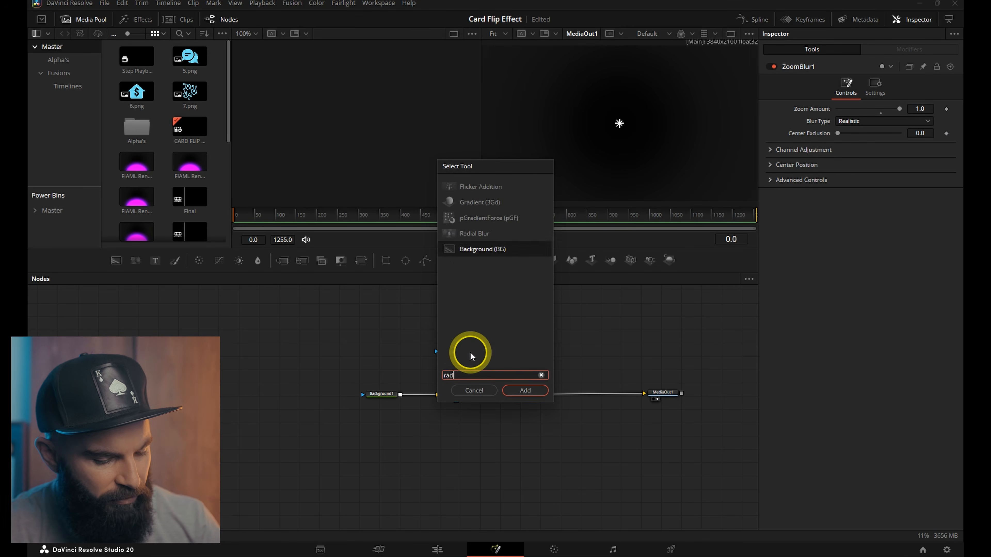
key(Return)
drag(868, 112, 950, 109)
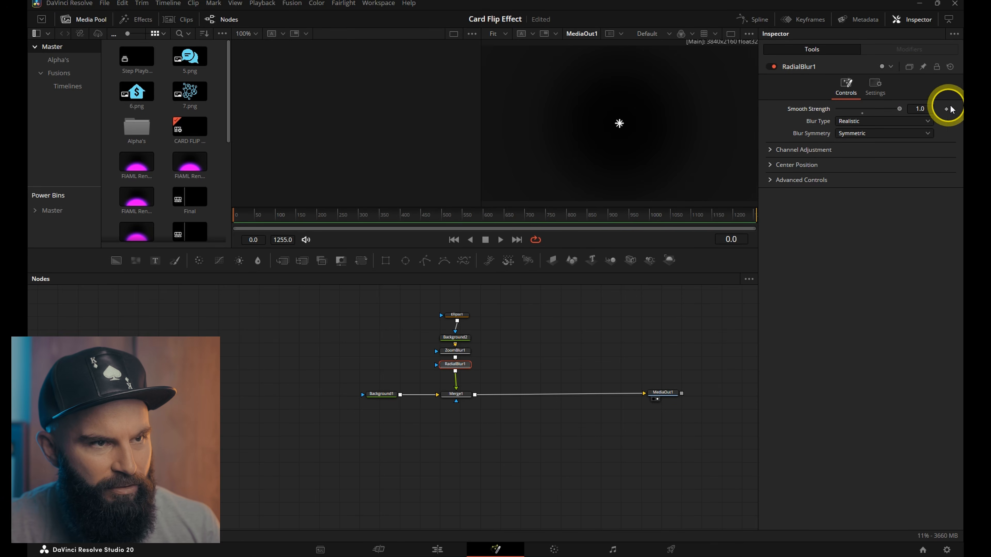
click(899, 134)
click(849, 133)
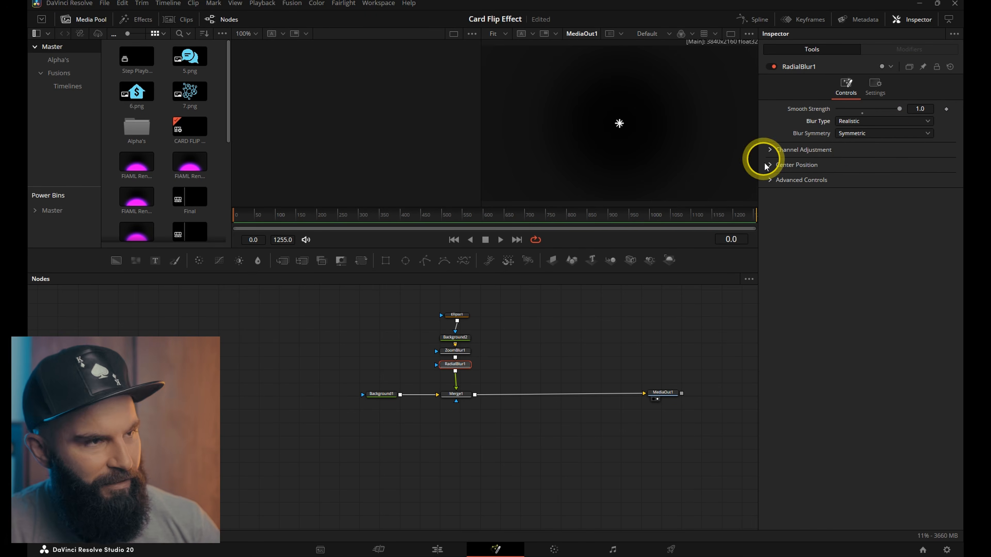
Add a Film Damage node after the Merge, set Focal Factor and Geometry Factor to 0.0 and Temp. Shift to -0.12, and compare the effect.
click(470, 395)
key(shift+space)
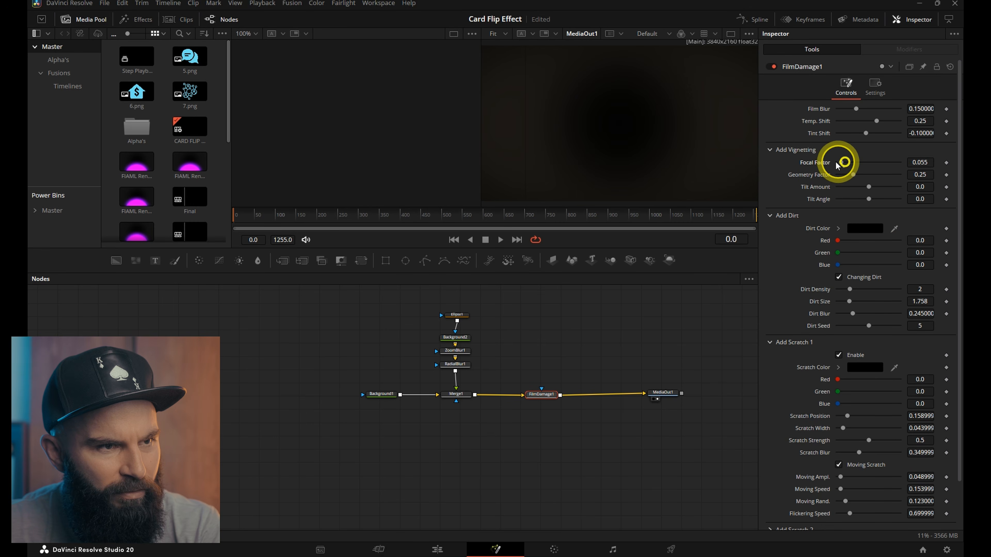
mouse_move(835, 163)
mouse_down()
mouse_move(818, 168)
mouse_move(829, 171)
mouse_up()
click(878, 122)
drag(878, 121, 867, 117)
click(774, 67)
click(774, 67)
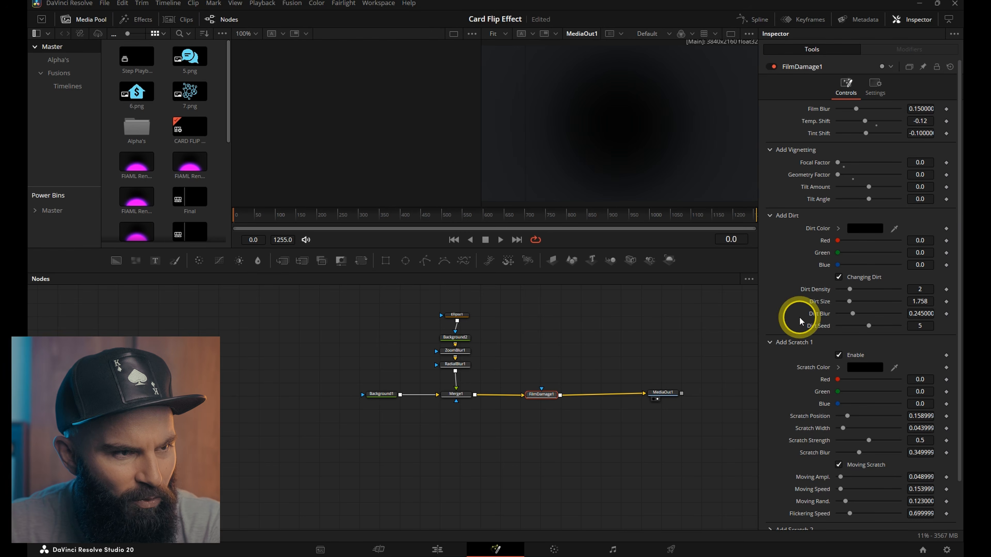
Set the Film Damage dirt to a grey of about 0.22 per channel, with density 5, size 2.417 and blur 0.323.
click(865, 228)
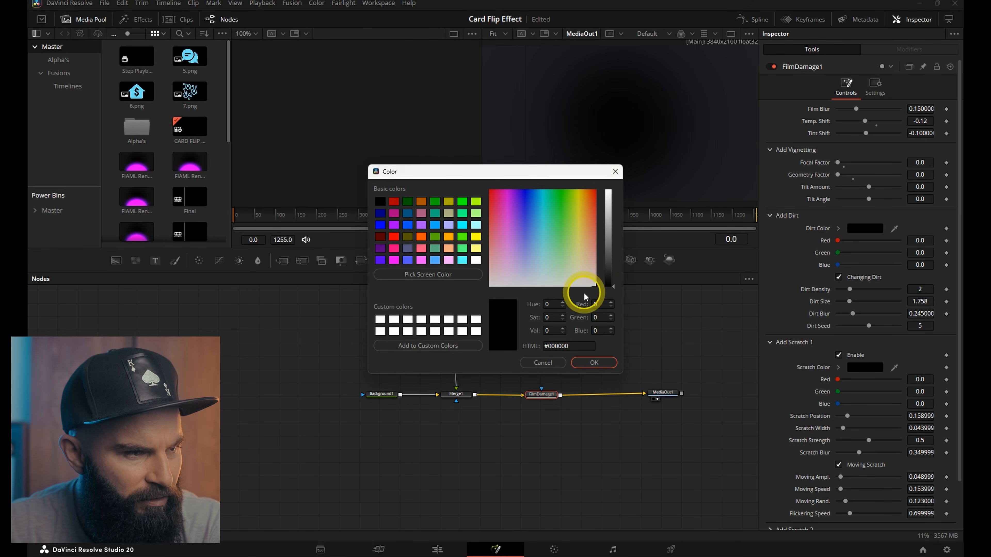
drag(613, 290, 611, 265)
key(Return)
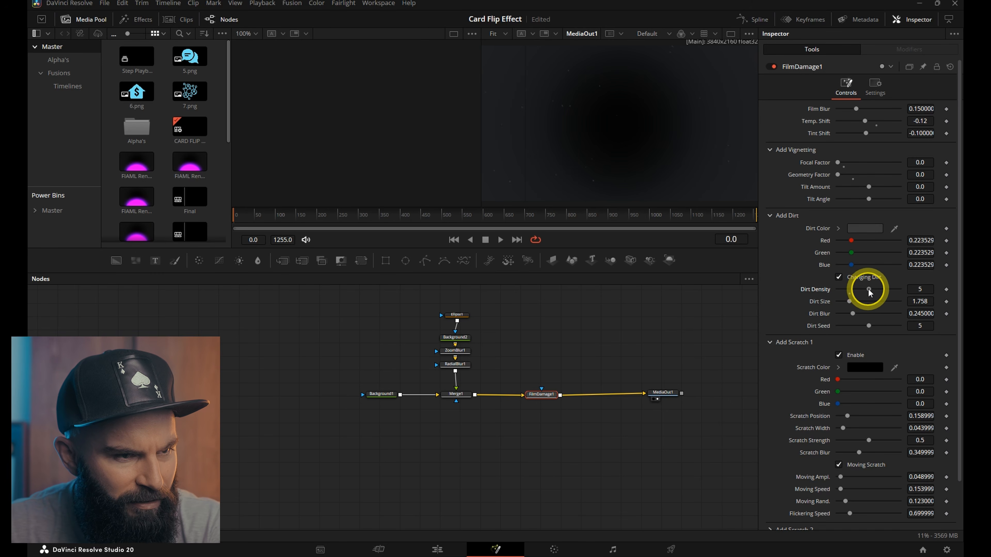
mouse_move(850, 302)
mouse_down()
mouse_move(860, 301)
mouse_move(859, 316)
mouse_up()
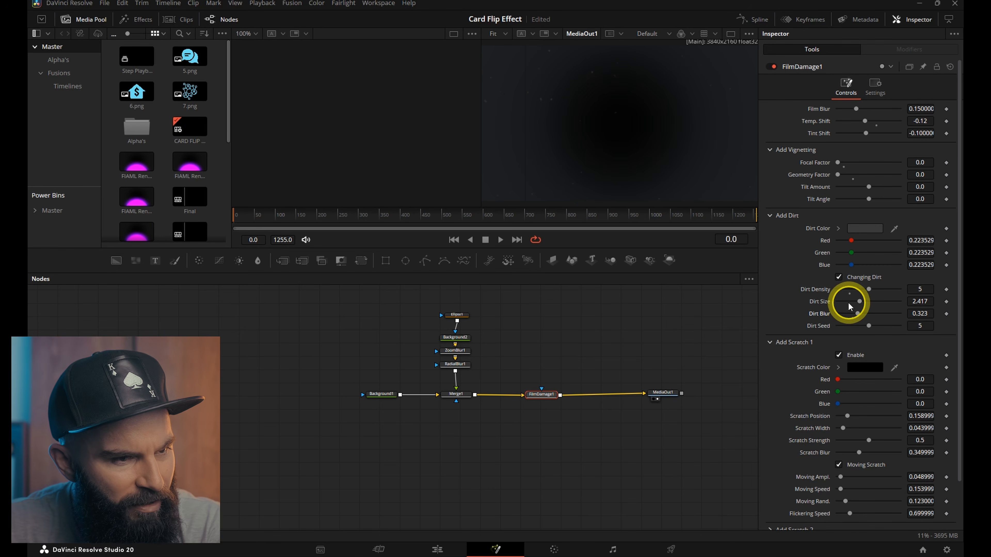
Turn off Scratch 1 and its Moving Scratch option in Film Damage, and play back the composition to check the dirt.
click(839, 465)
drag(343, 225, 278, 236)
key(space)
key(space)
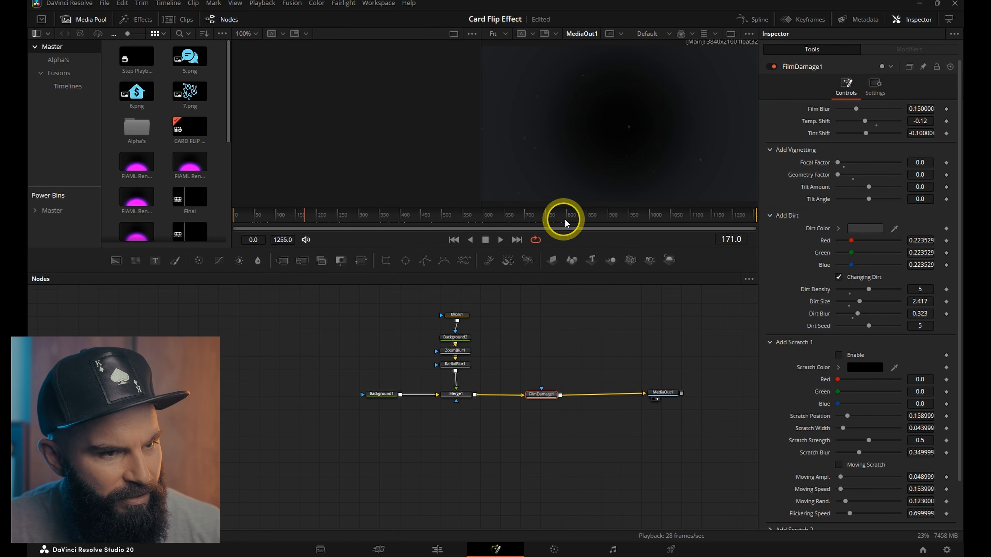
Set the Dirt Seed to 3, refine the dirt to density 4, size 3.016 and blur 0.472, and scrub through the frames to check.
drag(869, 327, 853, 326)
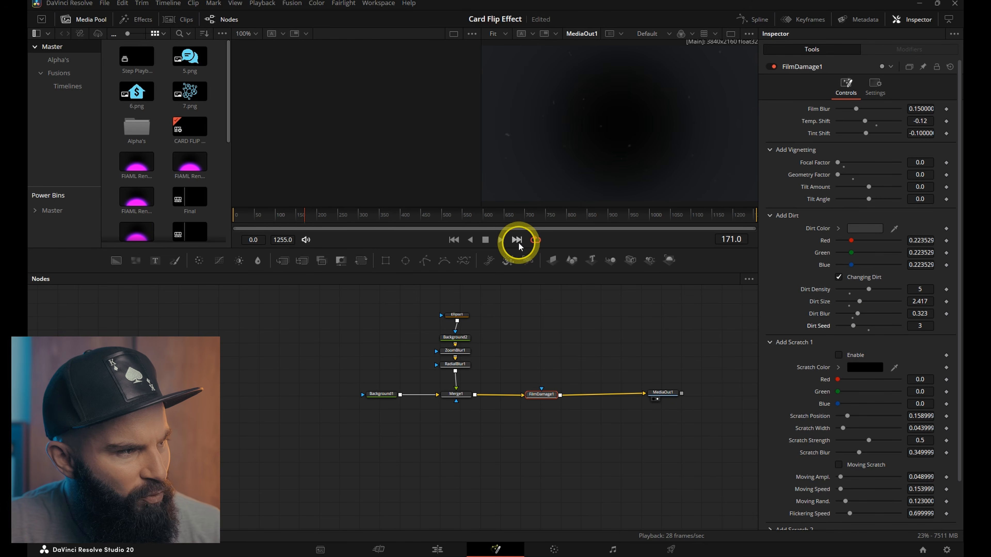
drag(311, 221, 380, 226)
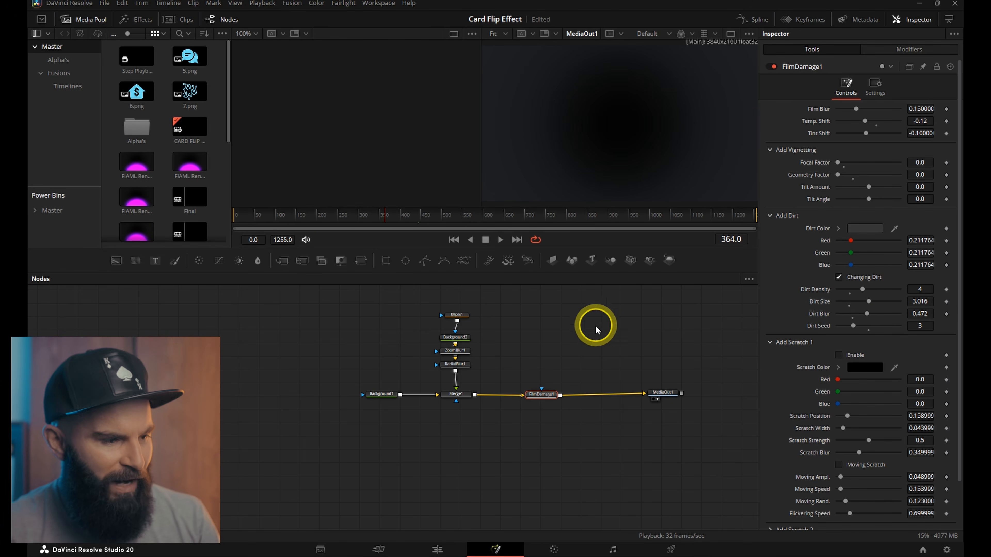
Return to the editing timeline, disable the background clip, and add a new Fusion Composition above it on a taller V2 track.
click(437, 549)
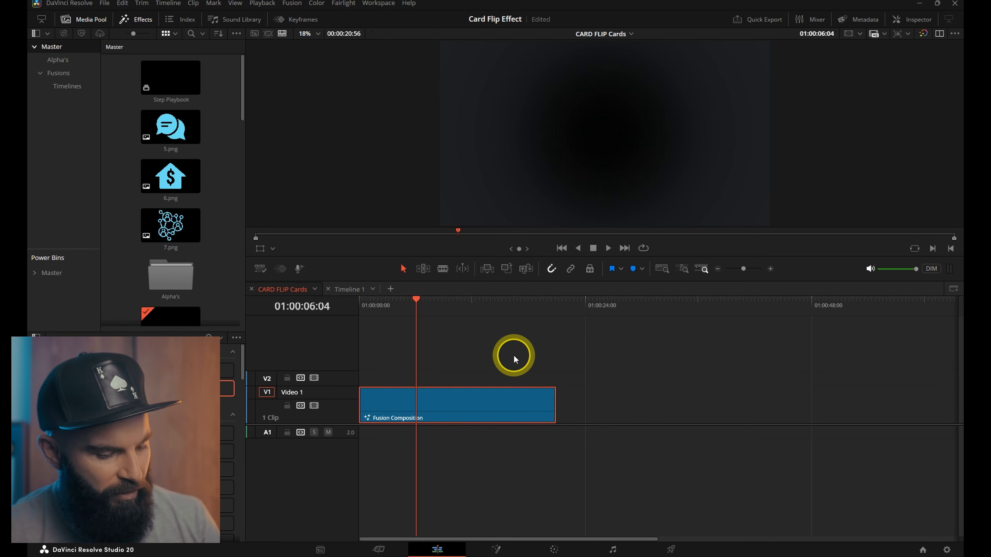
key(d)
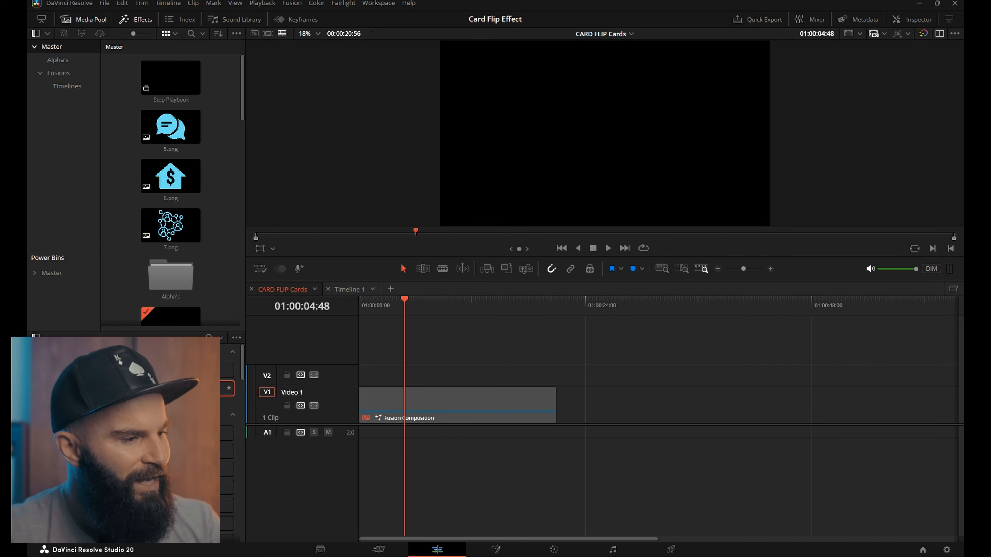
drag(226, 388, 552, 375)
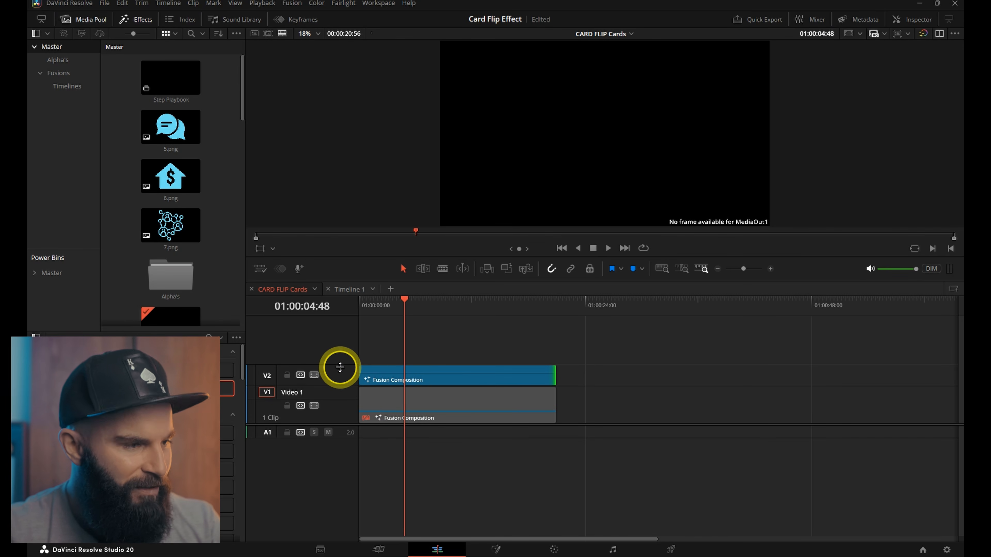
drag(338, 367, 339, 349)
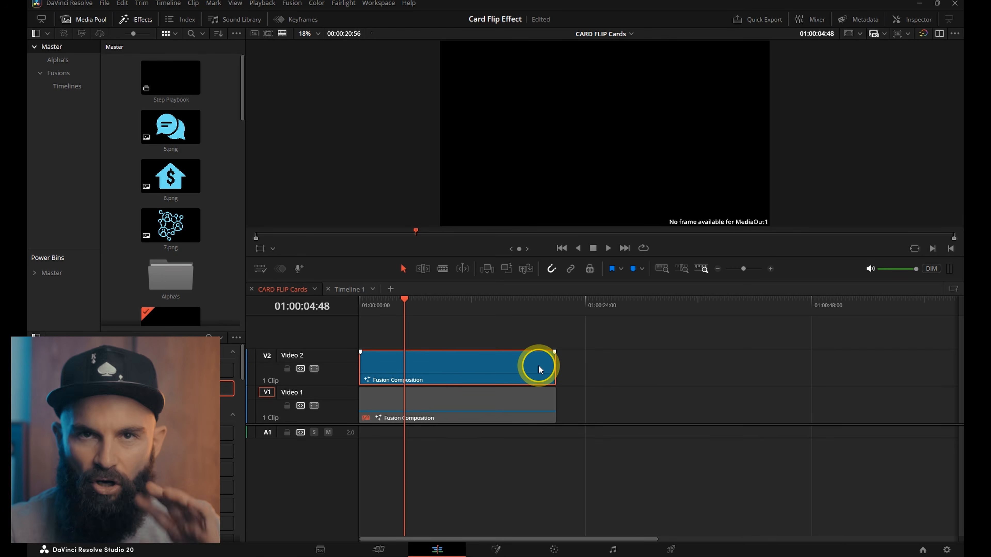
Open the V2 Fusion Composition for node editing and connect a Background node to its MediaOut1.
right_click(472, 367)
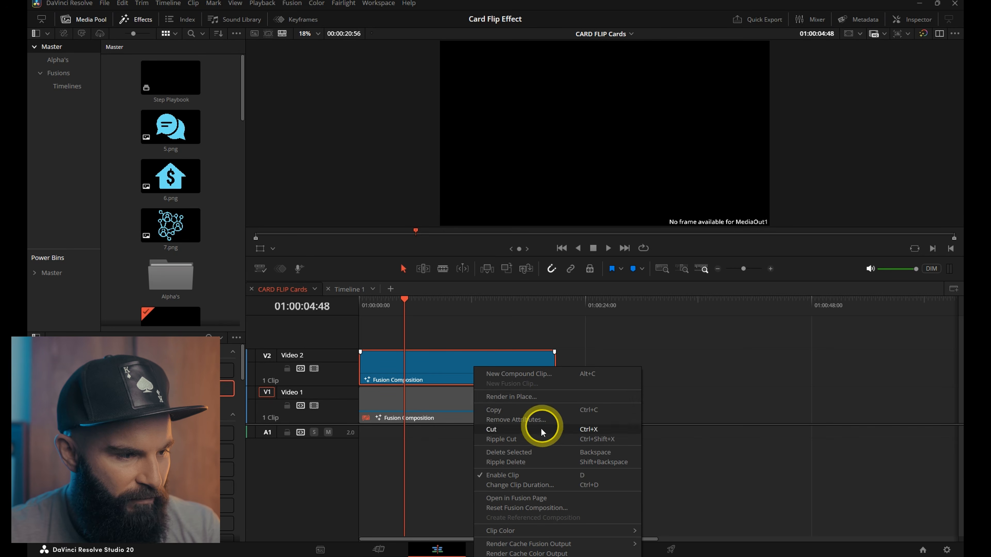
click(519, 498)
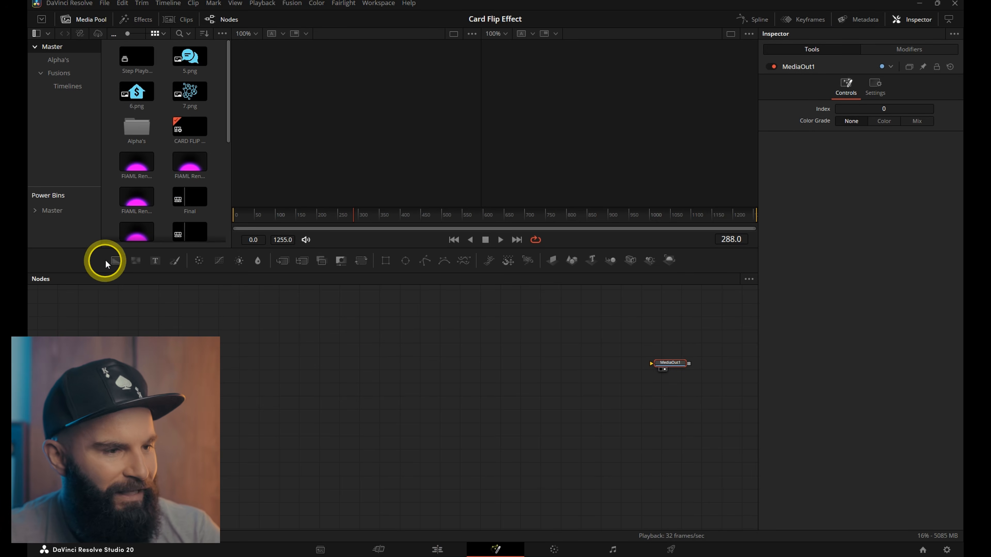
drag(503, 339, 495, 332)
drag(505, 397, 476, 437)
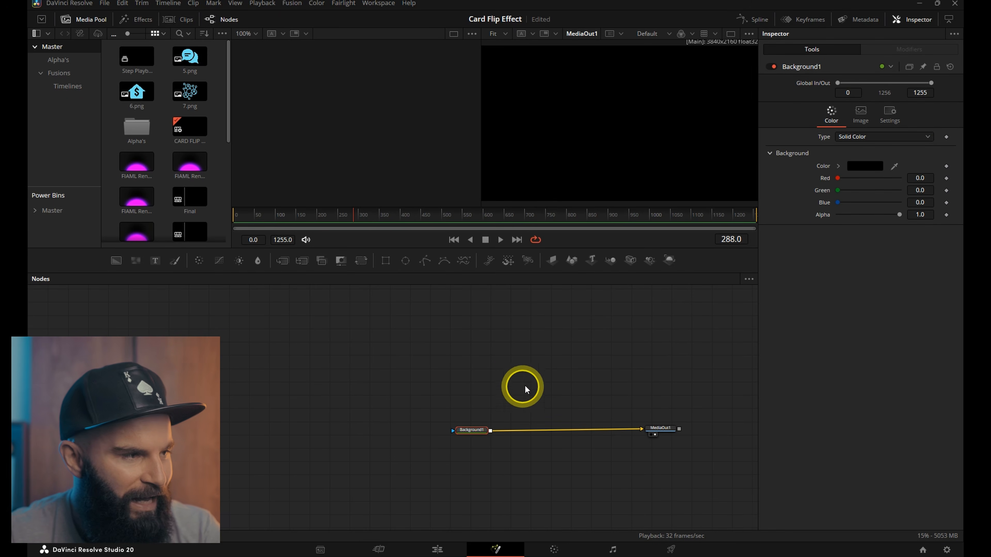
Mask the Background with a Rectangle and shape it into a narrow upright card with rounded corners.
drag(387, 261, 477, 427)
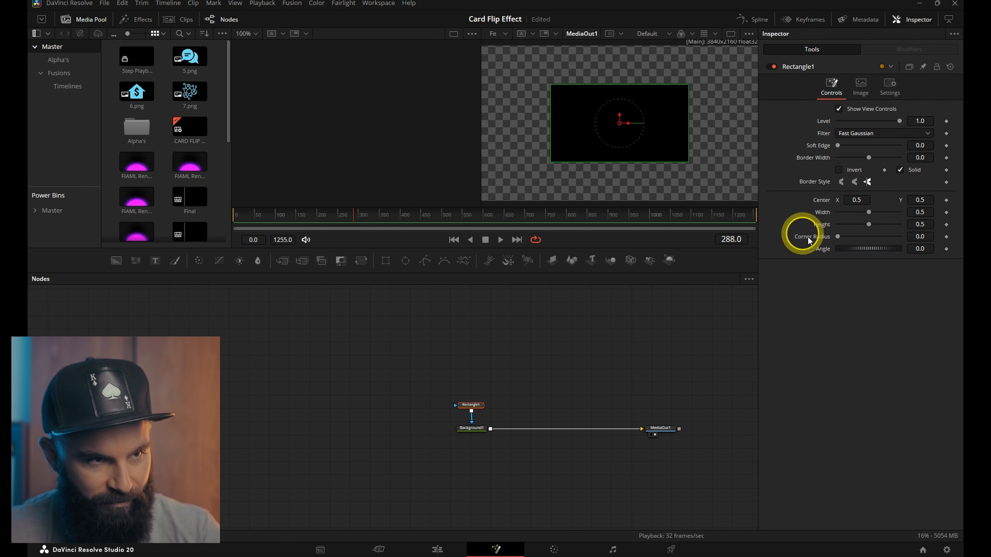
drag(868, 215, 851, 215)
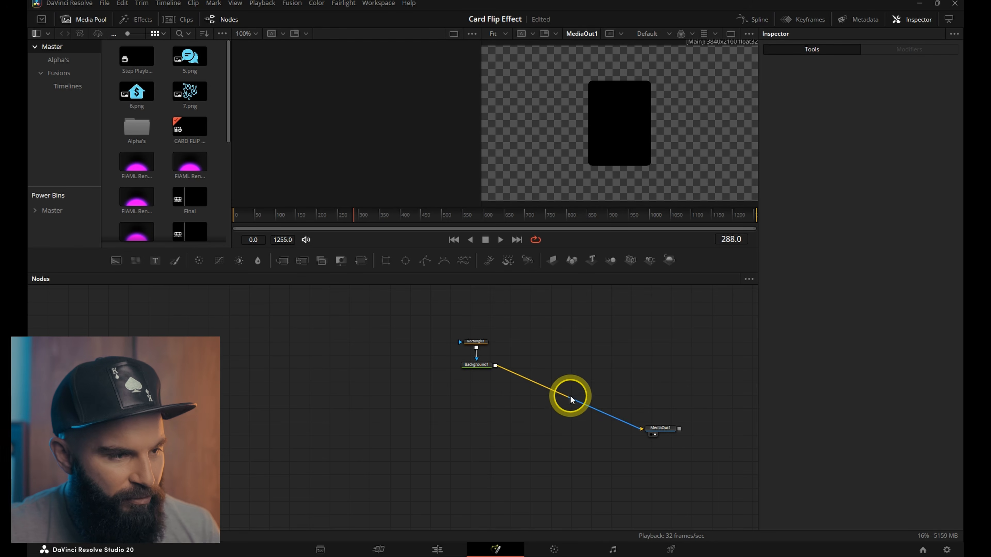
Add a bend point to the Background1–MediaOut1 connection and arrange the Background and its Rectangle mask above it in a vertical layout.
alt+click(569, 397)
drag(569, 397, 483, 434)
click(539, 345)
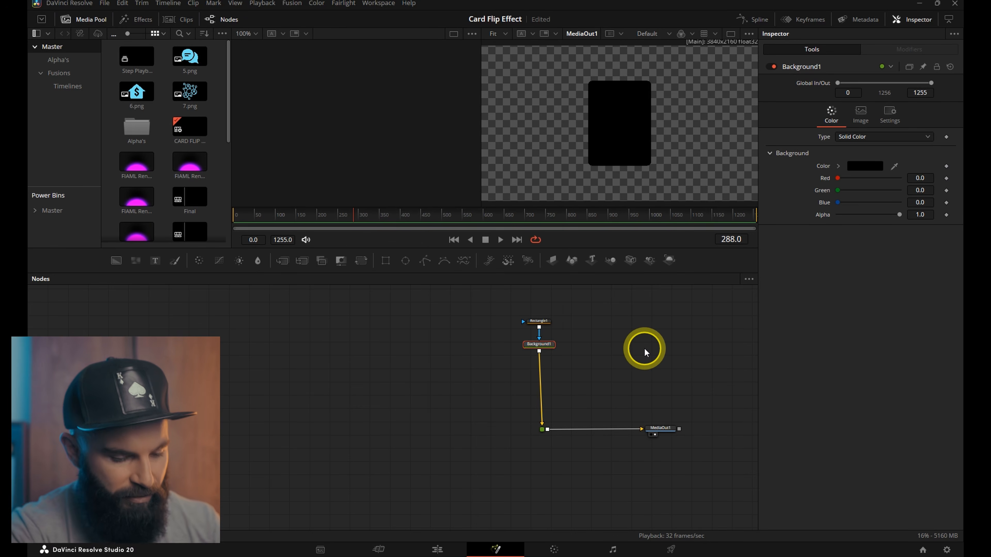
Insert three Merge nodes in series below Background1, moving the Background and Rectangle up to make room.
key(shift+space)
text(merg)
key(Return)
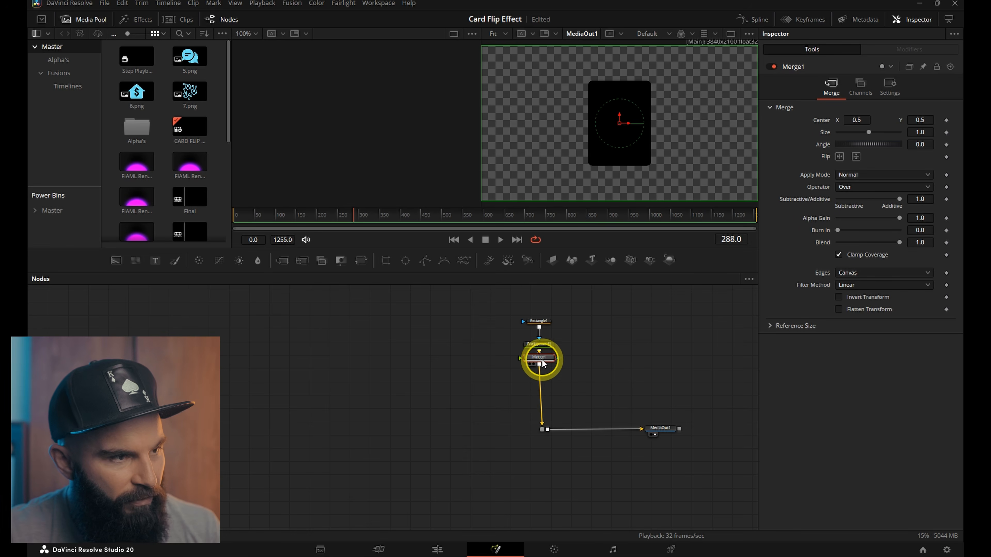
drag(547, 297, 551, 353)
click(586, 341)
click(547, 353)
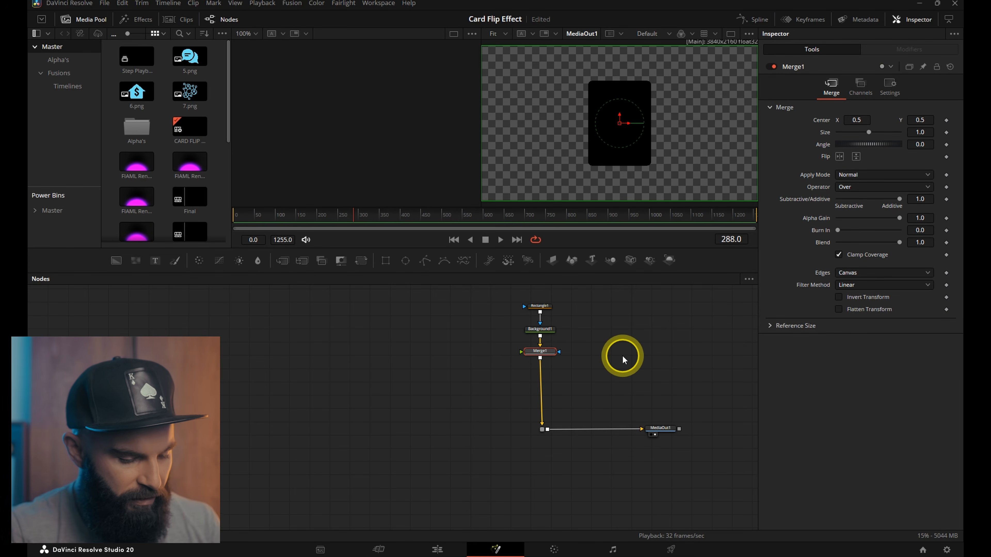
key(shift+space)
text(merge)
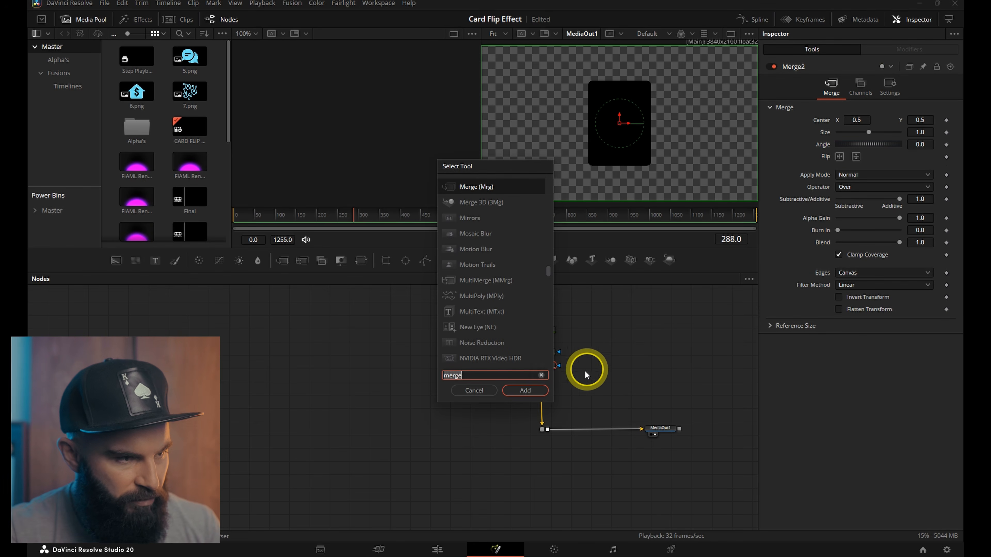
key(Return)
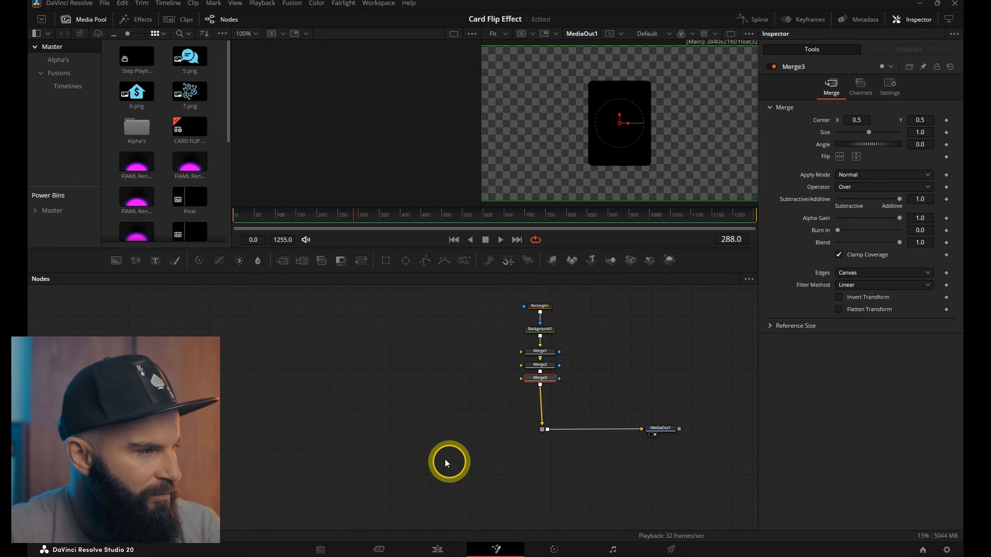
Feed a Text node into Merge1 reading "7" in Montserrat Black, with the size set to about 0.18.
drag(444, 348, 538, 352)
click(818, 158)
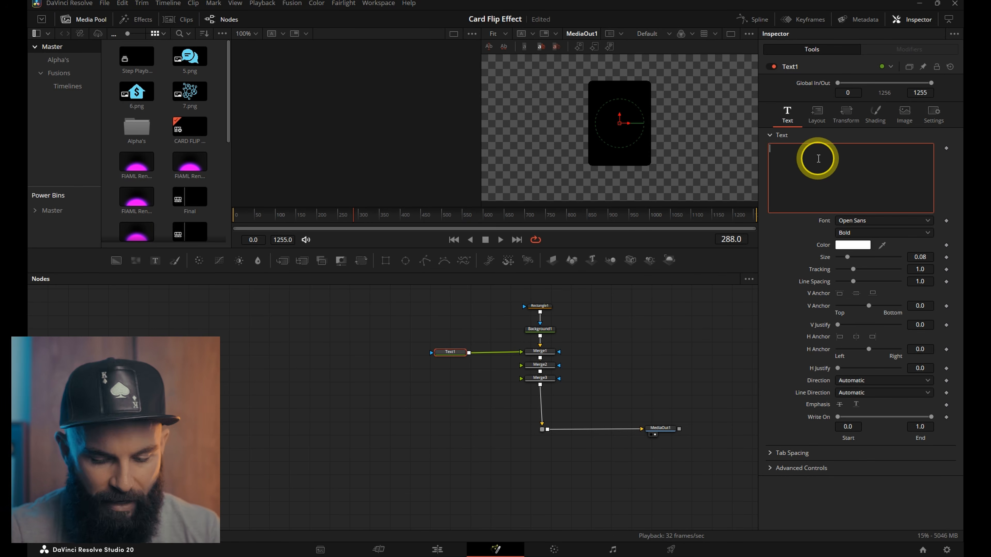
text(7)
click(882, 221)
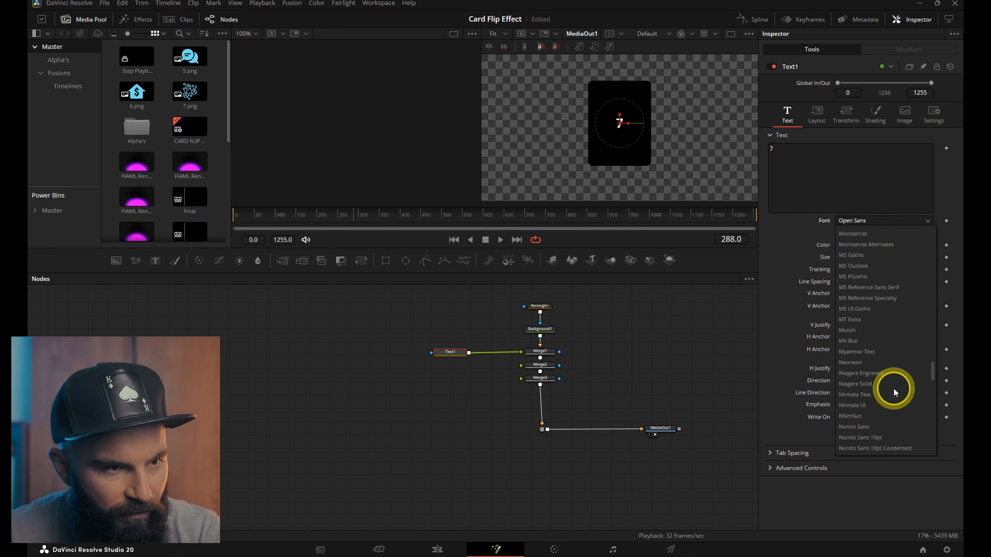
click(899, 389)
click(873, 233)
click(857, 332)
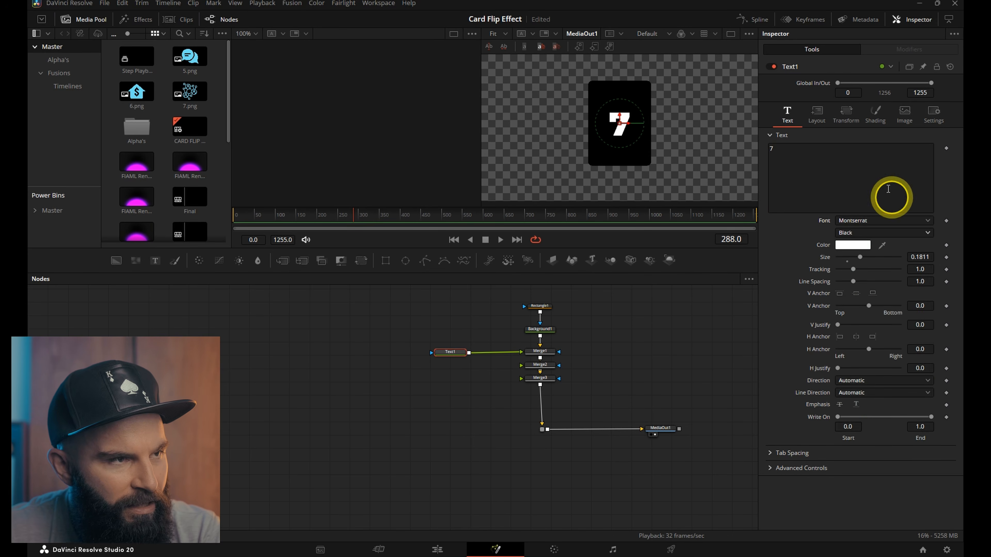
Shift the 7 toward the card's upper left, with its center at about X 0.455, Y 0.538.
click(815, 112)
drag(856, 161, 832, 159)
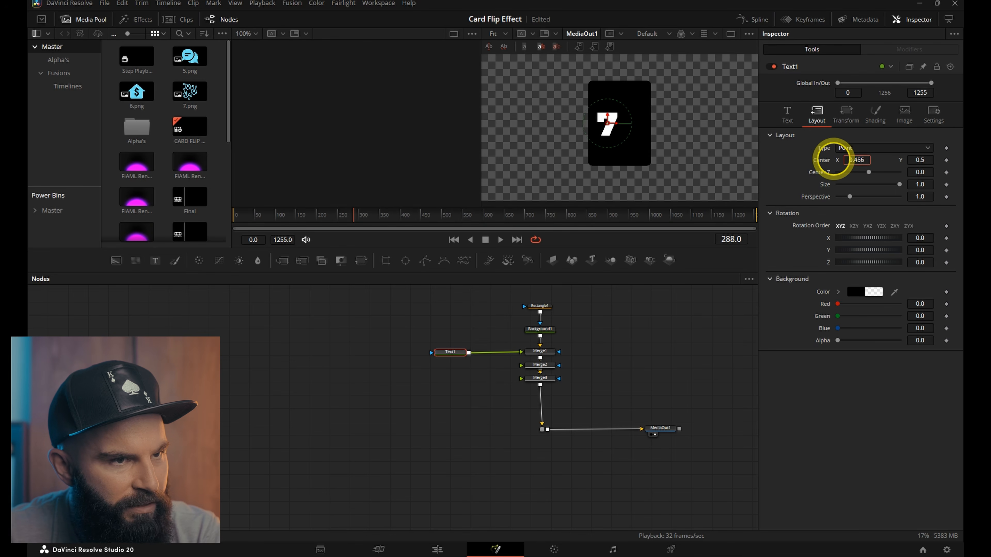
drag(931, 159, 935, 160)
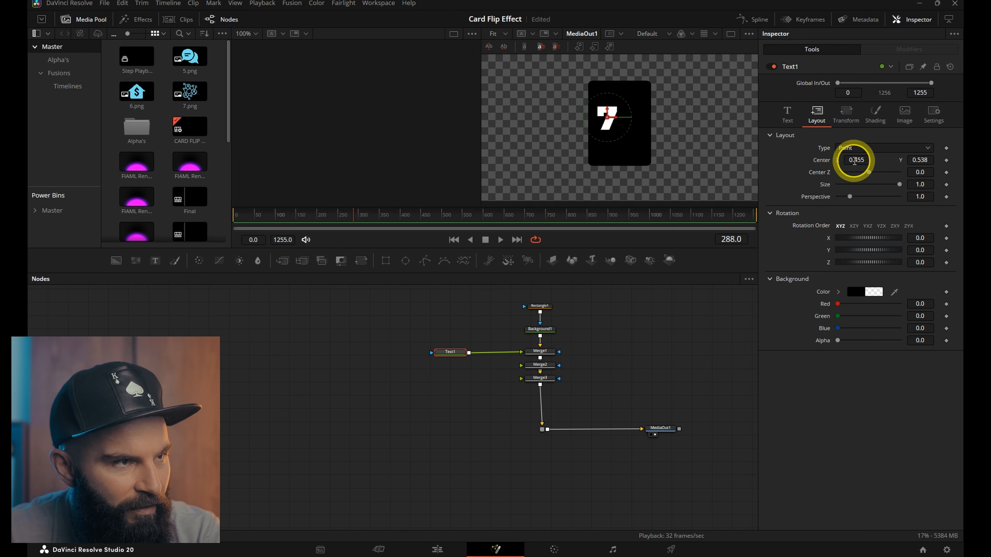
Give the 7 a black-to-white gradient fill and move the white stop to about 0.706.
click(874, 113)
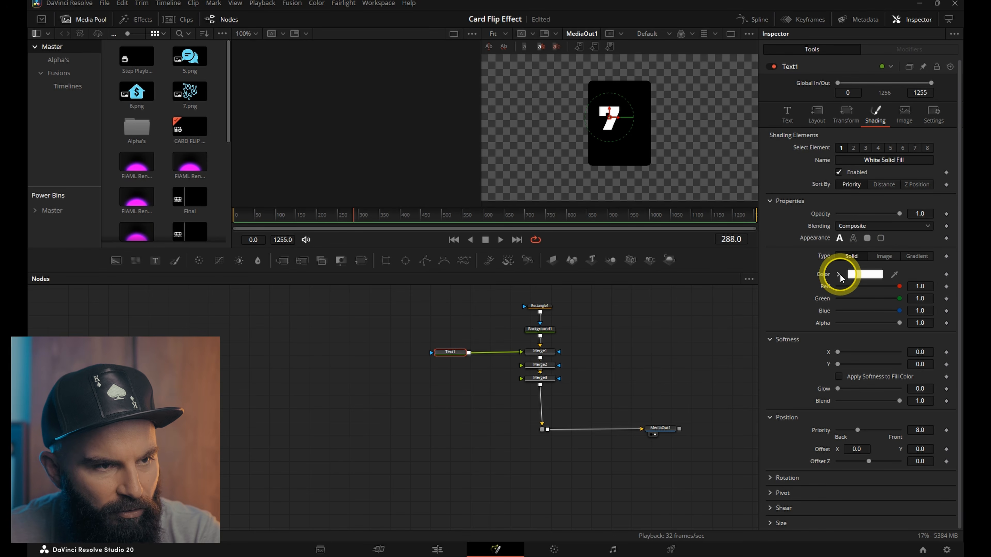
click(912, 256)
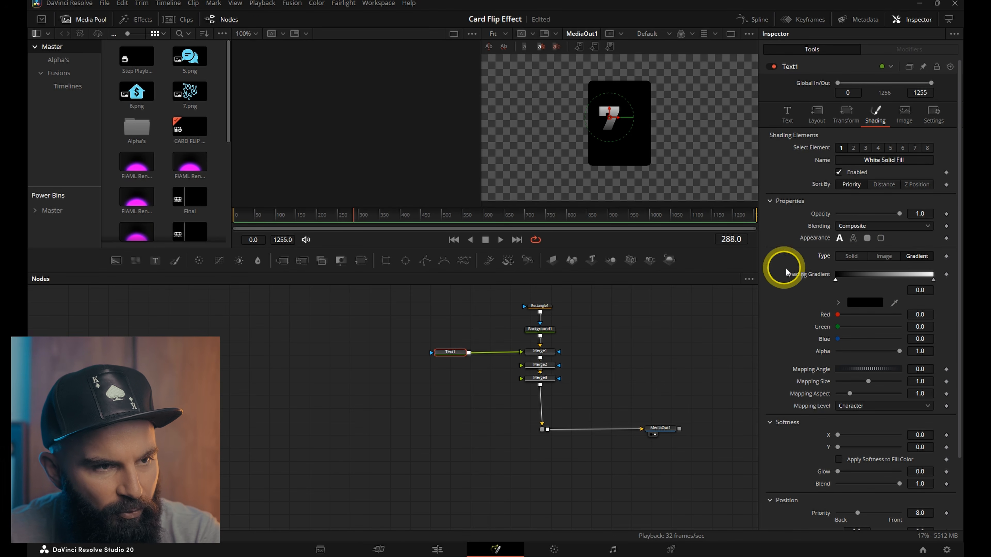
drag(932, 279, 898, 285)
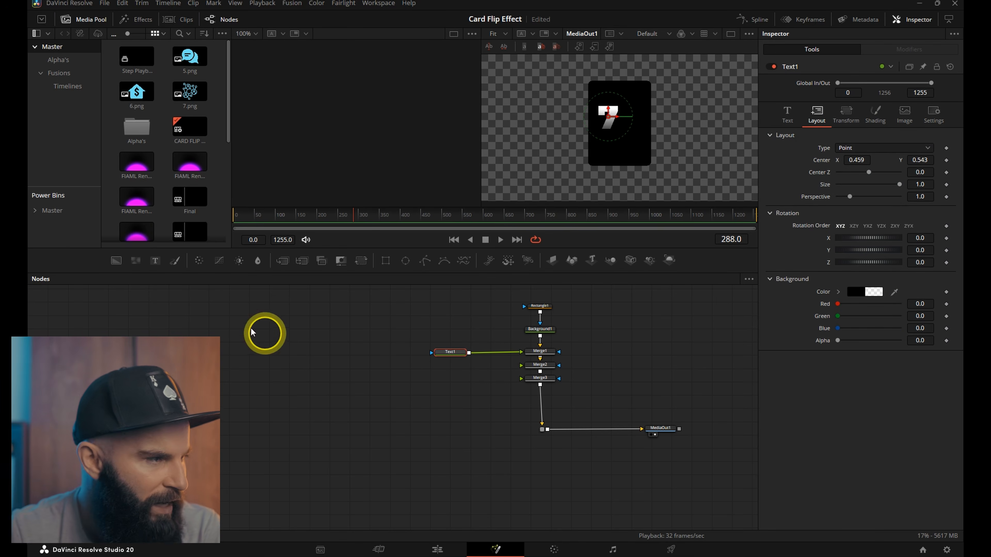
Feed a "Step Playbook" Text node in Montserrat ExtraBold into Merge2 and wrap it in a text box narrowed to the card's width.
drag(156, 262, 455, 372)
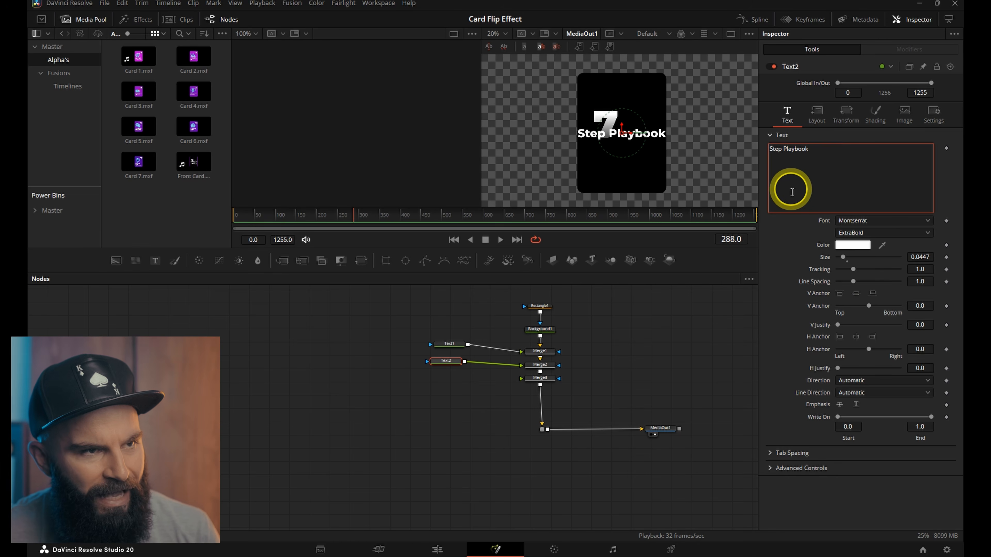
click(819, 116)
click(858, 148)
click(868, 171)
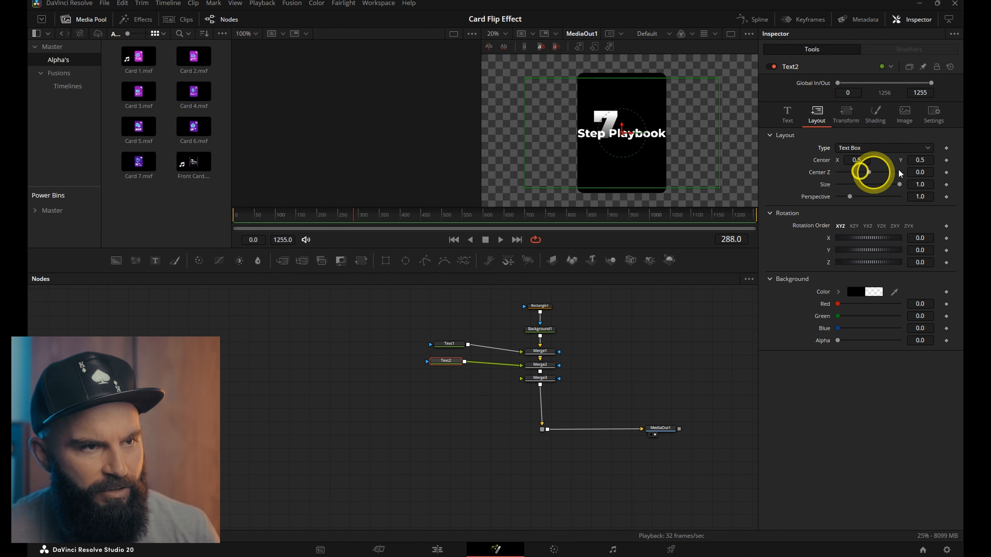
drag(719, 139, 662, 141)
Set the "Step Playbook" line spacing to about 0.68 and size to about 0.05, and lower the text slightly below the 7.
click(787, 115)
click(816, 111)
click(784, 116)
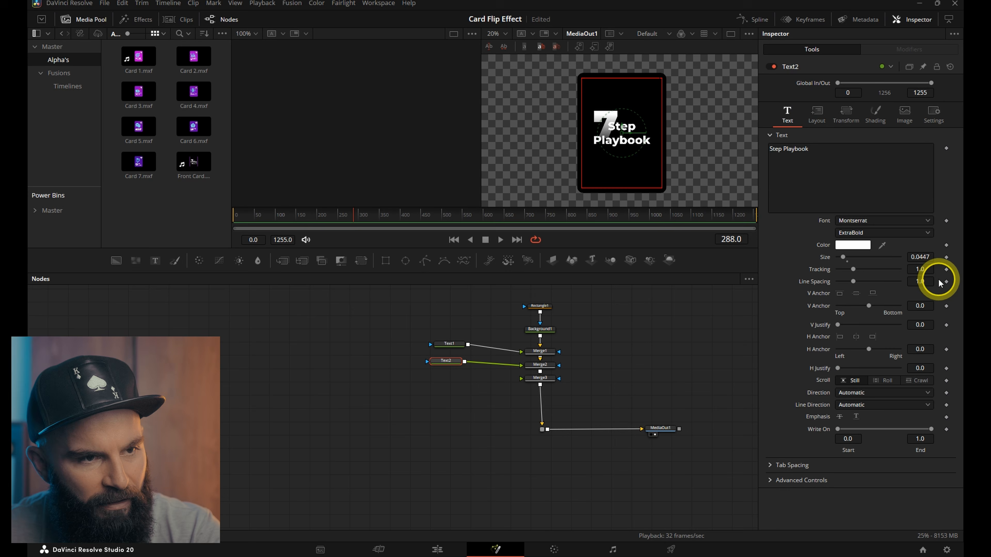
drag(920, 281, 758, 285)
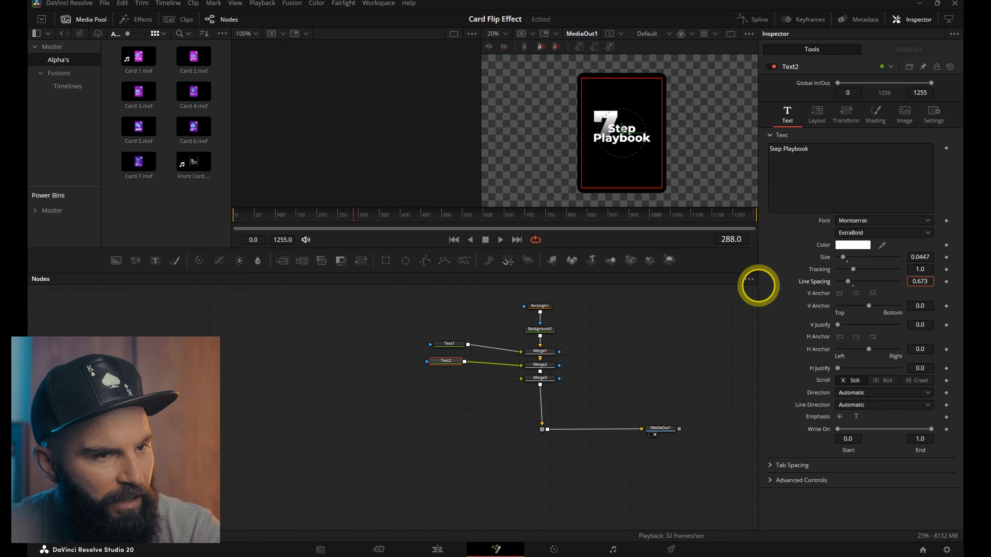
drag(920, 256, 930, 257)
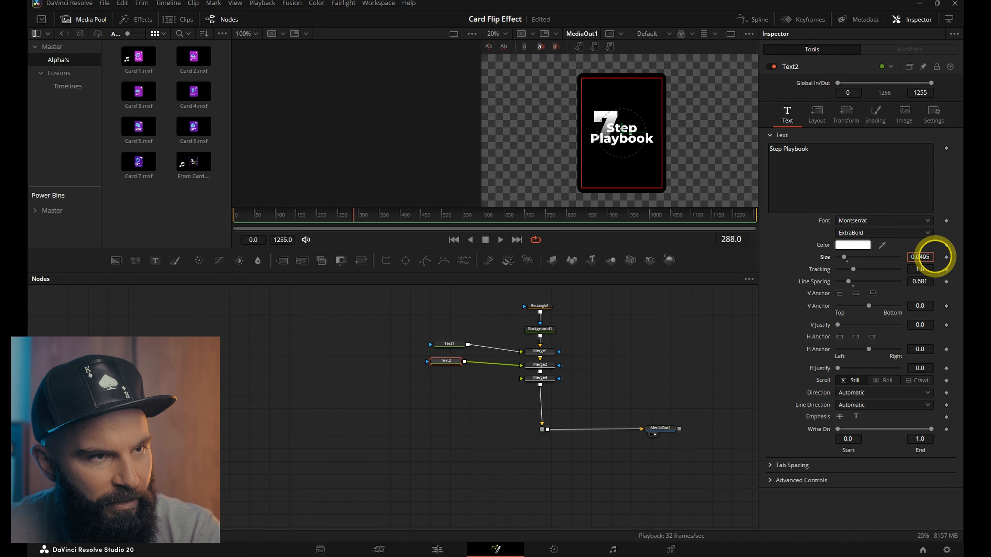
click(817, 114)
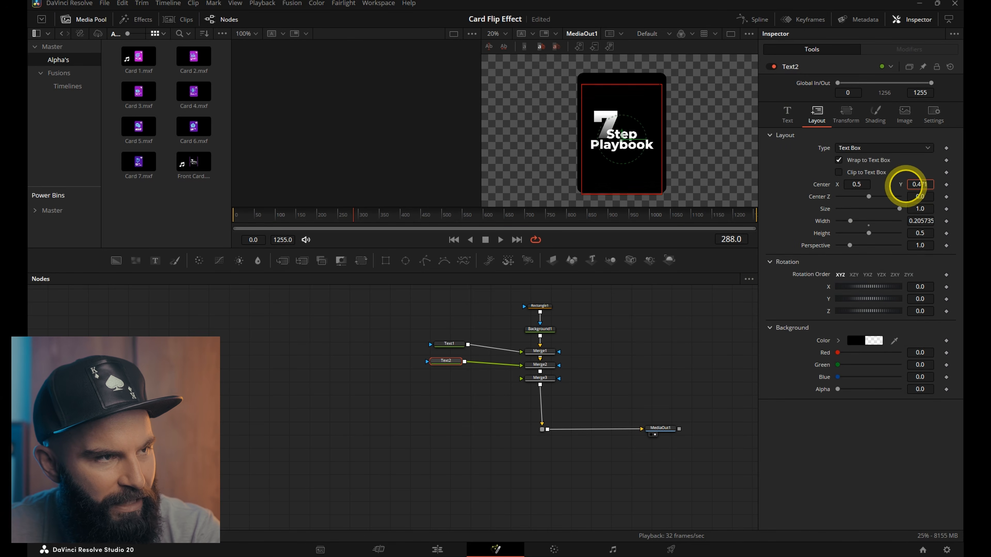
Give the 7 a soft glow with X and Y softness 10, glow about 0.488 and blend about 0.535.
click(448, 343)
click(876, 114)
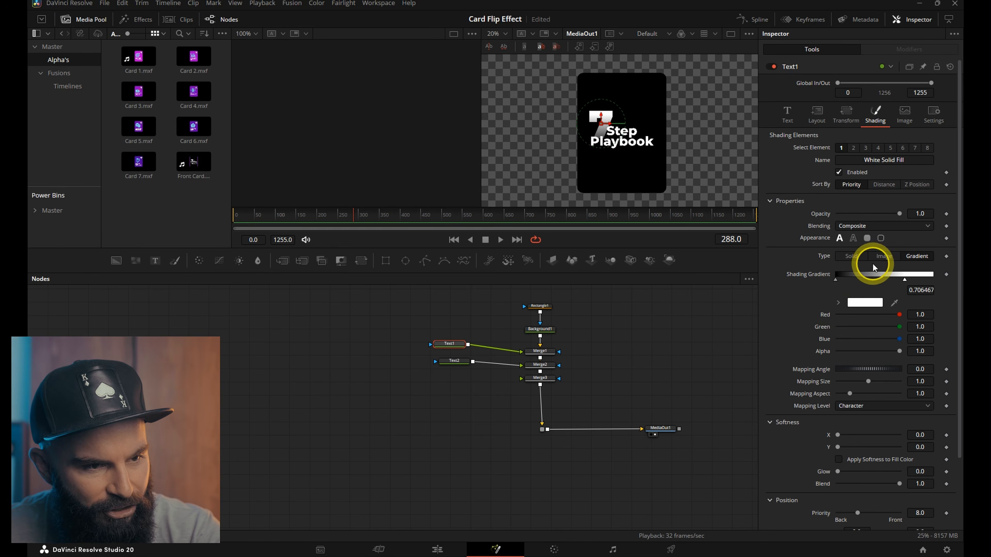
scroll(797, 355, down, 3)
drag(837, 352, 866, 351)
double_click(829, 352)
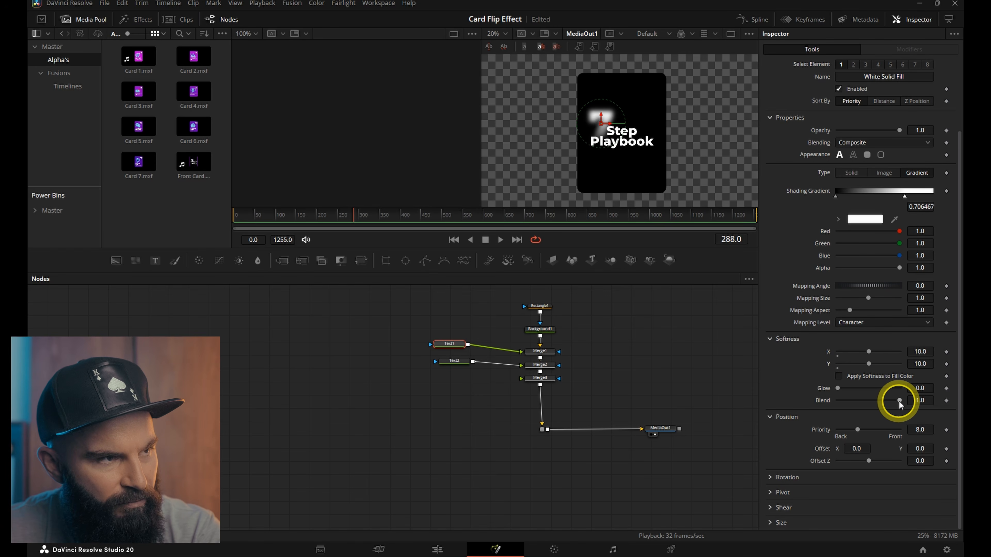
drag(898, 400, 864, 393)
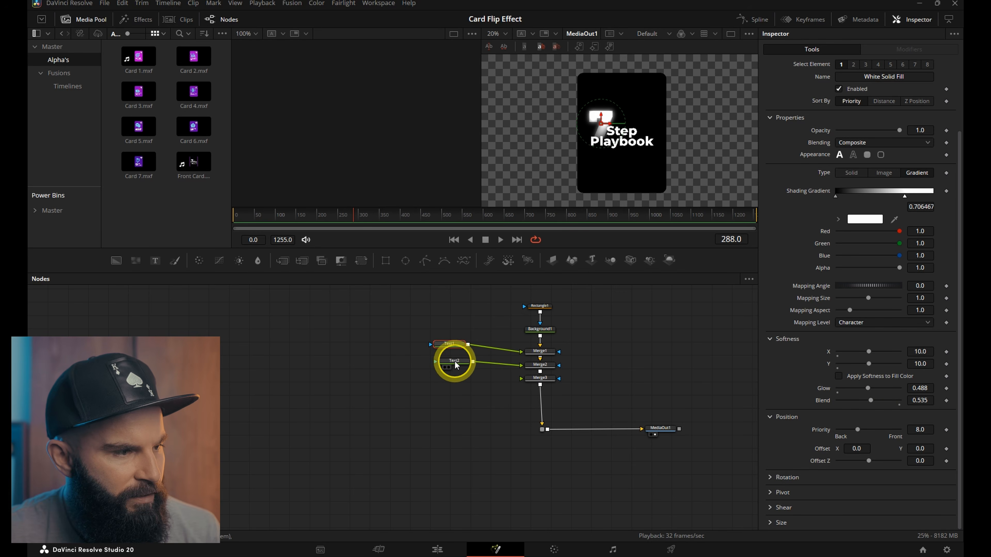
Give the "Step Playbook" text X and Y softness 10, blend about 0.22 and glow about 0.669.
drag(453, 359, 446, 361)
click(885, 121)
click(921, 352)
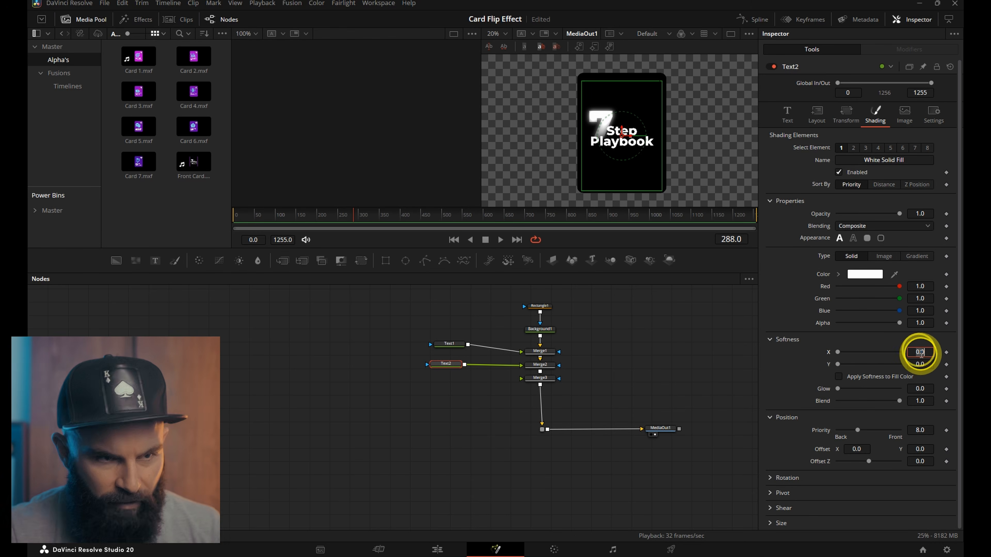
click(930, 365)
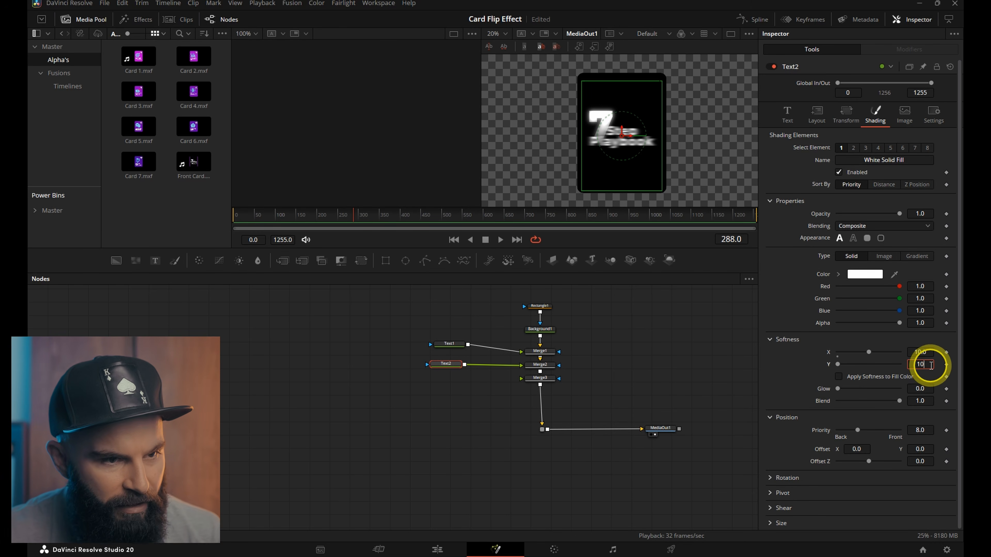
text(10)
key(Return)
click(849, 401)
drag(863, 389, 879, 390)
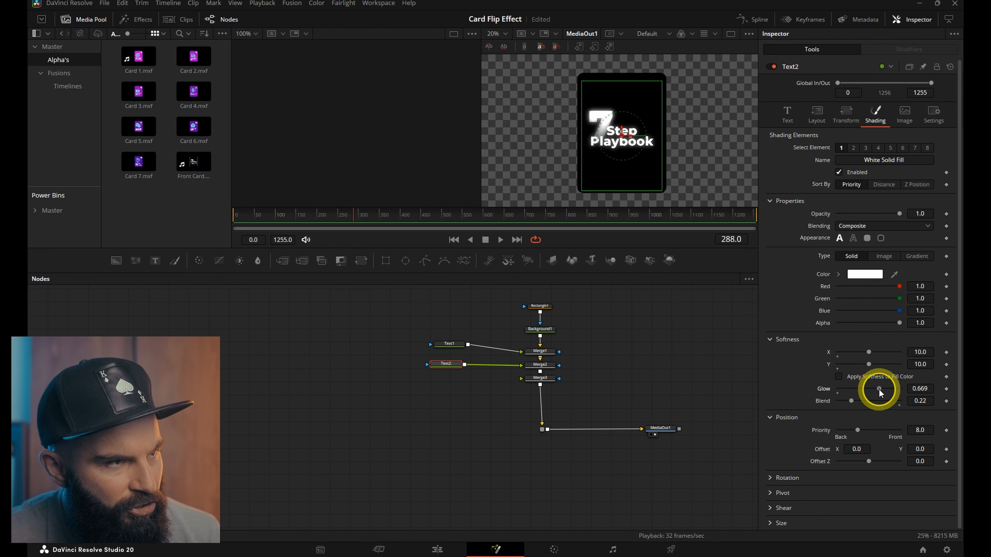
Feed a third Text node into Merge3 reading "To future proof yourself so you can keep winning no matter what happens with AI".
drag(154, 261, 502, 386)
drag(538, 380, 539, 380)
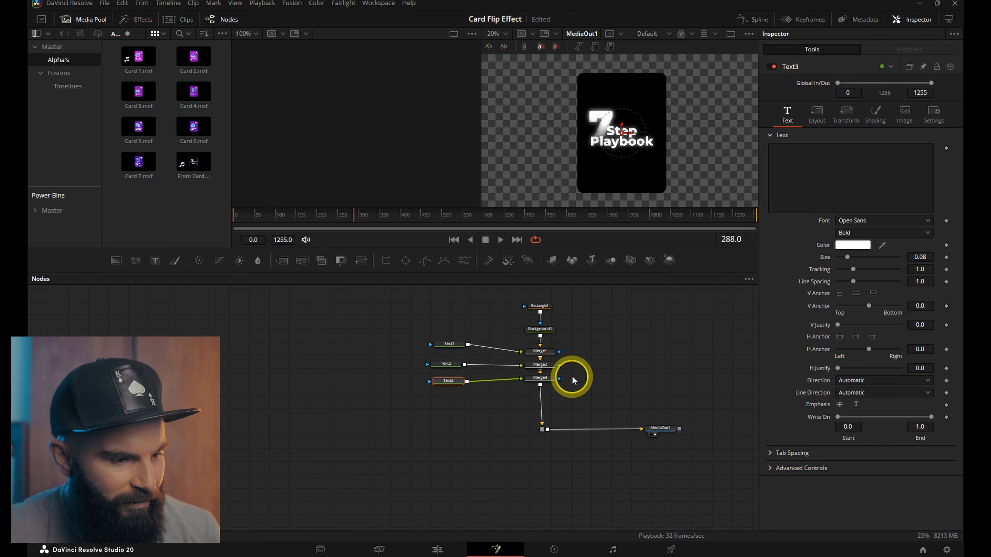
click(609, 547)
click(812, 162)
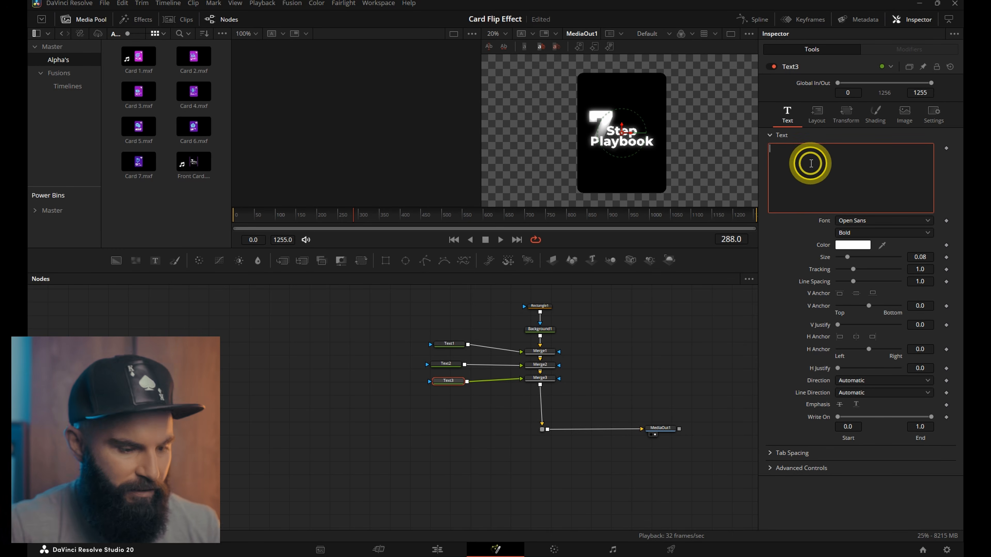
text(To future proof yourself so you can keep winning no matter what happens with AI)
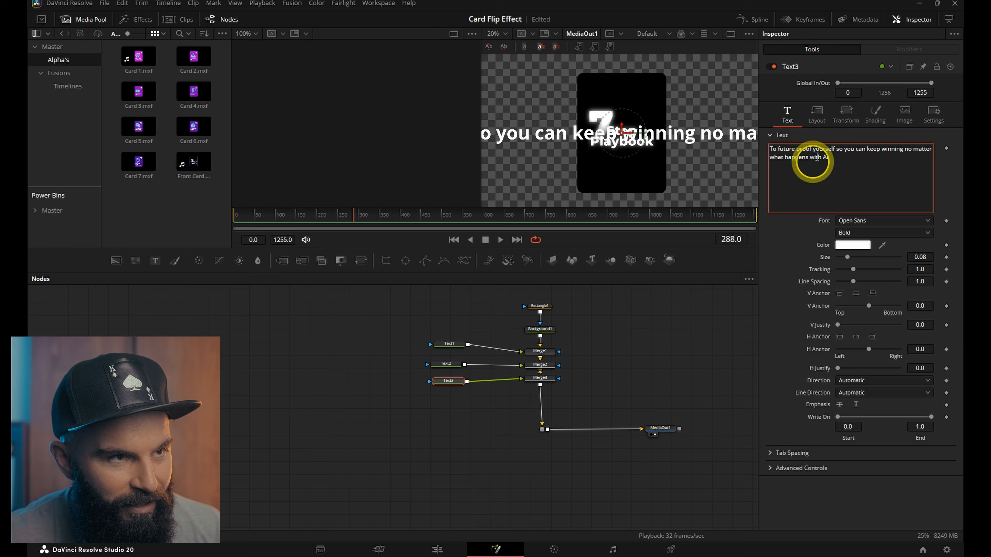
Fit the tagline into a small text box beneath the title, set its size to about 0.0184 and align it right.
click(819, 109)
click(866, 149)
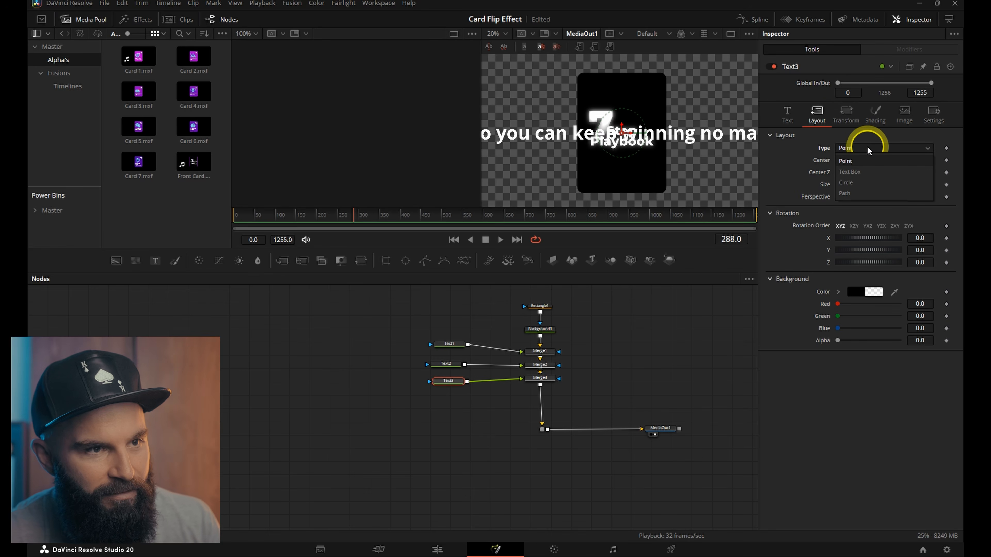
click(871, 174)
drag(736, 133, 623, 166)
click(787, 117)
drag(930, 265, 638, 258)
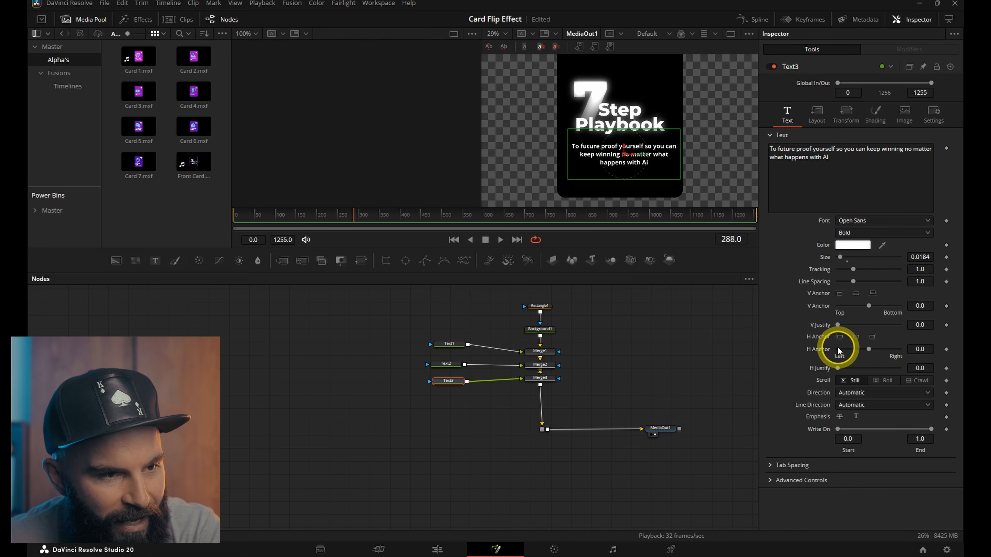
click(873, 337)
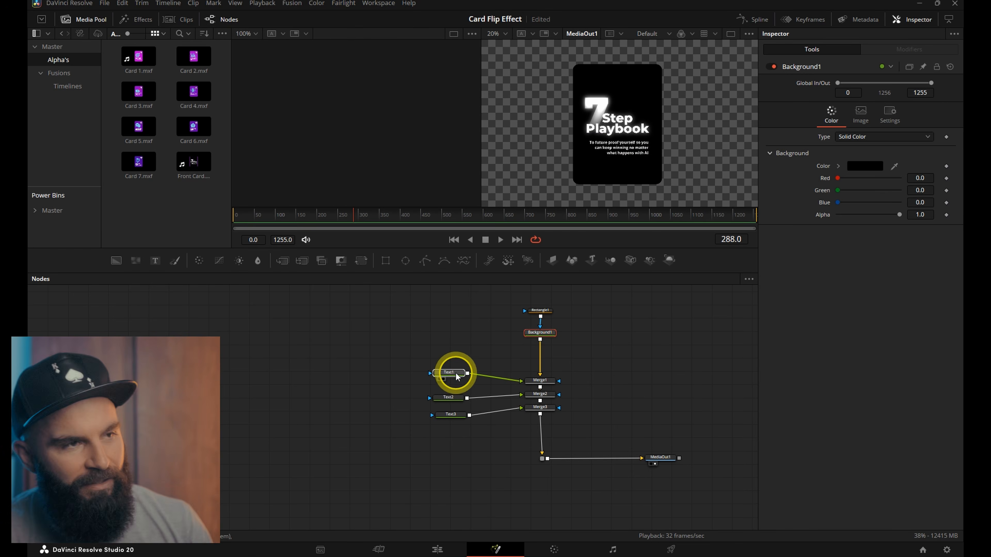
Mask the 7's Text1 node with a rectangle about 0.203 wide, with soft edge about 0.0693 and border width about -0.025.
click(449, 373)
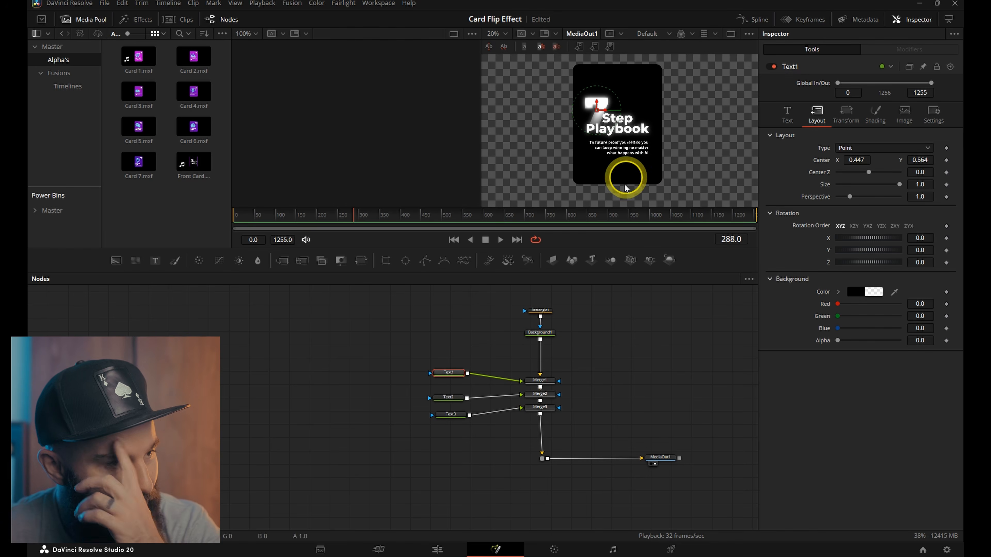
drag(385, 259, 450, 347)
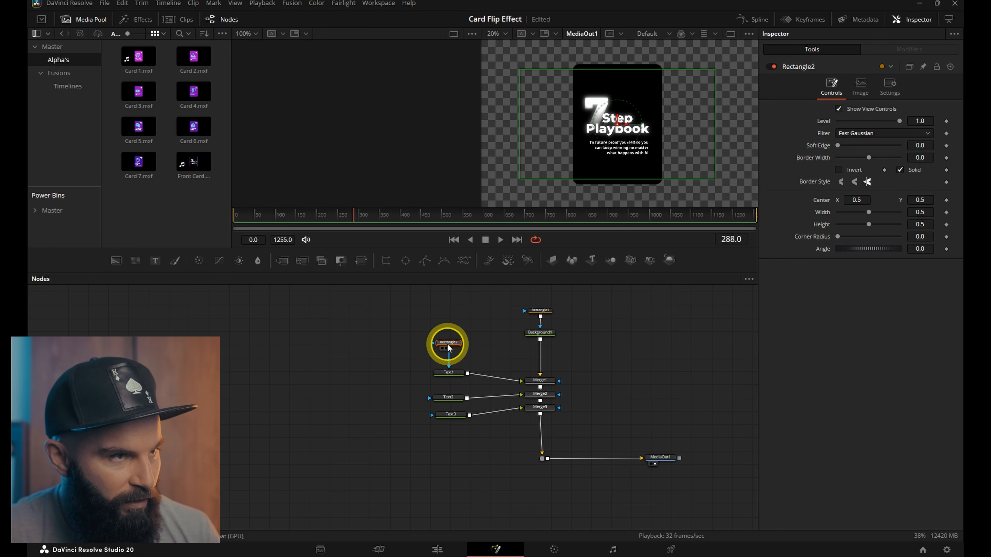
drag(715, 125, 597, 126)
scroll(608, 99, up, 3)
scroll(602, 117, down, 4)
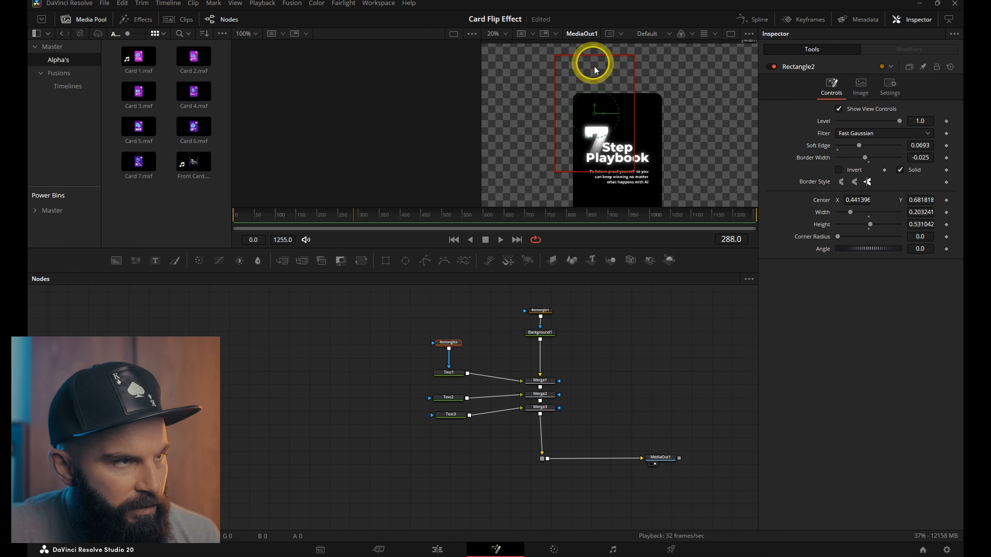
Adjust the 7's fade mask to height about 0.571, centre Y about 0.784, border width about -0.069 and soft edge about 0.0504.
drag(592, 56, 592, 51)
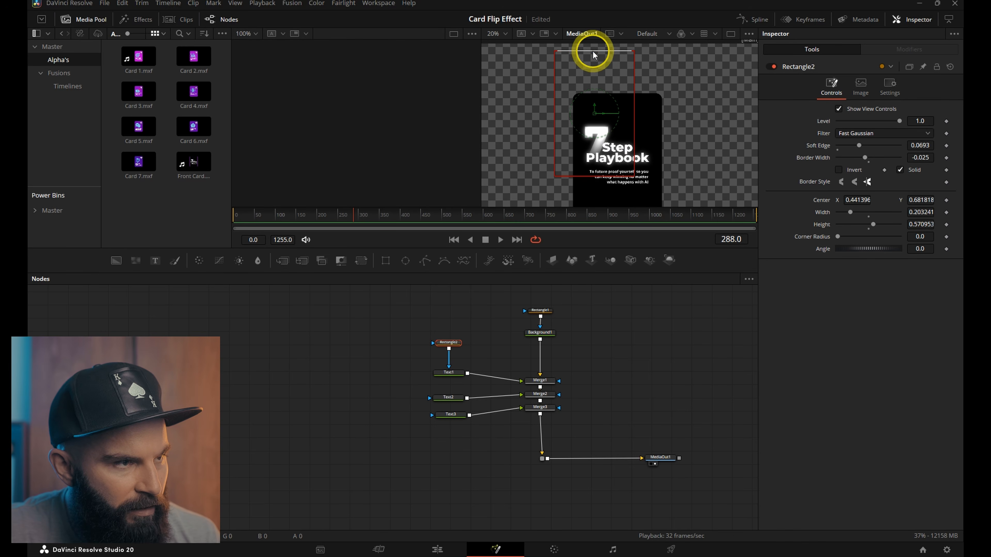
drag(594, 93, 595, 88)
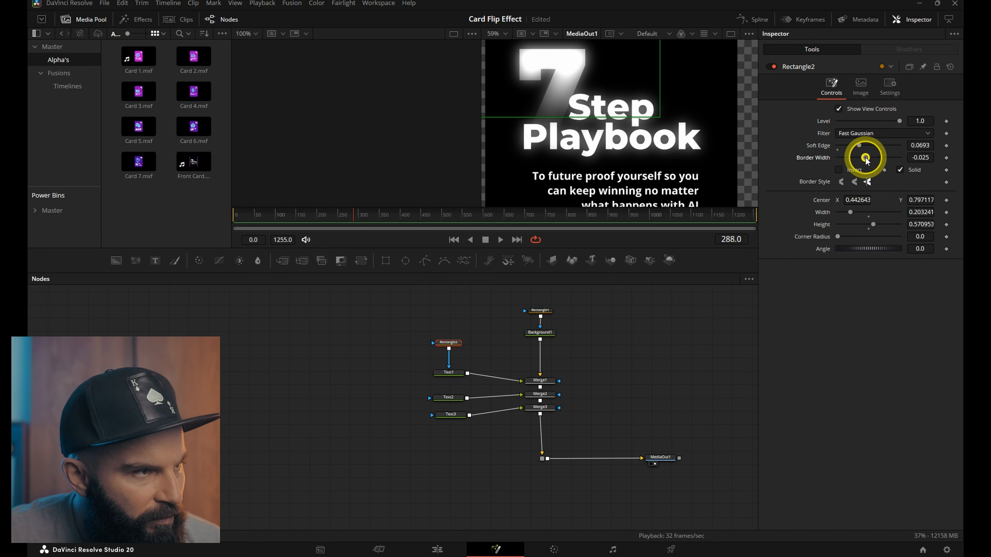
drag(865, 158, 859, 156)
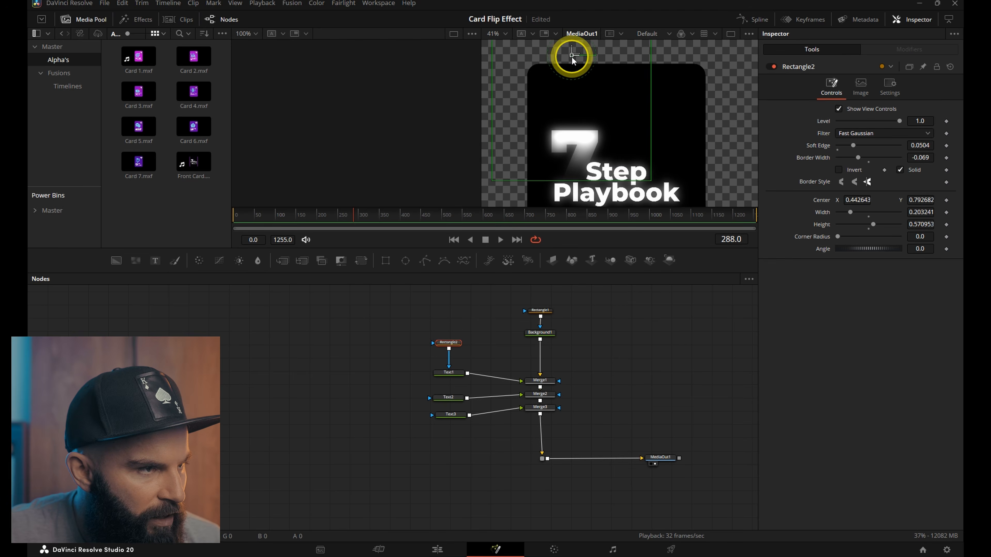
drag(572, 60, 573, 63)
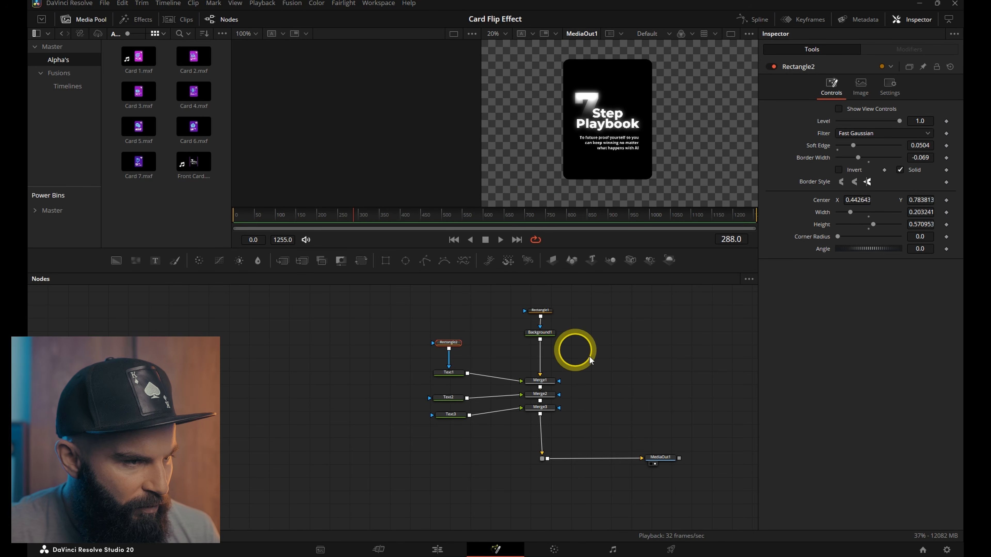
Insert a Paint node between Background1 and Merge1, set its colour to purple #aa00ff and choose the Stroke brush.
click(540, 333)
drag(172, 271, 542, 354)
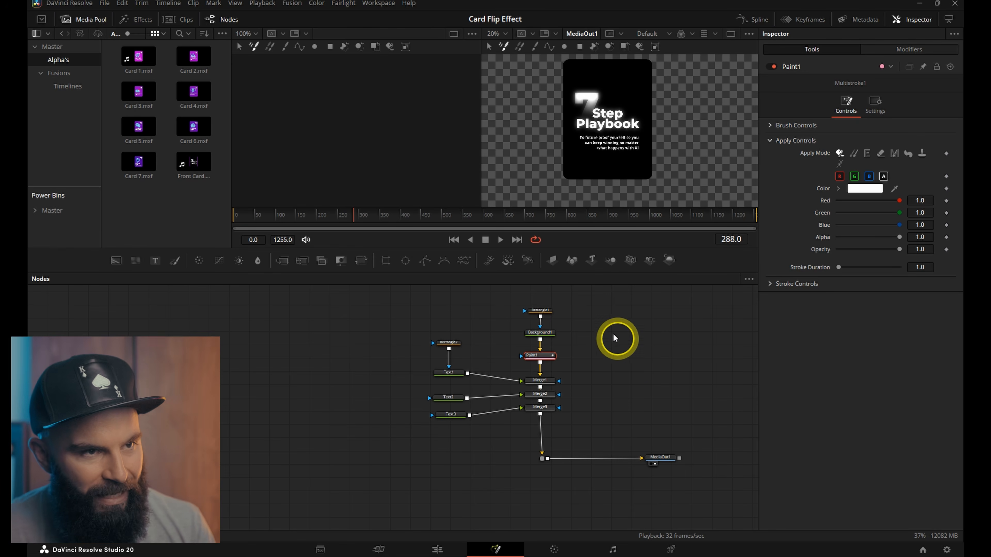
click(868, 189)
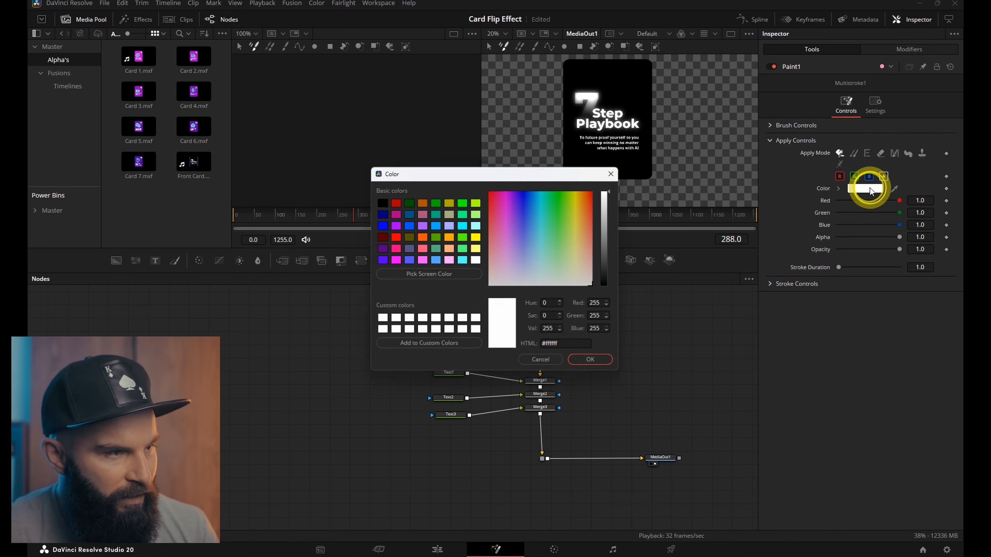
click(396, 226)
click(590, 359)
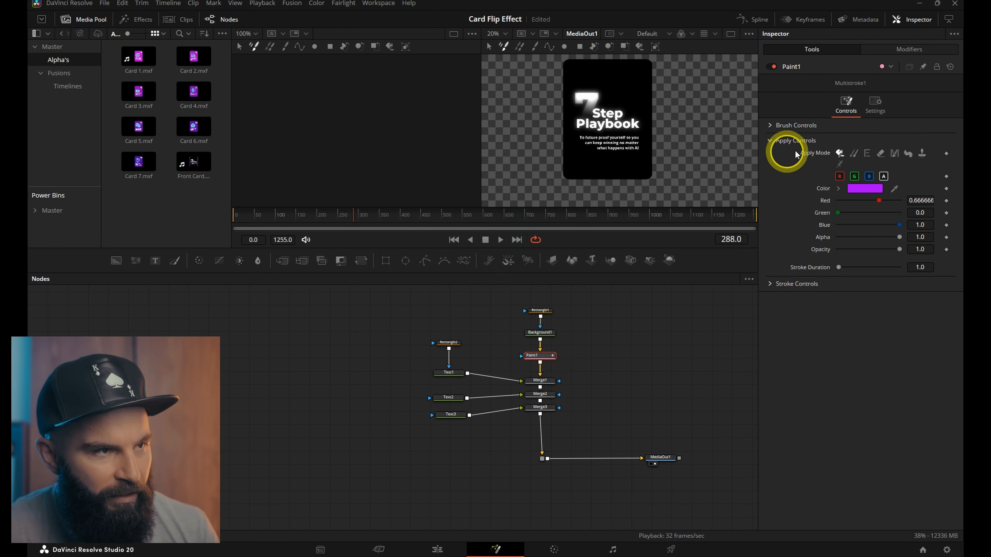
scroll(597, 155, up, 6)
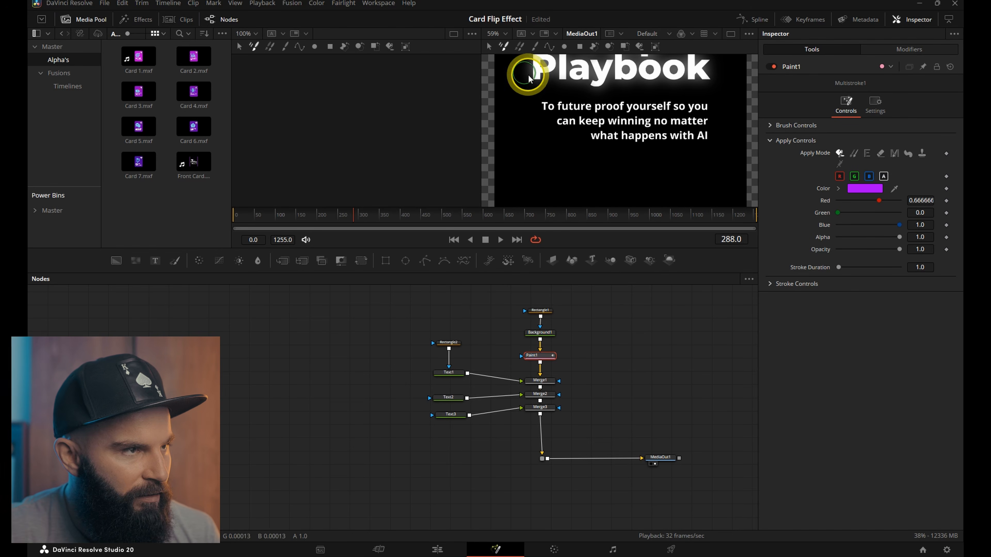
click(534, 46)
drag(522, 165, 551, 185)
drag(559, 160, 522, 186)
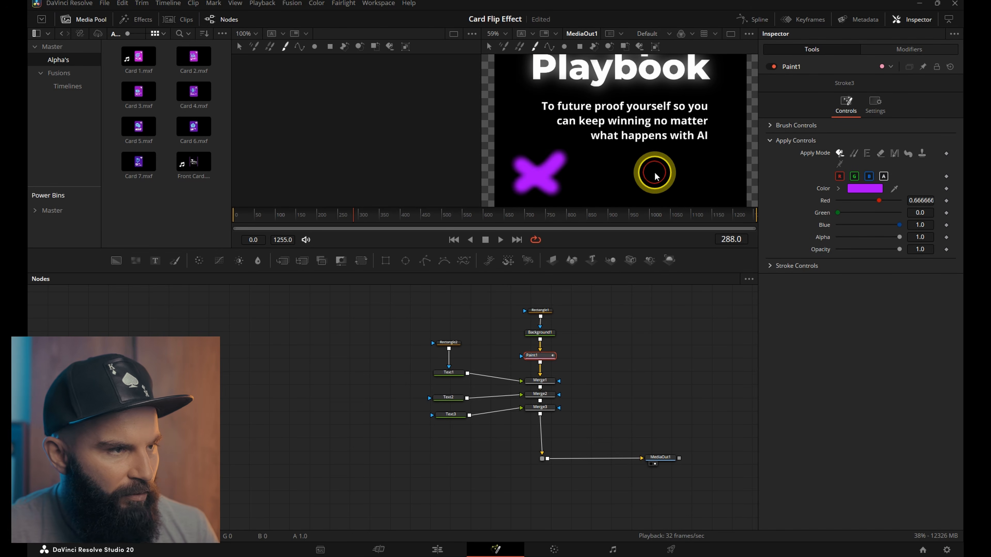
key(ctrl+z)
key(ctrl+z)
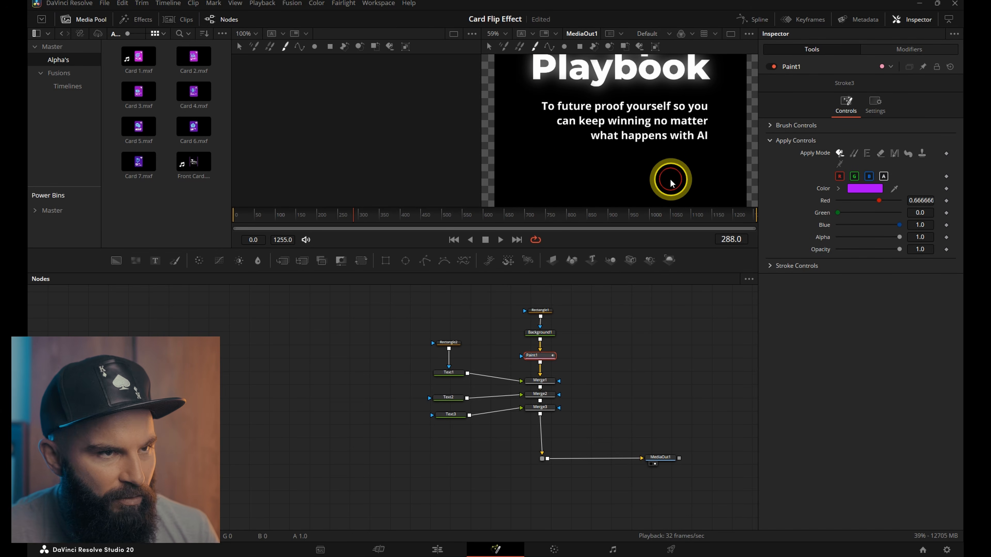
Set the paint brush to size 0.0039, softness 0.8 and opacity 0.071 for thin, faint strokes.
click(771, 125)
scroll(703, 199, down, 3)
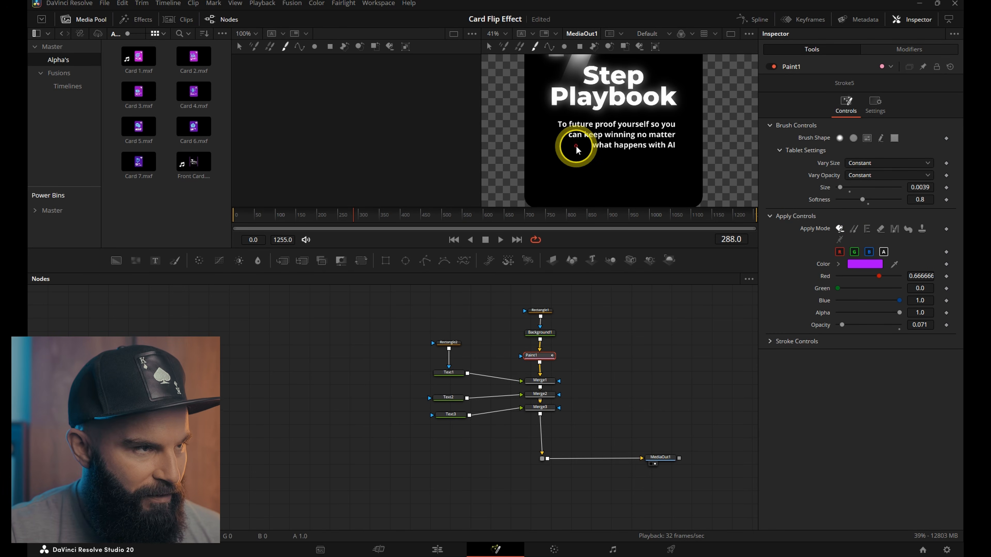
scroll(576, 146, down, 3)
scroll(577, 146, up, 2)
mouse_move(555, 118)
mouse_down()
mouse_move(576, 143)
mouse_move(544, 141)
mouse_move(629, 184)
mouse_up()
scroll(643, 141, up, 2)
scroll(621, 145, down, 1)
key(ctrl+z)
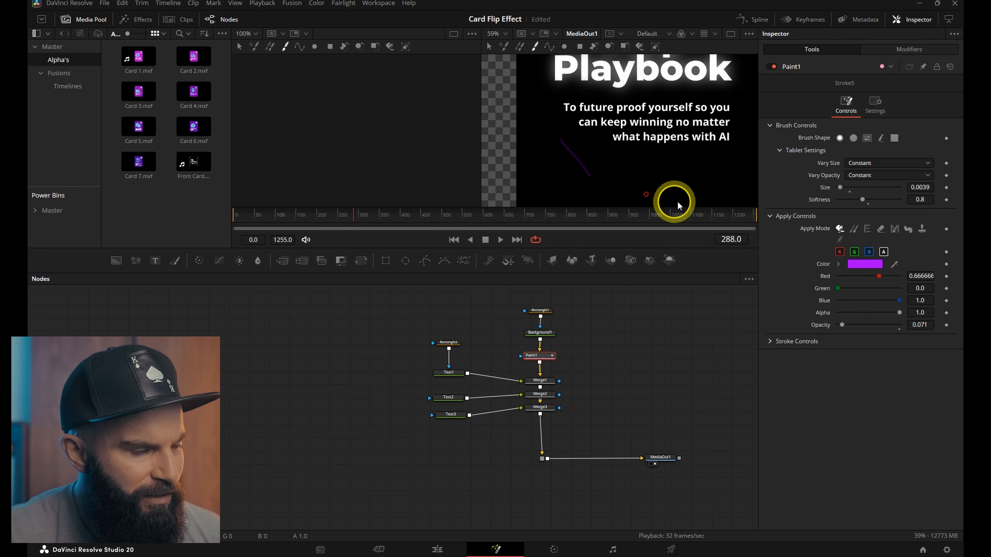
scroll(585, 155, down, 2)
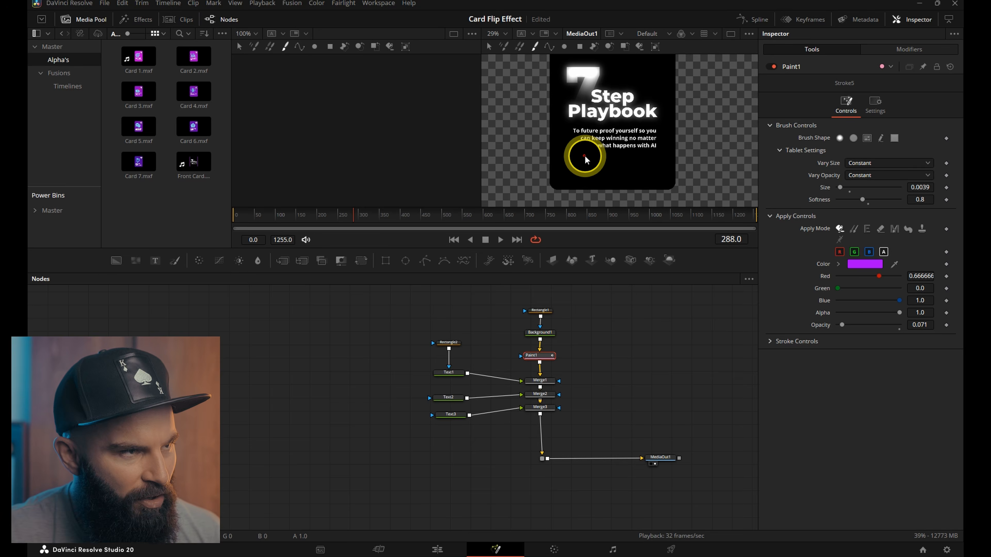
scroll(582, 153, up, 1)
key(ctrl+z)
key(ctrl+z)
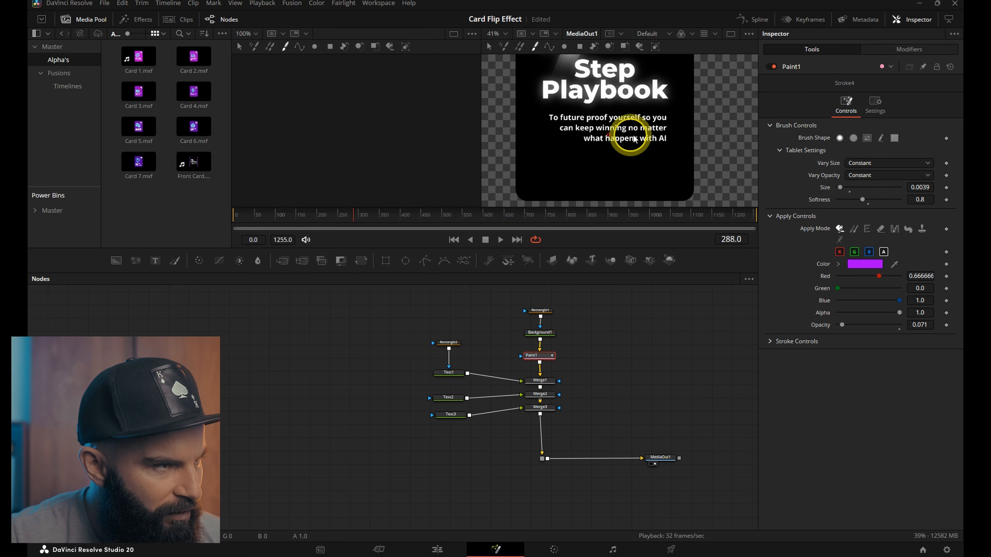
Sketch a faint purple curved arrow, a row of three X marks and a small upward arrow beneath the tagline.
drag(542, 141, 543, 140)
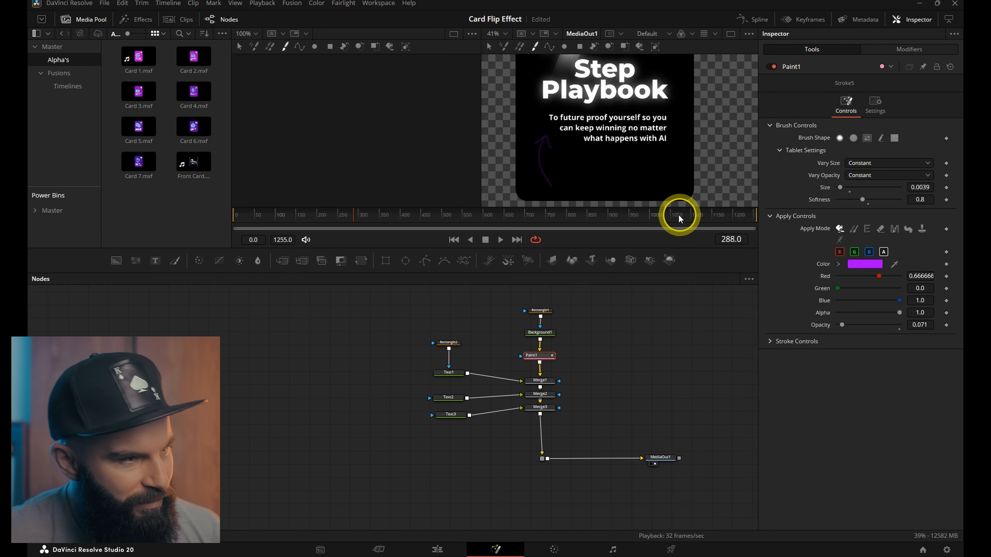
click(615, 555)
click(616, 556)
mouse_move(624, 133)
mouse_down()
mouse_move(607, 152)
mouse_move(621, 151)
mouse_move(559, 176)
mouse_move(622, 180)
mouse_up()
drag(622, 164, 604, 181)
drag(638, 167, 662, 182)
drag(663, 168, 638, 182)
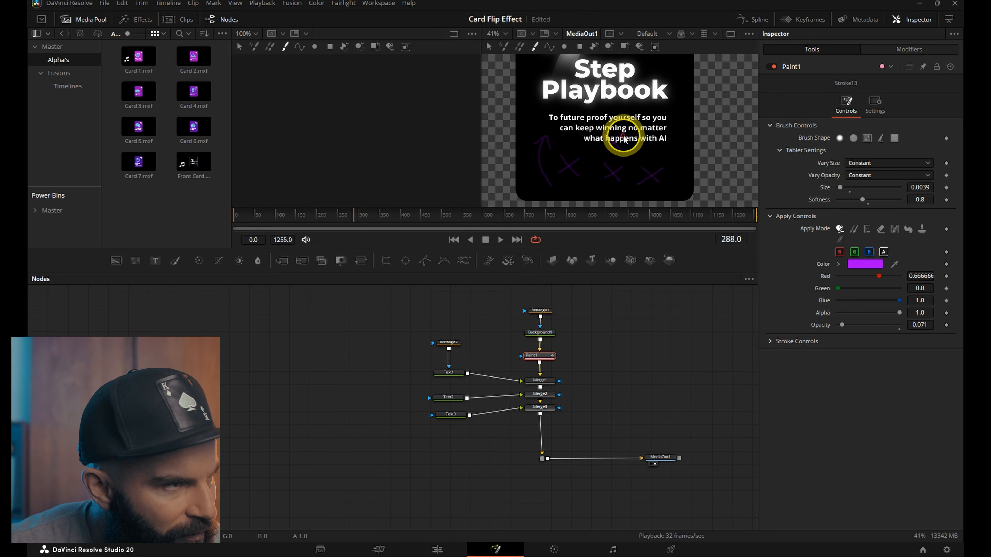
mouse_move(625, 138)
mouse_down()
mouse_move(605, 130)
mouse_move(625, 150)
mouse_up()
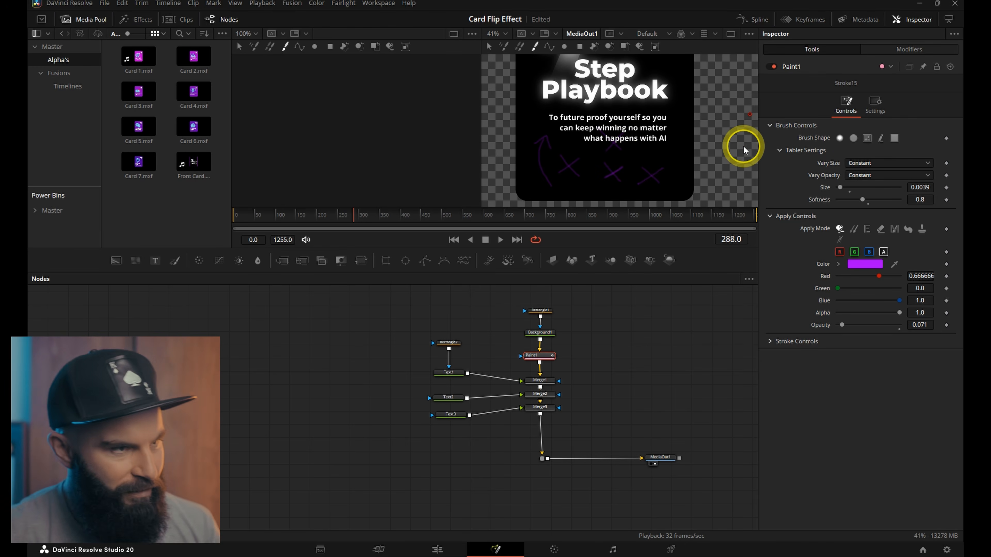
Paint faint circles beside the 7, plus rows of X and O marks and a curved arrow across the card's upper area.
scroll(655, 160, up, 5)
drag(652, 172, 650, 175)
key(ctrl+z)
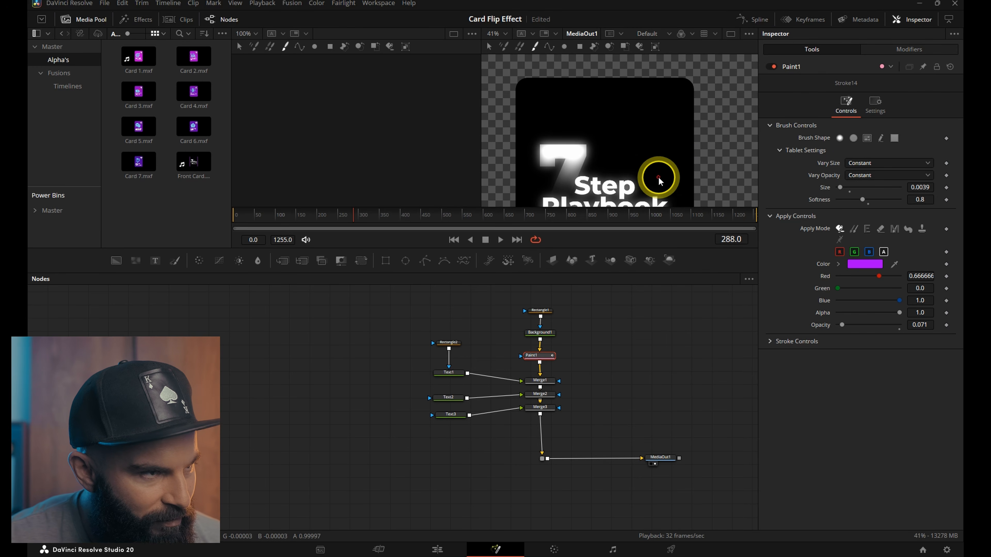
mouse_move(616, 149)
mouse_down()
mouse_move(612, 160)
mouse_move(620, 149)
mouse_up()
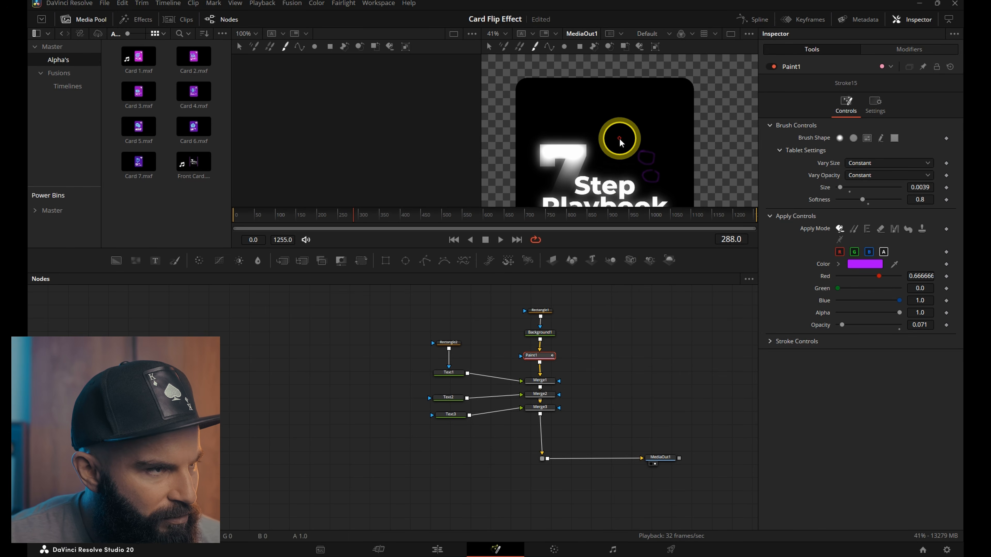
drag(612, 141, 619, 148)
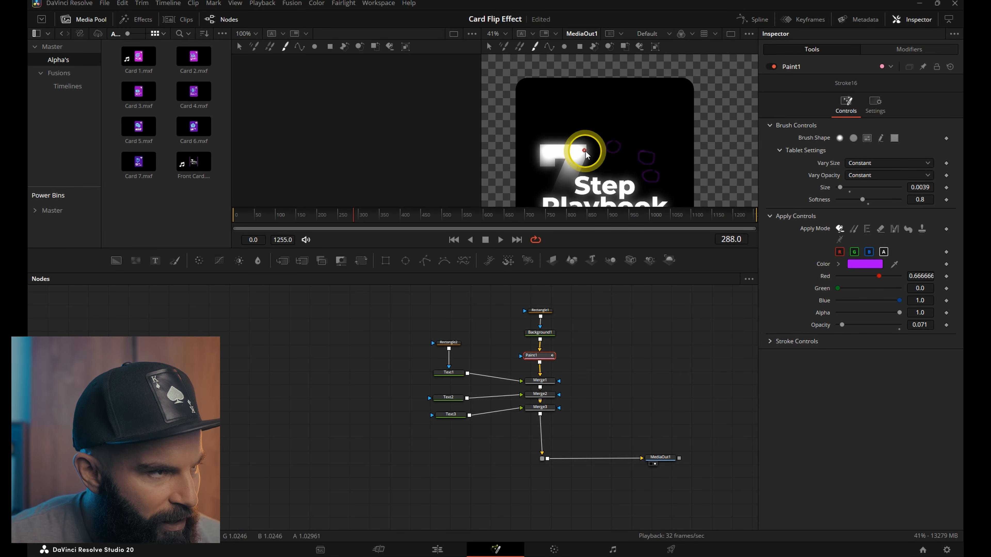
click(591, 138)
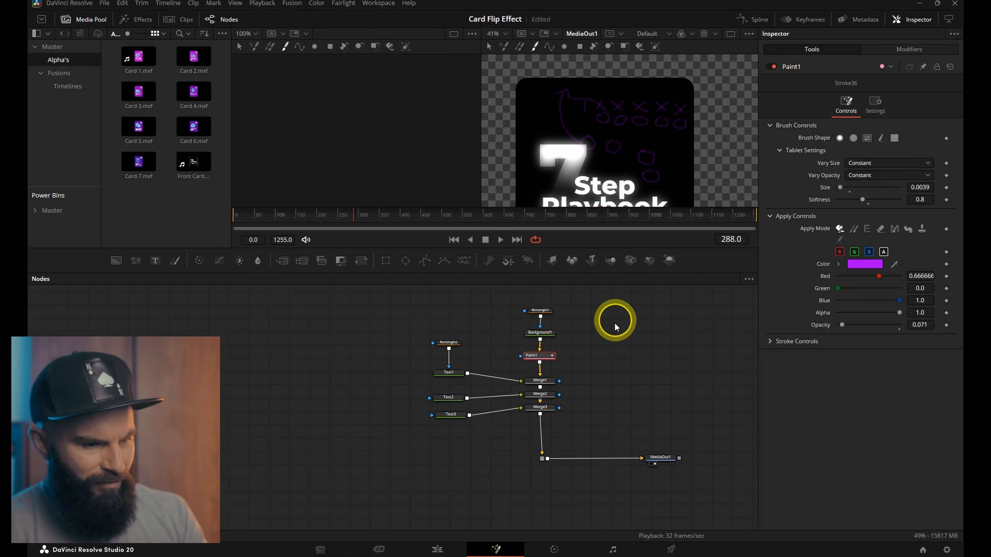
Fill the remaining empty areas beside the title and along the card's edges with more faint X marks and arrows.
mouse_move(631, 172)
mouse_down()
mouse_move(632, 160)
mouse_move(598, 182)
mouse_up()
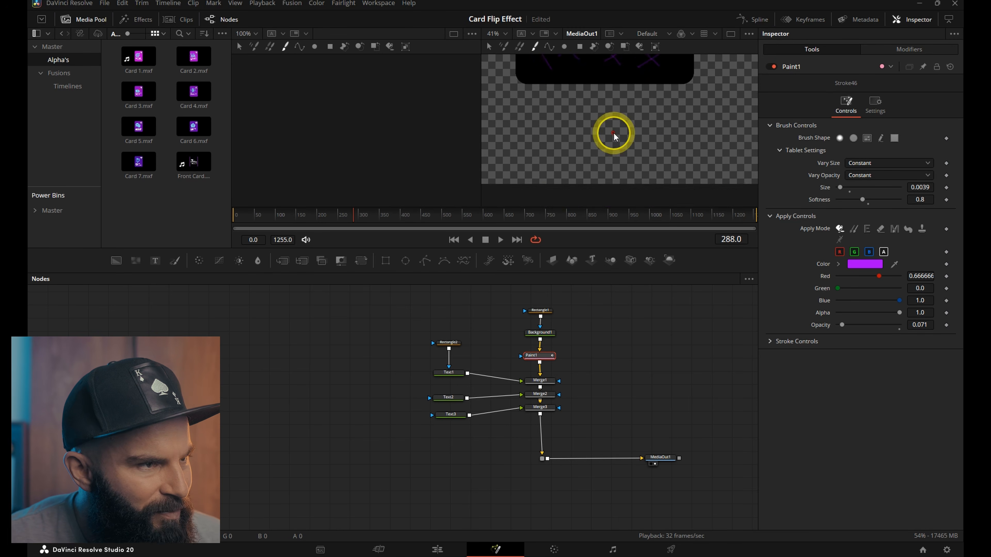
scroll(663, 150, up, 6)
scroll(712, 151, down, 1)
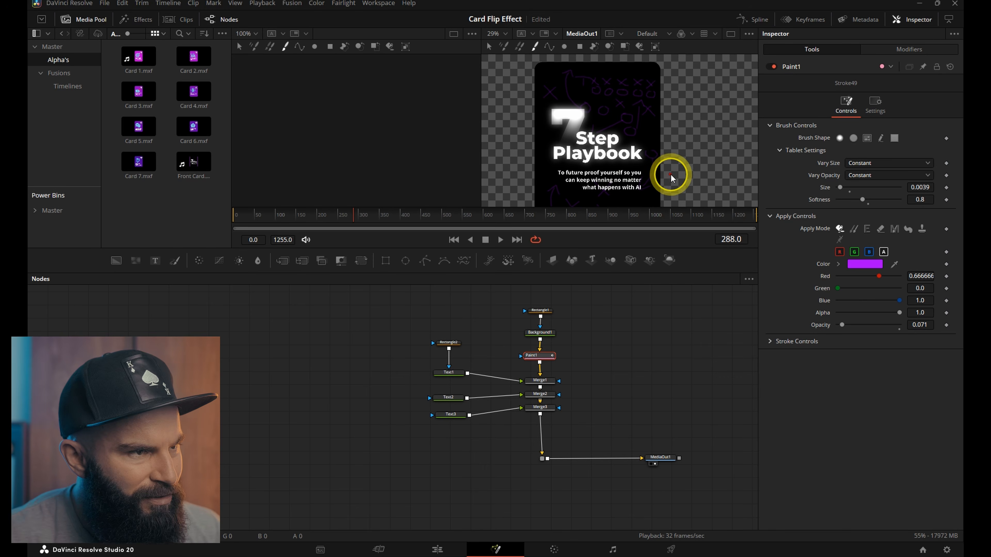
scroll(674, 162, up, 3)
scroll(671, 161, down, 3)
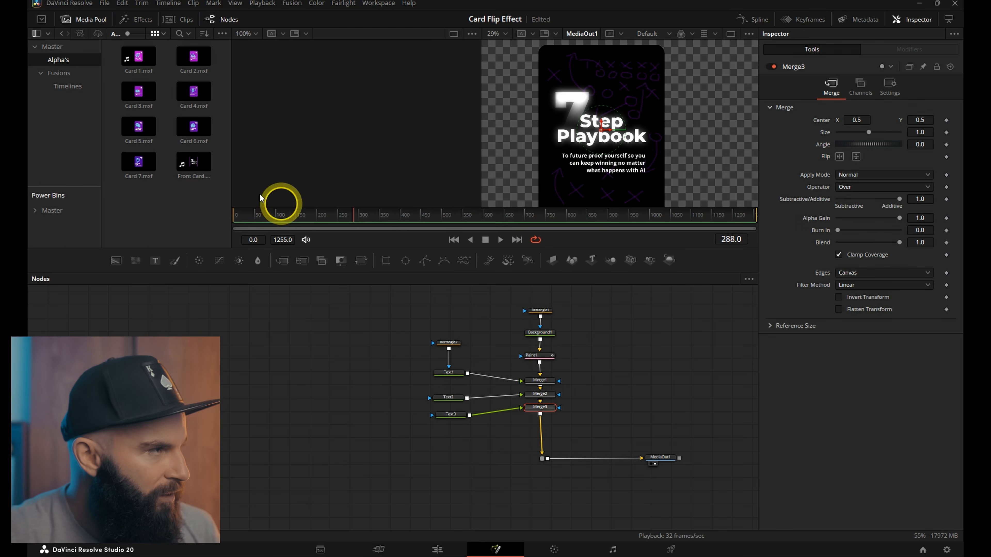
Add the Outer Stroke effect from the Edit effect templates directly after Merge3.
click(134, 20)
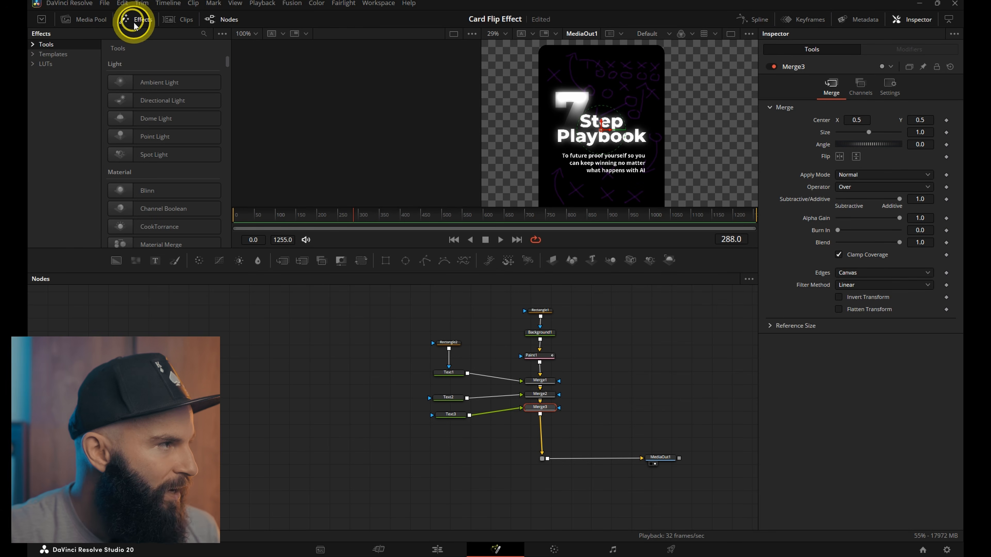
click(33, 47)
click(32, 46)
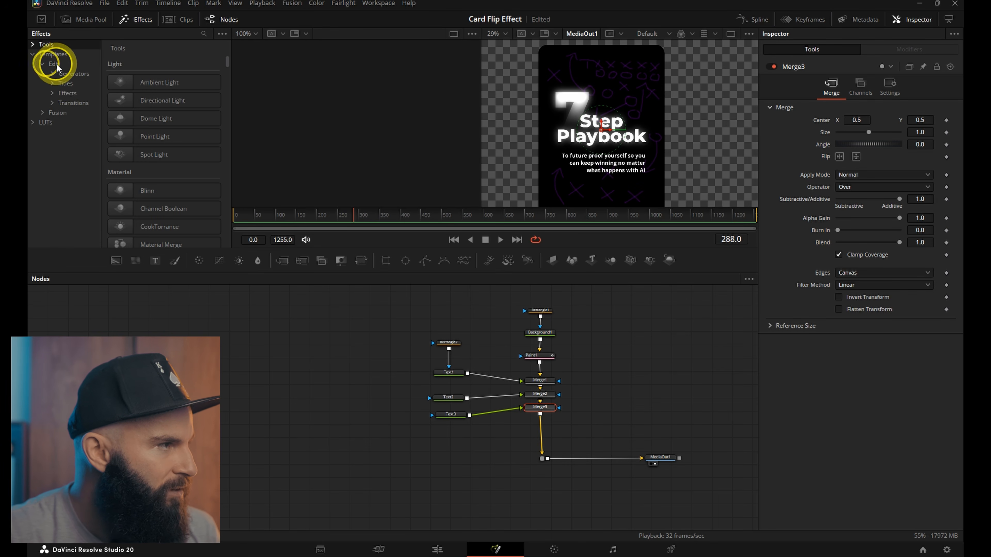
click(73, 93)
scroll(225, 109, down, 3)
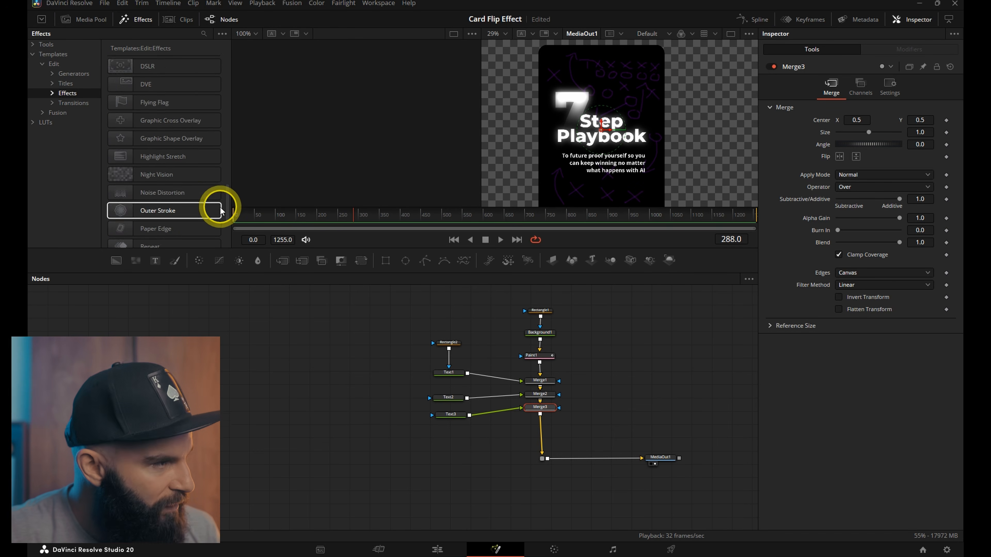
scroll(225, 225, down, 5)
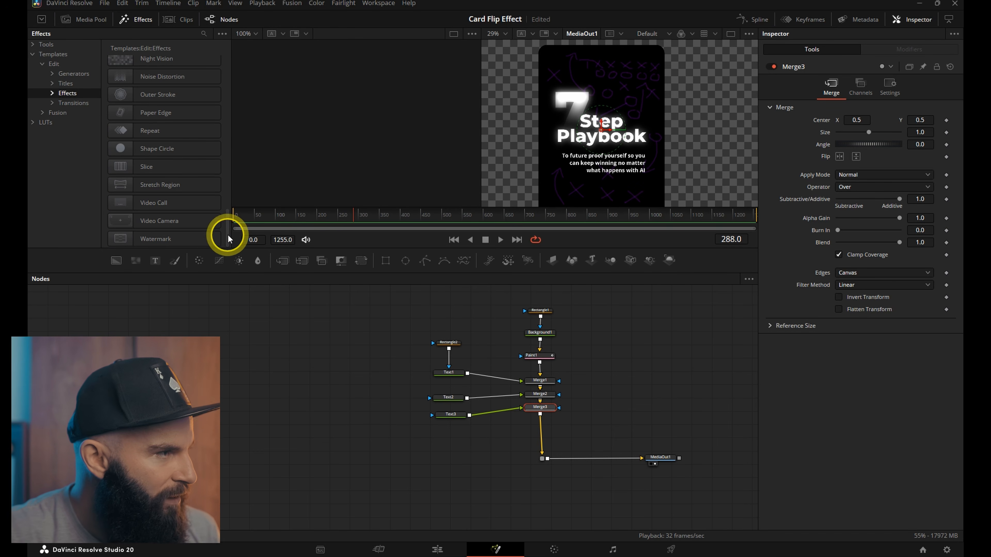
click(139, 98)
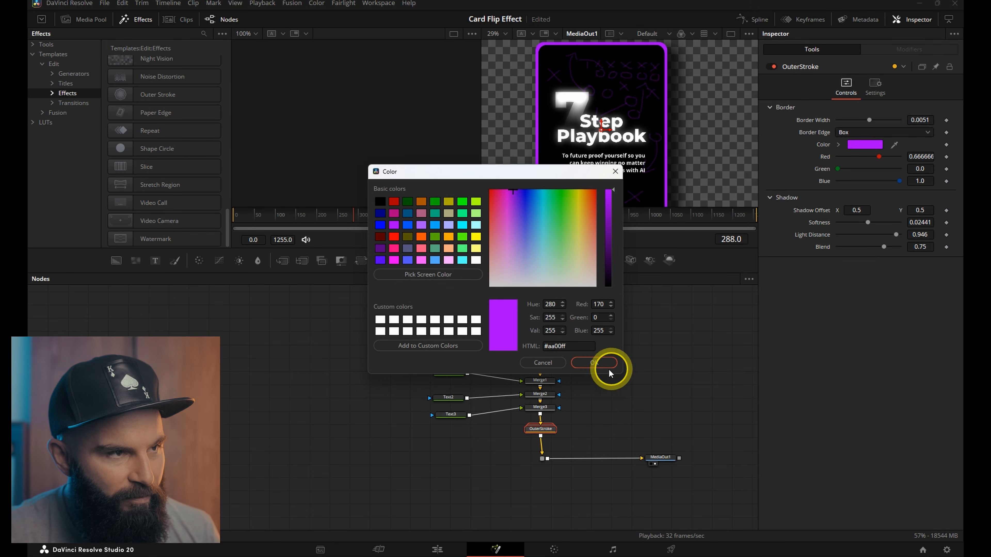
Give the outer stroke colour #aa00ff, border width about 0.00173 and a Circle border edge, with shadow softness about 0.02283 and blend 0.
click(607, 367)
drag(867, 121, 845, 120)
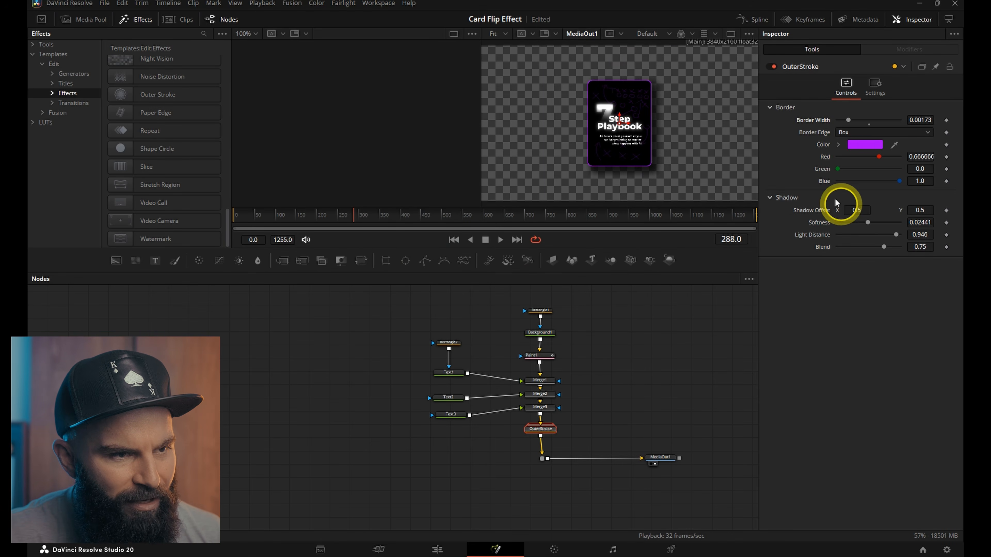
drag(885, 246, 732, 247)
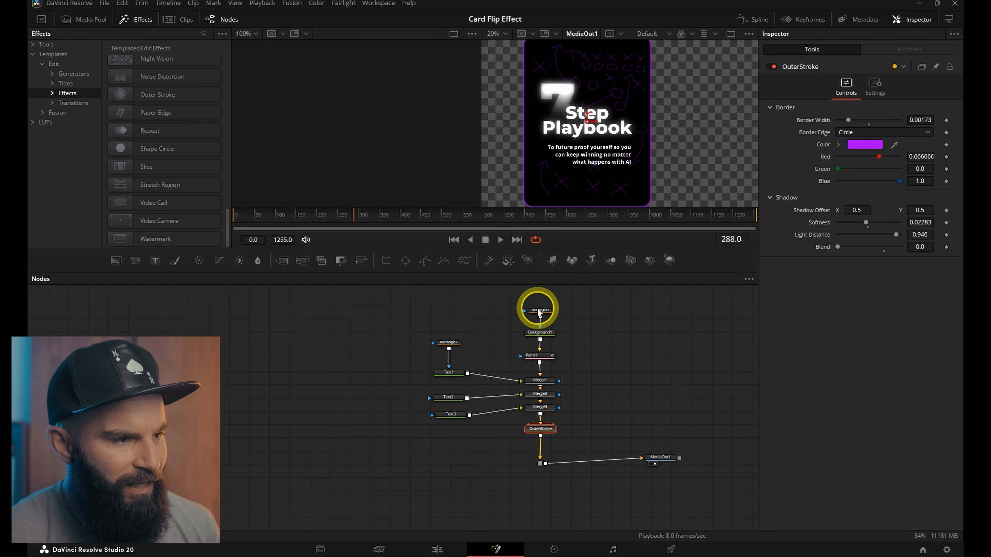
Set the Rectangle1 mask's soft edge to 0.0031 and its border width to 0.006, and check the card's edge up close.
click(539, 311)
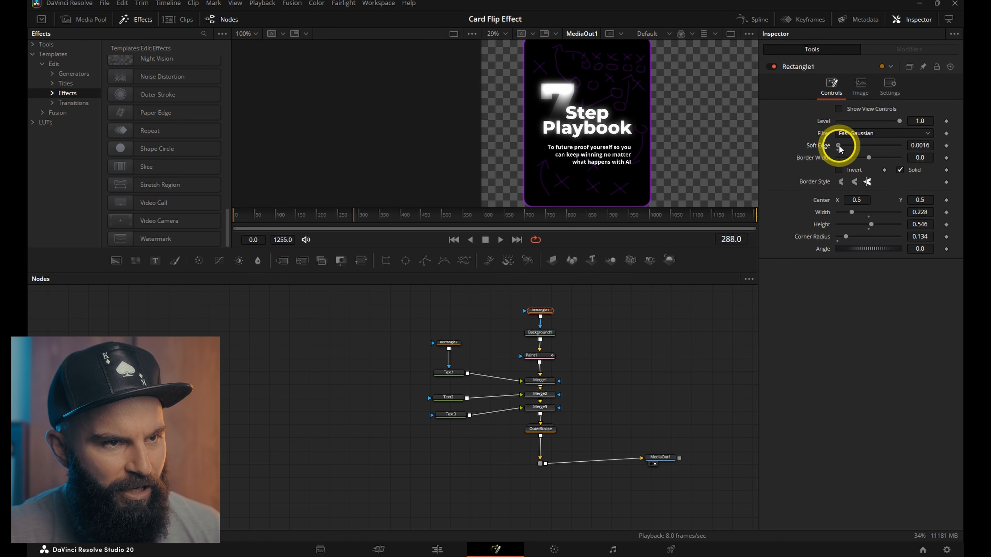
drag(839, 145, 869, 158)
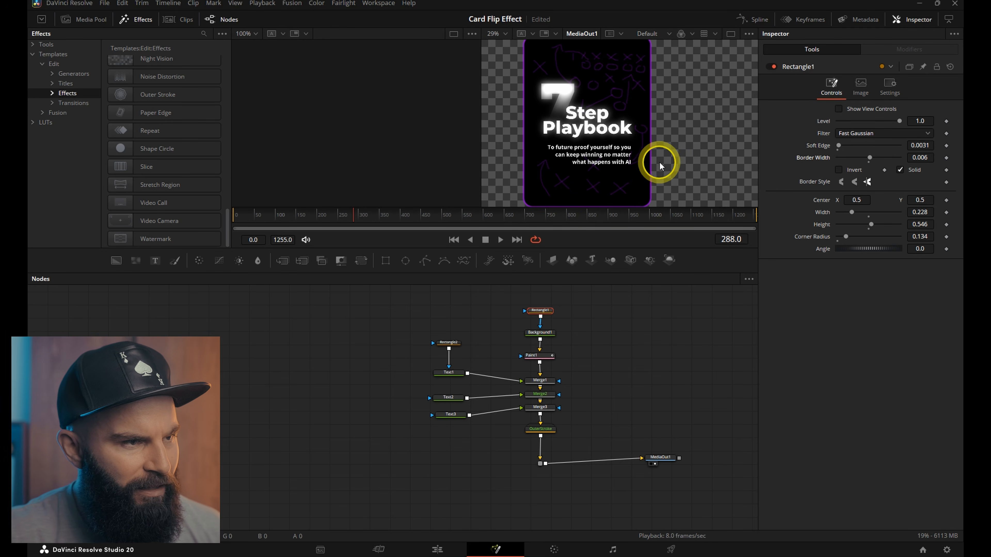
scroll(668, 156, up, 2)
scroll(678, 154, up, 3)
scroll(669, 157, down, 6)
Keyframe the 7's layout centre so it starts slightly higher at frame 0 and settles at Y 0.564 around frame 50.
click(451, 375)
drag(316, 217, 198, 257)
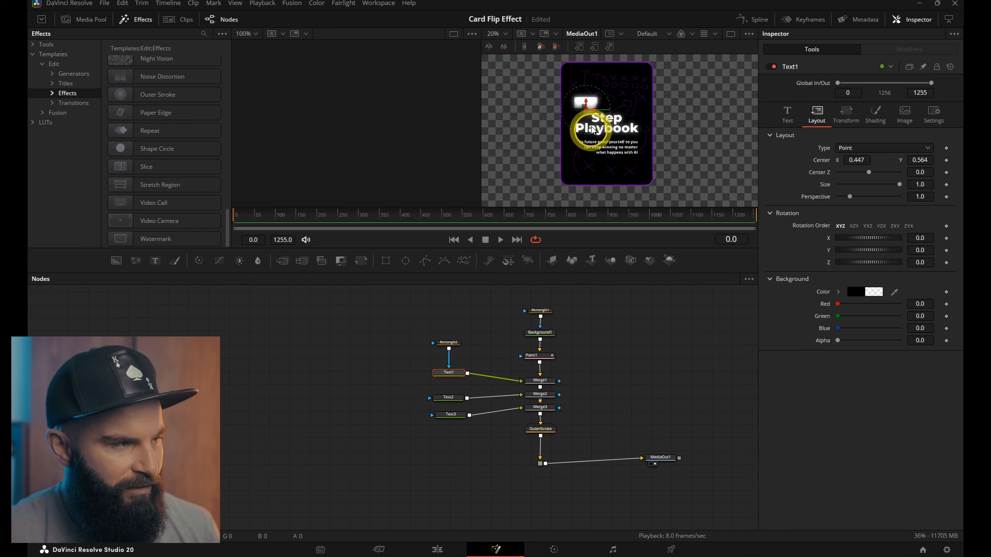
click(946, 160)
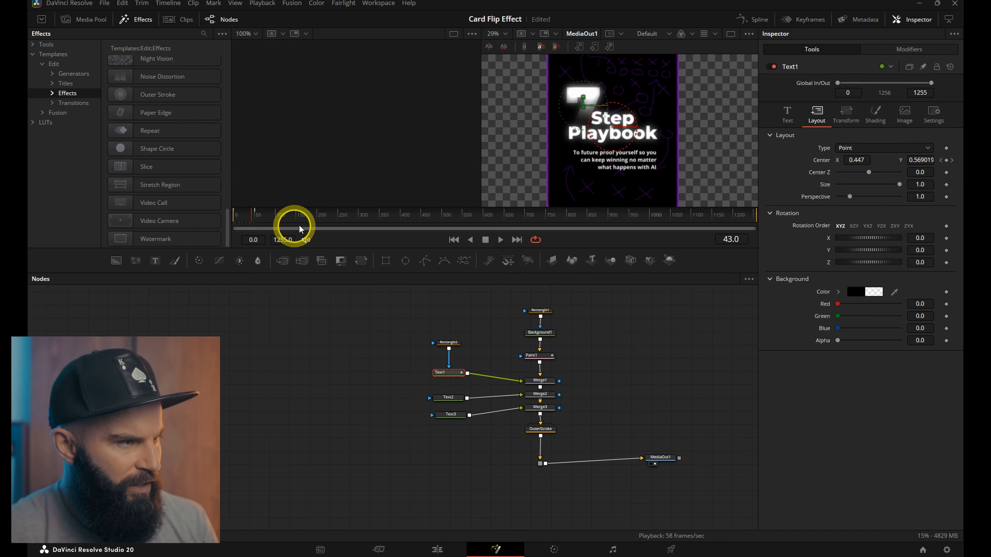
drag(257, 217, 255, 217)
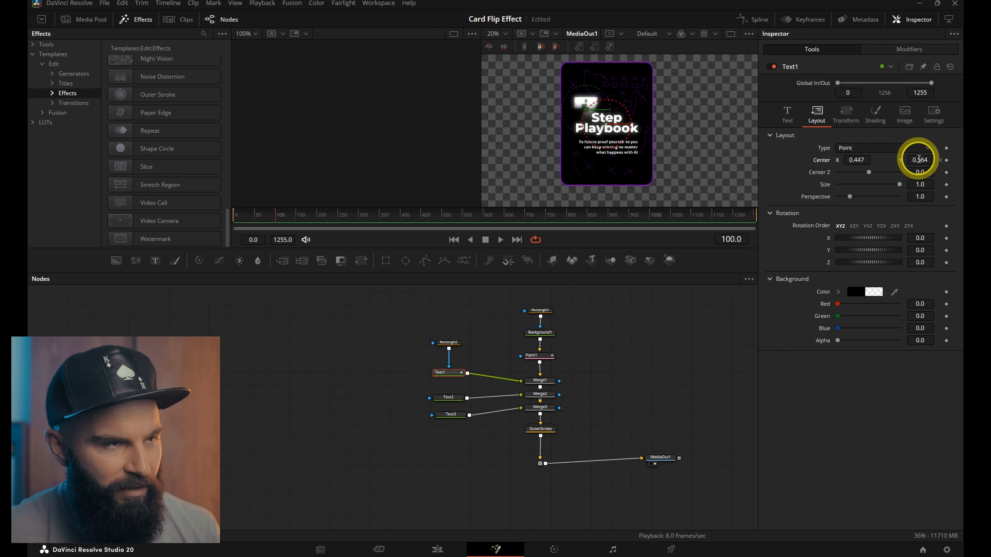
click(946, 160)
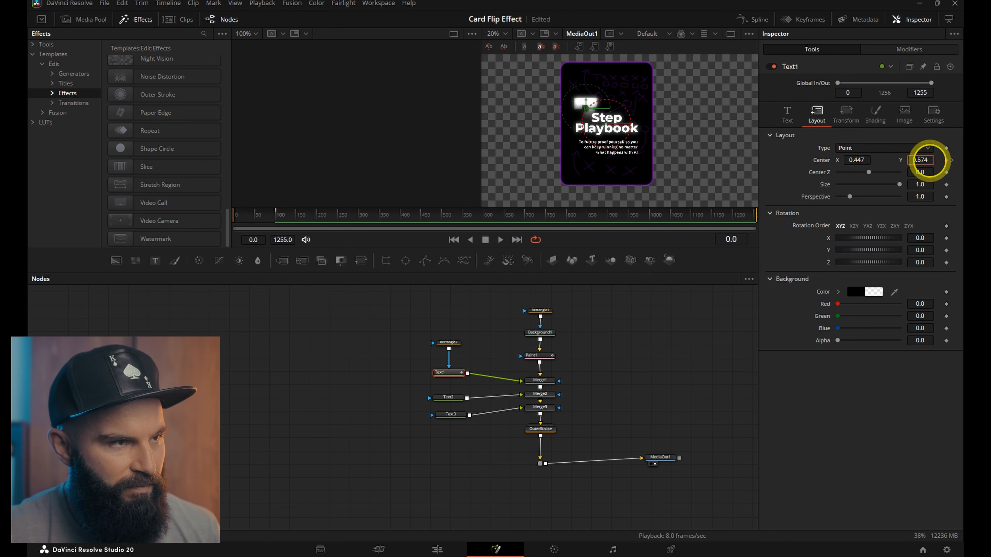
drag(929, 161, 943, 160)
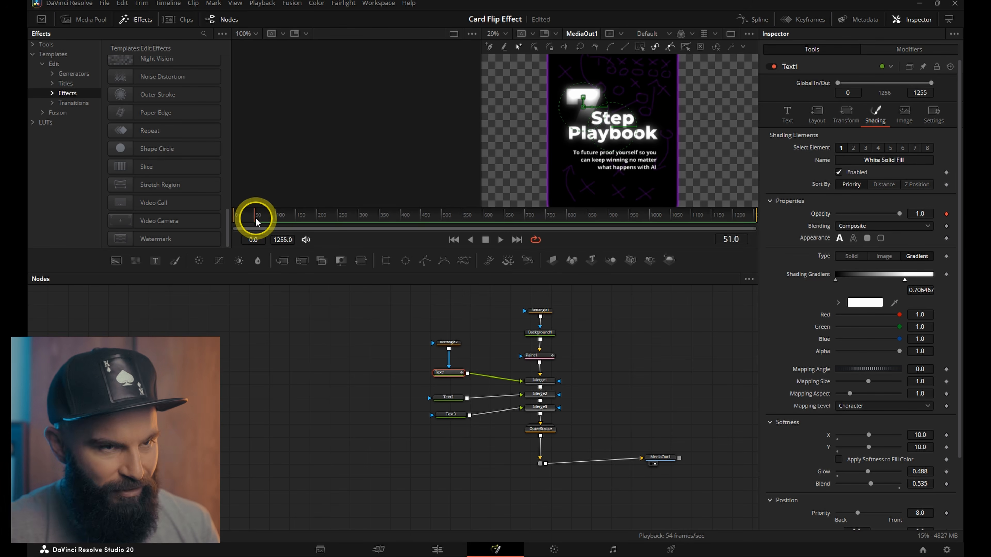
Keyframe the 7's shading opacity from 0 at frame 0 to 1 at frame 51 and play back the fade-in.
drag(256, 219, 204, 221)
click(946, 213)
drag(899, 213, 815, 213)
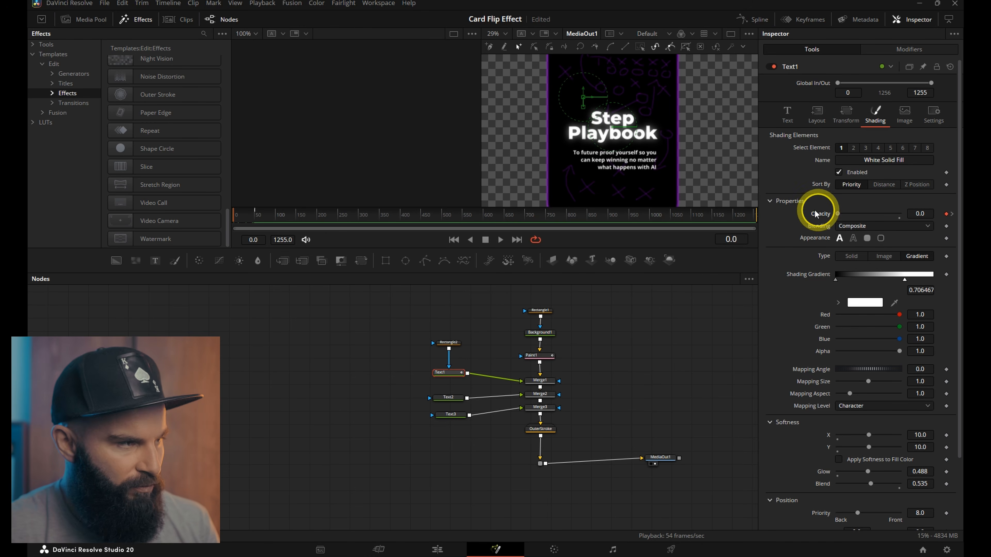
key(space)
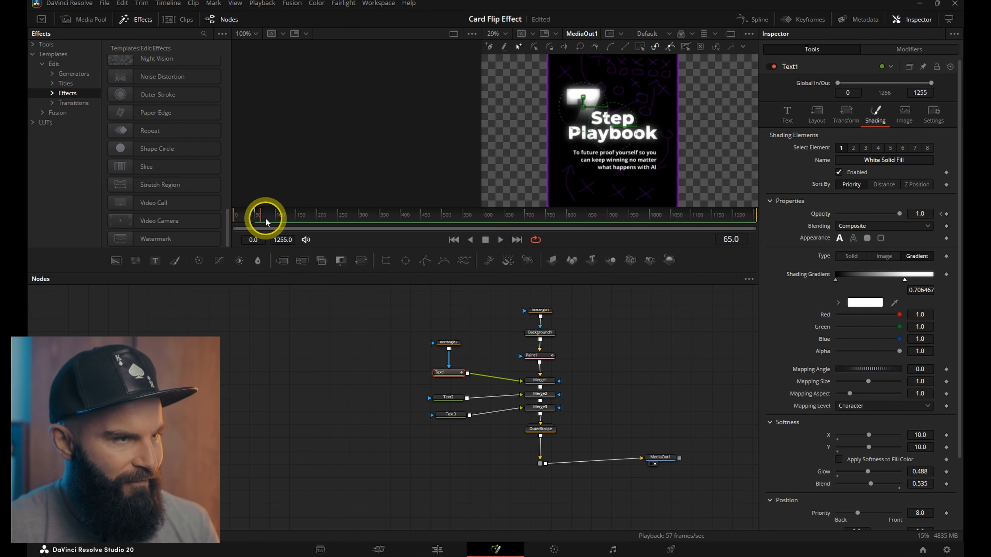
drag(259, 218, 202, 221)
key(space)
key(space)
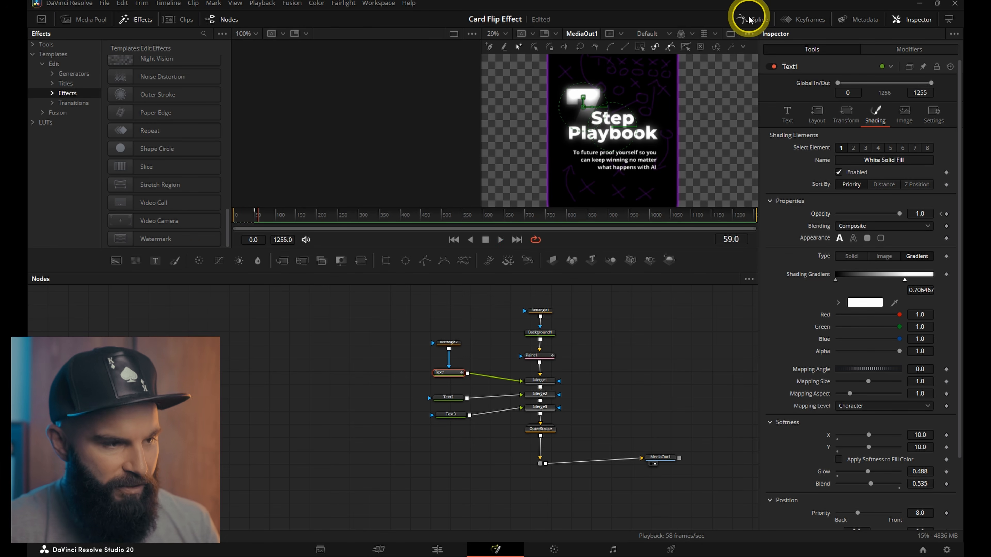
Smooth Text1's position and opacity animation curves and lengthen the ease-out handle at the end keyframes.
click(752, 19)
click(408, 304)
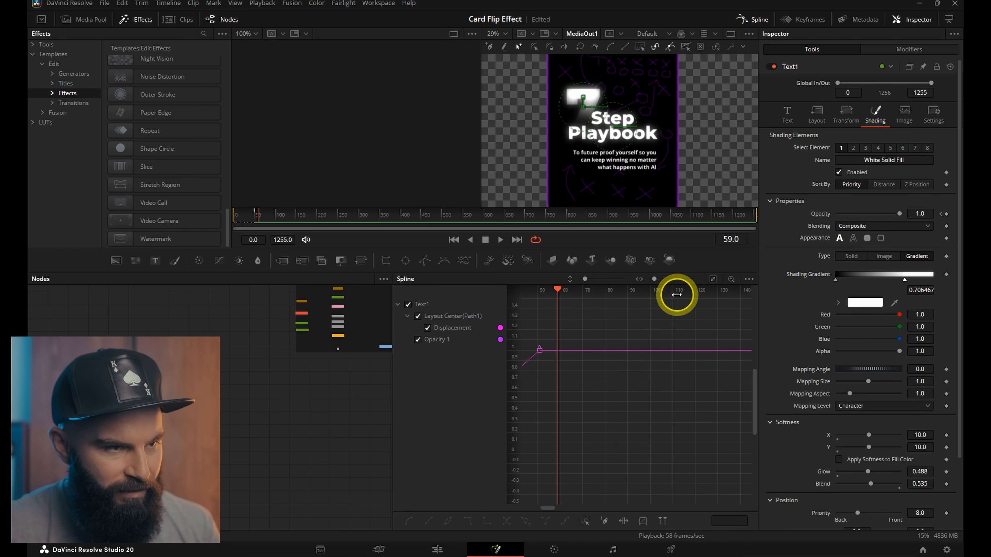
click(714, 280)
scroll(718, 338, down, 5)
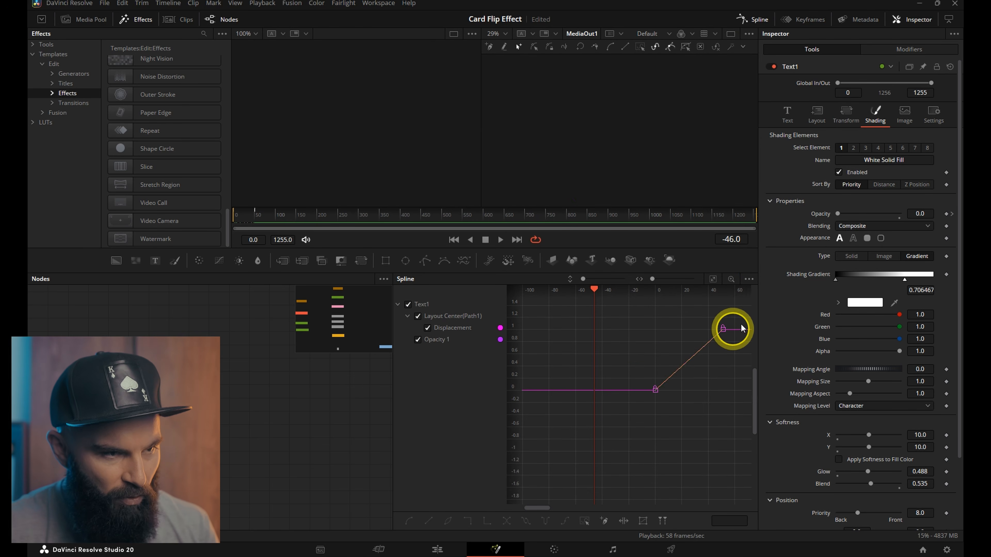
drag(742, 313, 621, 421)
key(s)
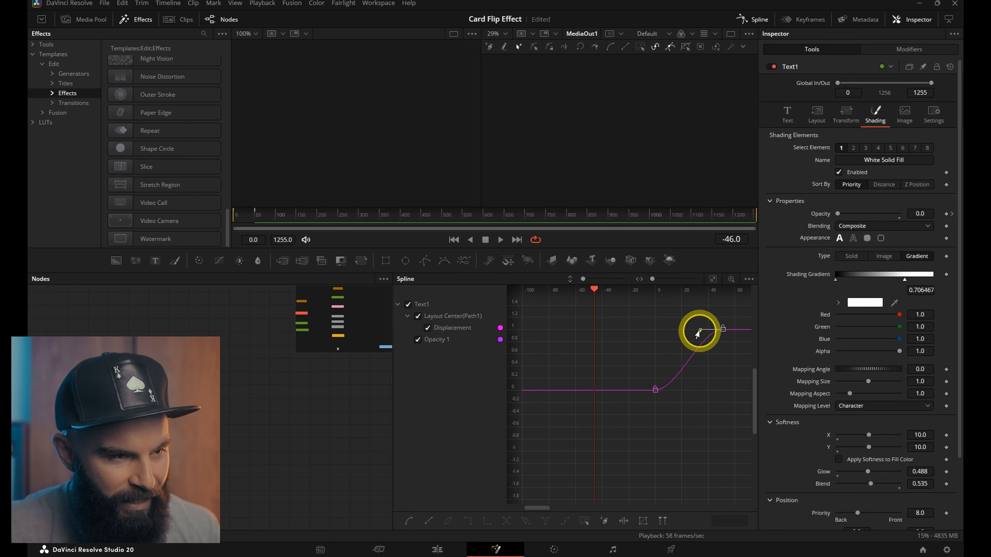
scroll(659, 335, up, 2)
drag(650, 347, 630, 352)
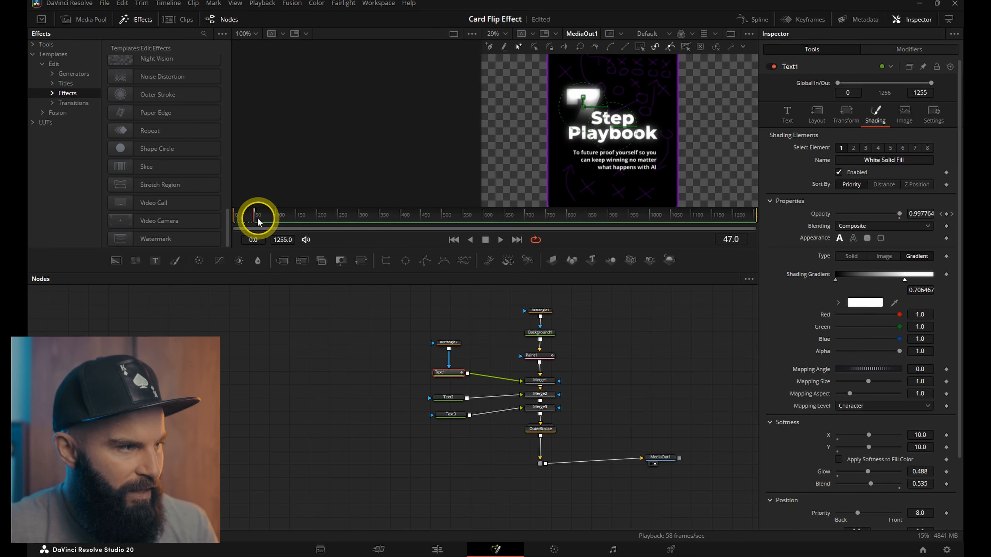
Keyframe the Step Playbook title's centre from Y 0.54 at frame 51 to Y 0.505 at about frame 100.
click(258, 220)
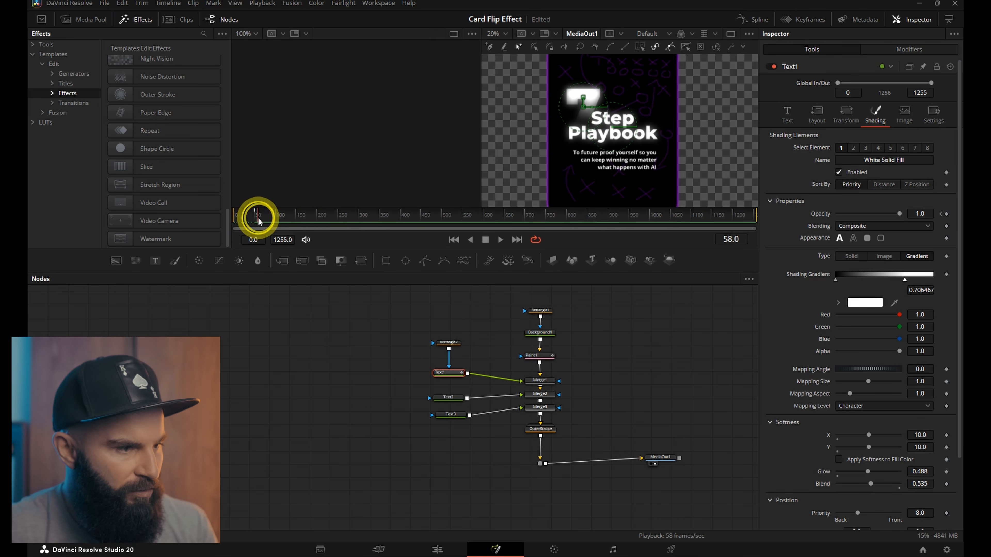
click(448, 398)
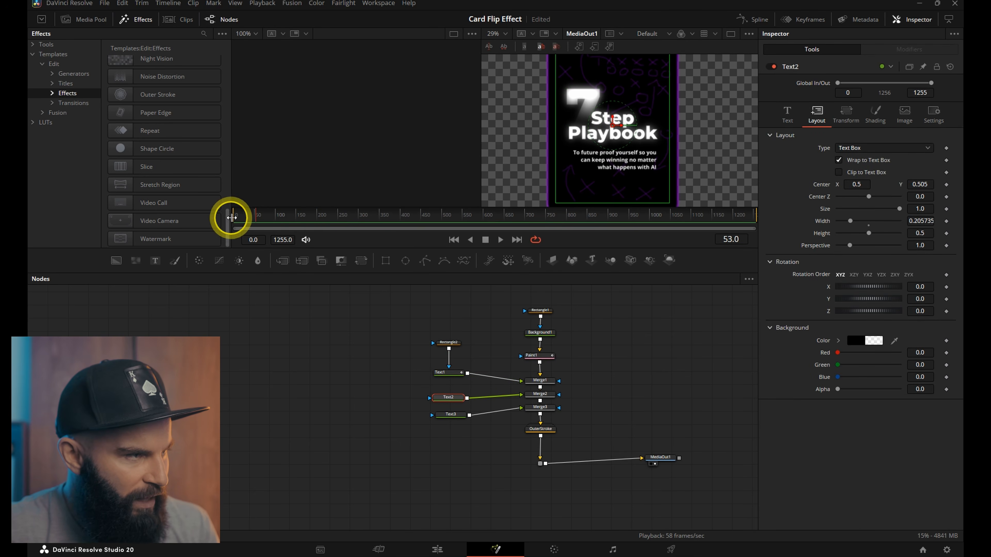
click(946, 185)
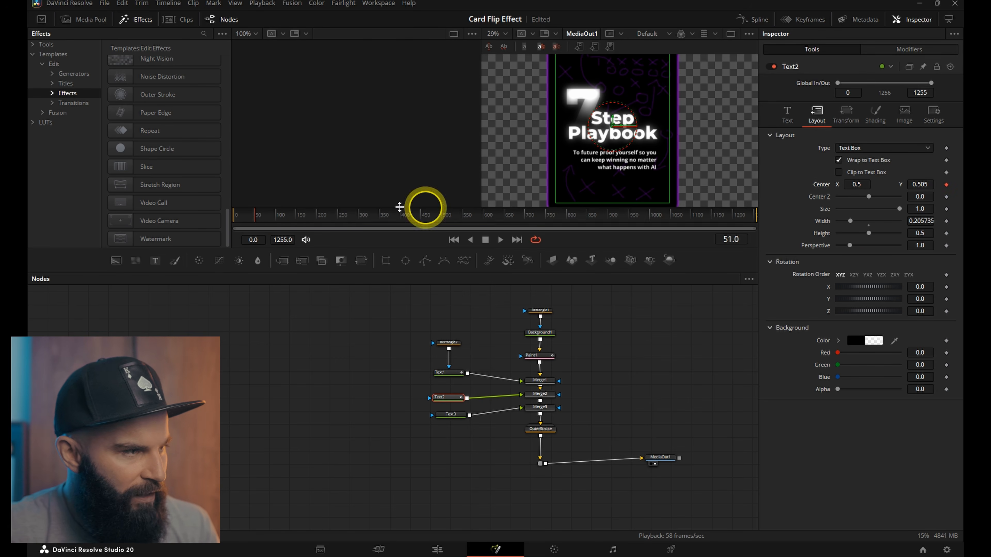
drag(279, 217, 277, 218)
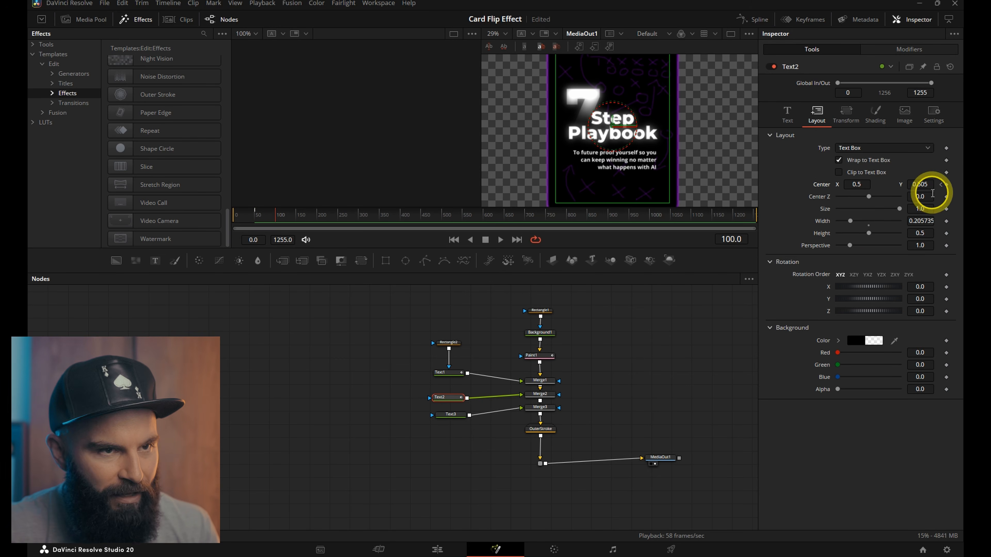
click(942, 186)
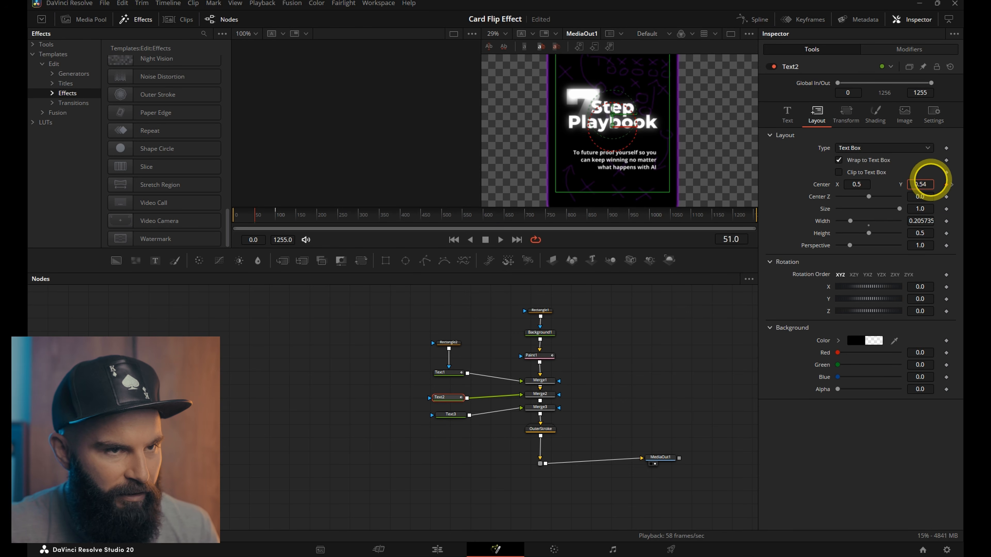
Keyframe the Step Playbook title's shading opacity from 0 at frame 51 to 1 at about frame 100 and preview it.
click(875, 114)
click(946, 213)
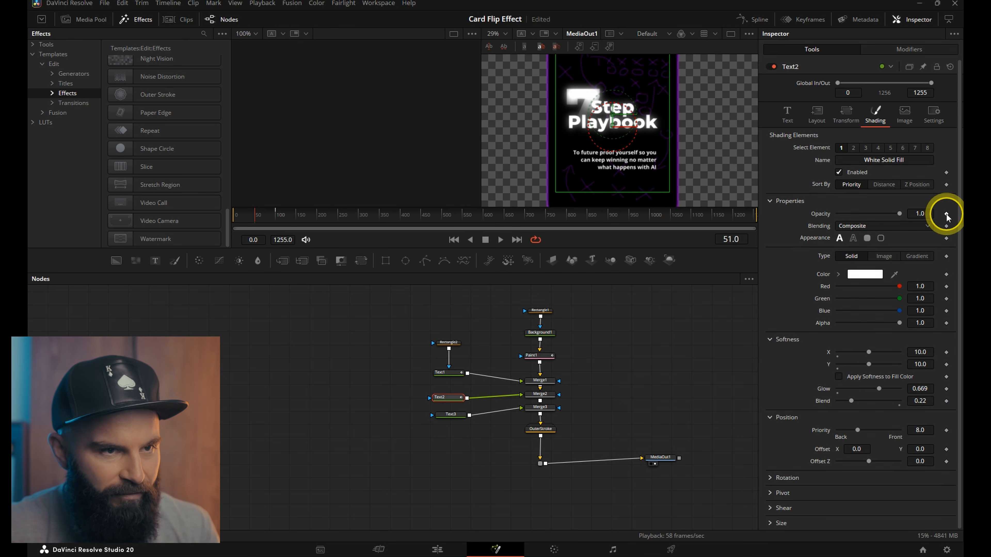
drag(281, 215, 276, 215)
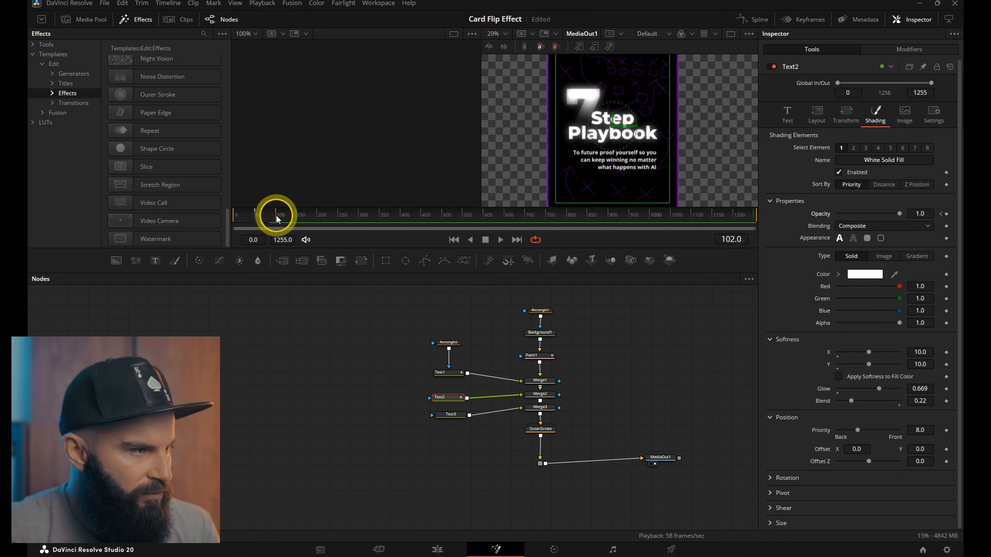
click(947, 214)
click(940, 214)
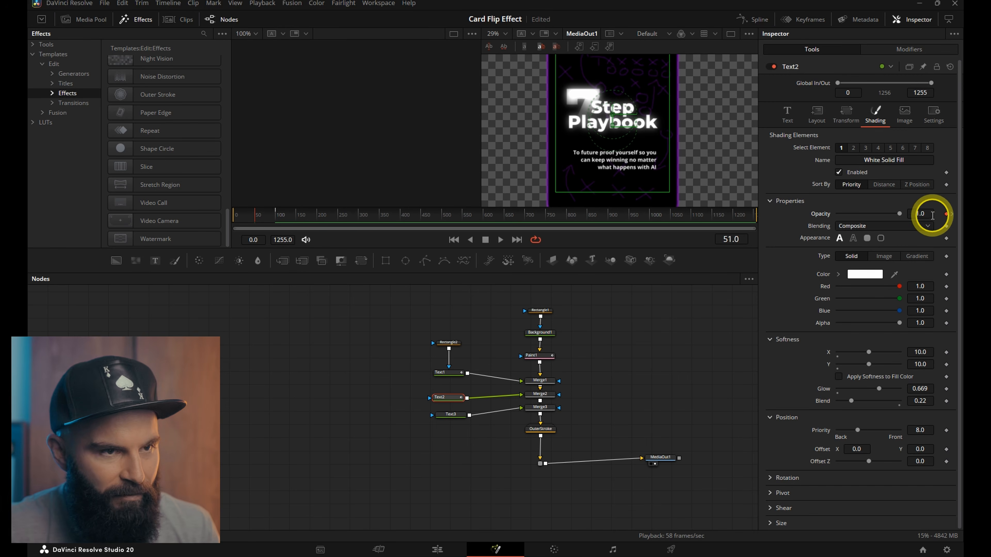
key(space)
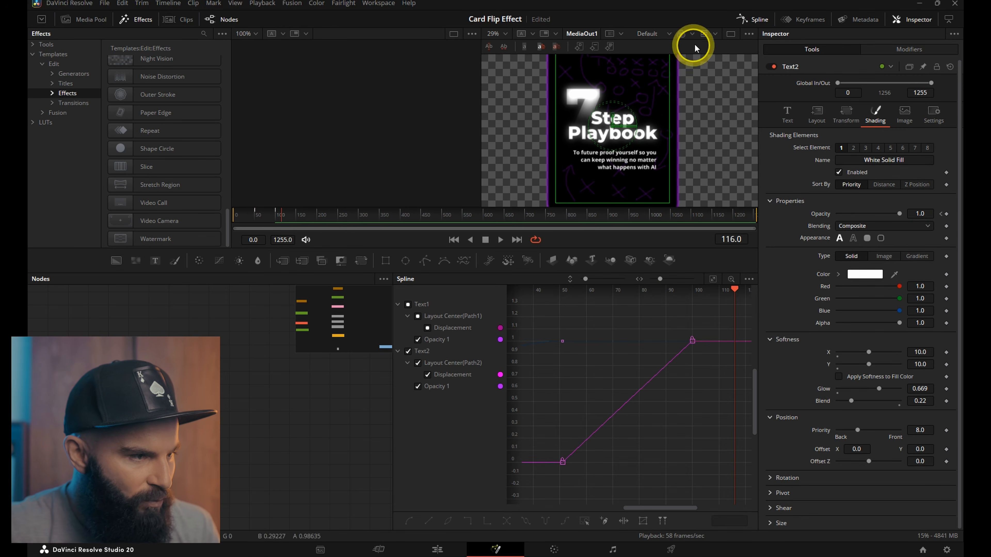
Hide Text1's opacity curve, smooth Text2's position and opacity curves, and lengthen the ease-out handles at their end keyframes.
click(417, 339)
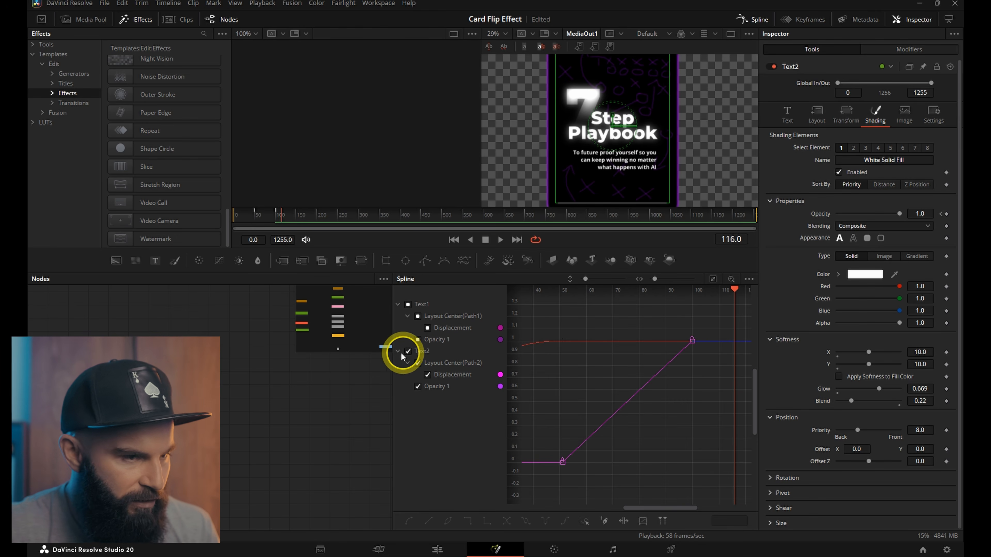
click(712, 279)
scroll(726, 329, down, 3)
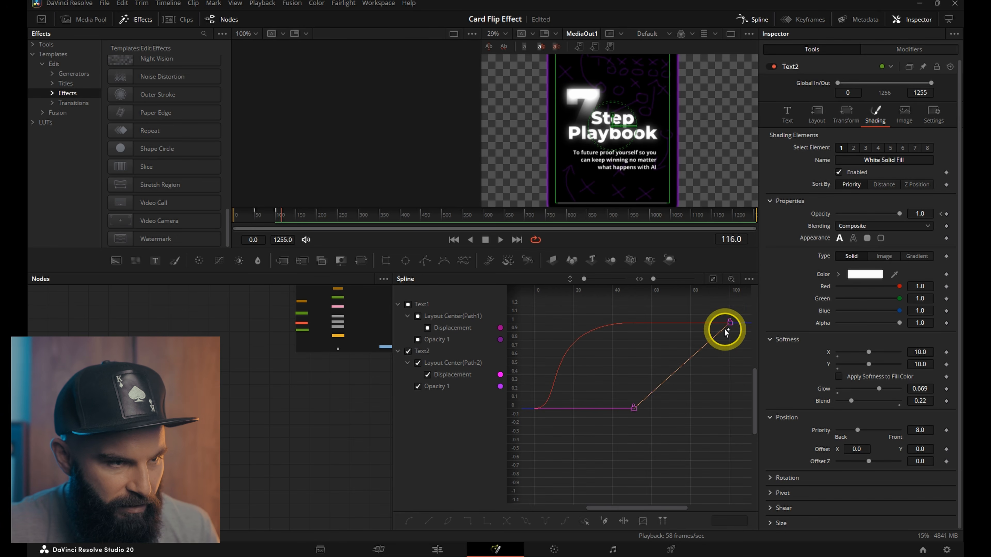
drag(737, 317, 571, 438)
key(s)
drag(694, 327, 656, 327)
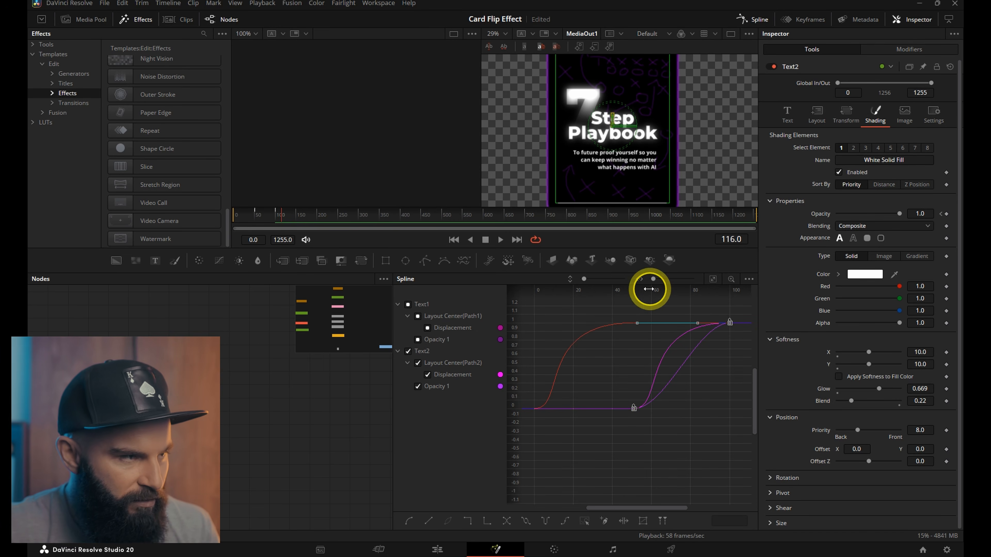
drag(282, 218, 256, 221)
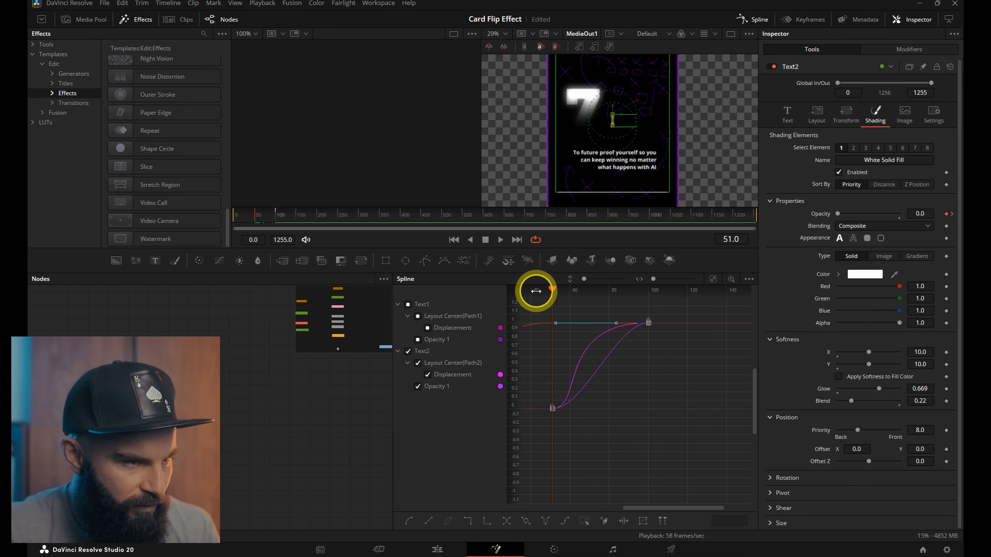
scroll(563, 329, up, 1)
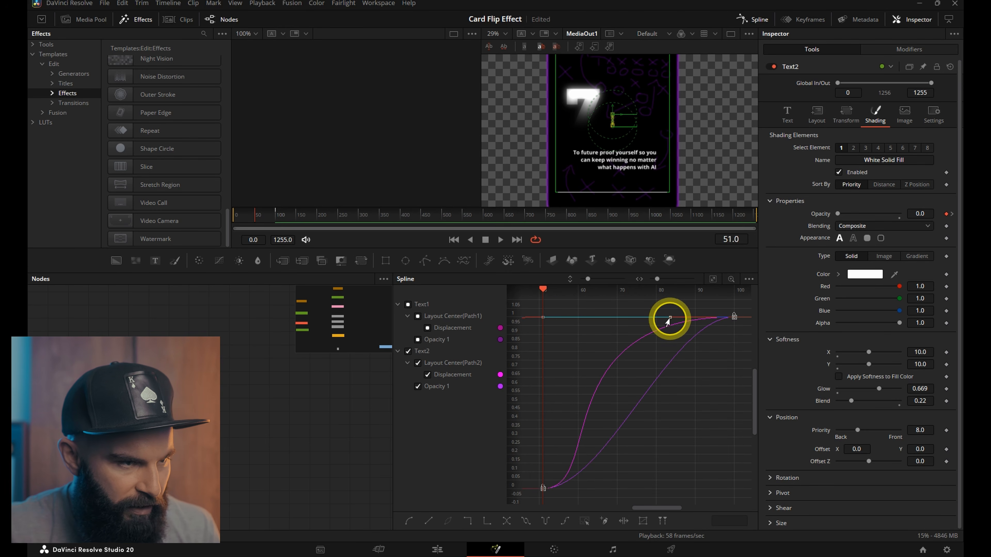
drag(660, 322, 540, 323)
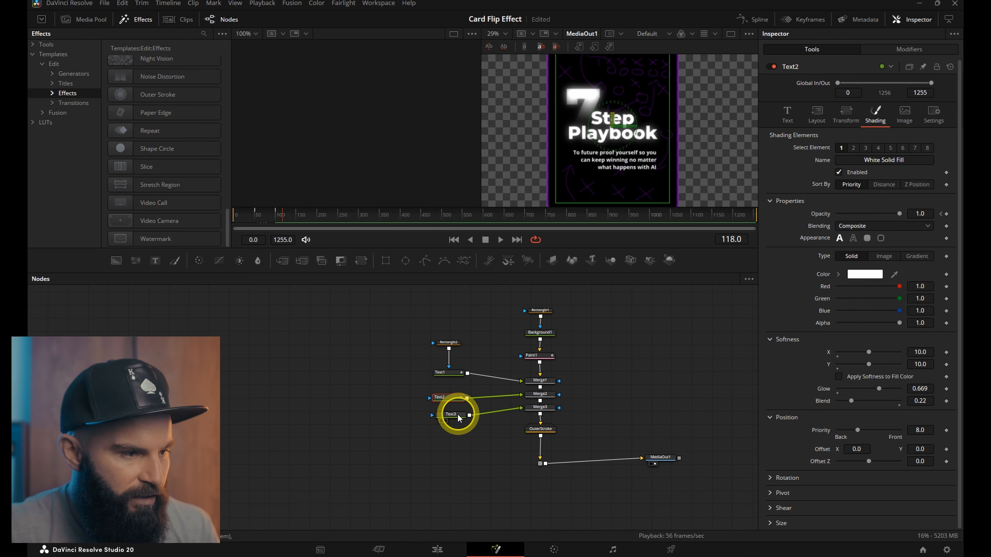
Keyframe the tagline's layout centre from slightly higher at frame 102 to Y 0.394232 at frame 150.
click(455, 415)
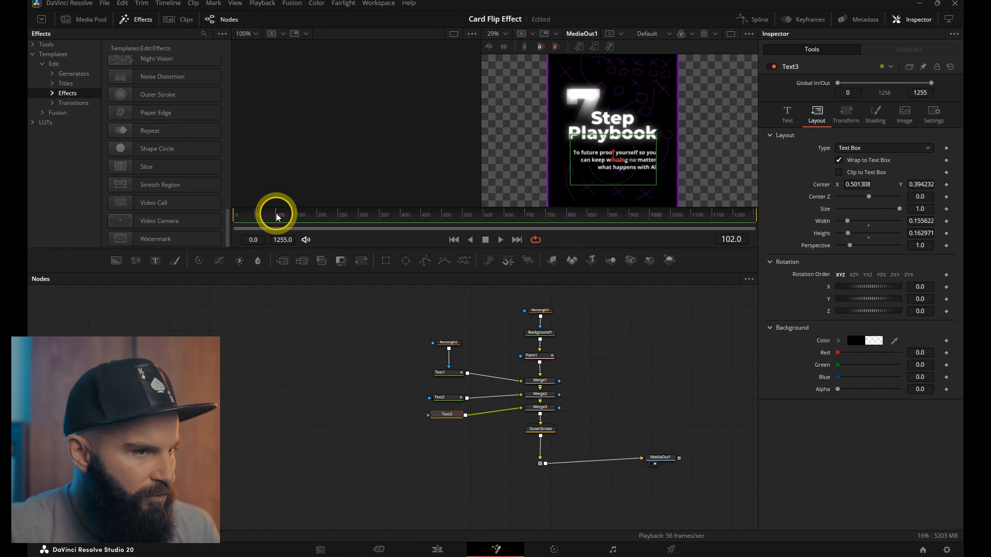
click(786, 117)
click(816, 118)
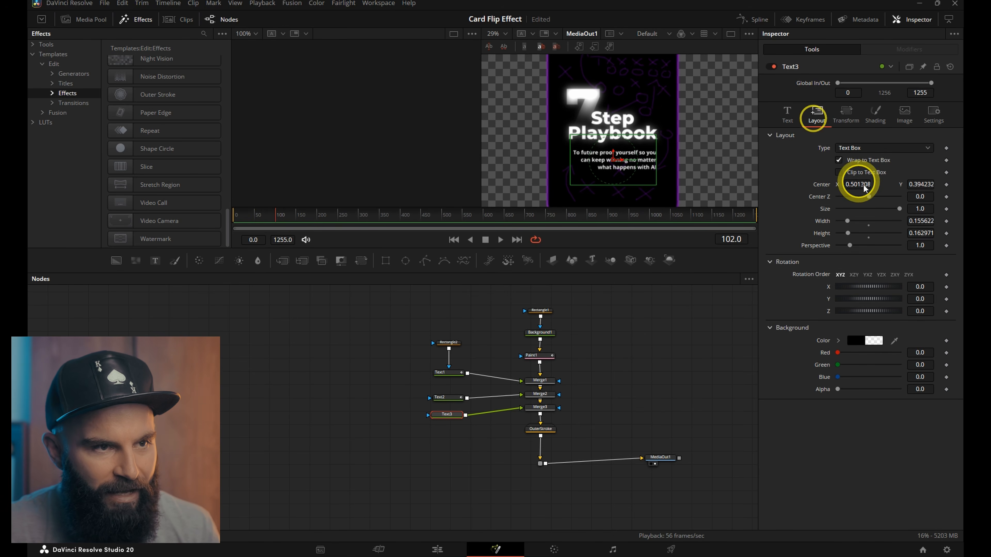
click(946, 185)
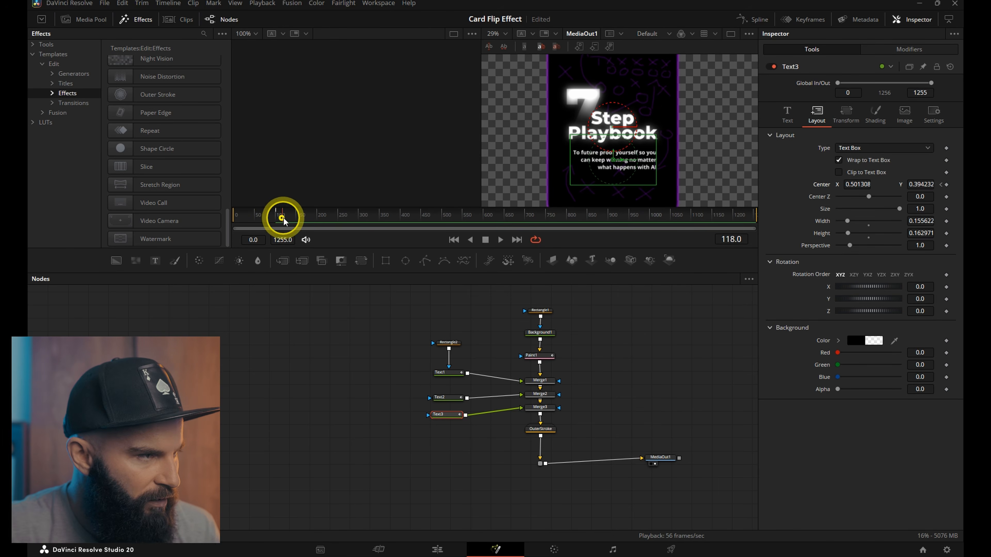
click(296, 219)
click(947, 185)
drag(915, 187, 925, 185)
mouse_move(295, 219)
mouse_down()
mouse_move(270, 212)
mouse_move(296, 219)
mouse_up()
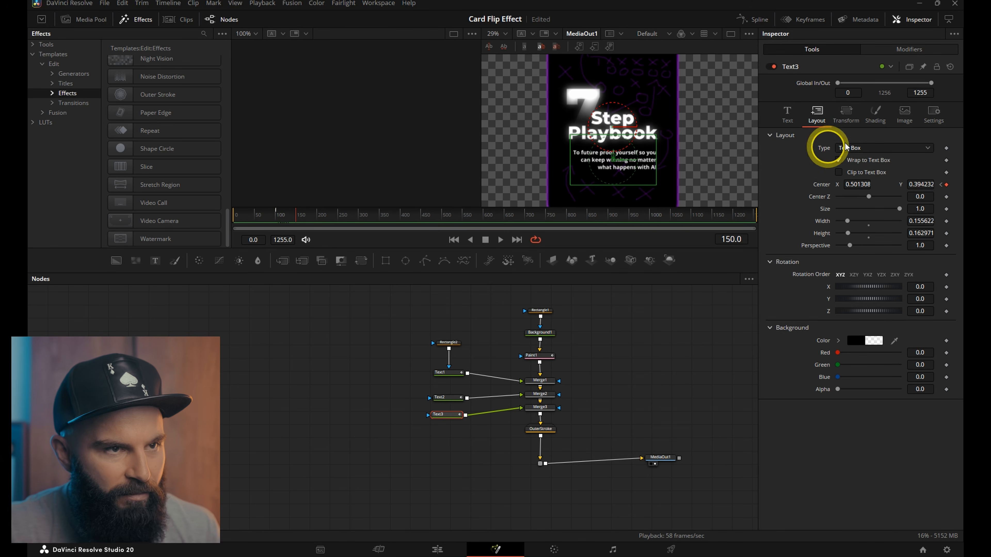
Keyframe the tagline's shading opacity from 0 at frame 102 to 1 at frame 150.
click(875, 115)
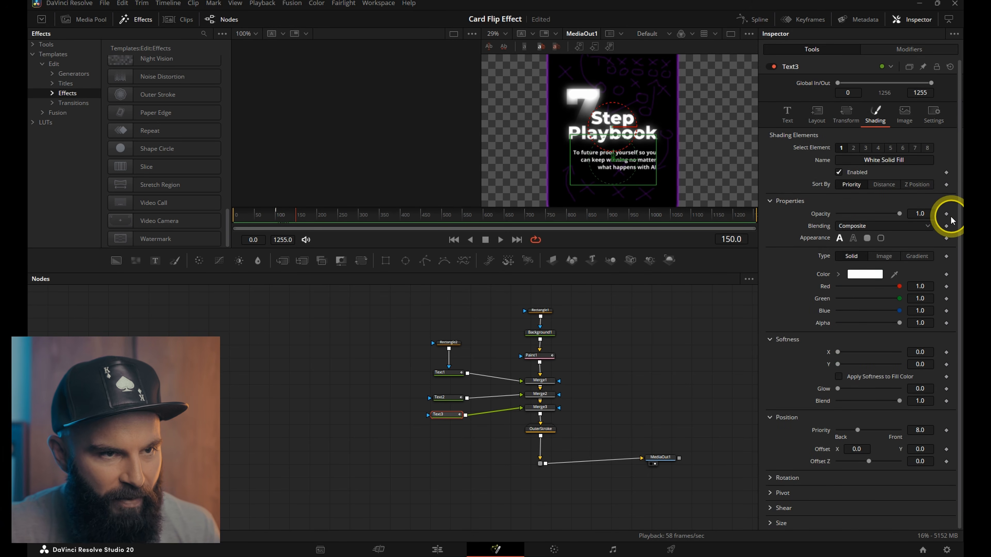
drag(295, 214, 276, 214)
drag(899, 214, 754, 217)
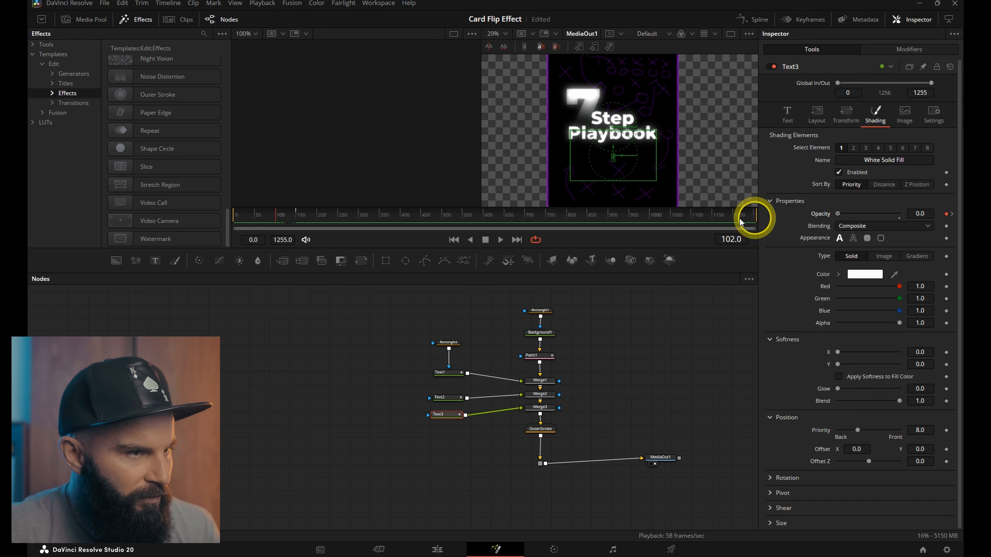
Smooth Text3's position and opacity curves and lengthen the ease-out handles at their end keyframes.
click(750, 21)
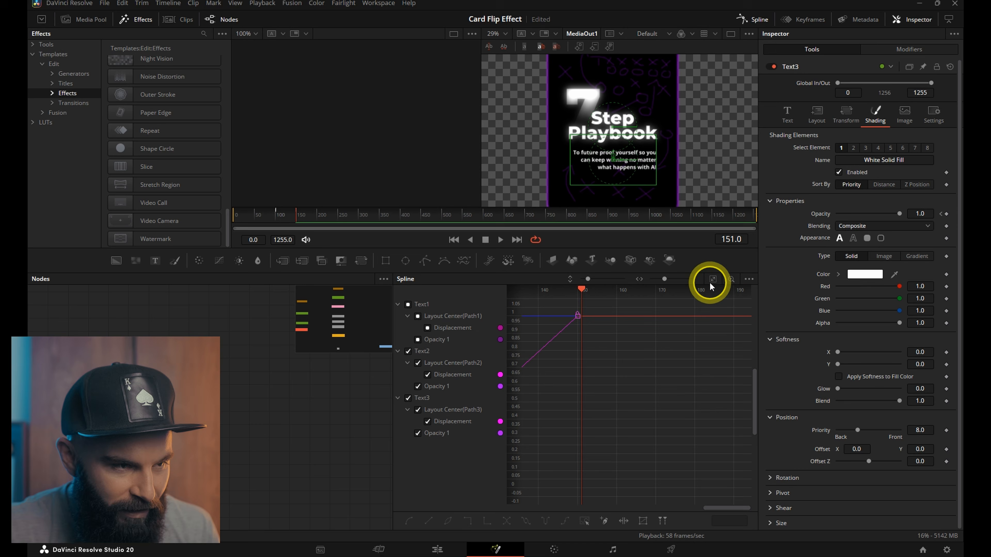
click(711, 285)
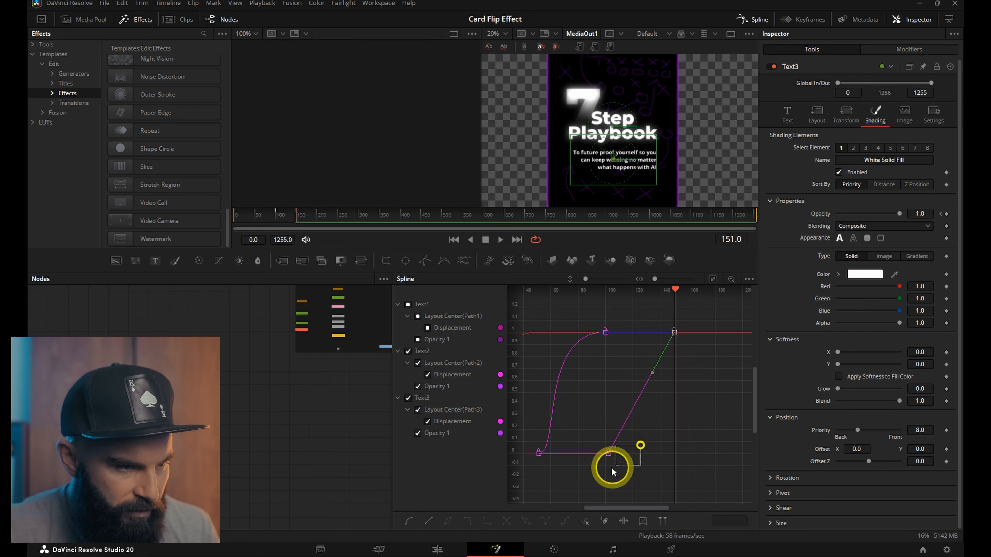
key(f)
drag(652, 333, 607, 334)
click(684, 346)
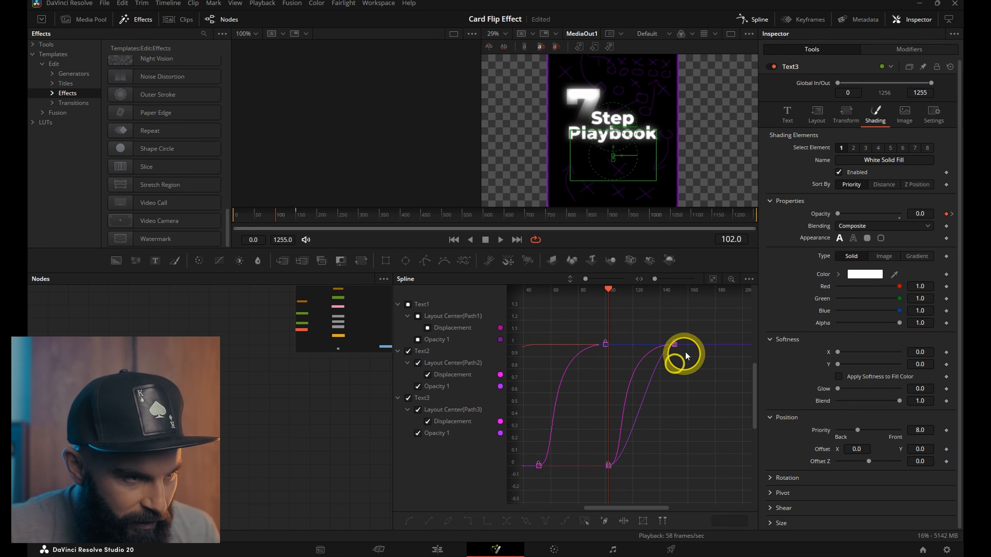
drag(647, 346, 605, 348)
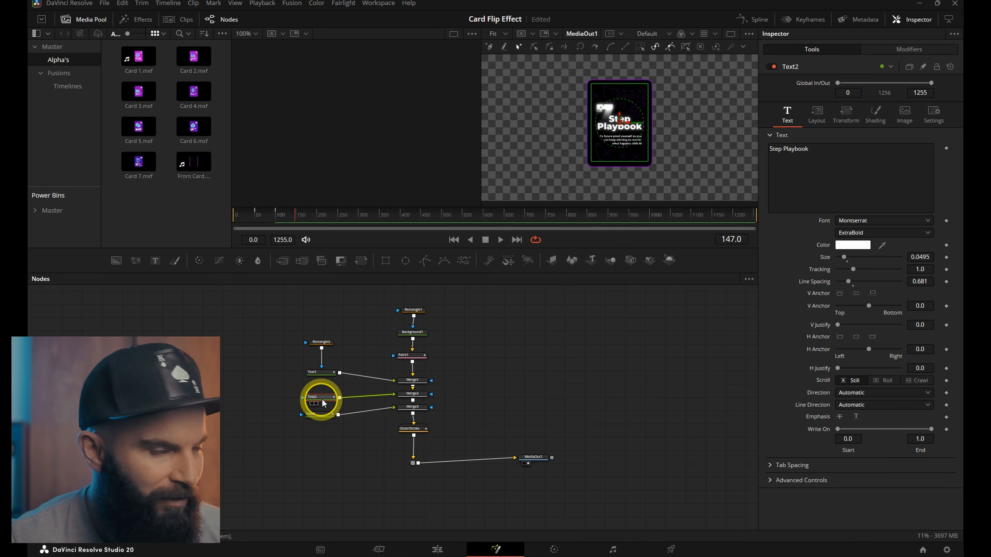
Replace the title text in Text2 with STEP PLAYBOOK in capitals.
drag(816, 150, 752, 147)
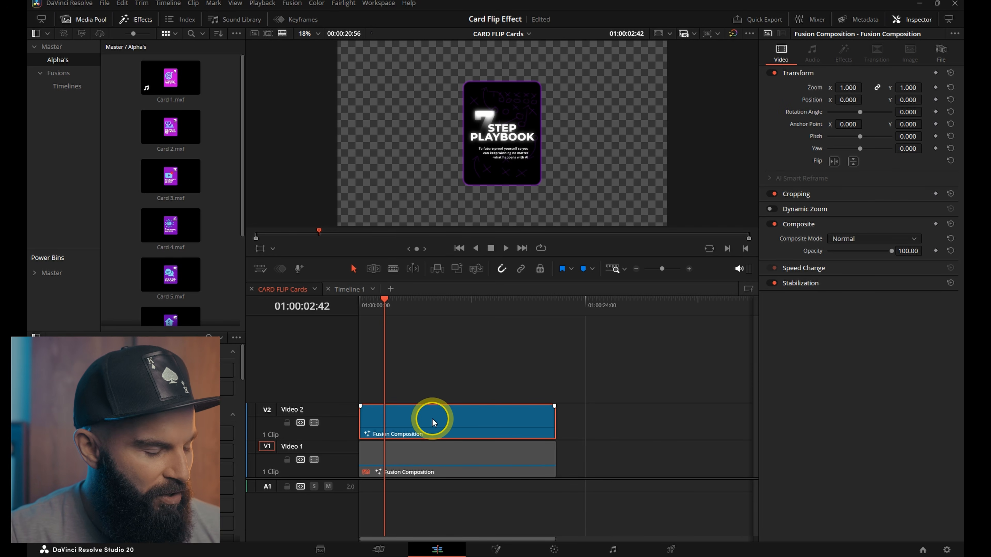
Duplicate the Video 2 Fusion Composition clip onto a new Video 3 track and disable the original.
drag(424, 422, 420, 394)
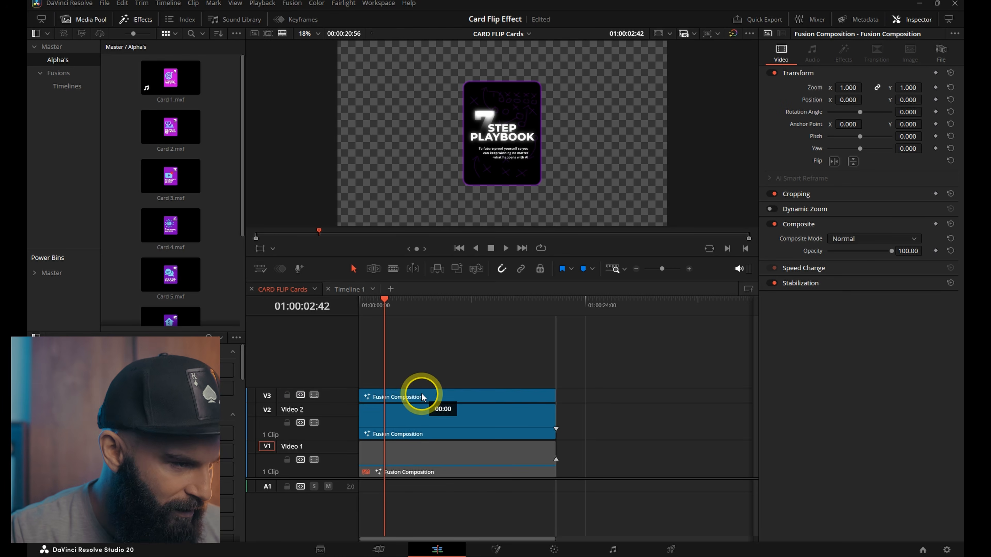
drag(328, 390, 328, 370)
click(468, 425)
key(d)
right_click(443, 386)
click(468, 327)
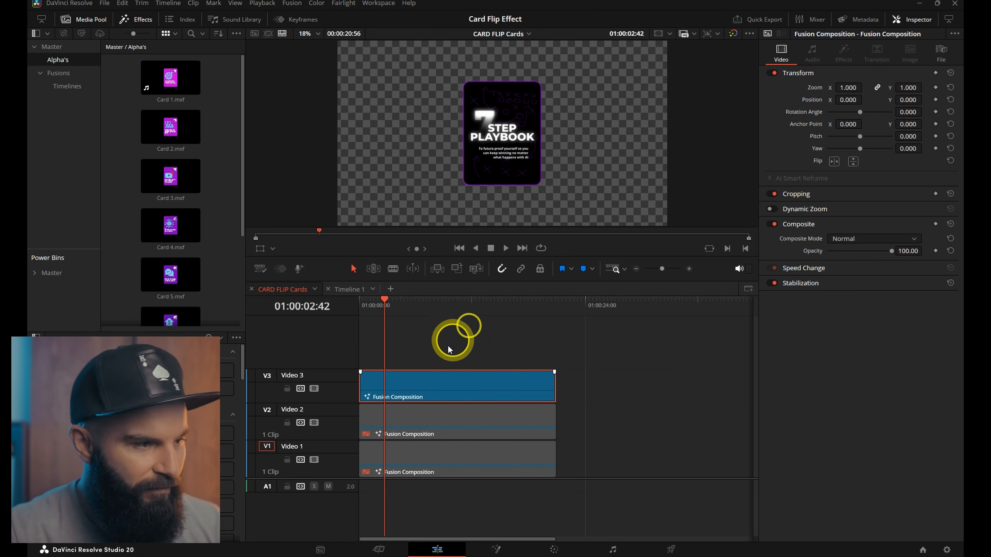
drag(362, 389, 507, 385)
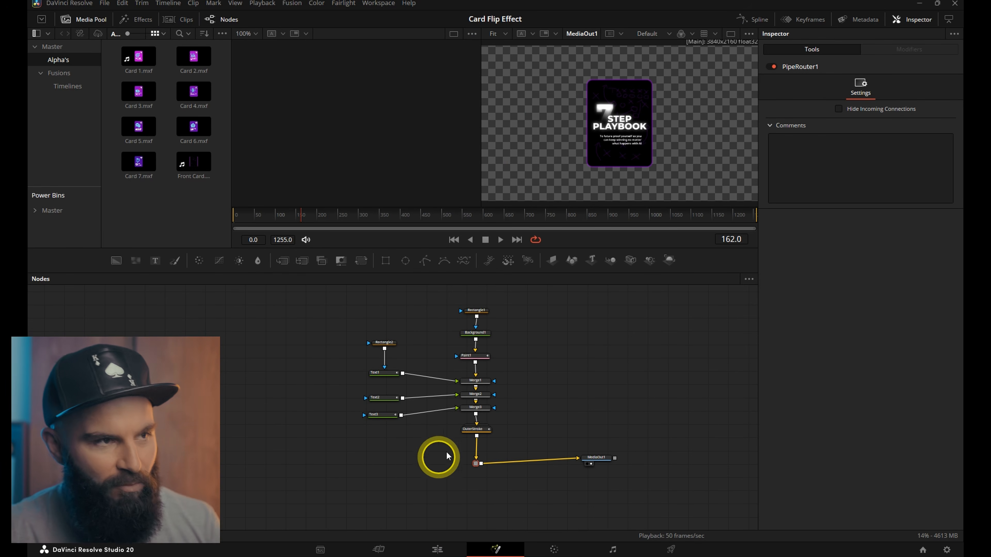
Recolour the card's Background1 to magenta with hue 298.
click(475, 333)
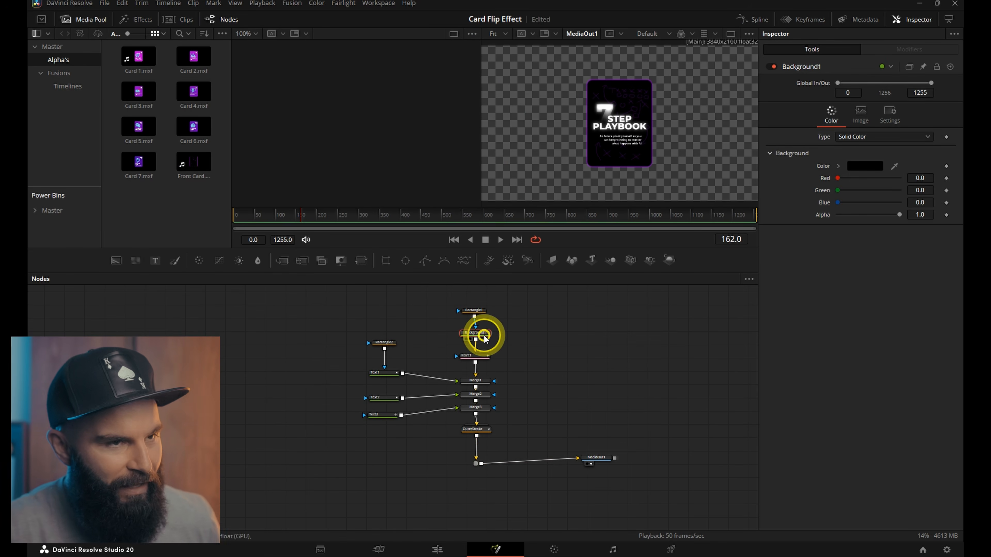
click(864, 165)
click(393, 260)
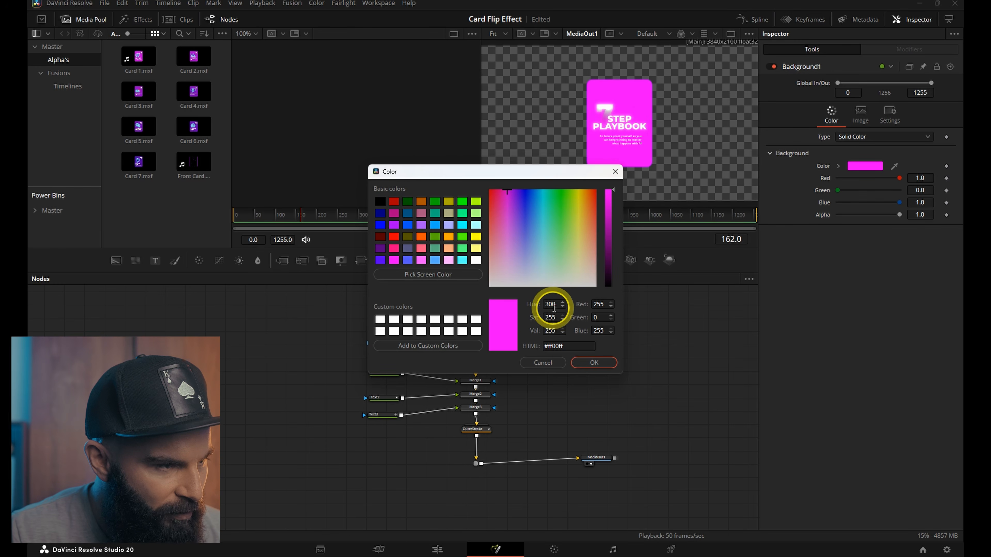
click(562, 307)
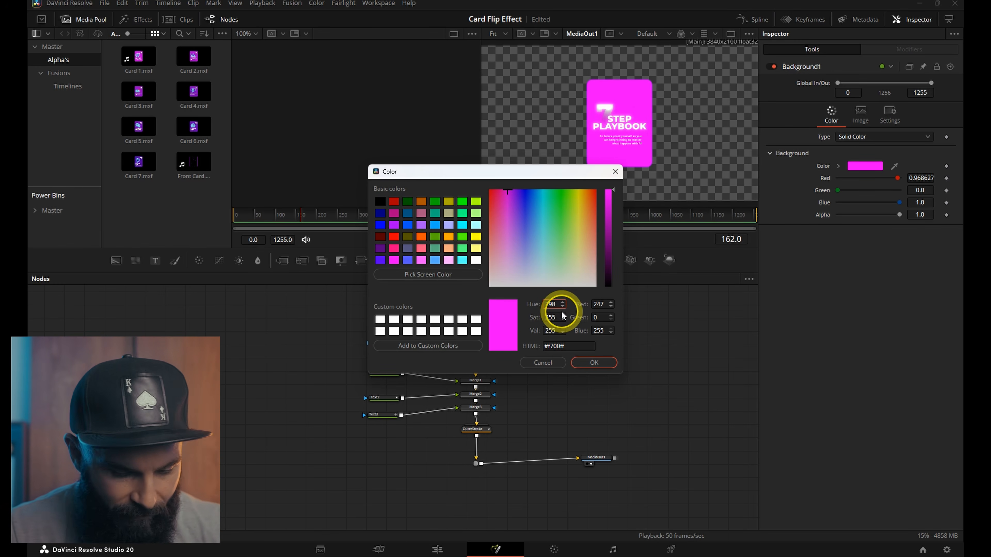
click(594, 363)
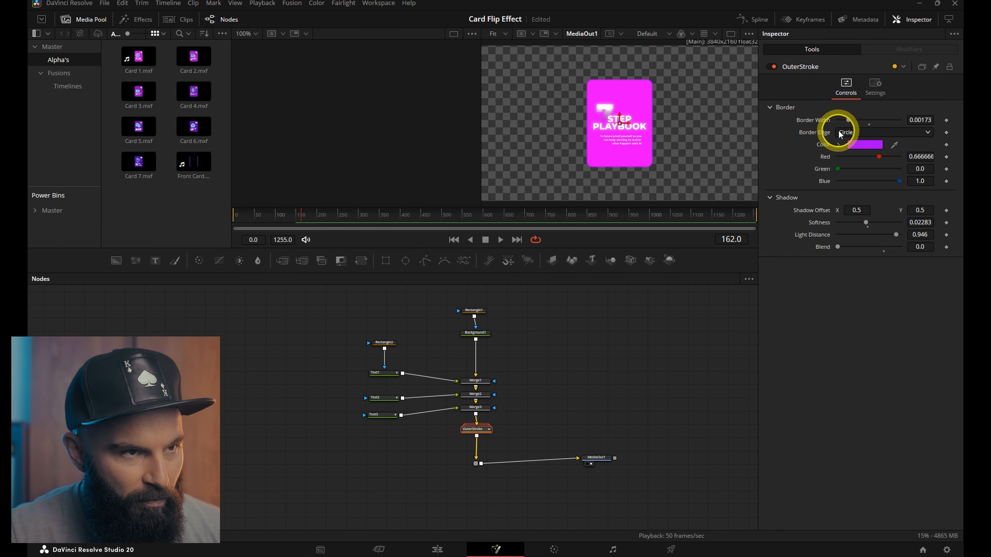
Set the OuterStroke border width to 0.01 and its colour to magenta with hue 290.
drag(849, 120, 987, 123)
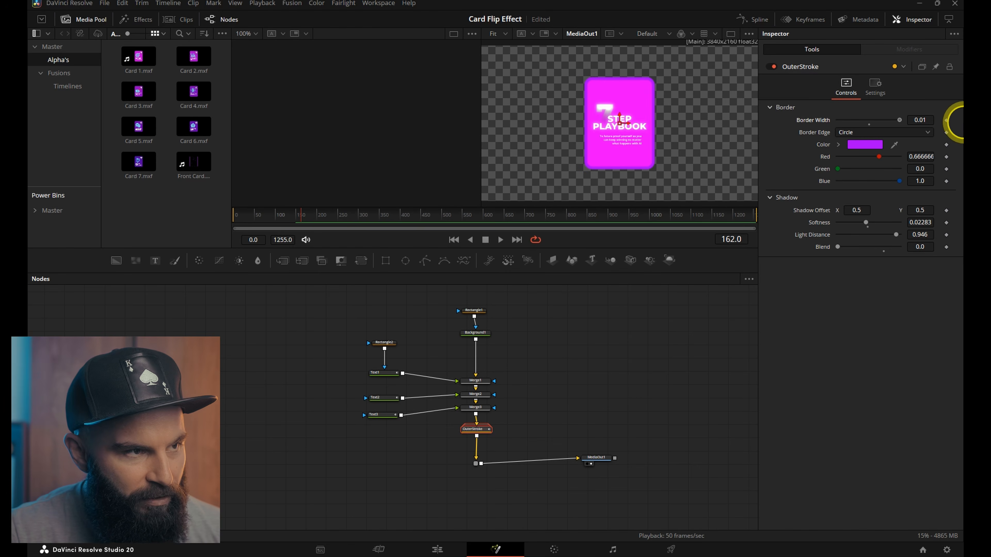
click(863, 145)
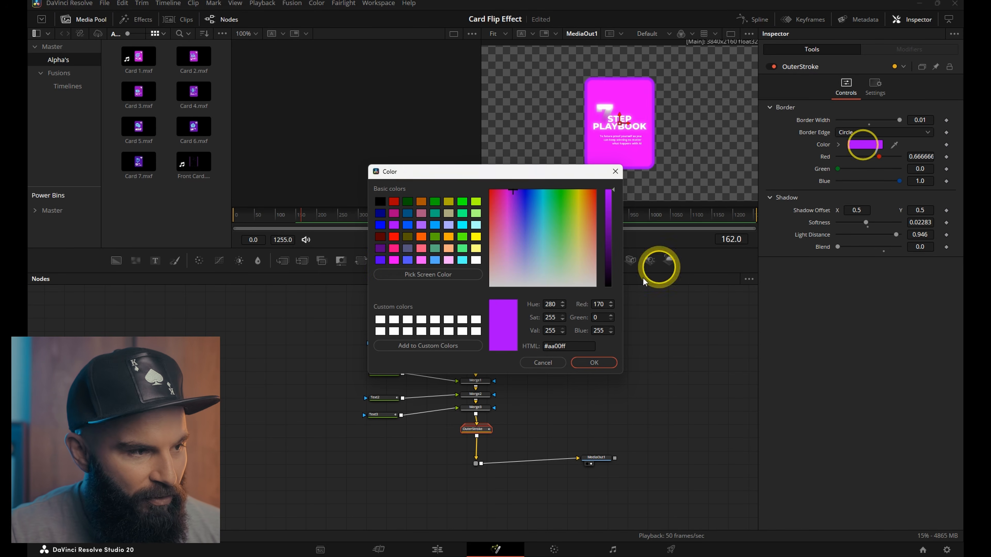
click(394, 260)
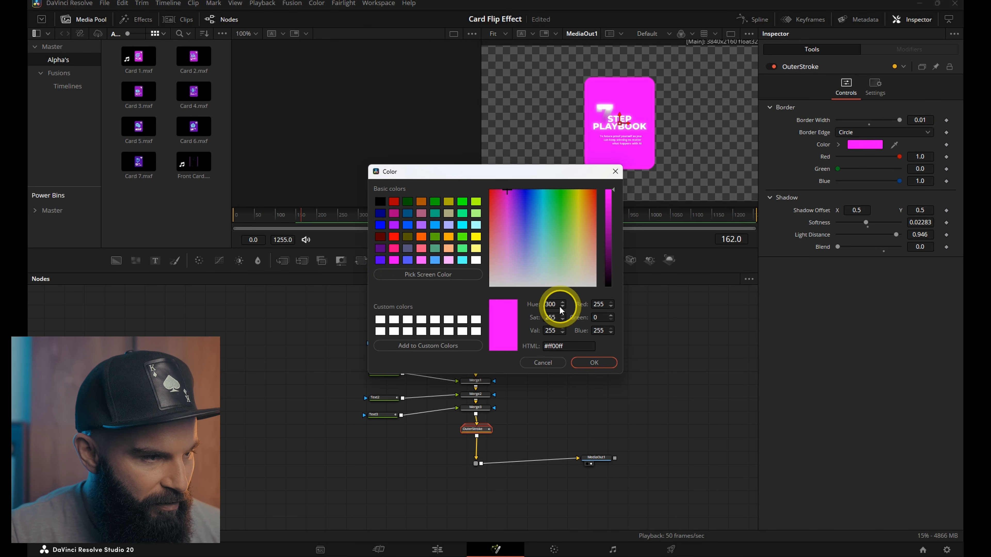
double_click(541, 304)
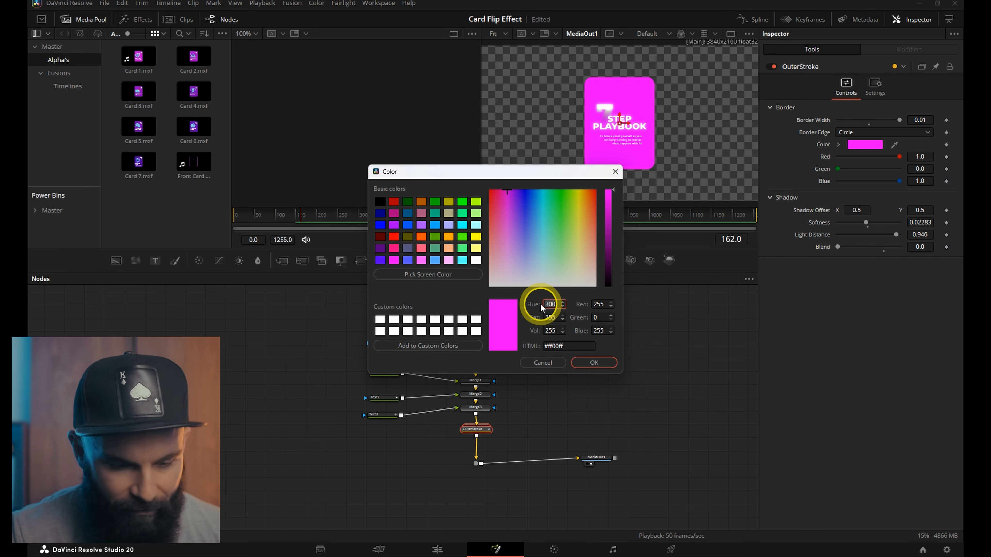
text(290)
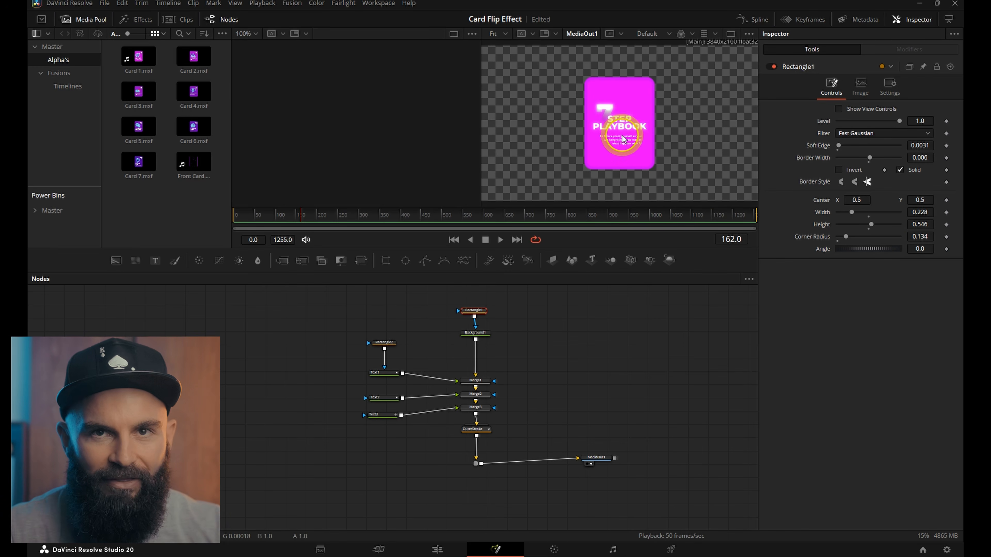
Shrink Rectangle1 slightly to compensate for the wider card border.
mouse_move(921, 212)
mouse_down()
mouse_move(911, 213)
mouse_move(921, 225)
mouse_up()
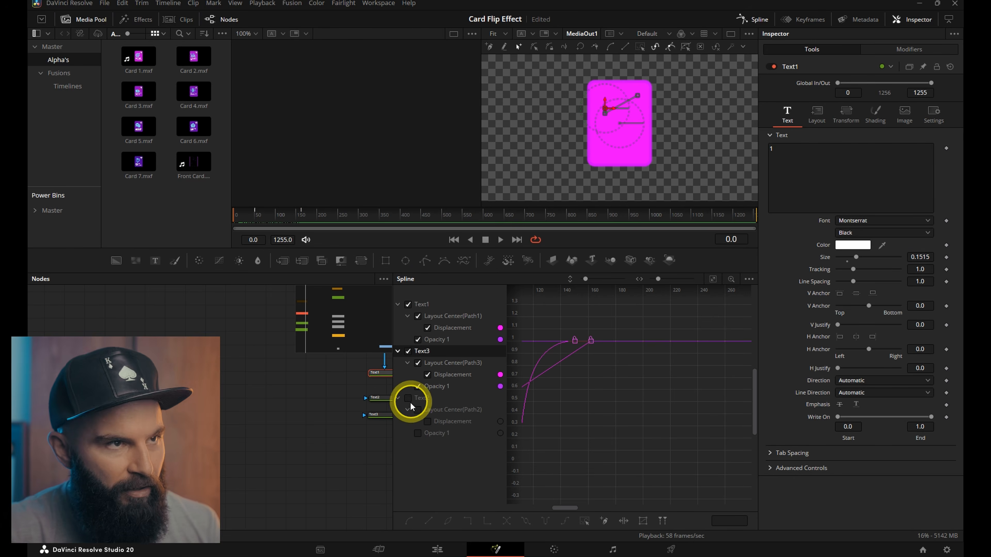
Select and delete the position and opacity keyframes of Text1, Text2 and Text3 in the spline editor.
click(713, 285)
scroll(717, 345, down, 5)
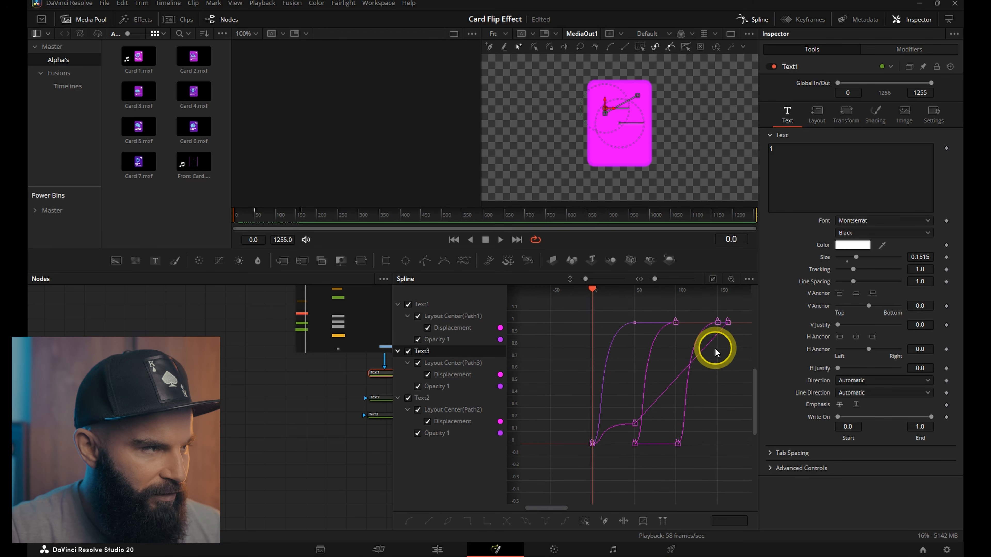
drag(735, 318, 584, 449)
key(Delete)
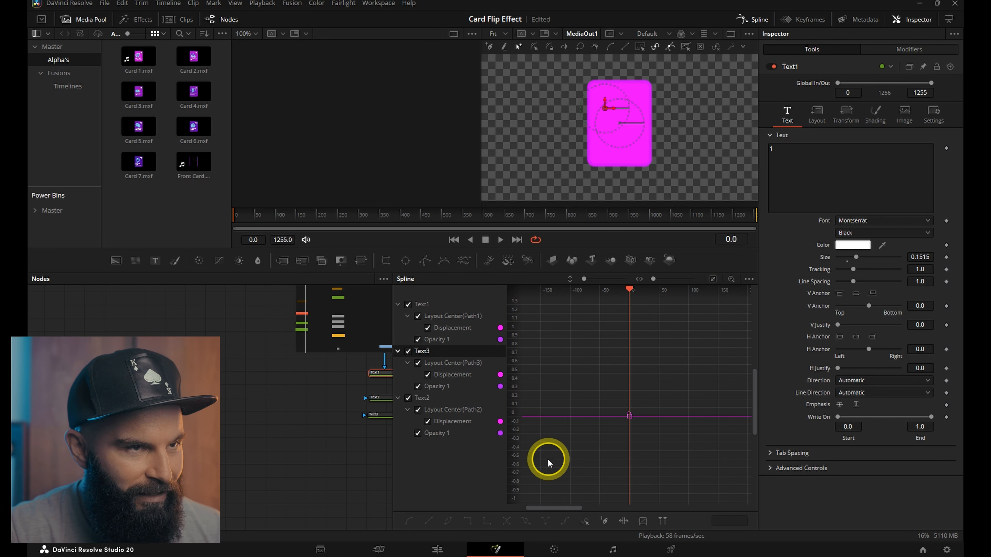
drag(690, 387, 571, 460)
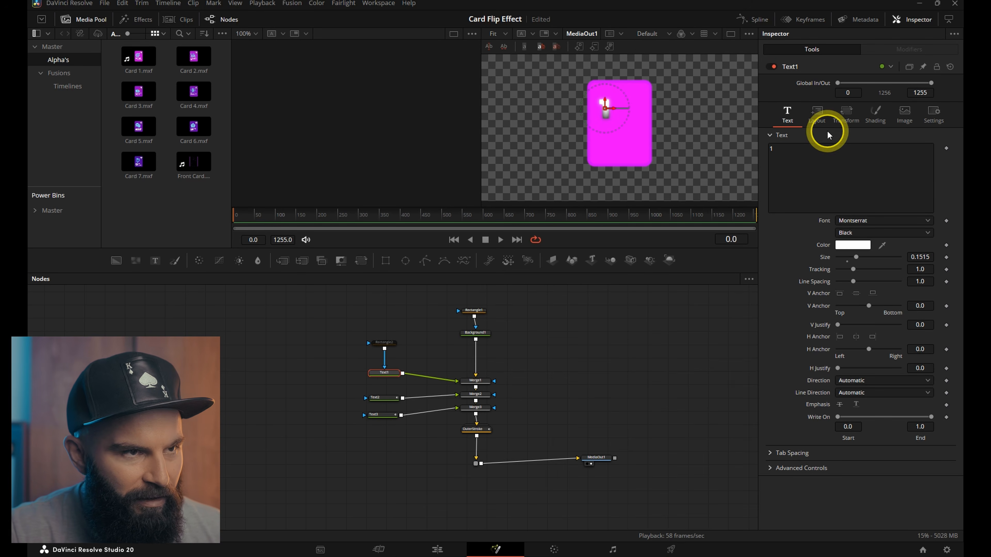
Move the number 1 to the card's upper-right corner and reposition its Rectangle2 fade mask over it.
click(817, 116)
drag(852, 160, 958, 160)
click(382, 341)
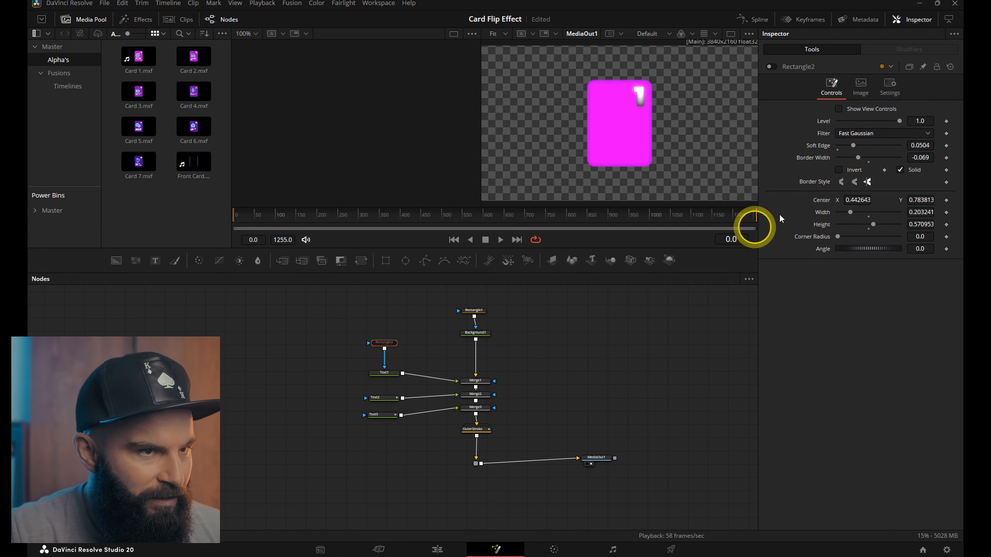
click(838, 108)
drag(603, 77, 641, 65)
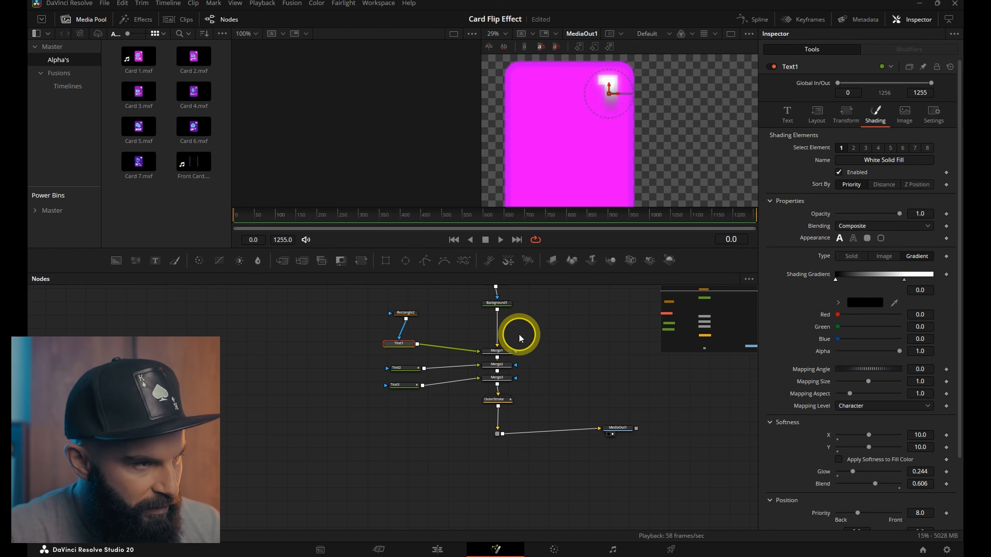
Insert a Soft Glow between Text1 and Merge1 and reduce its glow size to 0.
key(shift+space)
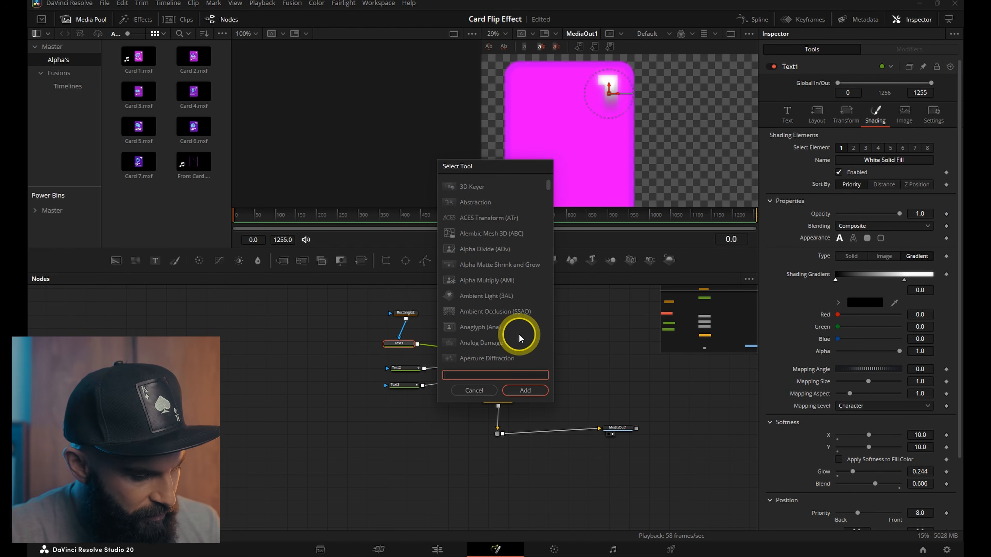
text(soft)
key(Return)
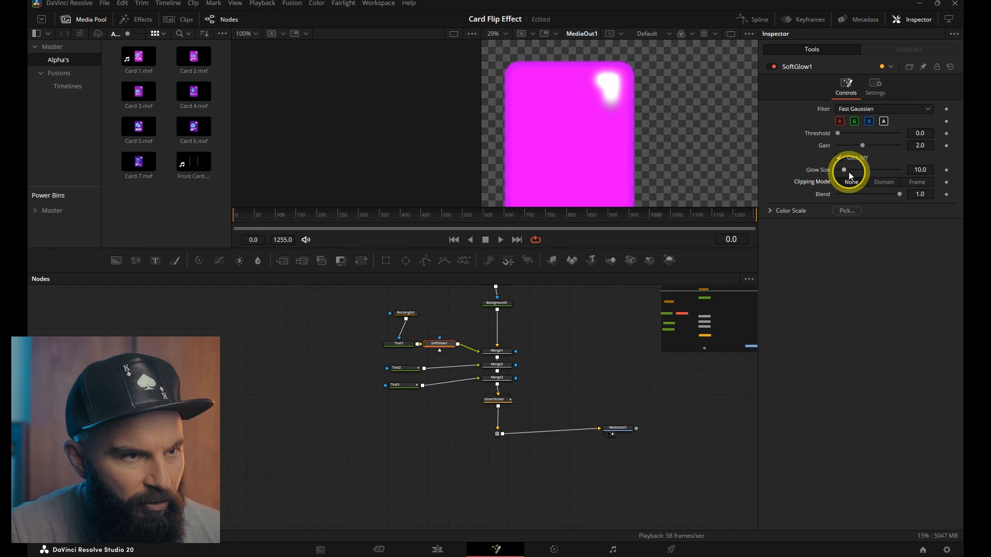
drag(844, 170, 837, 172)
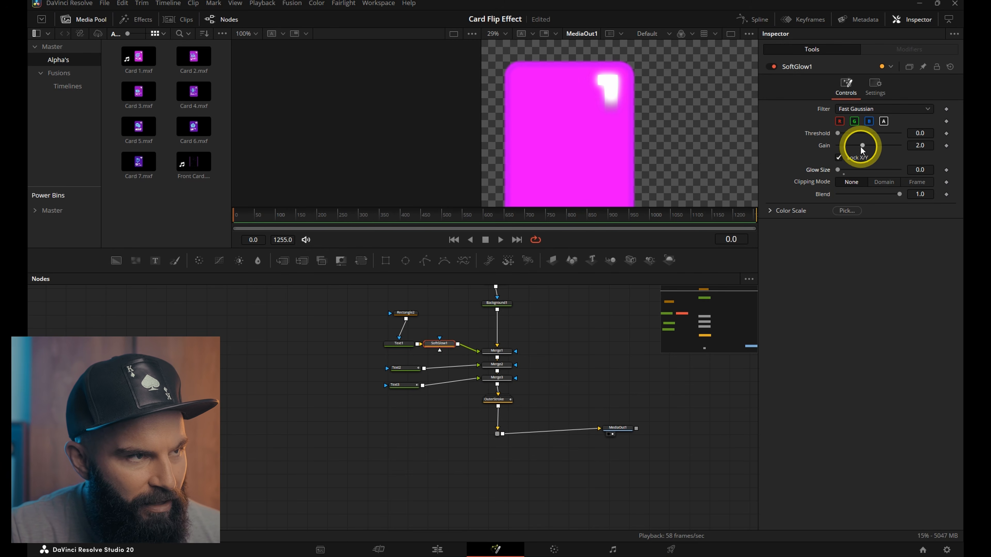
Remove the keyframe animation from Text2's shading opacity and layout centre.
click(404, 368)
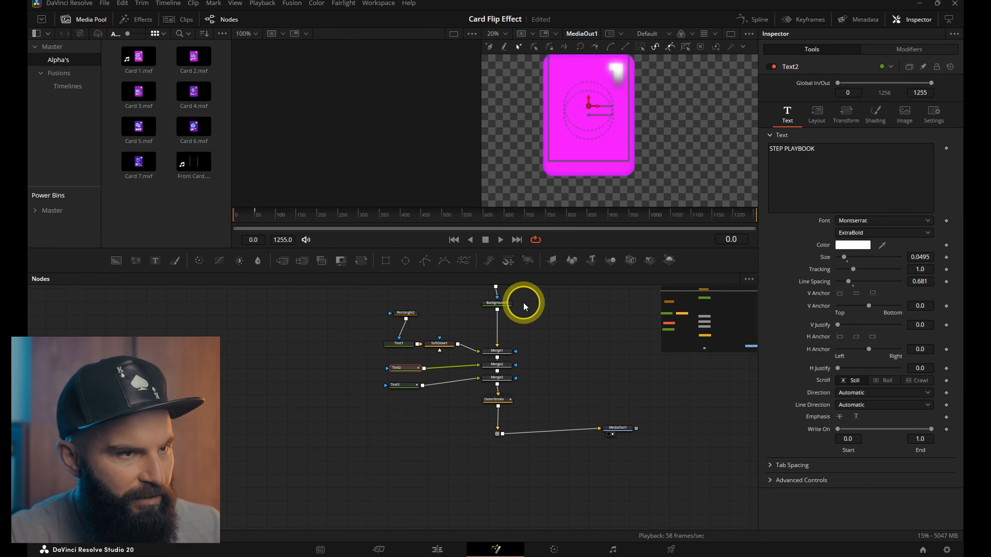
click(876, 112)
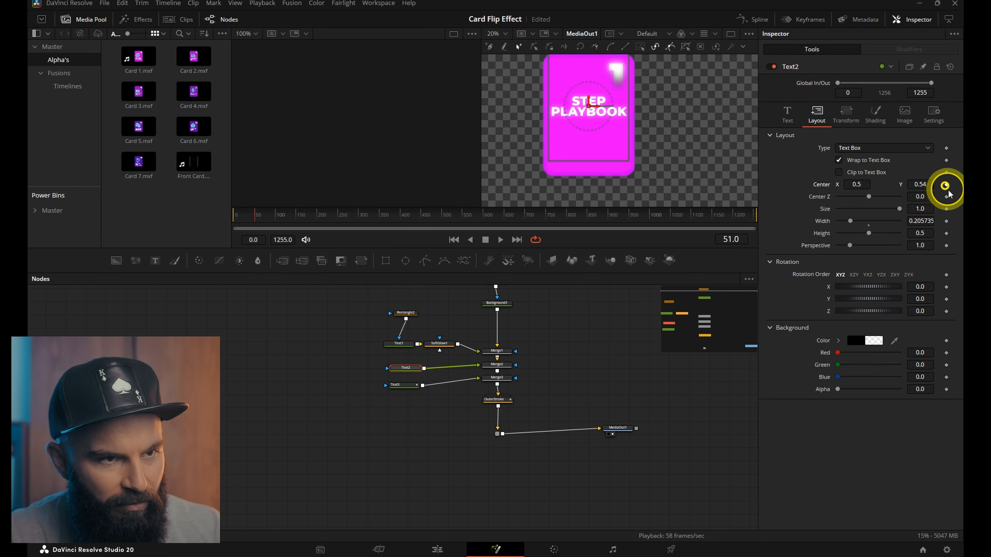
click(927, 185)
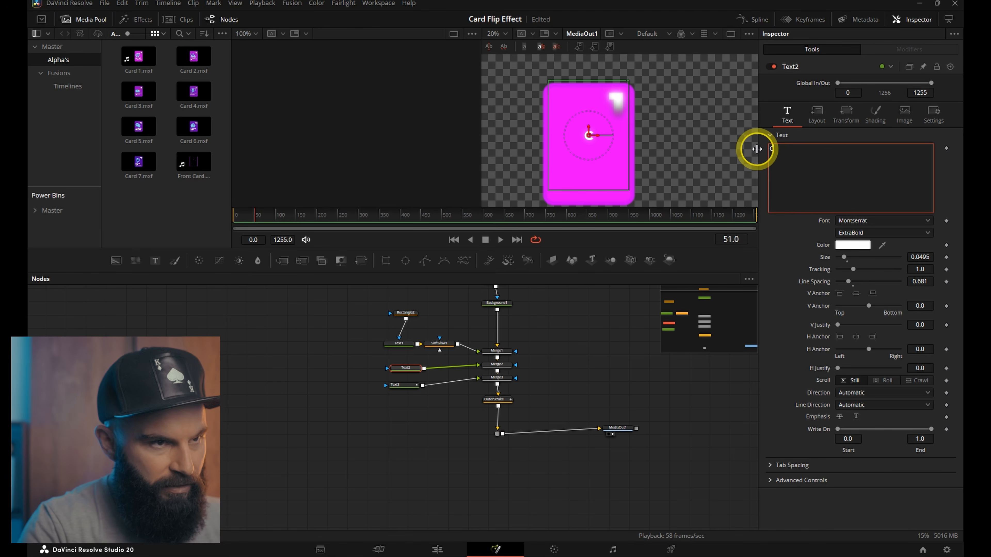
Change the title text to CONFIRM THE GOAL and place it in the lower part of the card.
text(ONFIRM)
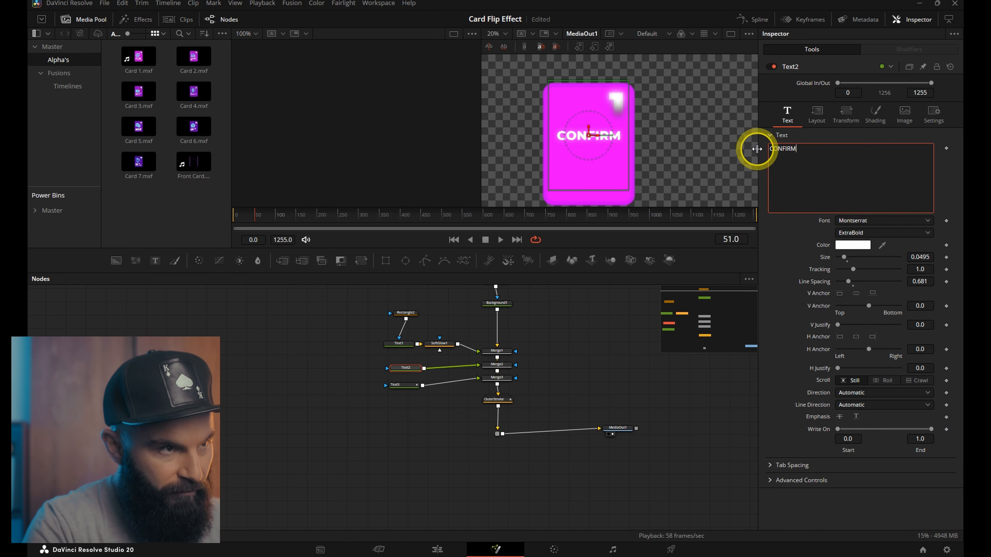
text( THE GOAL)
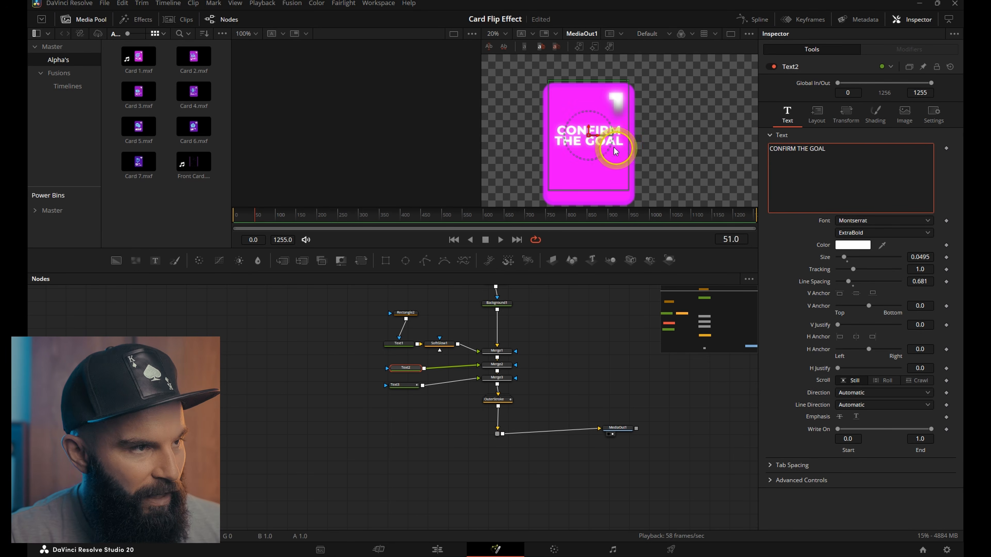
click(579, 168)
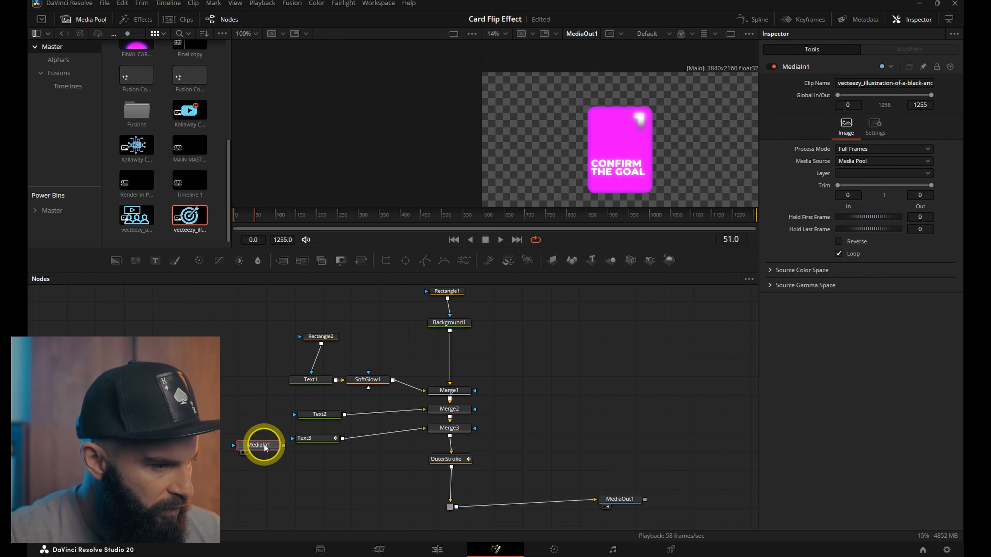
Replace the Text3 tagline node with the target illustration MediaIn1 as the input of Merge3.
drag(264, 445, 334, 466)
drag(413, 430, 369, 439)
drag(333, 470, 424, 428)
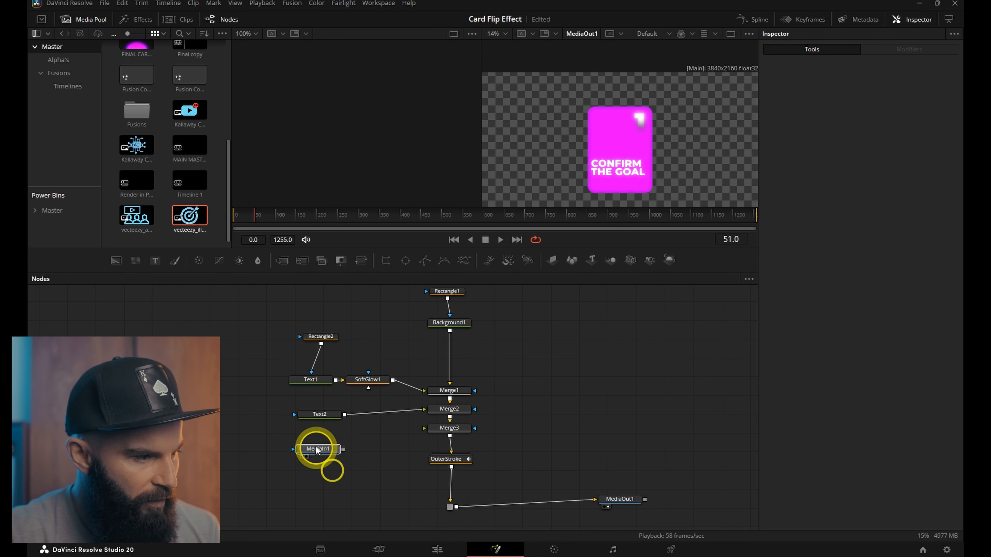
Insert a Transform after MediaIn1, shrink the target icon to about 0.19 zoom and shift it slightly left and up on the card.
key(shift+space)
text(Transform)
key(Return)
drag(849, 162, 831, 163)
drag(915, 138, 902, 133)
drag(918, 151, 930, 150)
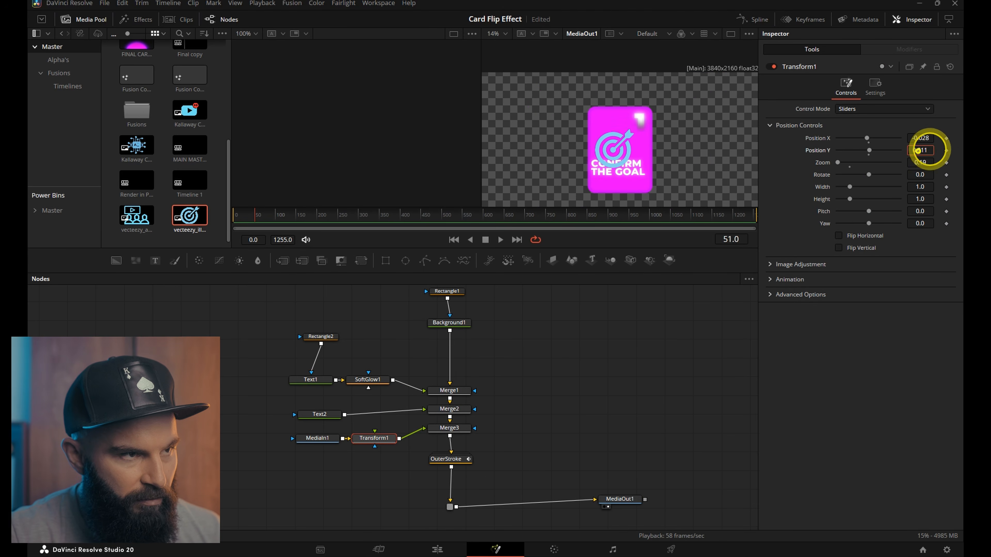
Insert a Soft Glow after Transform1 with threshold about 0.61, gain about 0.91, glow size about 60 and clipping mode None.
drag(373, 438, 272, 438)
key(shift+space)
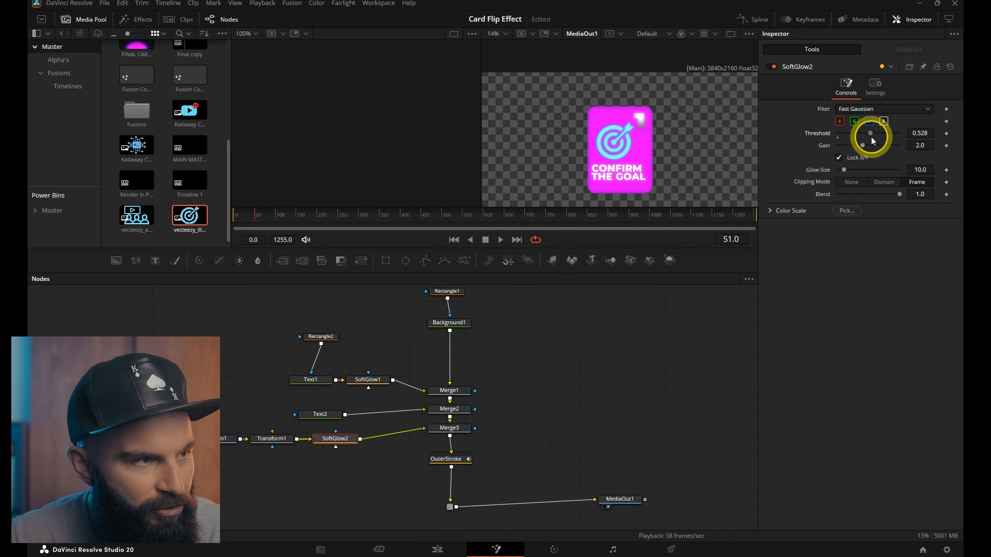
drag(870, 137, 851, 146)
click(848, 145)
drag(844, 170, 875, 170)
click(855, 183)
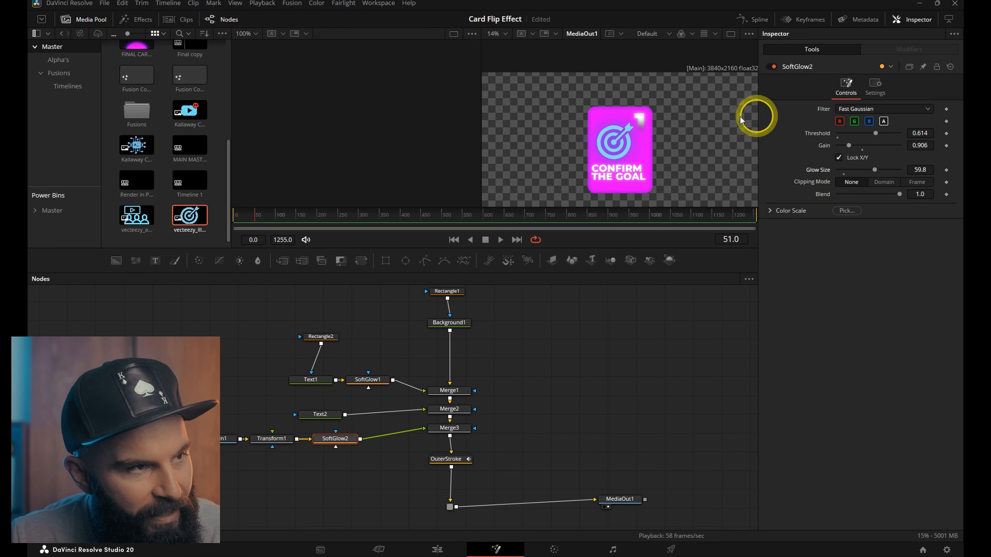
Fine-tune SoftGlow2 to threshold 0.669, gain 1.535 and glow size 60.6.
scroll(585, 156, up, 2)
drag(849, 145, 854, 144)
drag(875, 134, 876, 169)
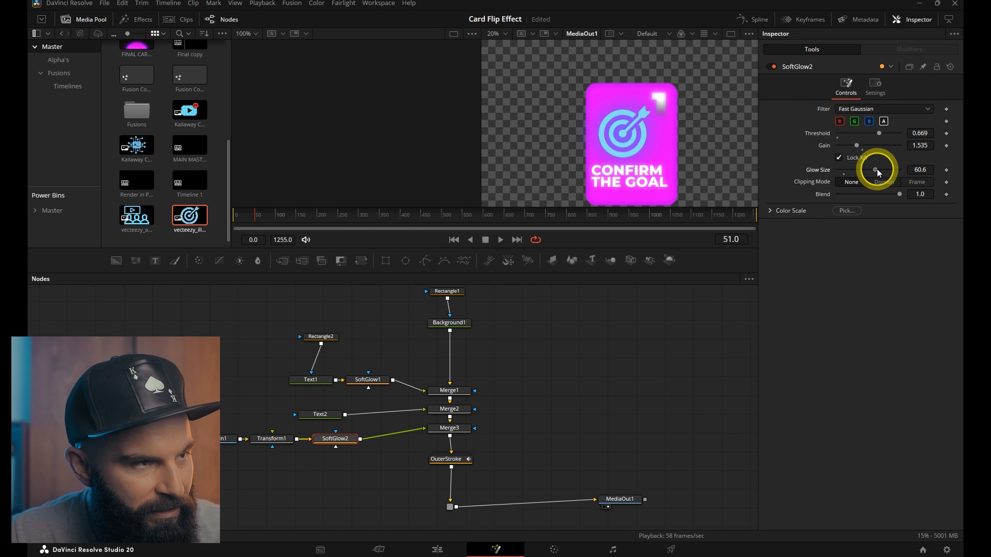
scroll(607, 154, down, 2)
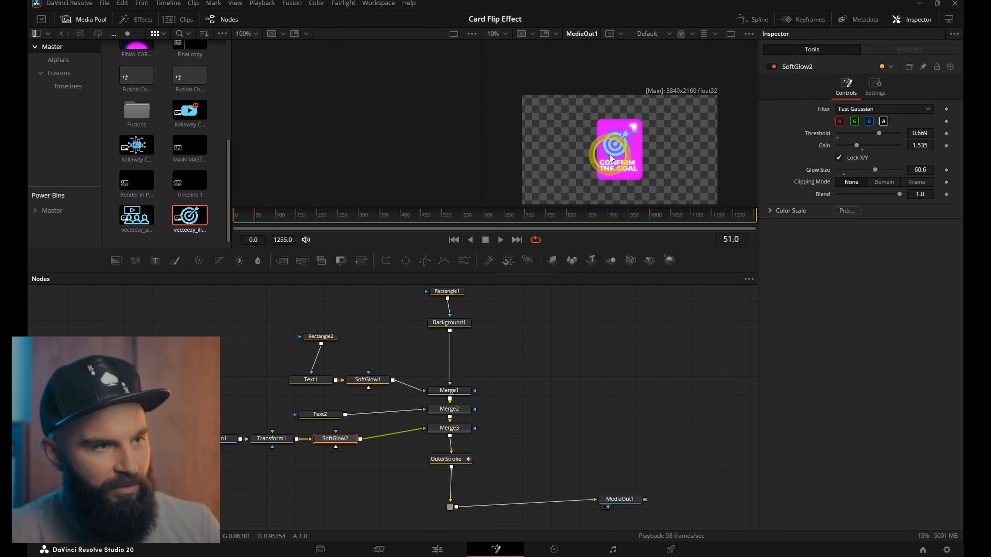
scroll(613, 160, up, 1)
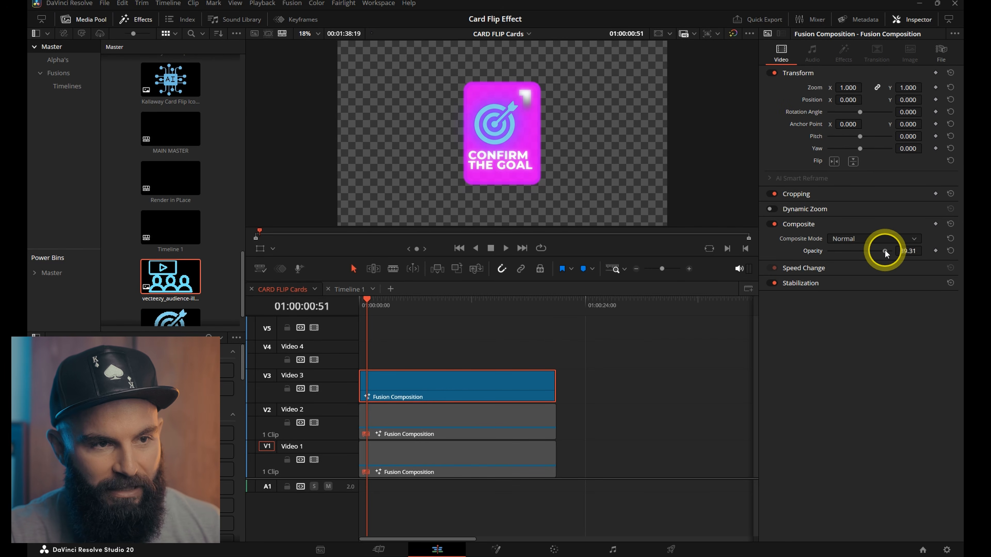
Try the card clip on Video 3 at an opacity of 80.
double_click(902, 251)
text(80)
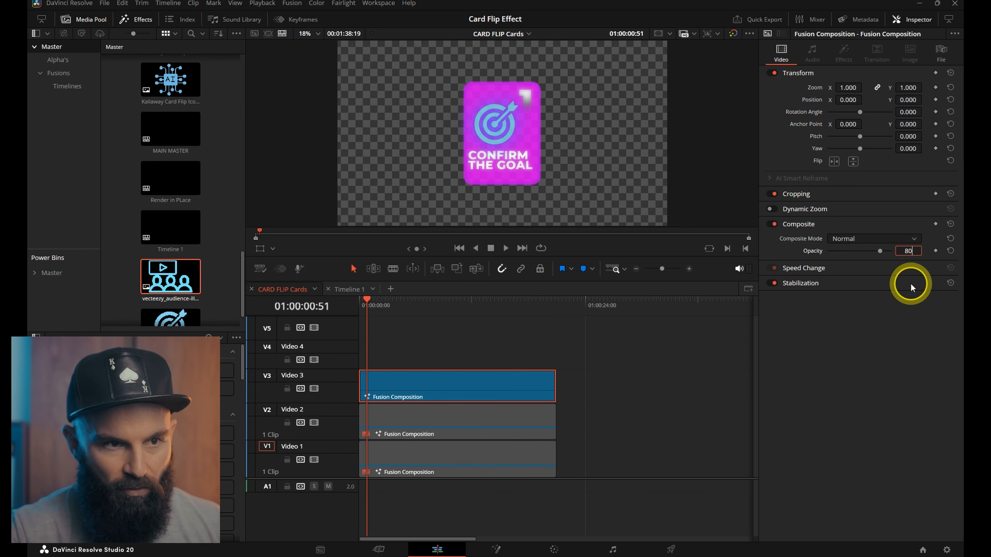
click(853, 364)
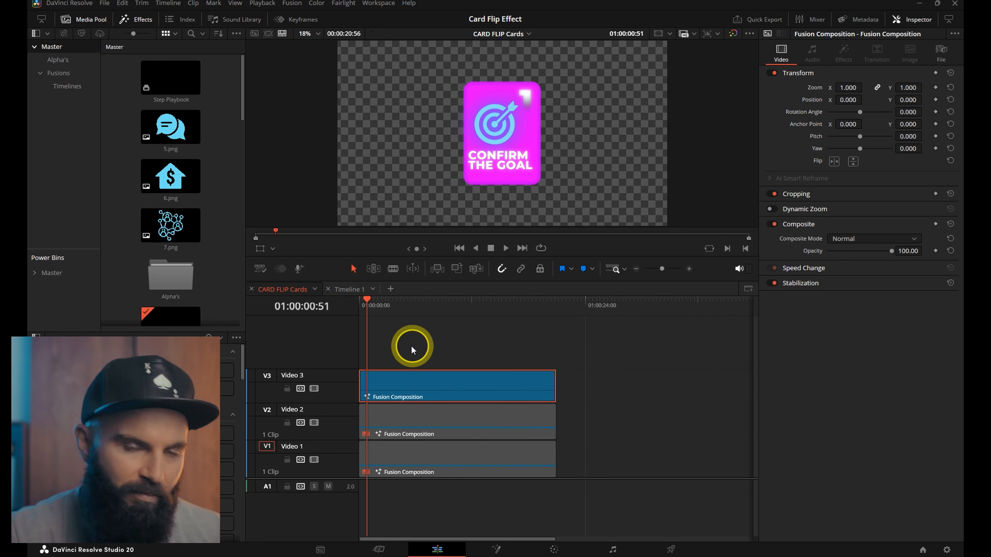
Duplicate the Video 3 card clip onto Video 4 with the original disabled, and open the copy in Fusion.
drag(425, 381, 425, 354)
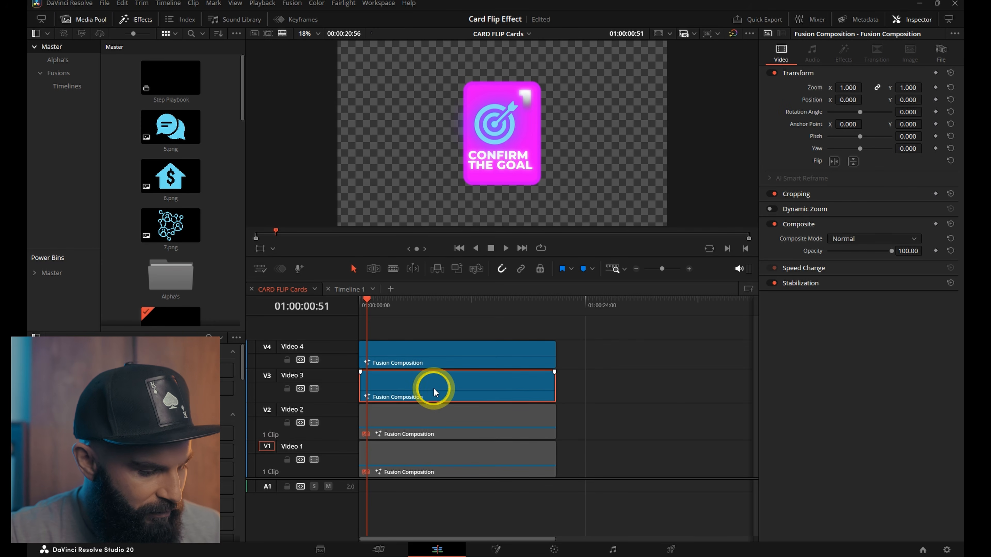
right_click(416, 352)
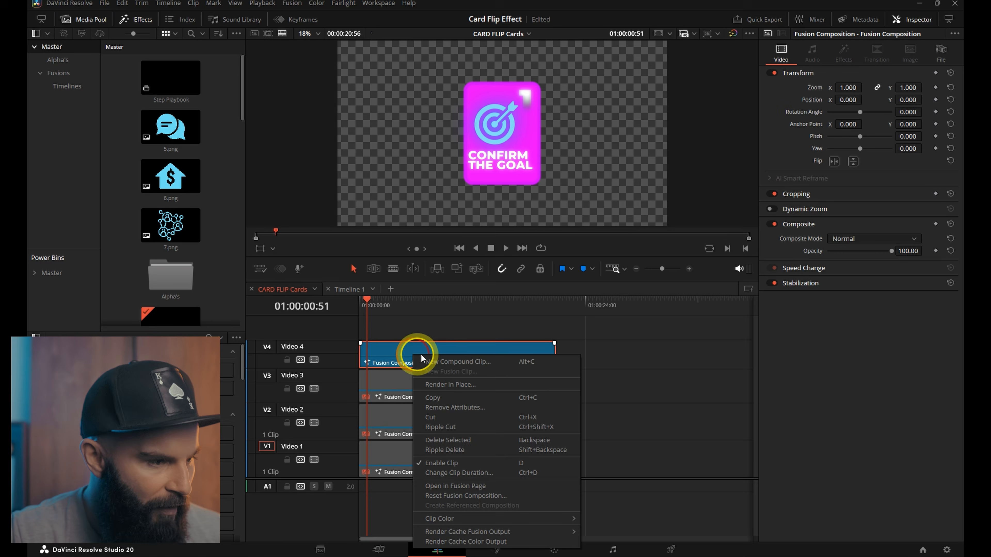
click(481, 474)
key(shift+5)
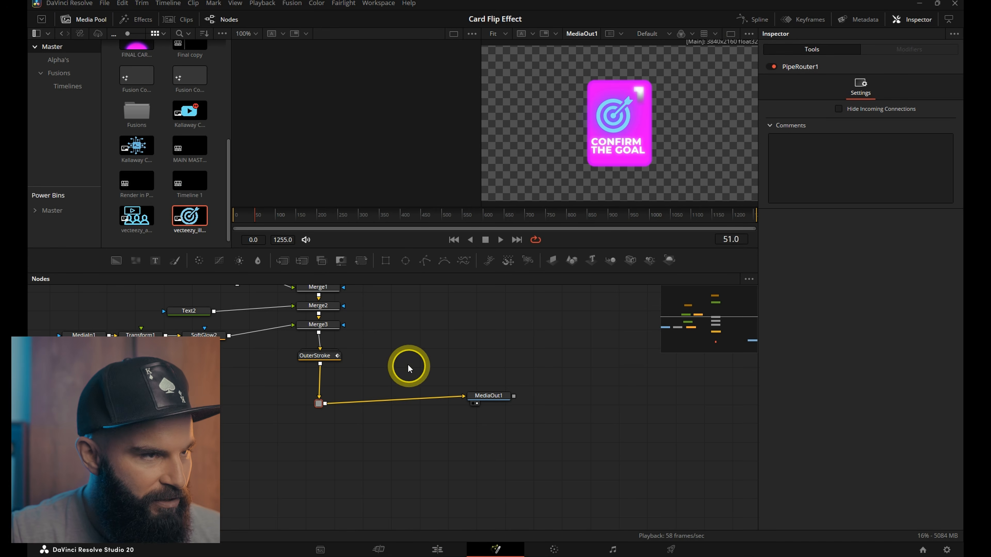
Change the card number in Text1 to 2.
scroll(411, 348, up, 3)
drag(411, 348, 561, 425)
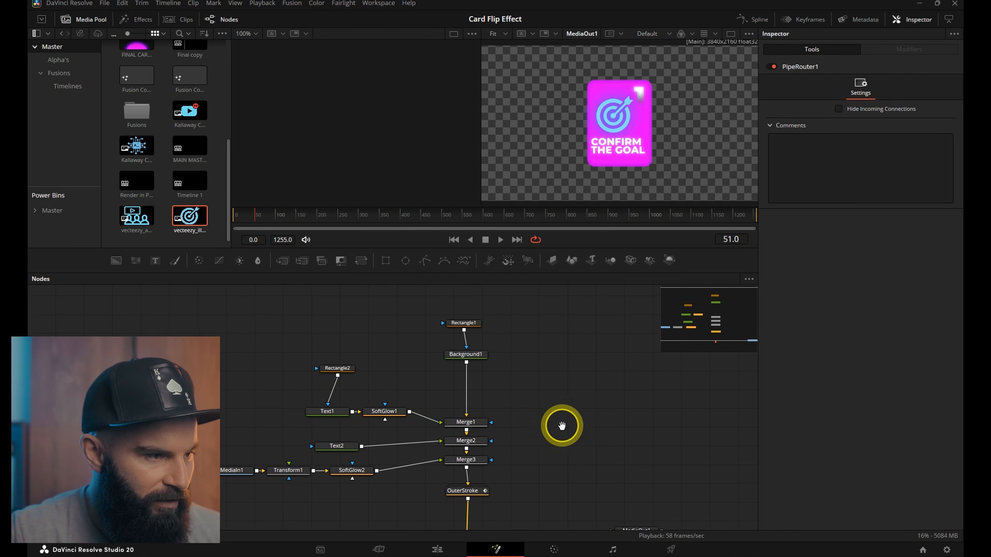
click(334, 415)
click(792, 155)
text(2)
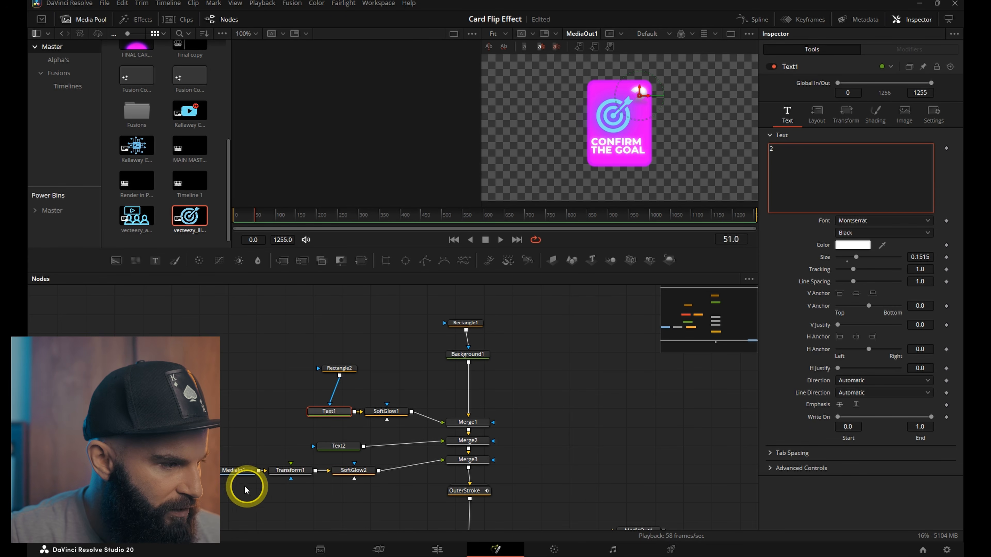
Replace the target icon feeding Transform1 with the audience illustration and change the Text2 title to CONTENT AUDIENCE FIT.
click(233, 471)
scroll(258, 468, down, 2)
key(Delete)
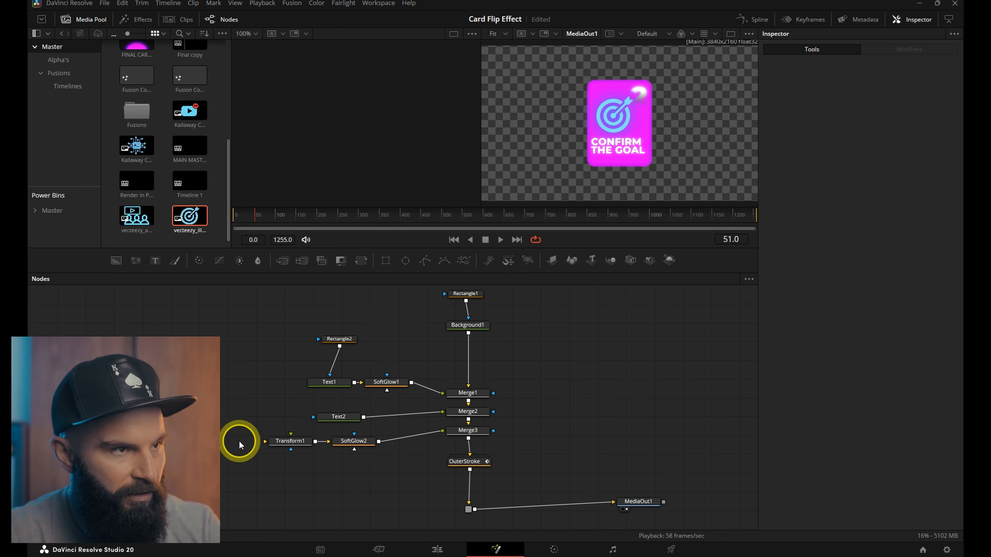
drag(137, 217, 286, 442)
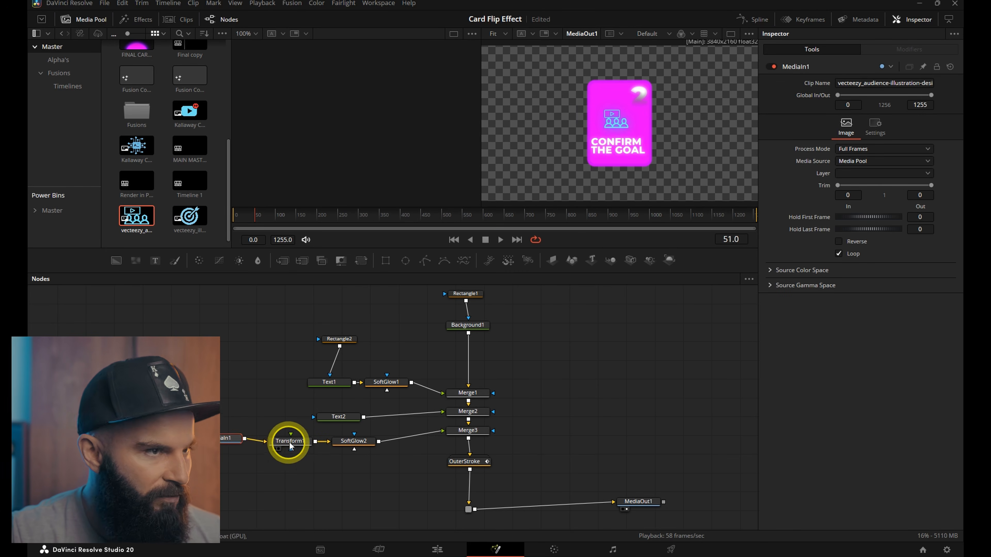
click(337, 409)
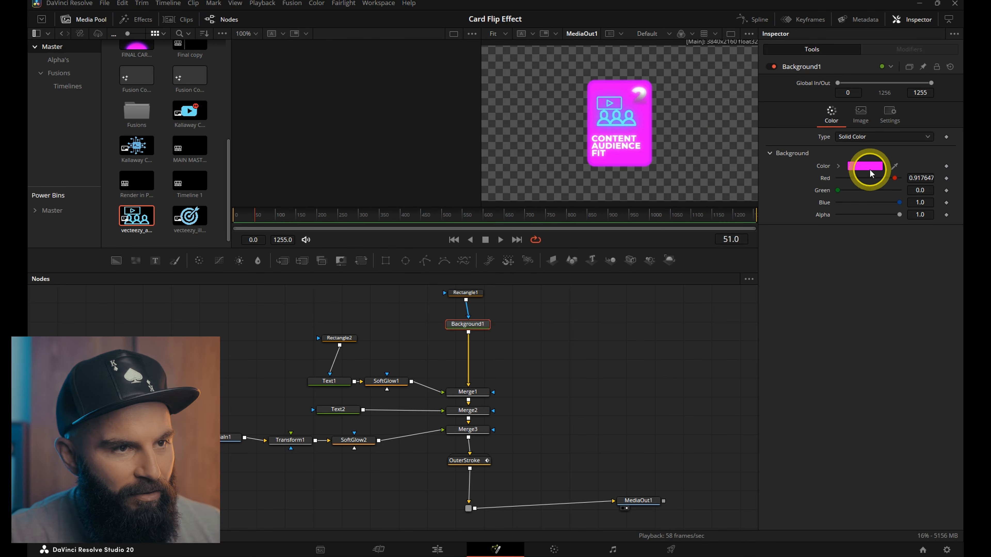
Set the Background1 colour to hue 290 (#d400ff).
click(869, 169)
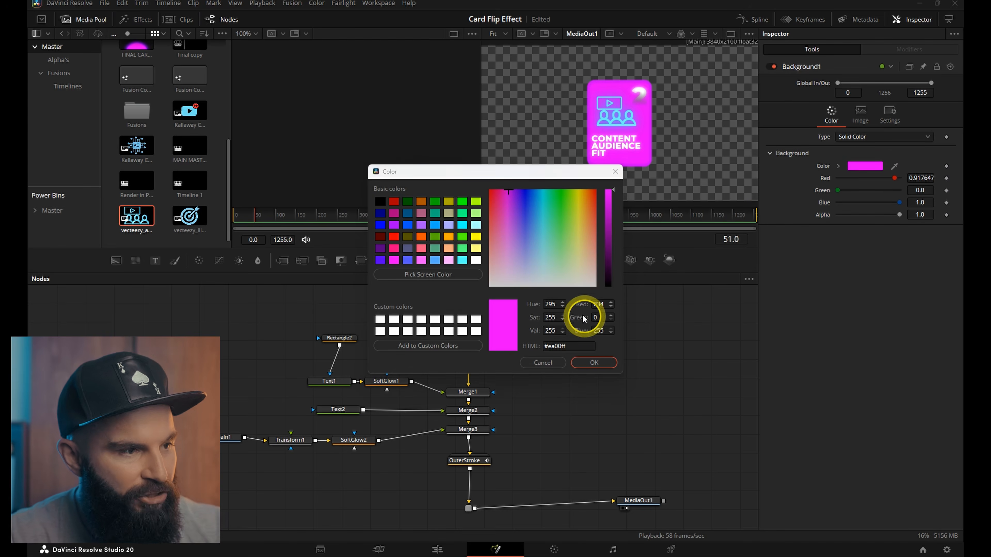
click(563, 302)
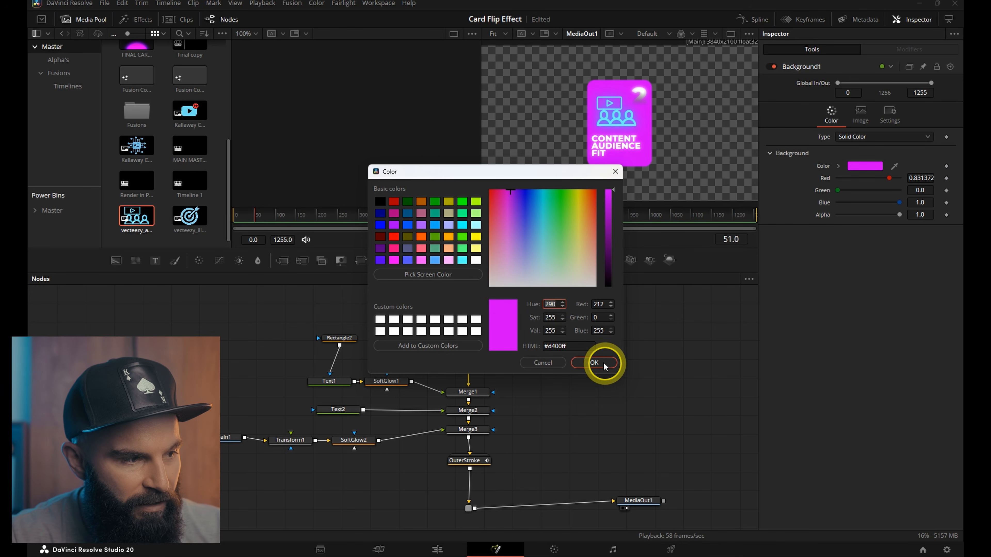
click(594, 363)
Set the OuterStroke border colour to hue 285 (#bf00ff).
click(468, 460)
click(866, 148)
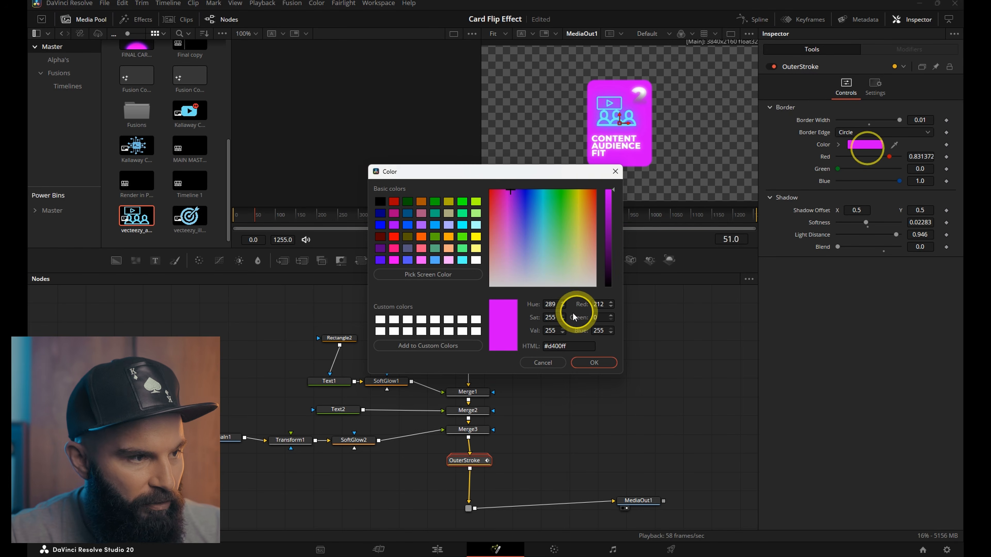
text(285)
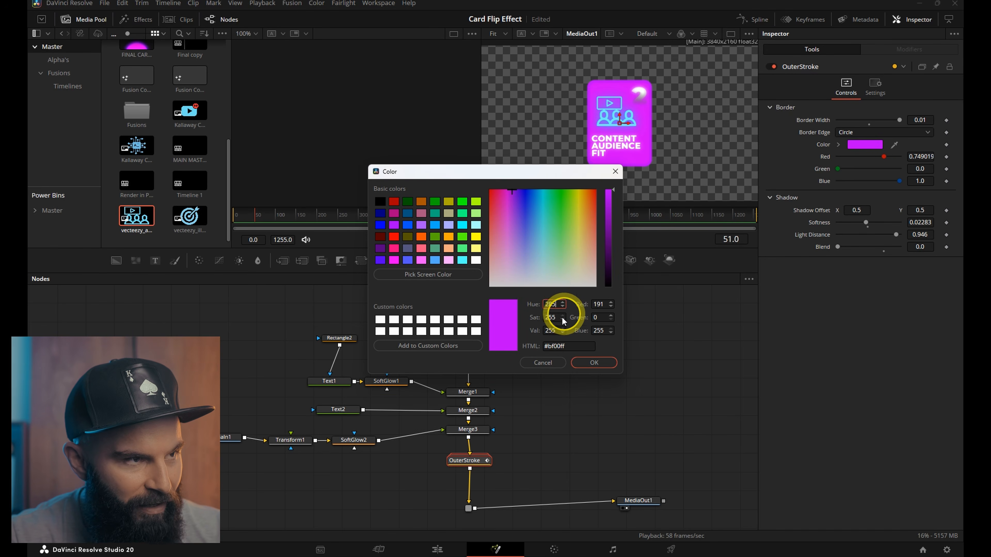
key(Return)
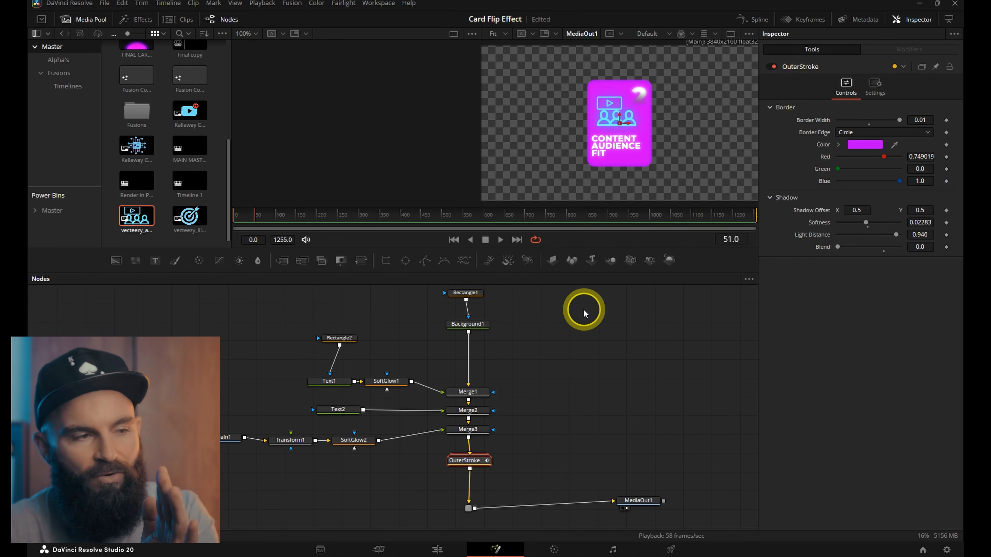
scroll(540, 364, up, 2)
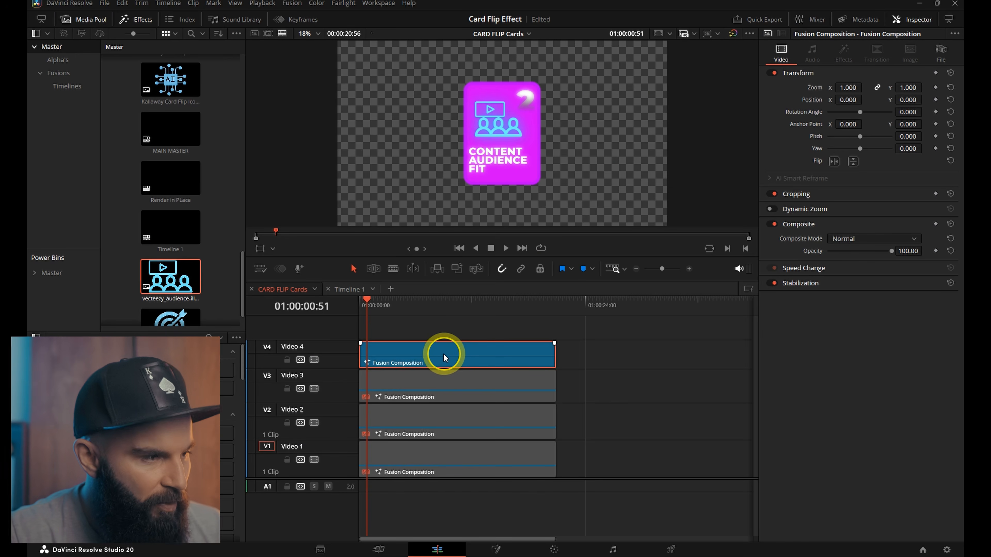
Duplicate the Video 4 card clip onto the track above and open the copy in Fusion.
drag(444, 354, 443, 335)
drag(346, 327, 346, 320)
right_click(420, 342)
click(471, 467)
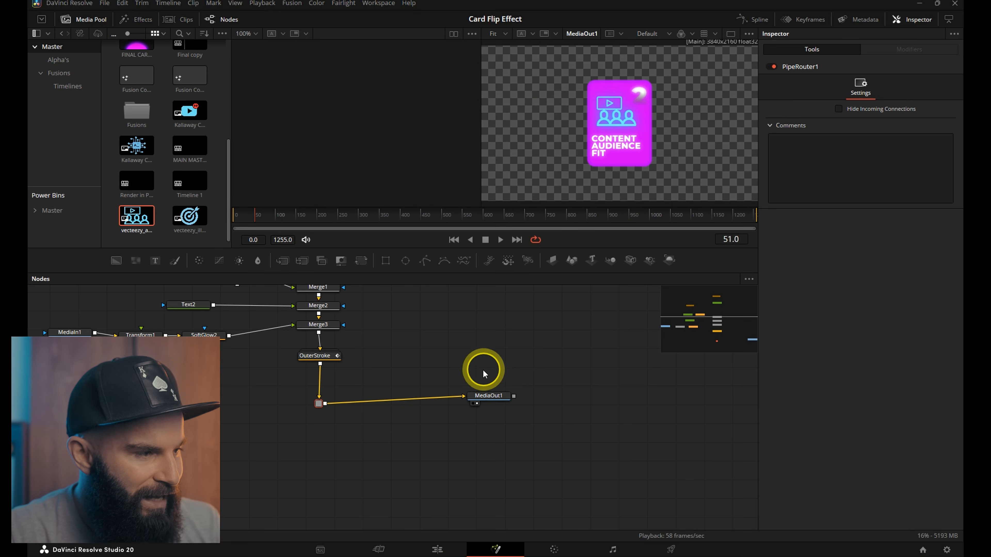
Change the card number in Text1 to 3 and delete the audience illustration MediaIn1.
drag(390, 297, 518, 376)
click(332, 404)
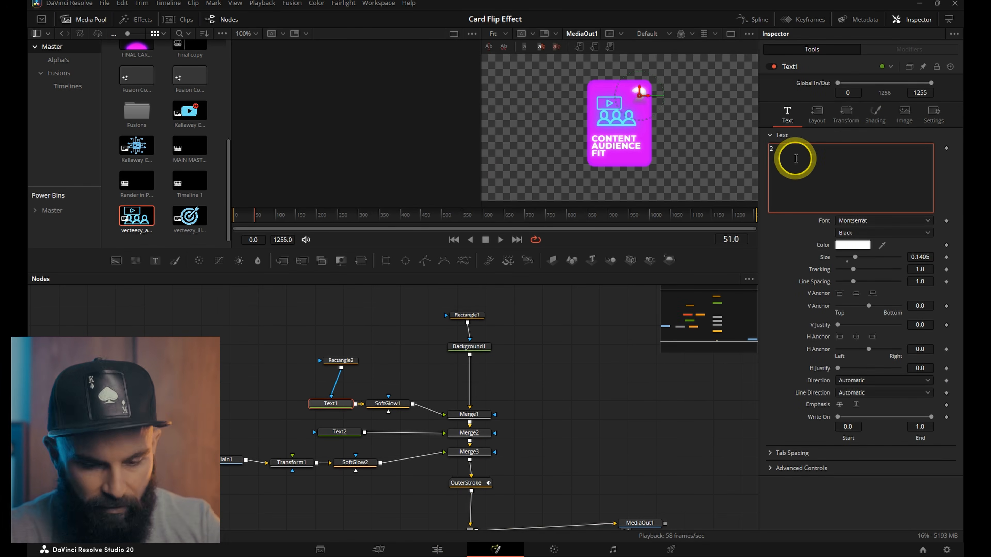
click(231, 459)
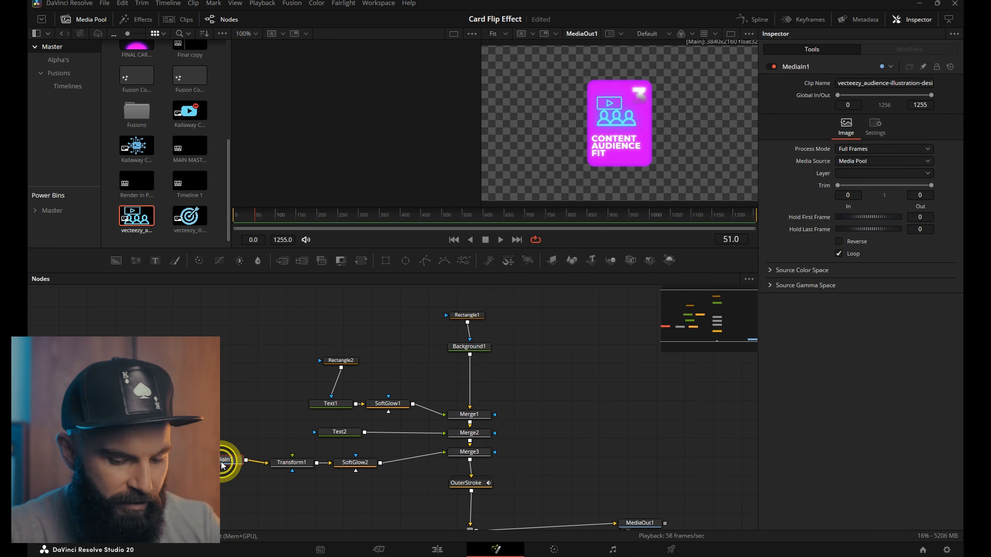
key(Delete)
Change the Text2 title to AGGRESSIVE CONTENT VOLUME and set its size to 0.045.
text(AGGRESSIV)
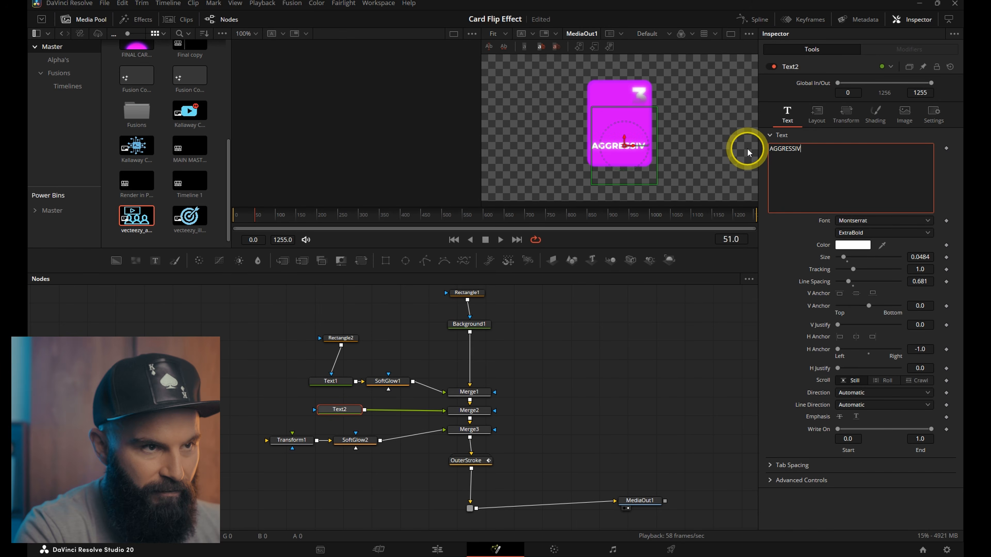
text(E CONTENT VOLUME)
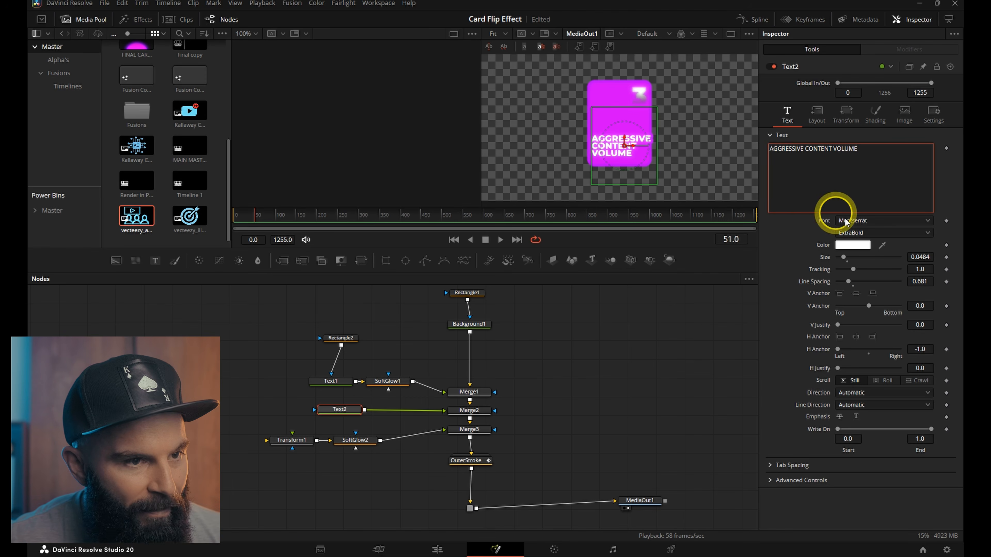
click(919, 257)
text(0.045)
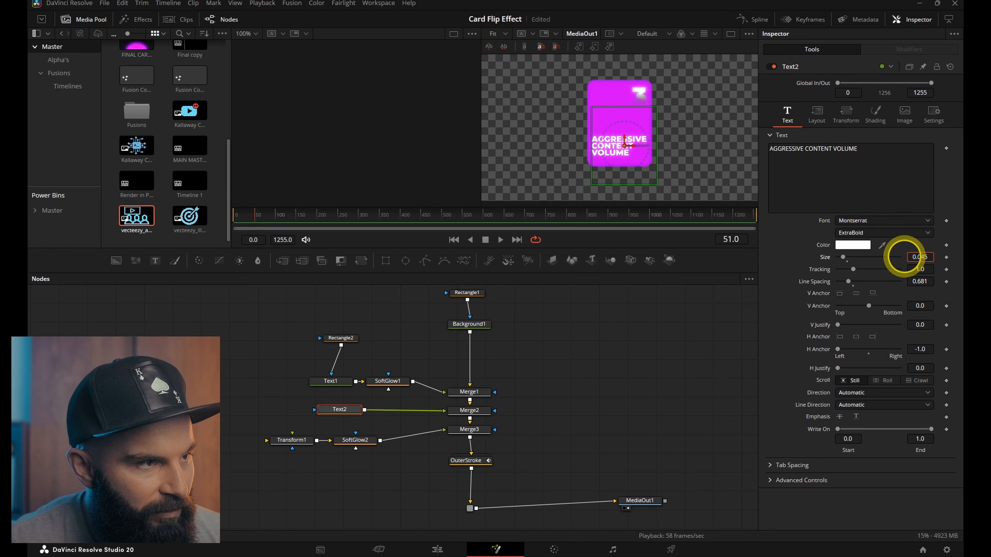
Add the blue video player icon from the media pool as the input of Transform1.
click(287, 444)
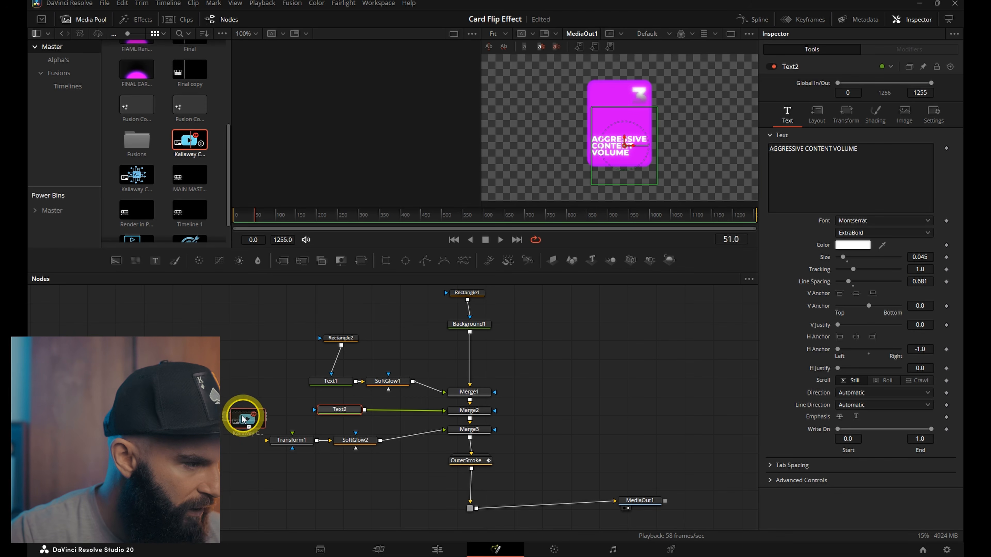
click(286, 442)
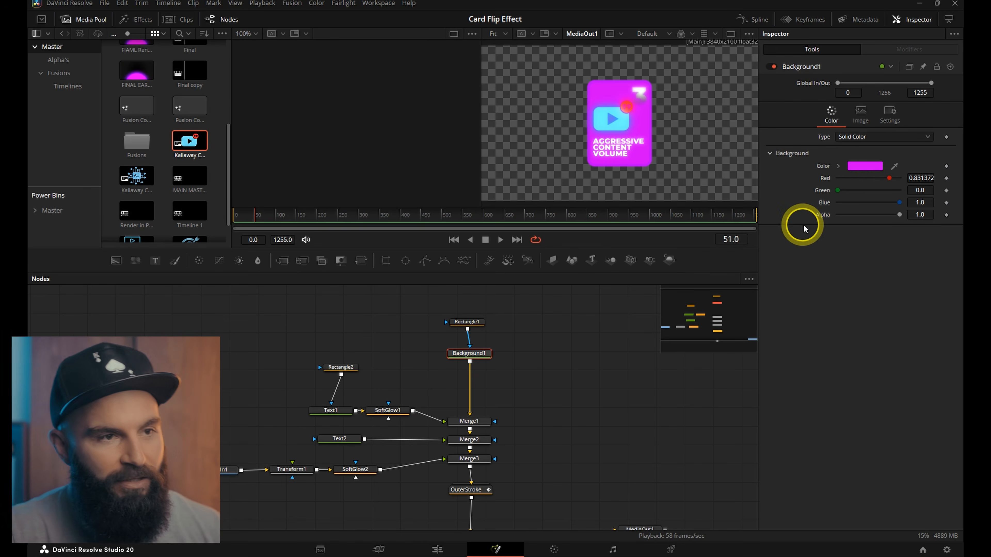
Set the Background1 colour of the third card to hue 285 (#bf00ff).
click(865, 166)
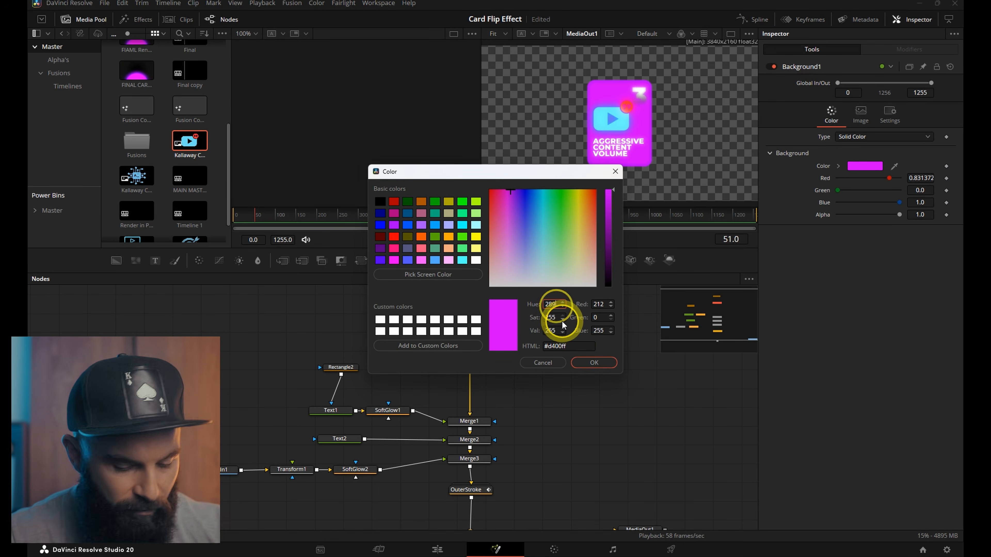
key(BackSpace)
text(5)
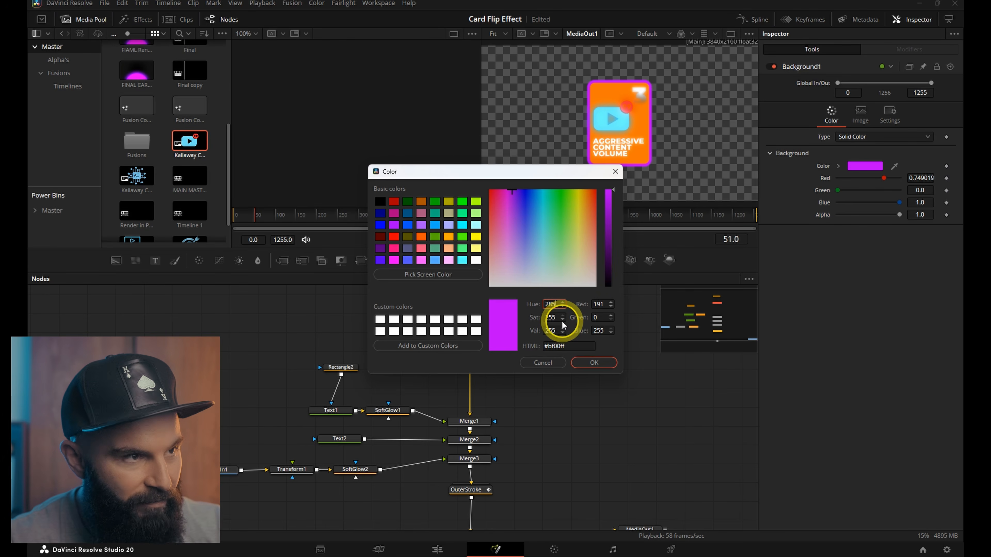
click(592, 363)
scroll(510, 377, down, 3)
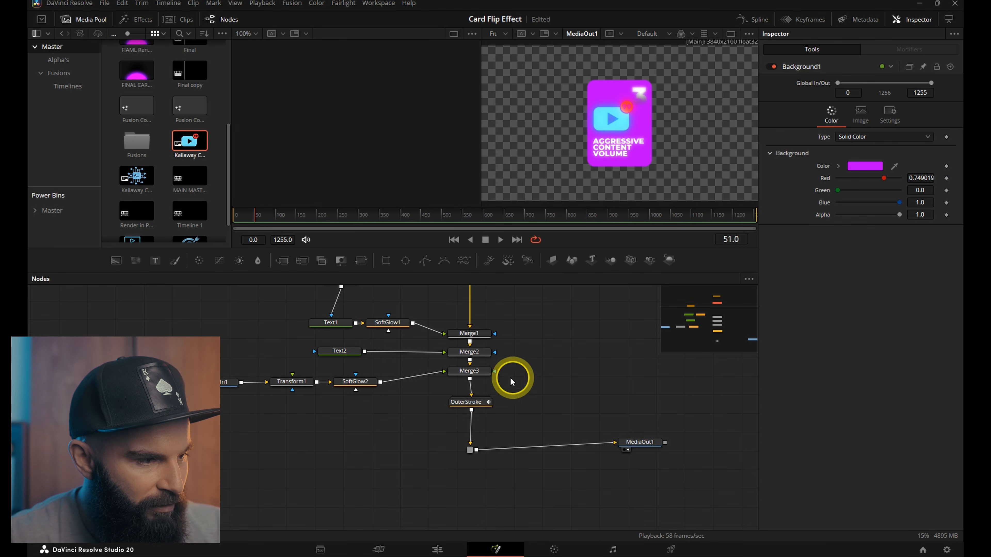
Adjust the hue of the OuterStroke border on the "AGGRESSIVE CONTENT VOLUME" card to match its purple background.
click(472, 408)
click(865, 145)
click(559, 306)
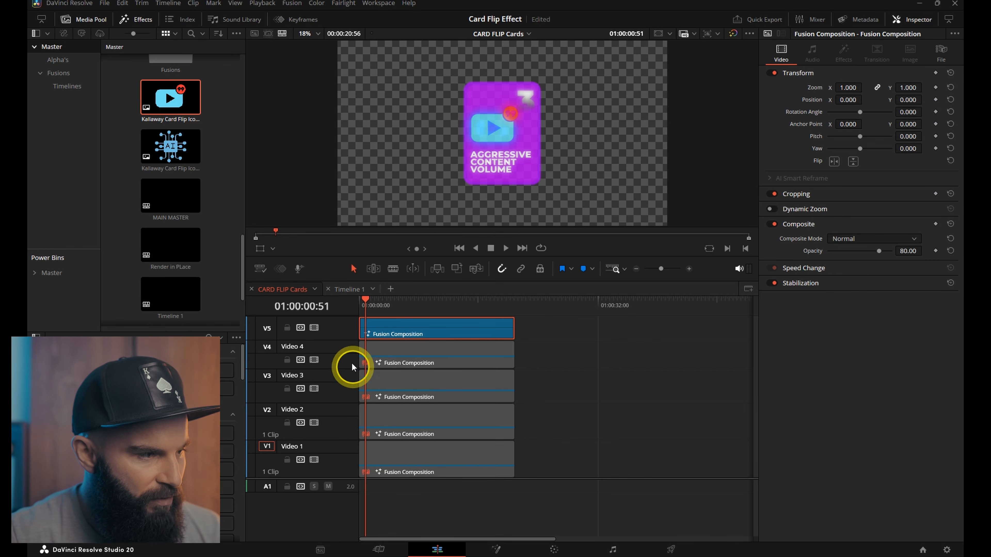
Duplicate the topmost Fusion Composition clip onto a new track V6 and open the copy in the Fusion page.
scroll(353, 370, up, 3)
drag(393, 403, 414, 392)
right_click(422, 377)
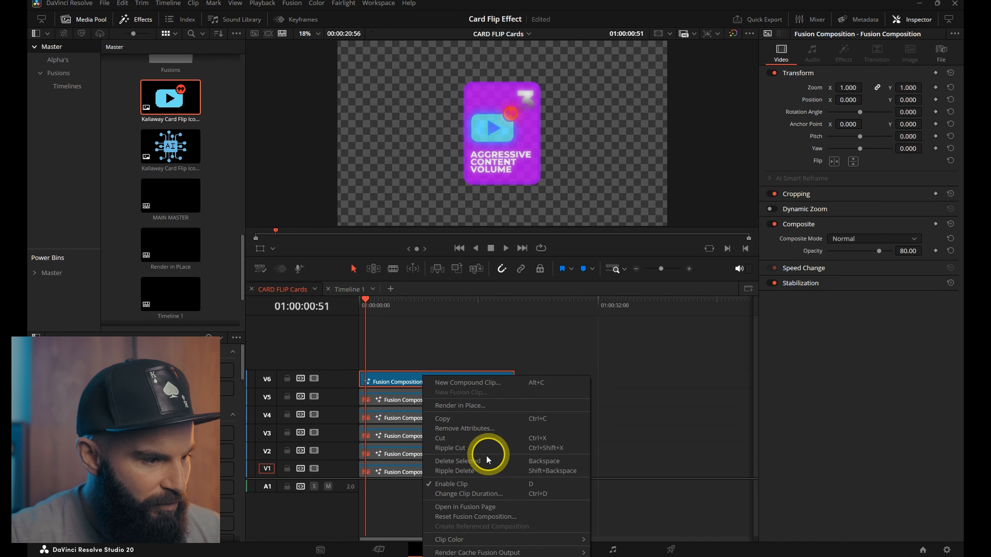
click(465, 506)
Change the card's caption to "AI WORKFLOWS & AGENTS" and set the AI icon's Position Y to 0.071.
drag(487, 371, 523, 384)
scroll(439, 388, down, 1)
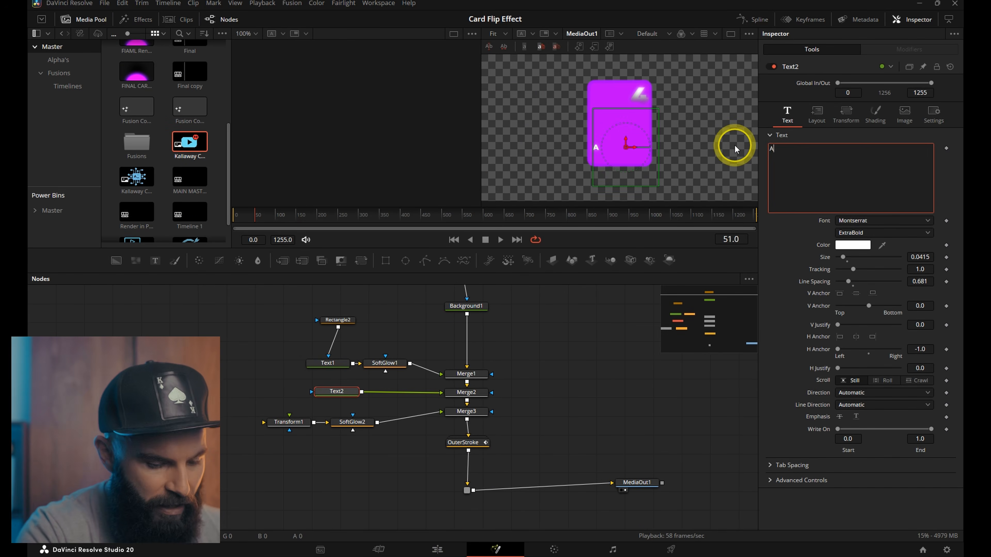
text(I WORKFLOWS)
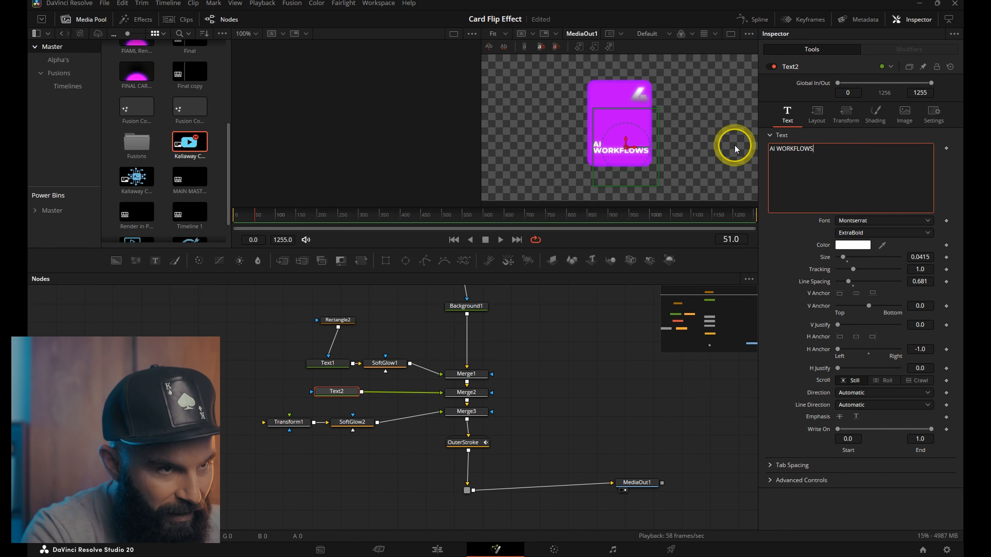
text( & aGENT)
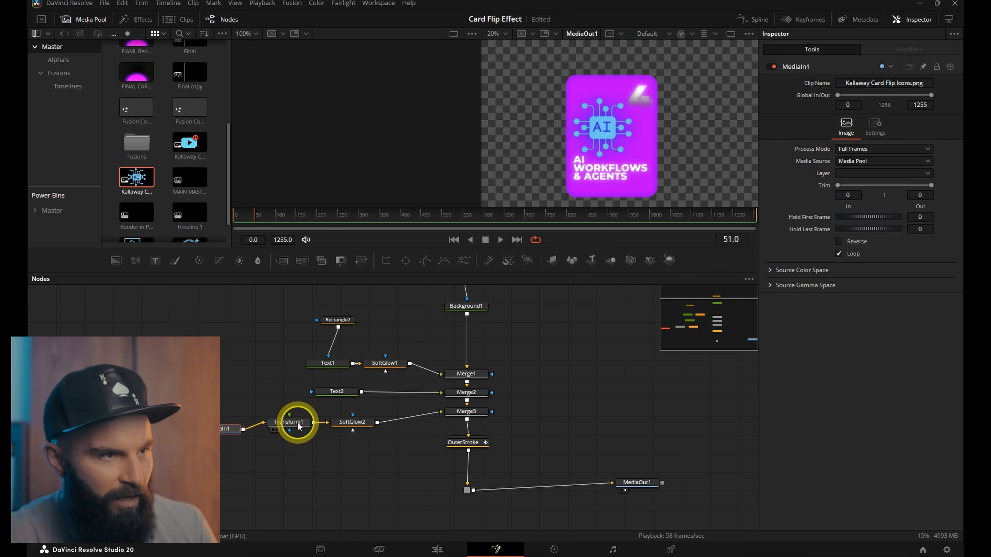
click(289, 422)
drag(920, 150, 923, 149)
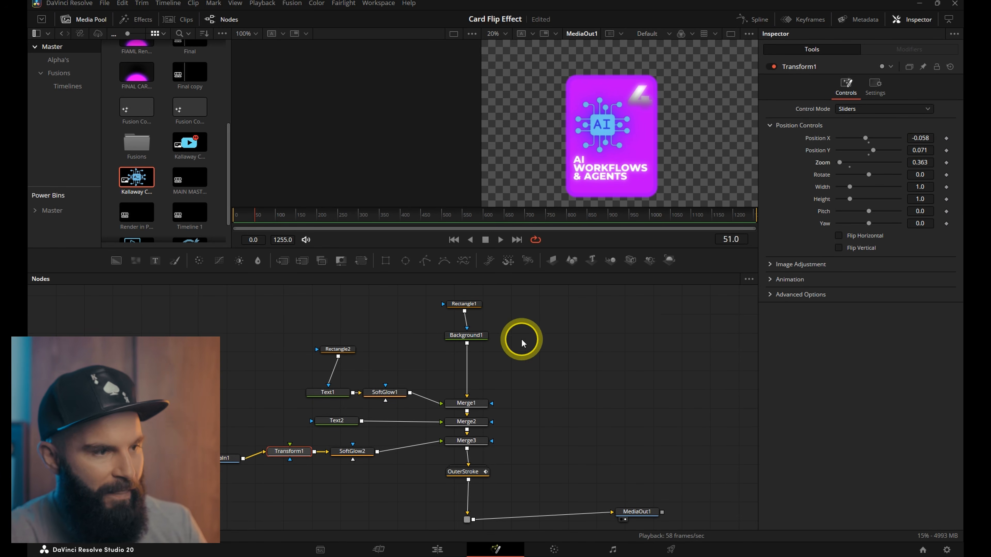
Set the Background1 colour of the AI Workflows card to hue 280.
click(468, 336)
click(865, 166)
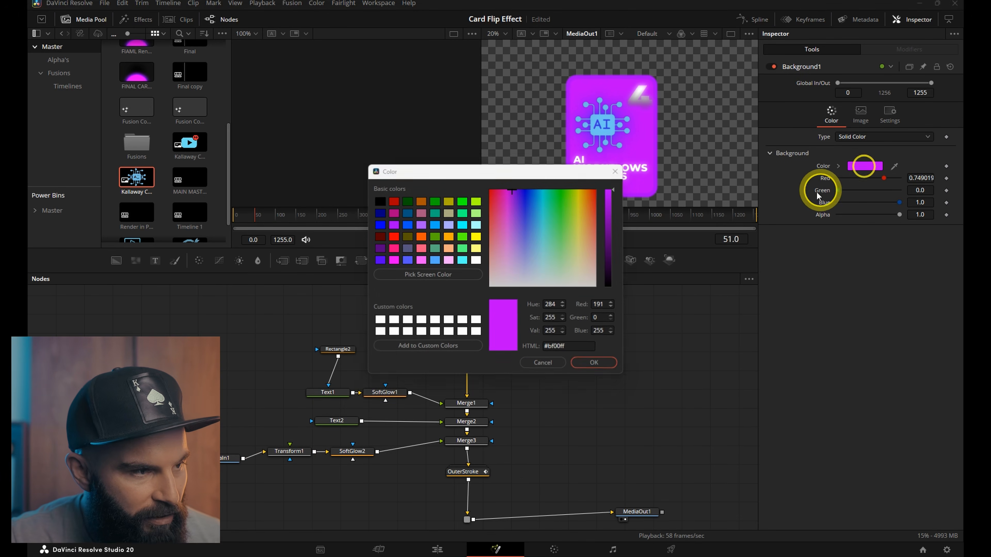
click(558, 305)
key(BackSpace)
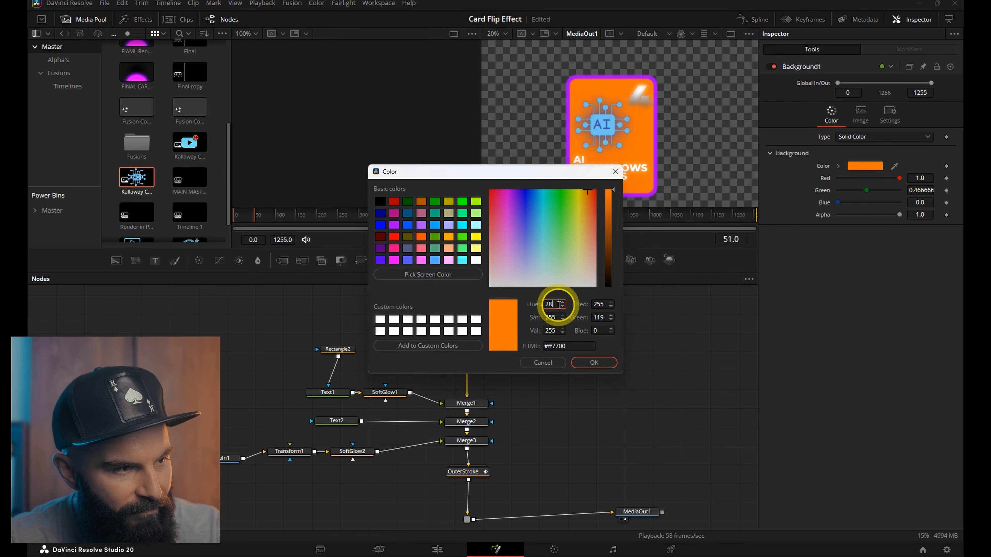
text(0)
click(596, 363)
Set the OuterStroke border colour of the AI Workflows card to hue 280.
click(466, 442)
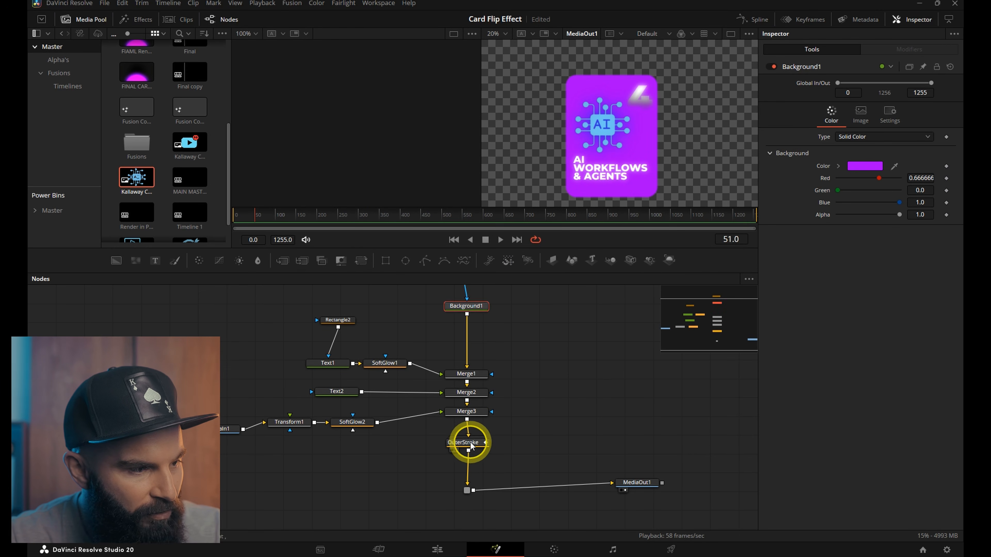
click(865, 153)
click(558, 304)
key(BackSpace)
key(BackSpace)
text(80)
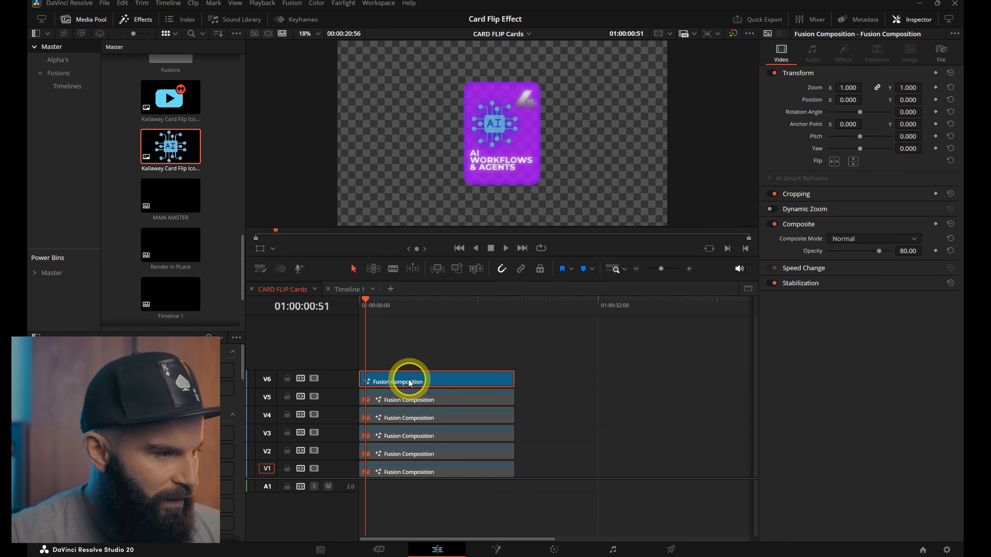
Duplicate the AI Workflows card clip onto a new track V7 and open the copy in the Fusion page.
drag(406, 377, 406, 366)
click(448, 365)
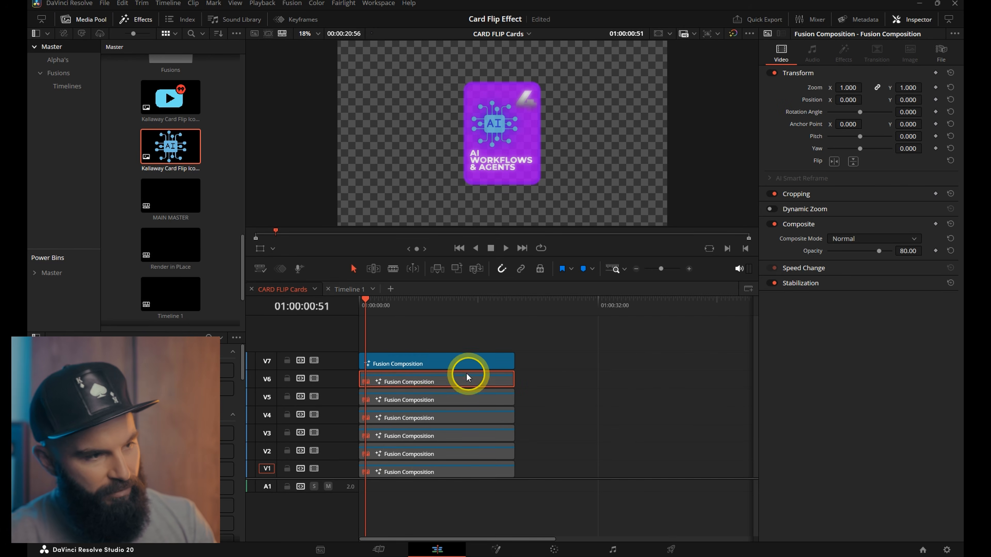
right_click(416, 367)
click(458, 499)
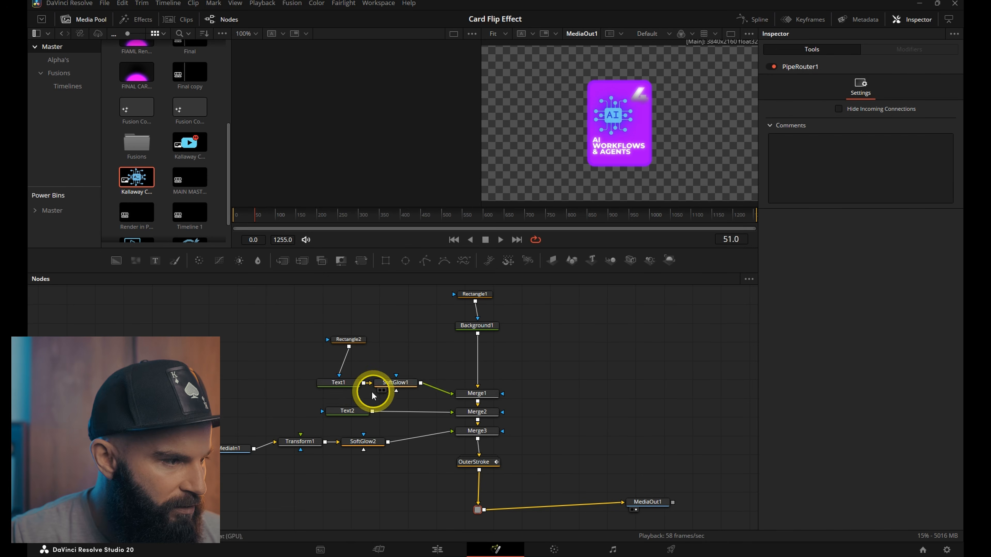
Change the corner number text of the duplicated card to 5.
click(339, 381)
click(801, 152)
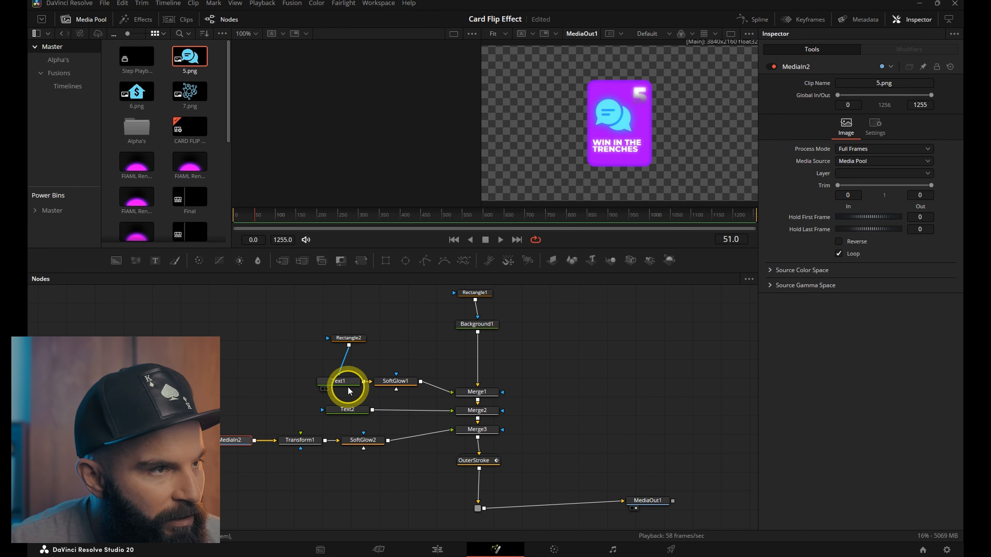
Set the Background1 colour of the "WIN IN THE TRENCHES" card to hue 275.
click(477, 324)
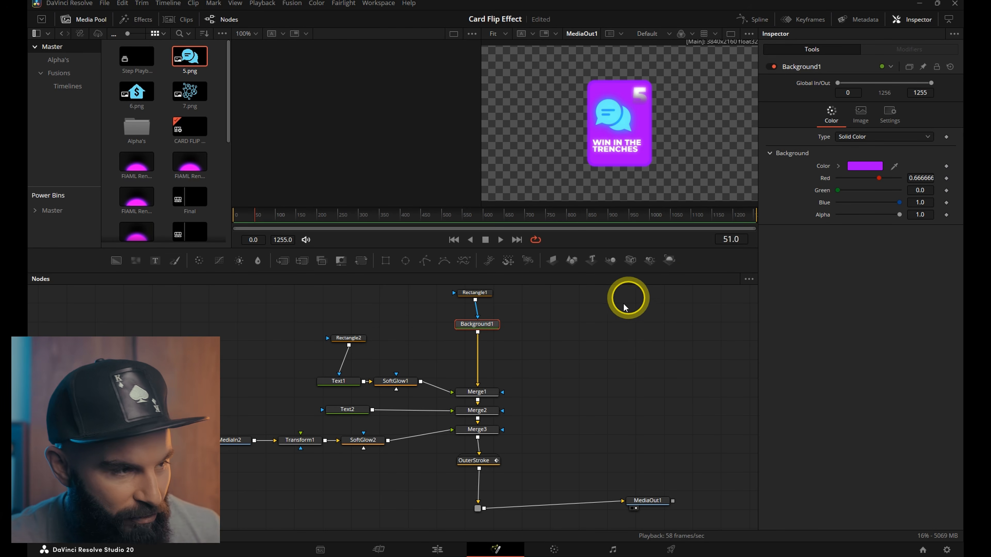
click(858, 166)
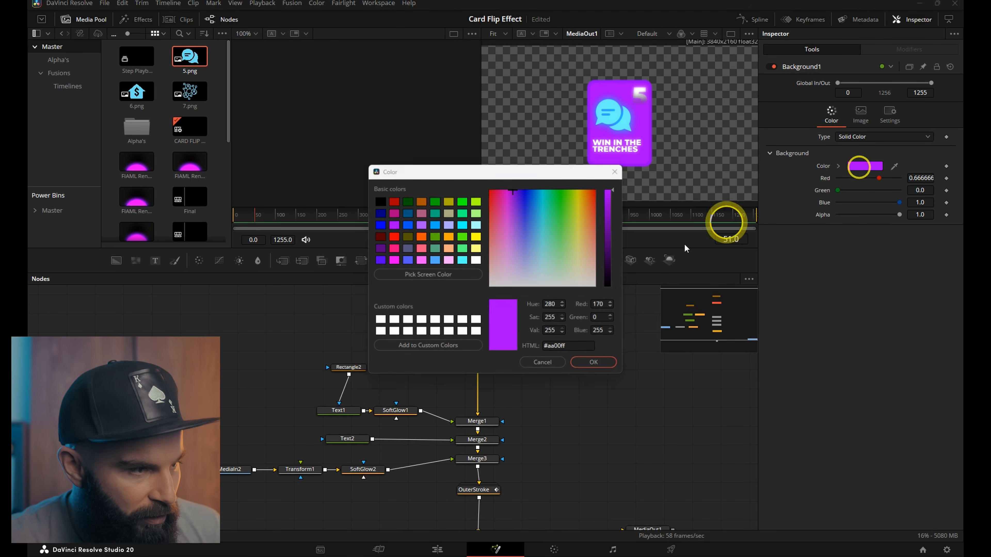
text(275)
click(593, 362)
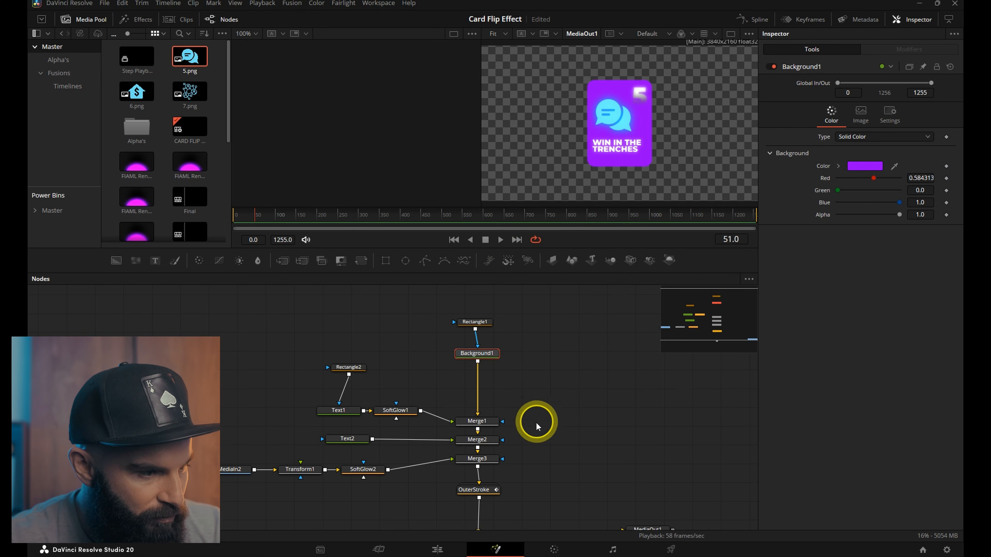
Set the OuterStroke border colour of the "WIN IN THE TRENCHES" card to hue 270.
click(475, 460)
click(856, 144)
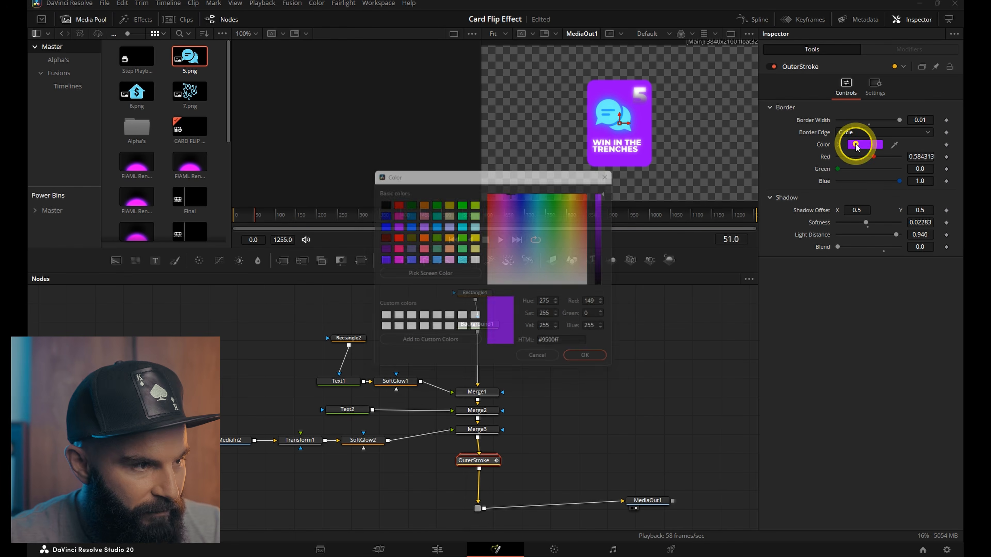
key(BackSpace)
text(0)
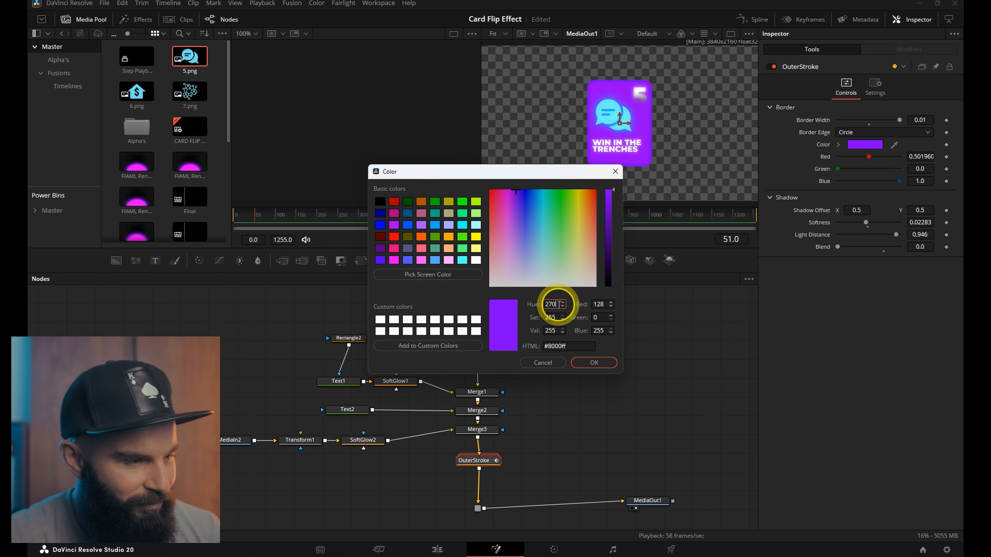
click(603, 362)
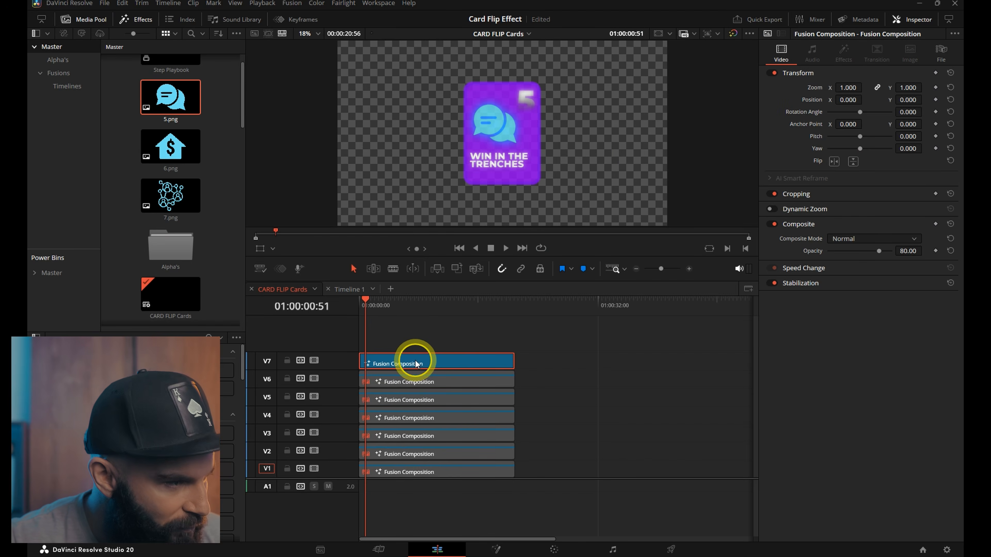
Duplicate the "WIN IN THE TRENCHES" clip onto a new track V8 and open the copy in the Fusion page.
drag(415, 360, 415, 347)
click(421, 344)
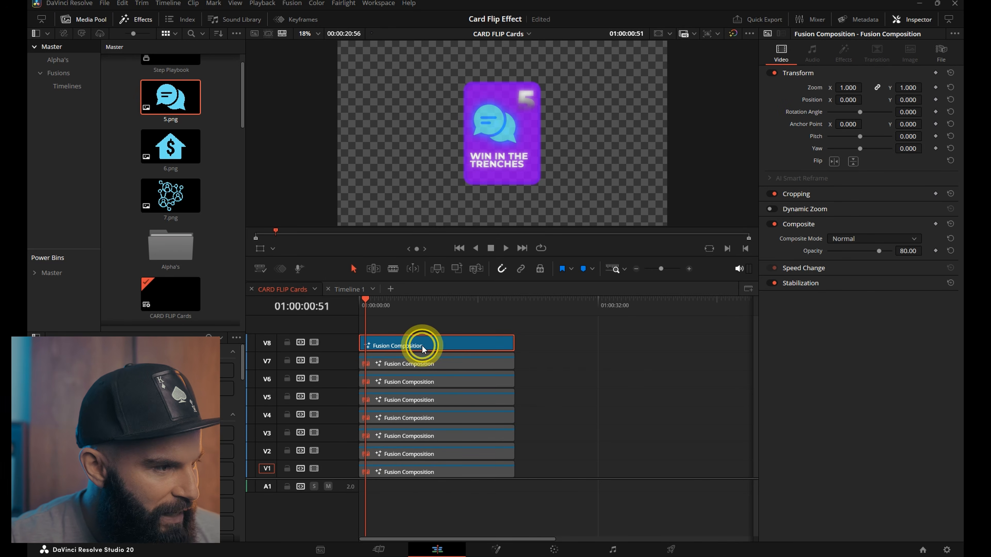
right_click(403, 345)
click(571, 405)
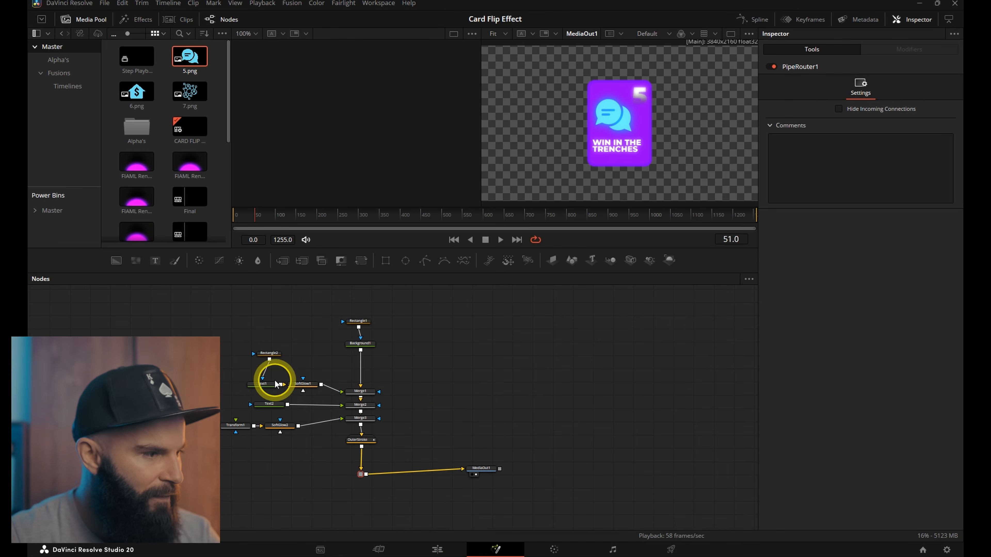
Change the duplicated card's corner number to 6 and its caption to "RENT TO OWN".
click(266, 384)
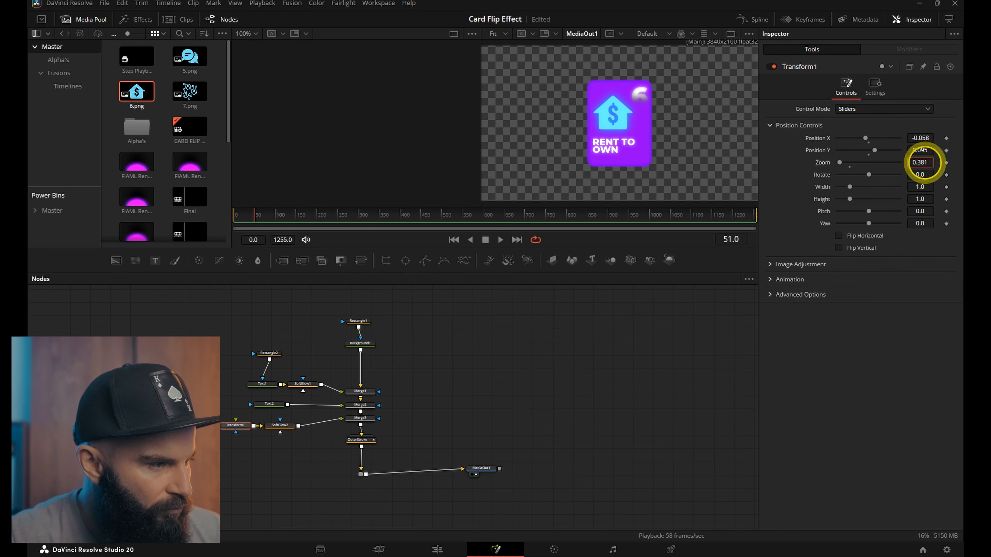
click(270, 404)
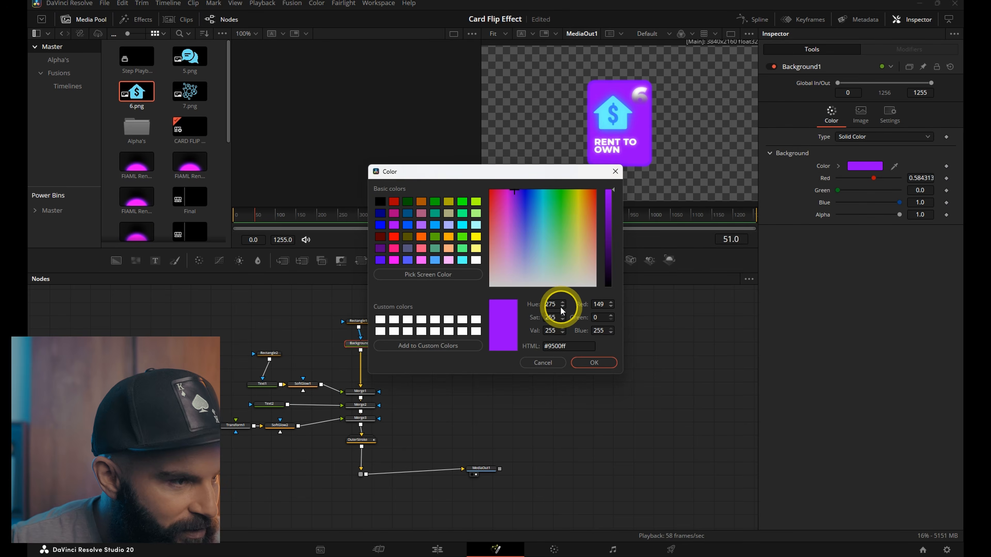
Set the "RENT TO OWN" card's background colour to hue 270 and shift the hue of its OuterStroke border as well.
scroll(558, 307, down, 5)
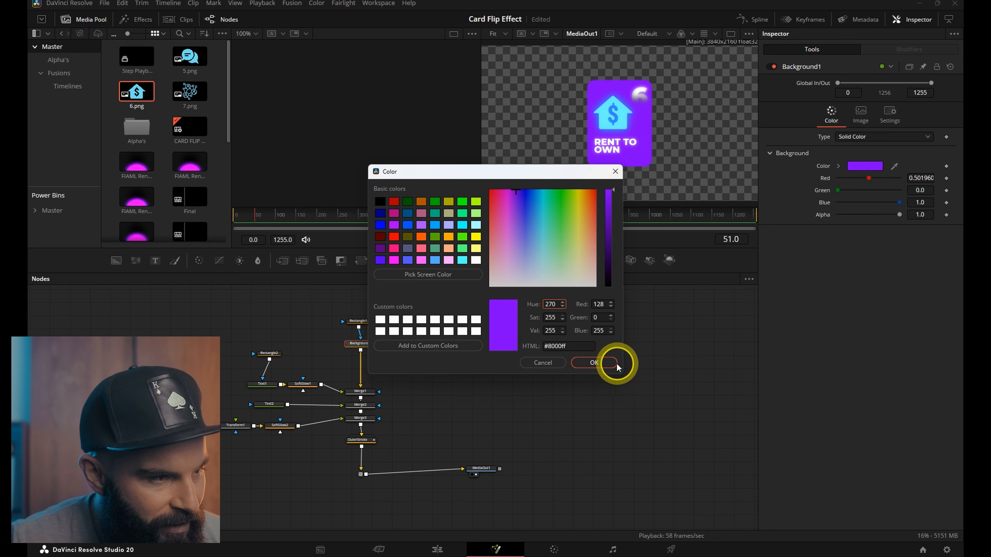
click(602, 365)
click(359, 440)
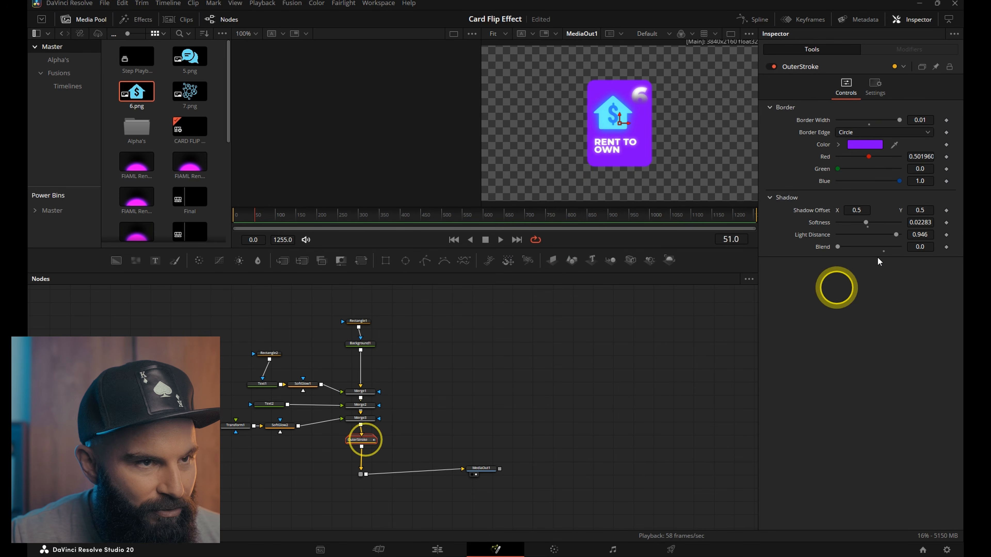
click(865, 144)
key(BackSpace)
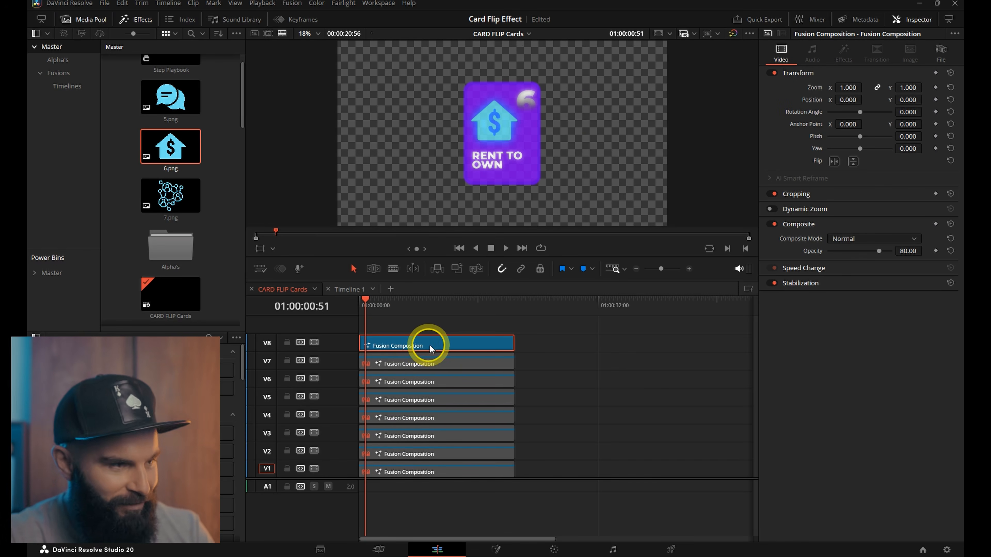
Duplicate the "RENT TO OWN" clip onto a new track V9 and open the copy in the Fusion page.
drag(415, 345, 422, 330)
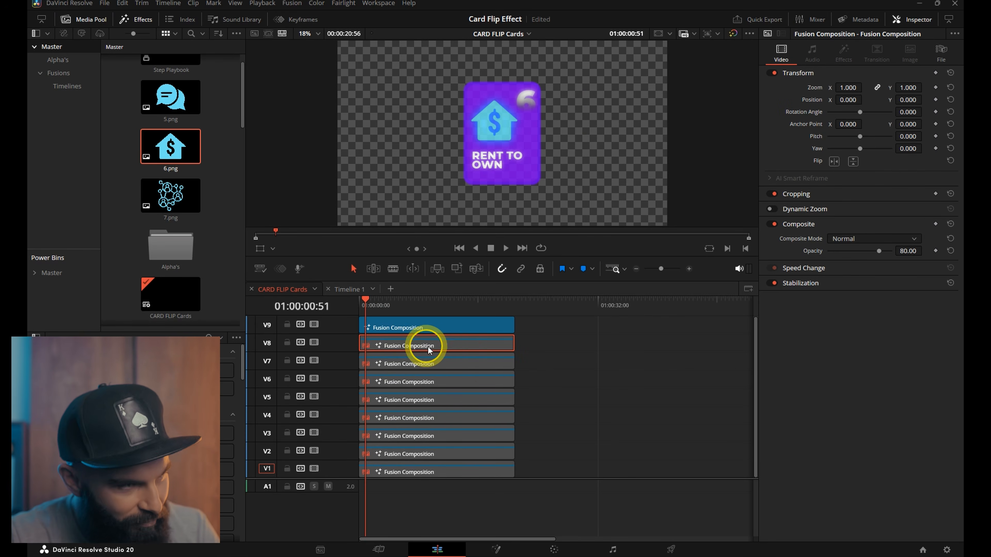
right_click(423, 329)
click(460, 454)
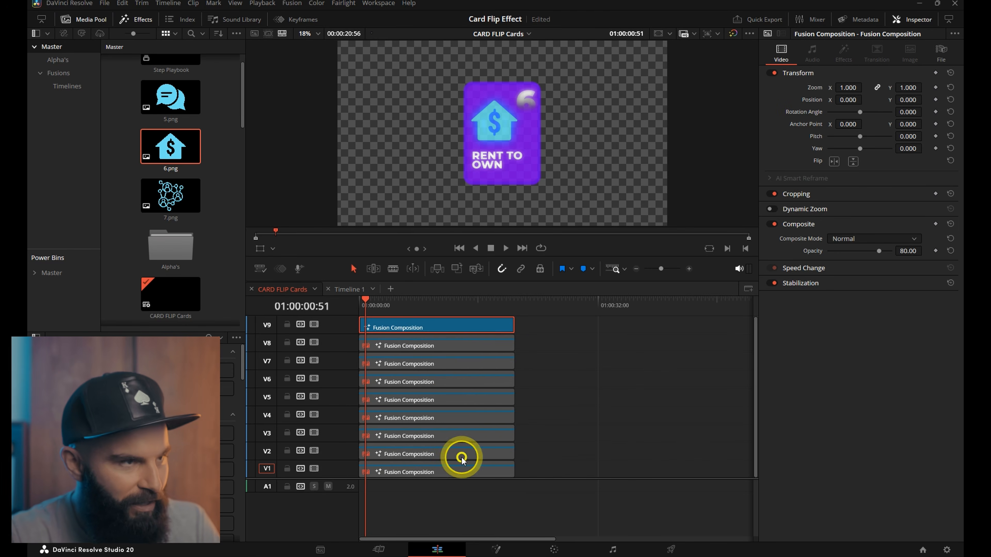
Change the corner number text of the newest card to 7.
click(229, 405)
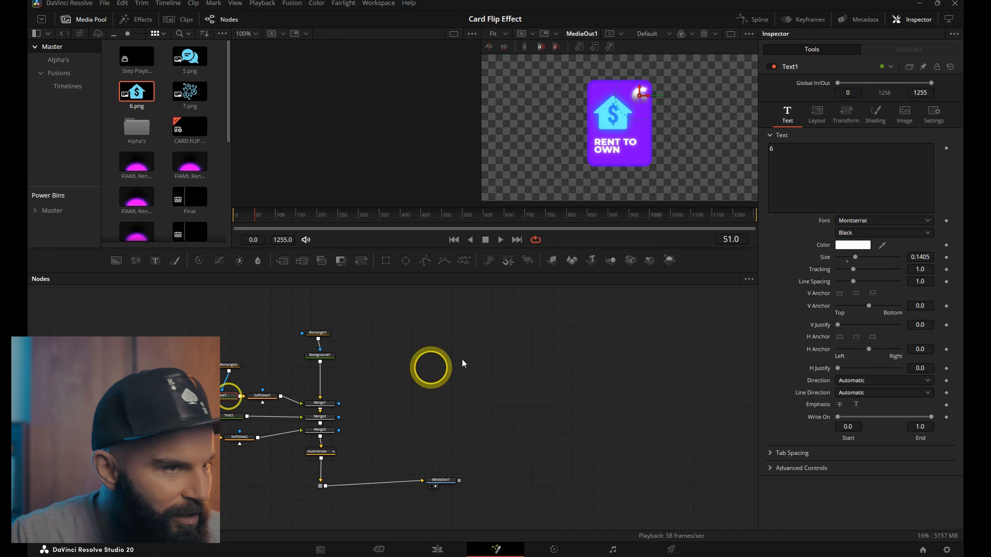
click(817, 154)
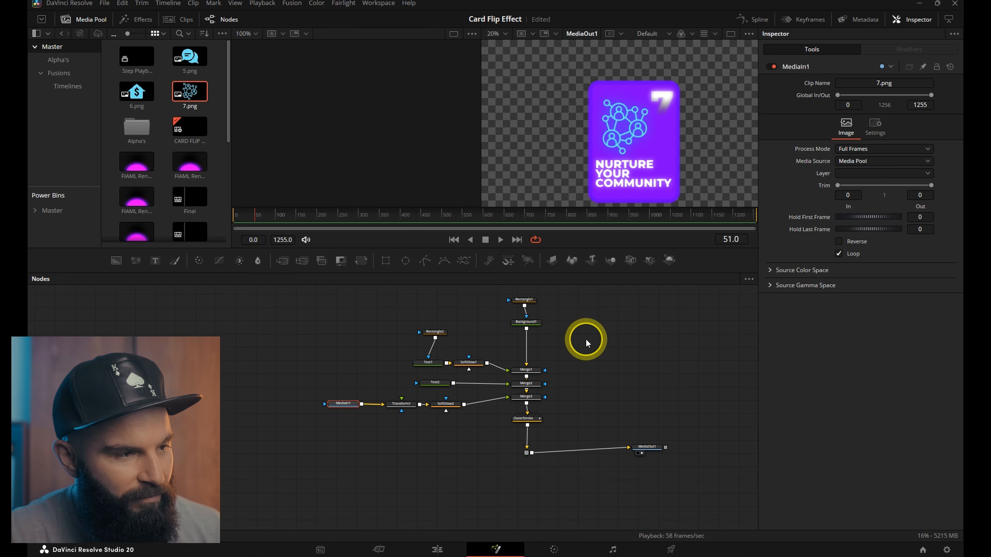
Set the Background1 colour of the "NURTURE YOUR COMMUNITY" card to hue 265.
click(526, 322)
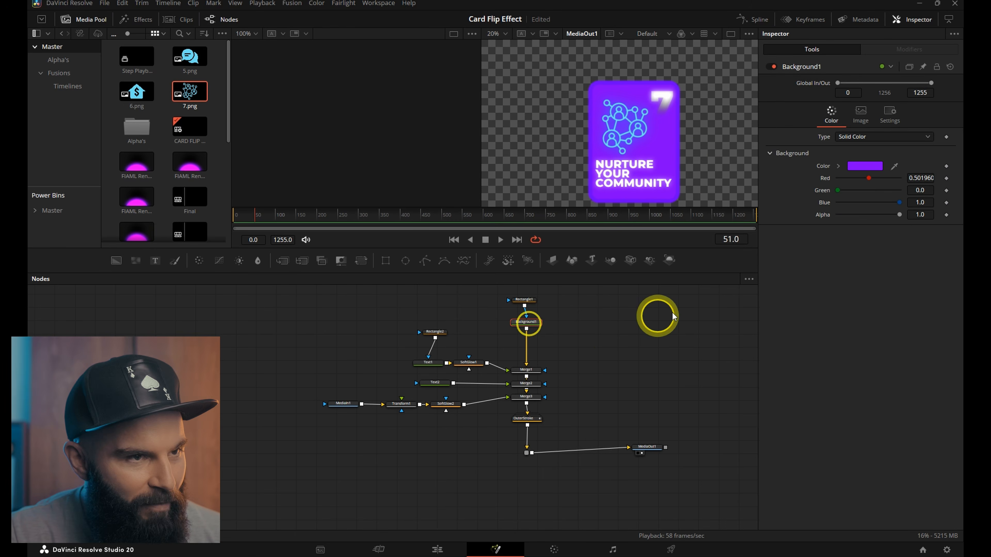
click(868, 167)
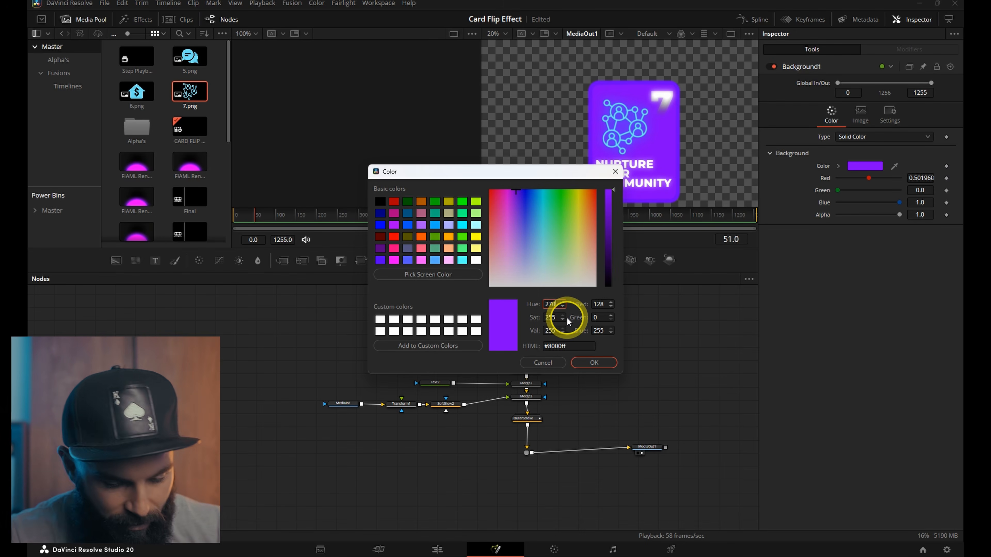
key(BackSpace)
key(BackSpace)
text(65)
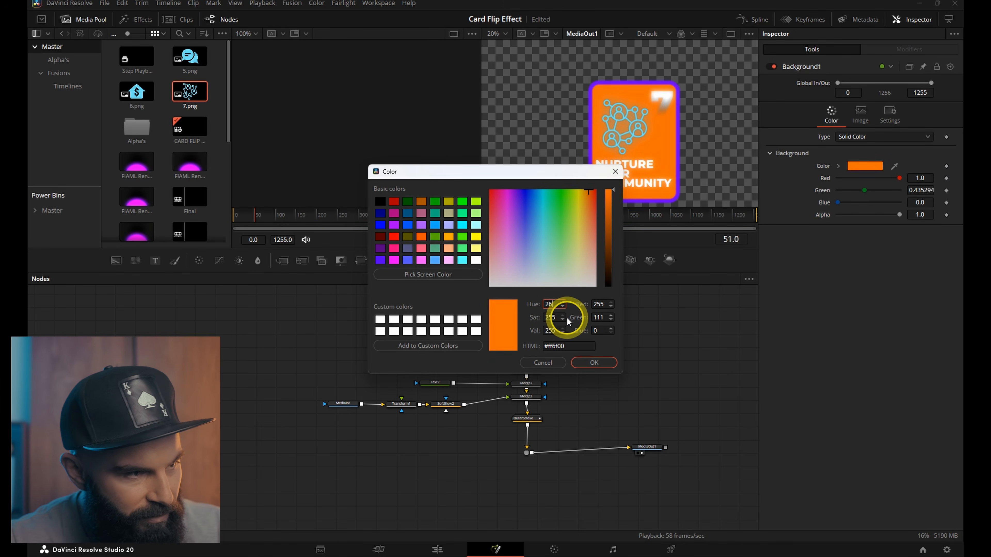
key(Return)
Set the OuterStroke border colour of the "NURTURE YOUR COMMUNITY" card to hue 265.
click(526, 418)
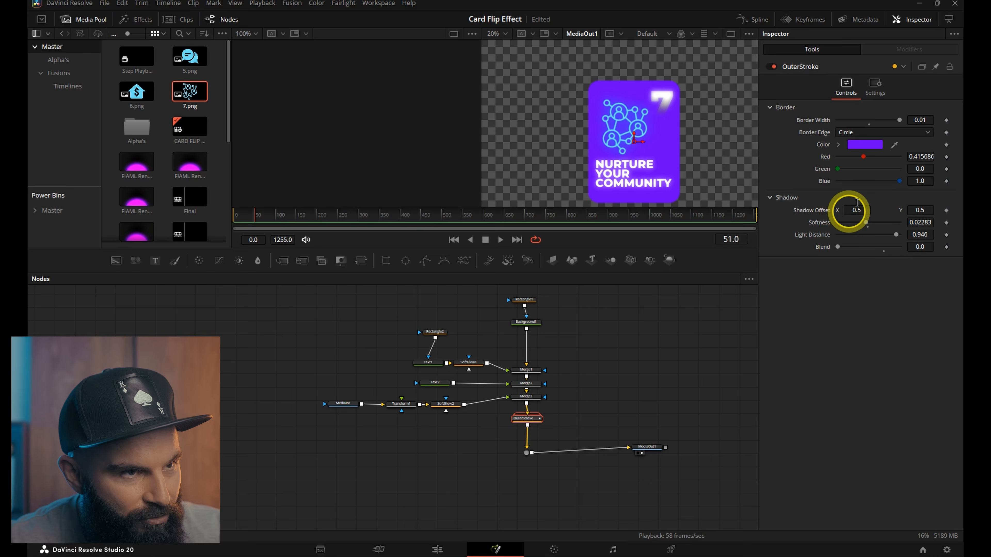
click(867, 145)
click(563, 308)
key(BackSpace)
text(5)
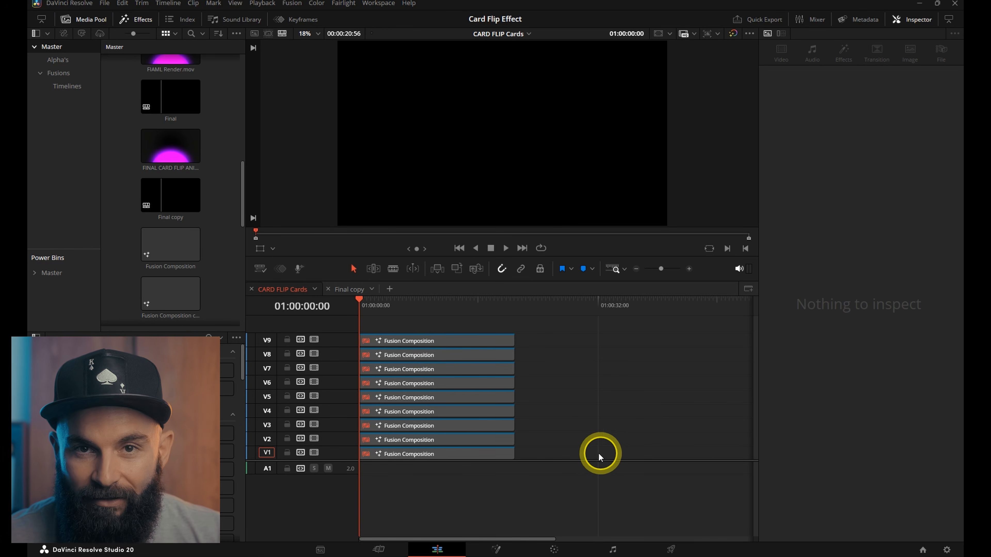
Enable the "NURTURE YOUR COMMUNITY" clip on V9 and exclude audio from the Card 7 render settings.
click(454, 342)
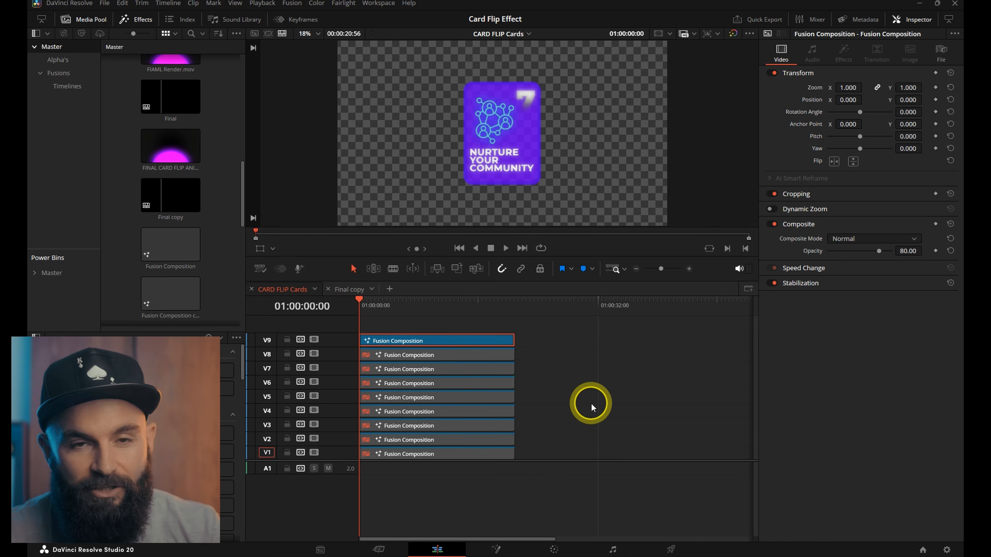
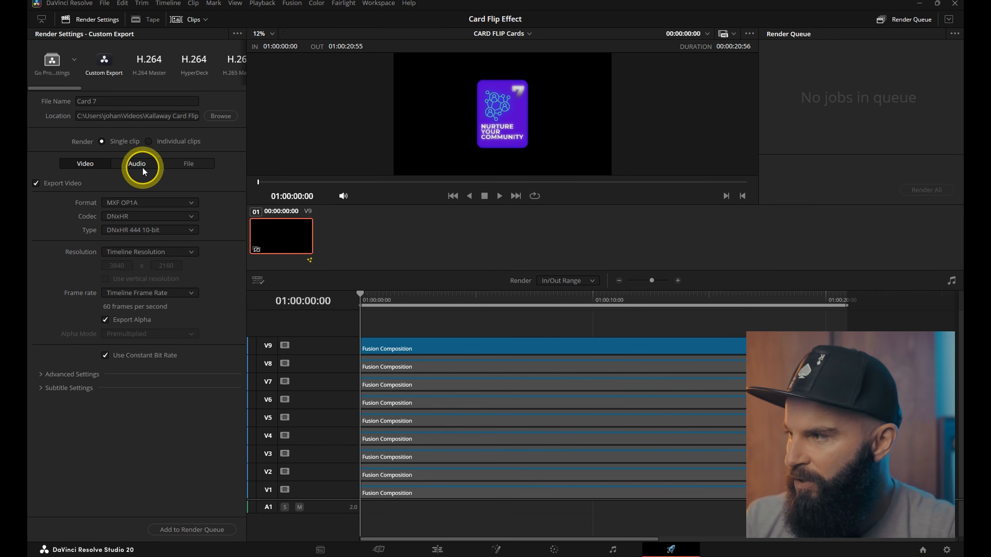
click(143, 168)
click(44, 187)
click(99, 166)
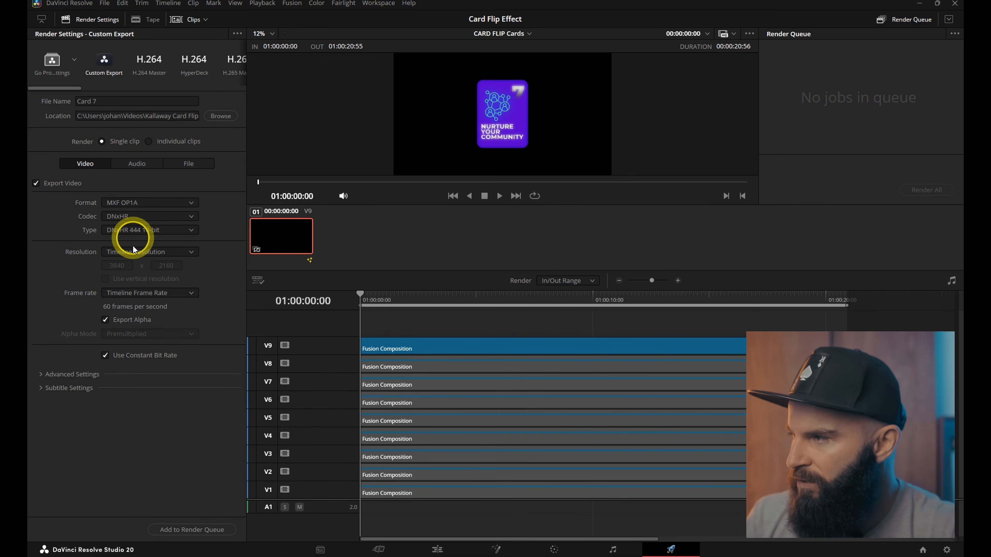
Queue and render the Card 7 export, and preview the rendered card clips in the ALPHA's bin.
click(92, 448)
click(202, 532)
click(579, 322)
click(927, 191)
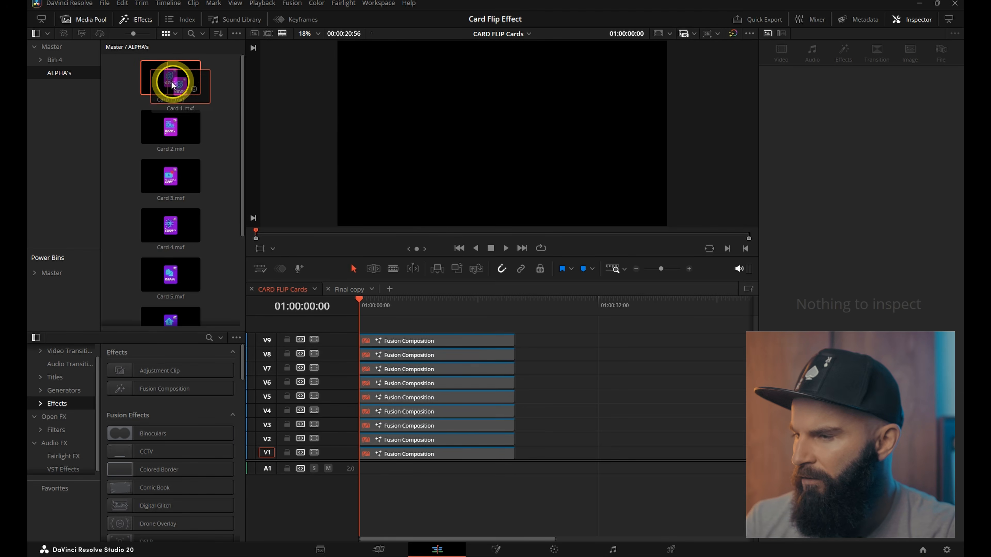
click(171, 80)
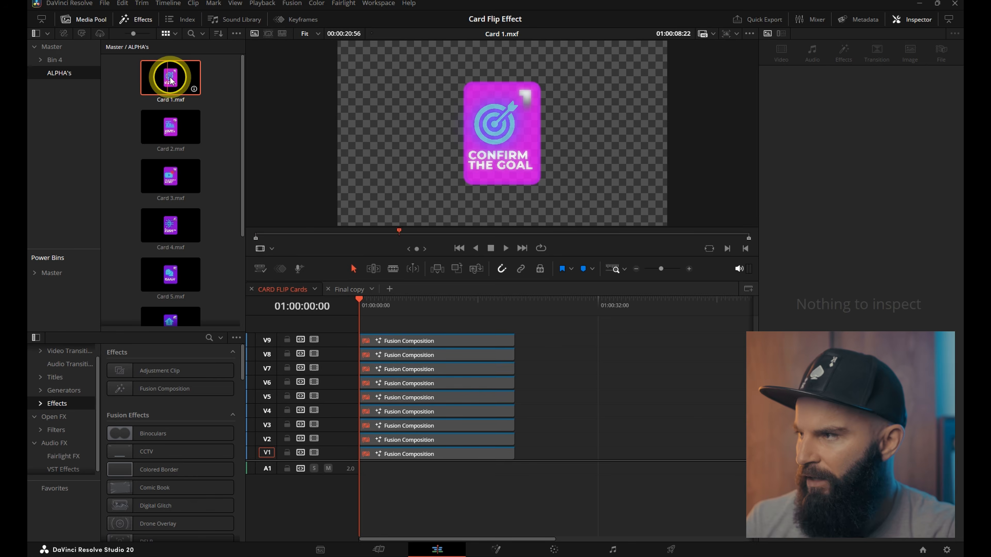
scroll(178, 185, down, 4)
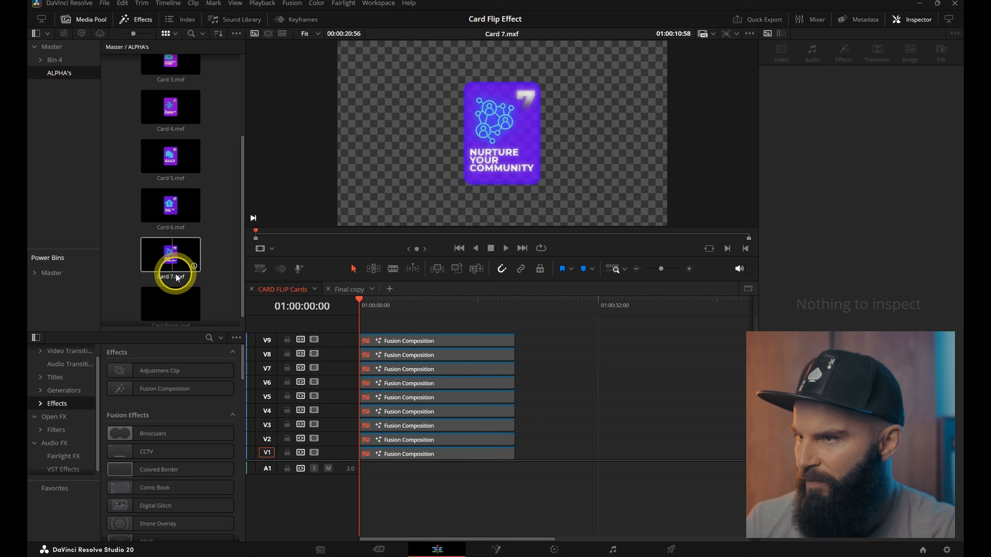
Duplicate the CARD FLIP Cards timeline, name the copy FINAL ANIMATION and open it.
click(173, 182)
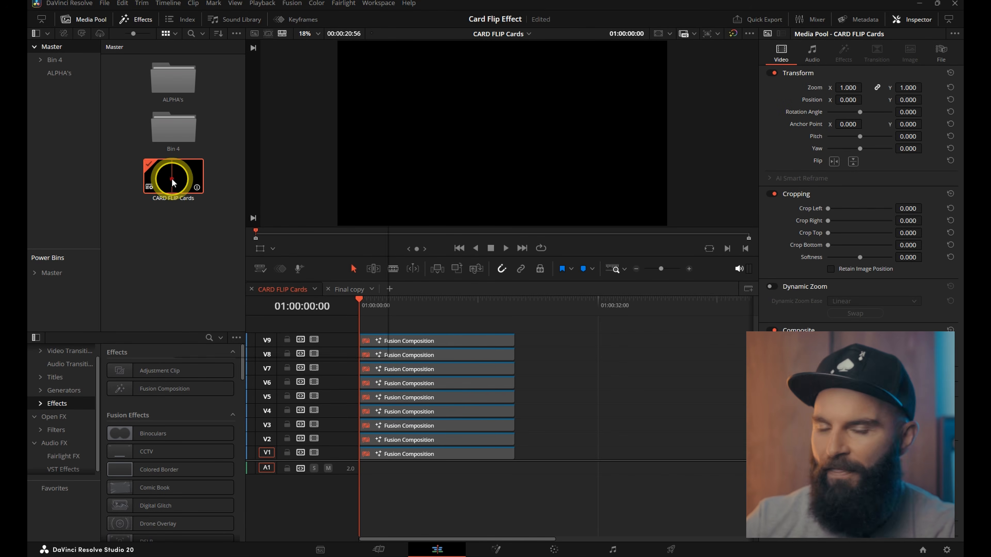
right_click(173, 182)
right_click(184, 180)
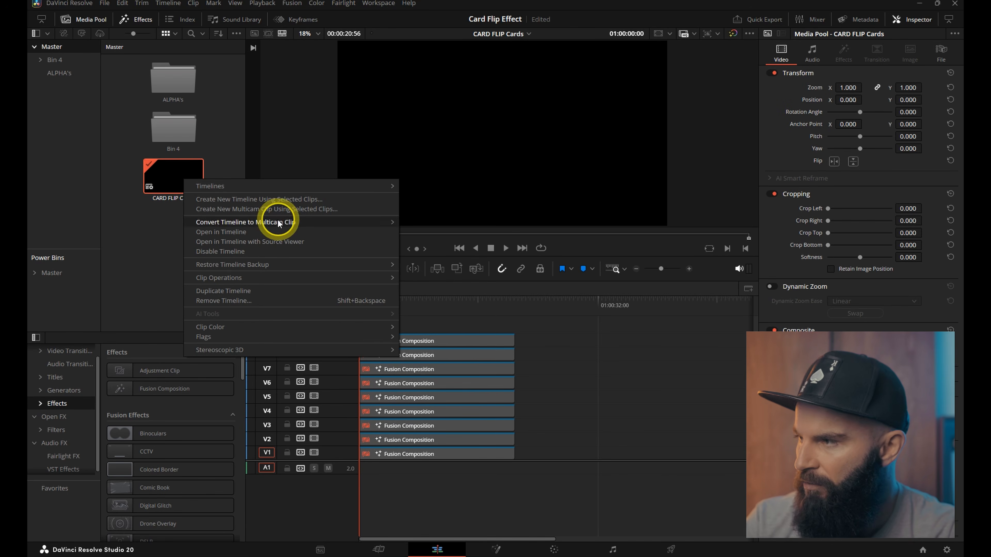
click(258, 289)
click(177, 248)
Delete the card clips on V2 to V9 of the FINAL ANIMATION timeline and disable the remaining background clip on V1.
drag(538, 324, 454, 444)
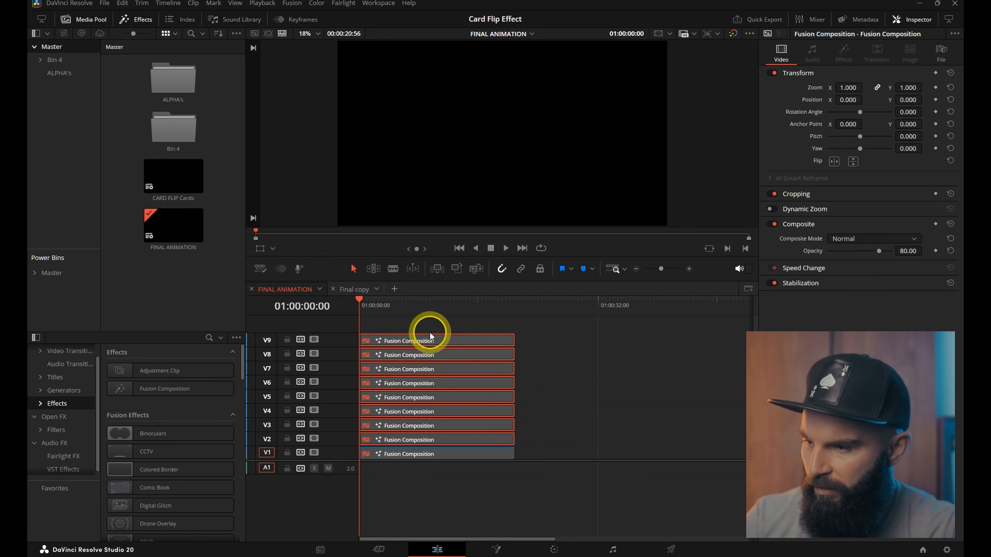
click(472, 330)
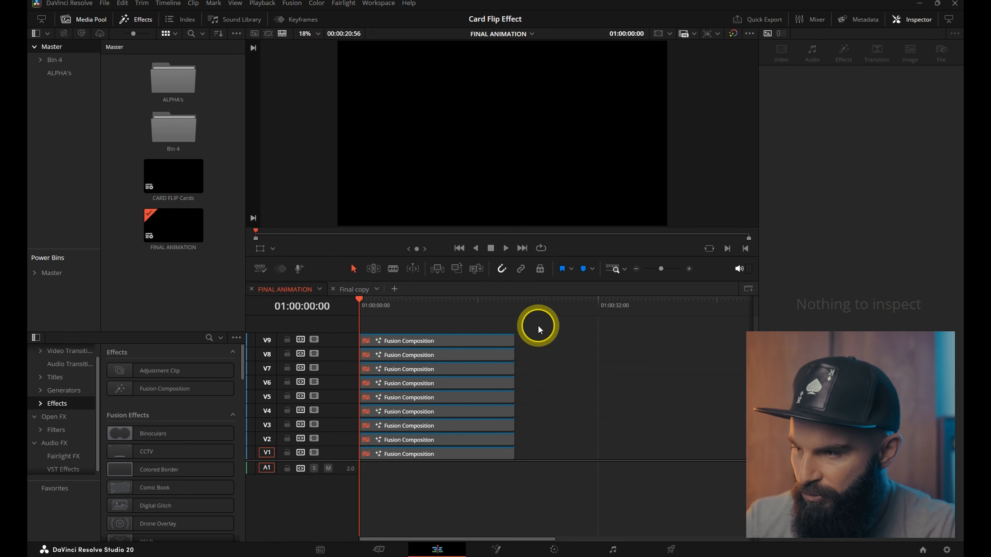
click(418, 453)
drag(547, 334, 408, 440)
key(Delete)
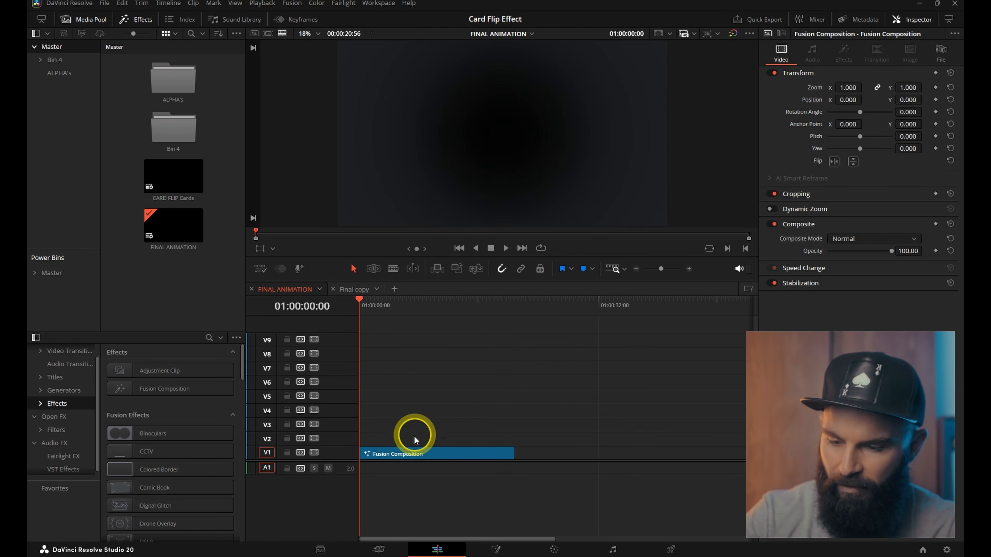
key(d)
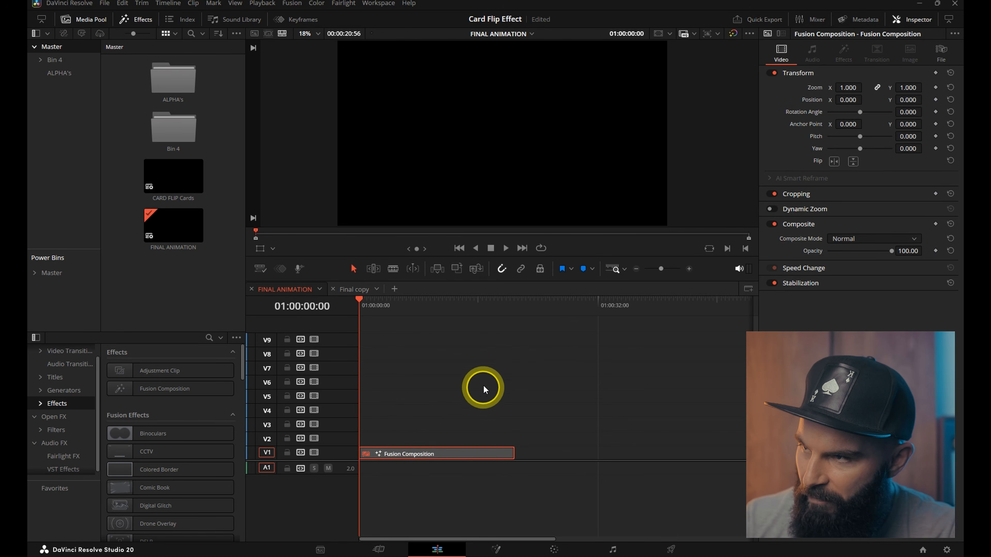
Add a Fusion Composition on V2 extended to the length of the V1 clip and open it in the Fusion page.
drag(351, 446, 354, 429)
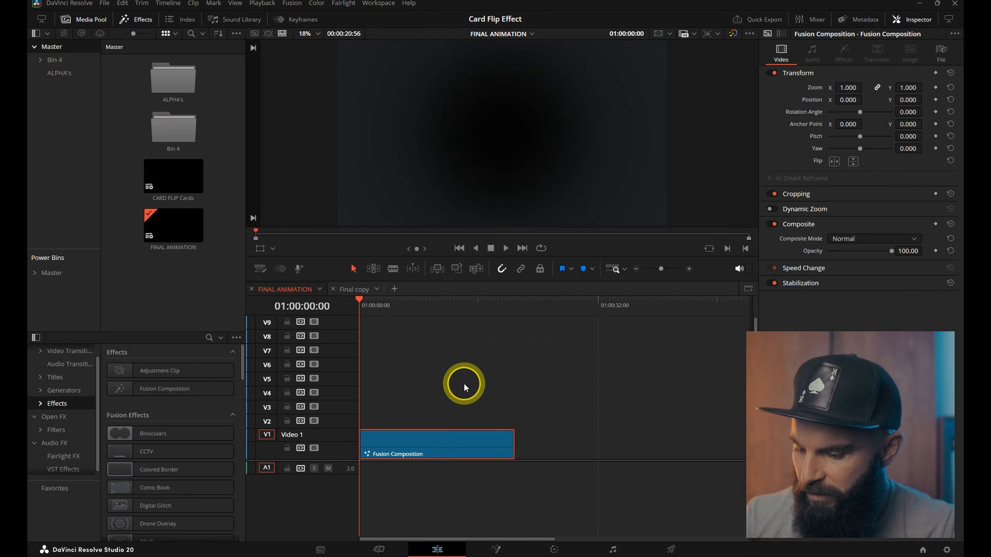
drag(142, 390, 516, 414)
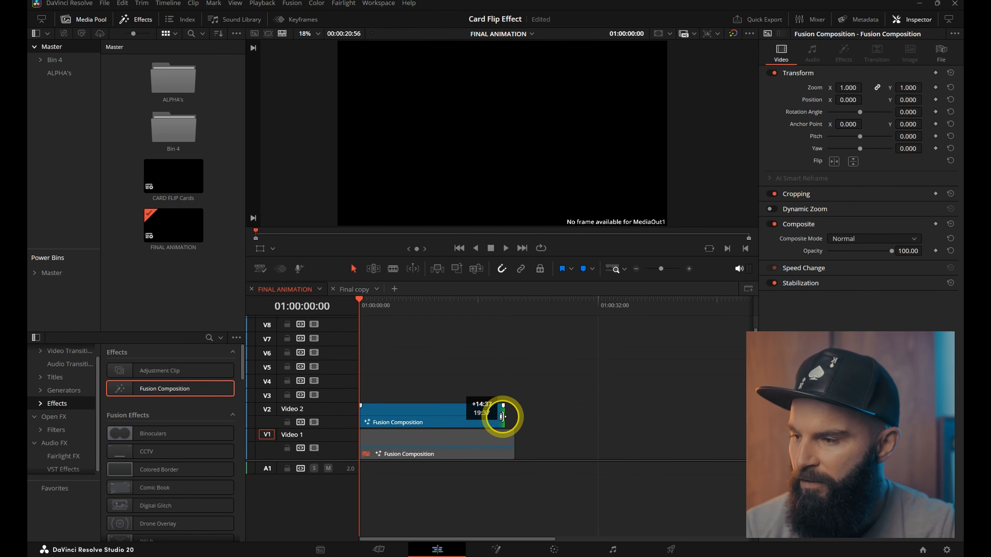
right_click(410, 408)
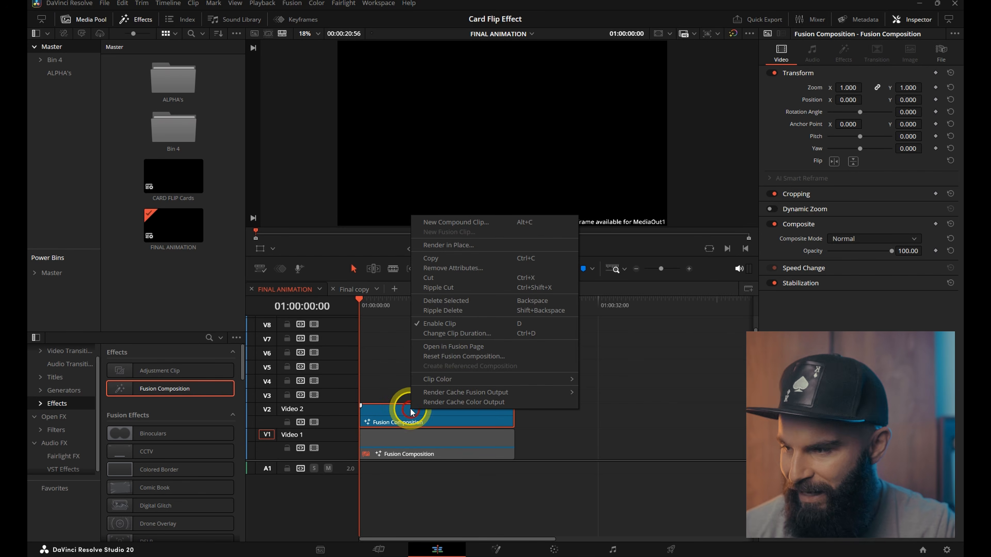
click(453, 346)
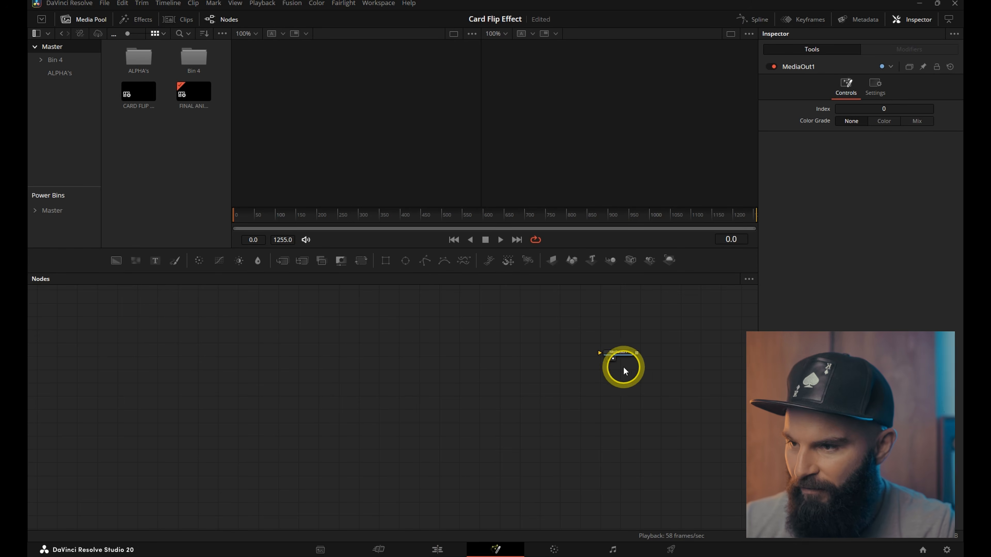
Add a Merge node before MediaOut1 and feed it with a Background node masked by an Ellipse.
mouse_move(623, 366)
mouse_down()
mouse_move(621, 354)
mouse_move(632, 381)
mouse_up()
key(shift+space)
text(merge)
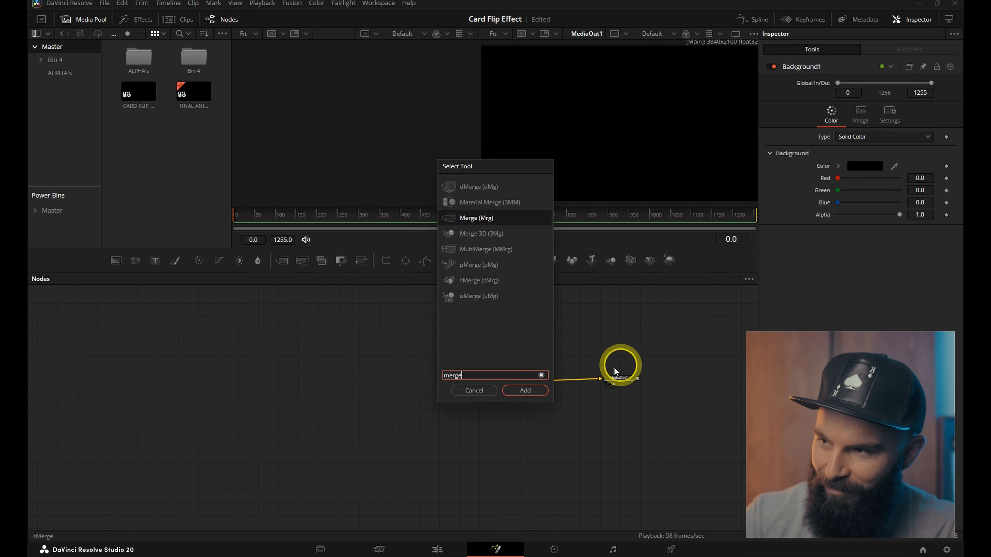
click(528, 393)
drag(520, 381, 547, 342)
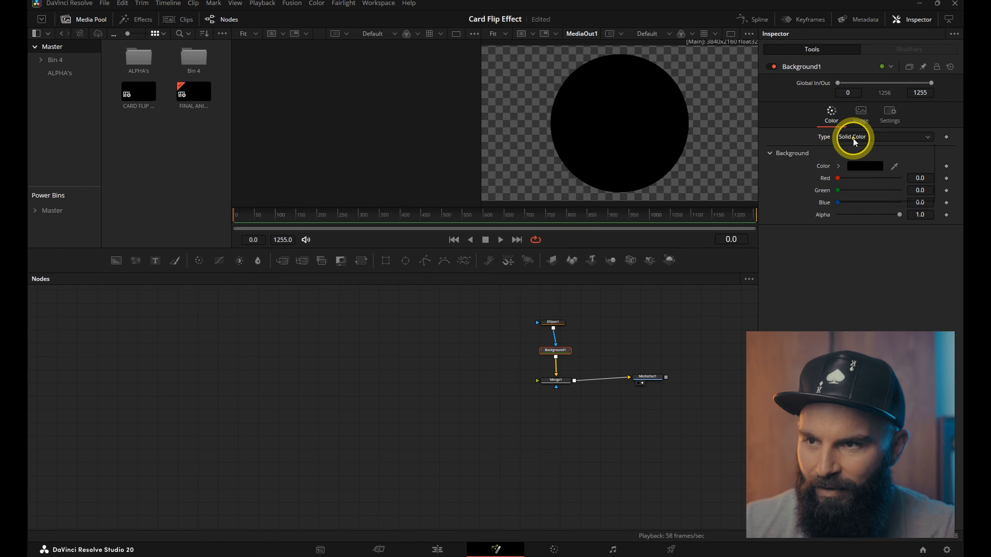
Change Background1 from a solid colour to a linear gradient running from purple to blue.
click(853, 142)
click(851, 195)
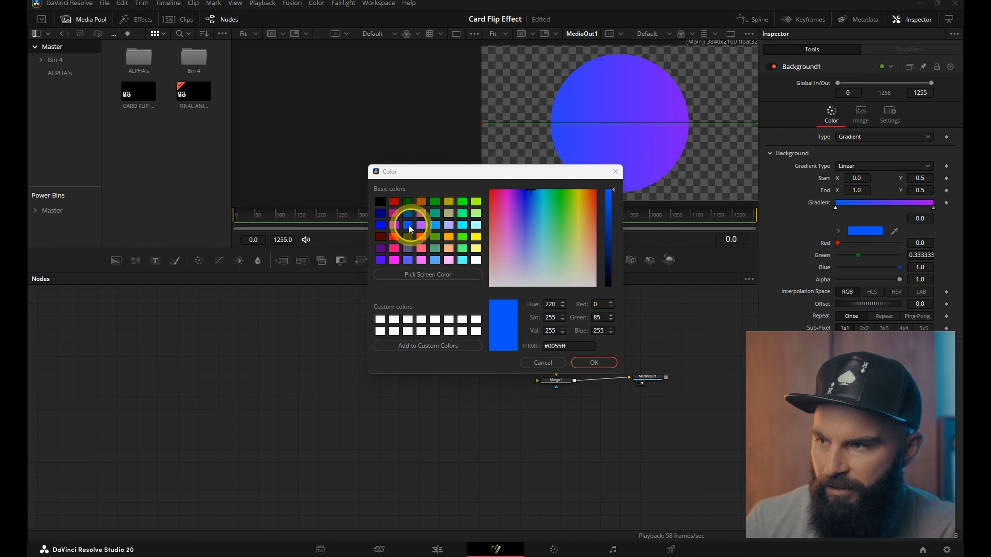
click(394, 225)
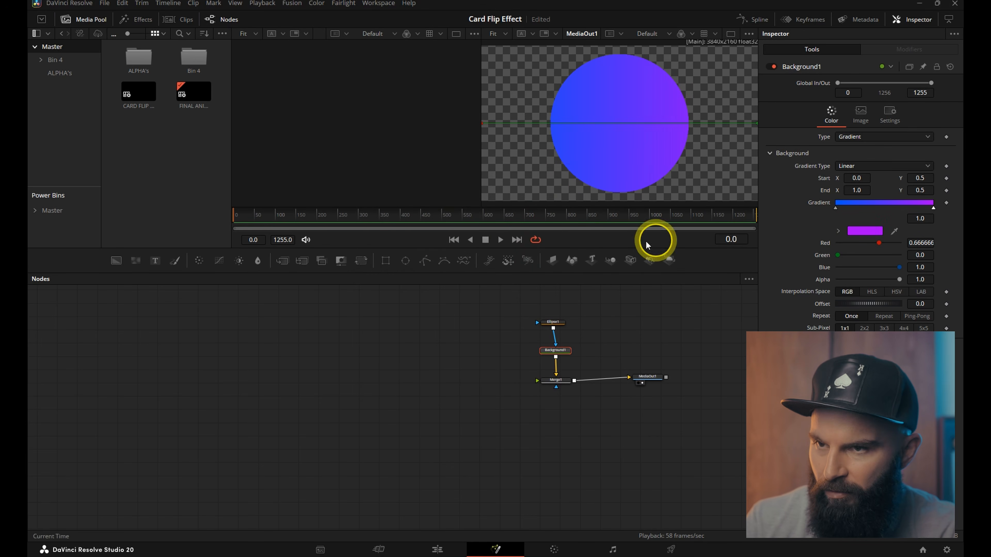
click(863, 232)
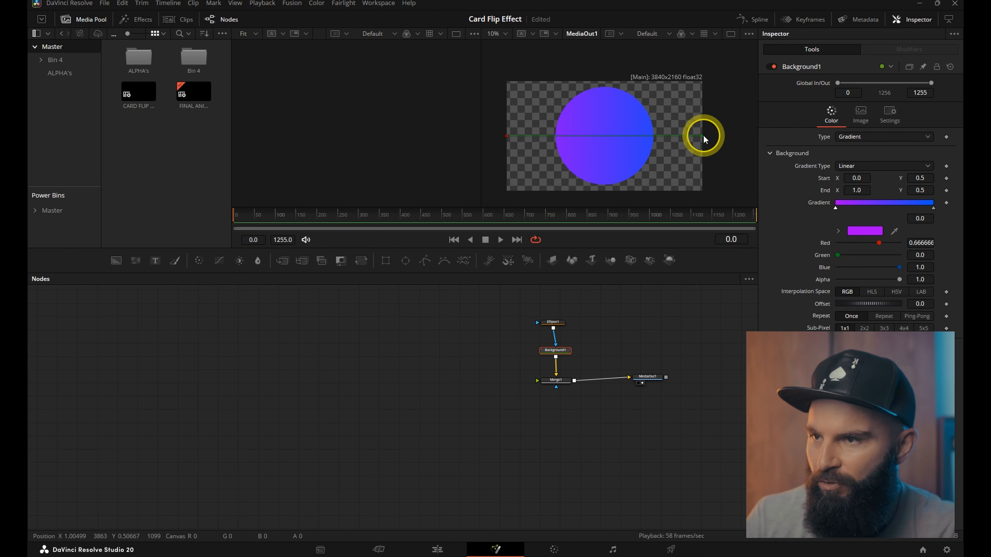
Turn Background1's gradient vertical, starting at about X 0.50, Y 0.79 and ending at about X 0.52, Y -0.17.
drag(702, 136, 621, 200)
drag(506, 136, 597, 67)
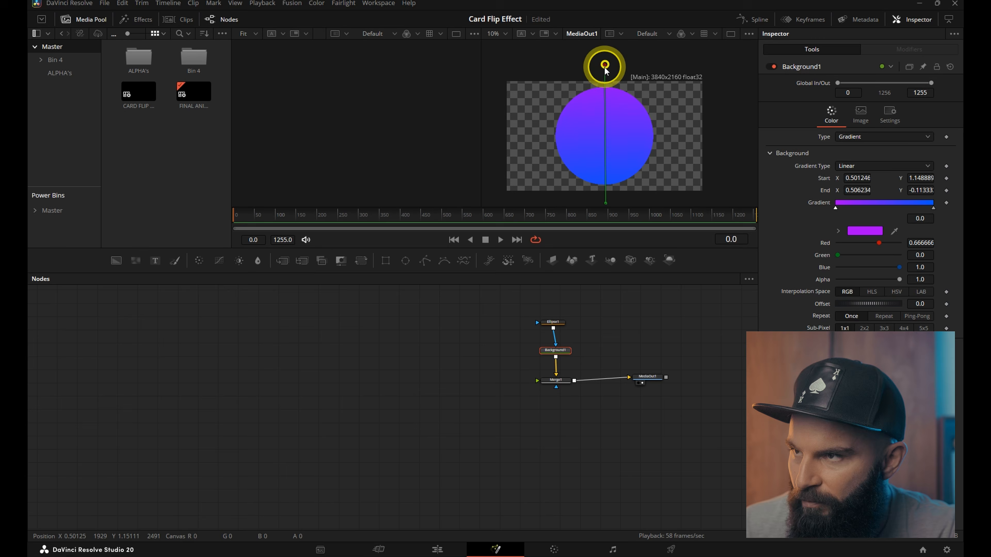
drag(604, 66, 604, 100)
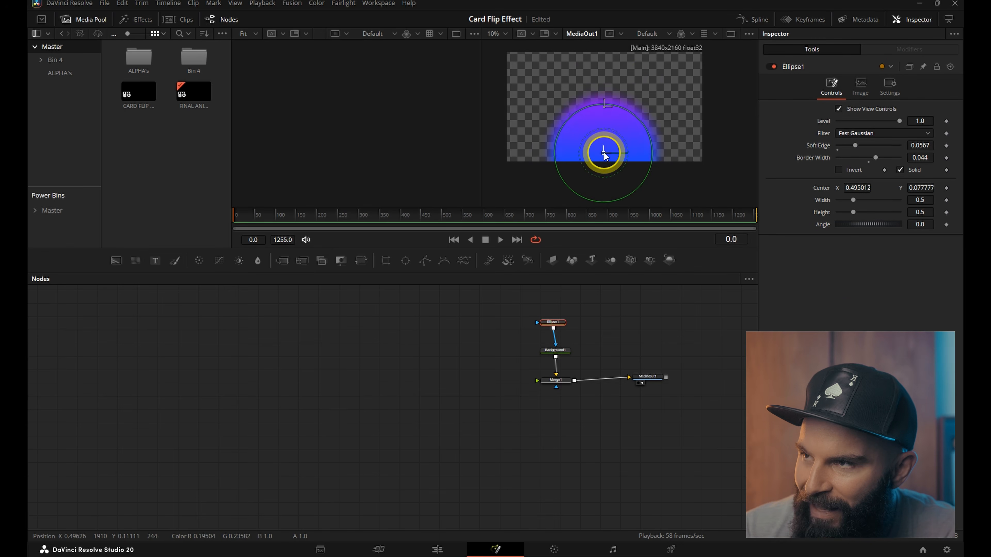
Move Ellipse1's center to about X 0.505, Y -0.18, with border width 0.2 and soft edge about 0.0315.
drag(605, 153, 606, 180)
drag(885, 158, 924, 163)
click(856, 145)
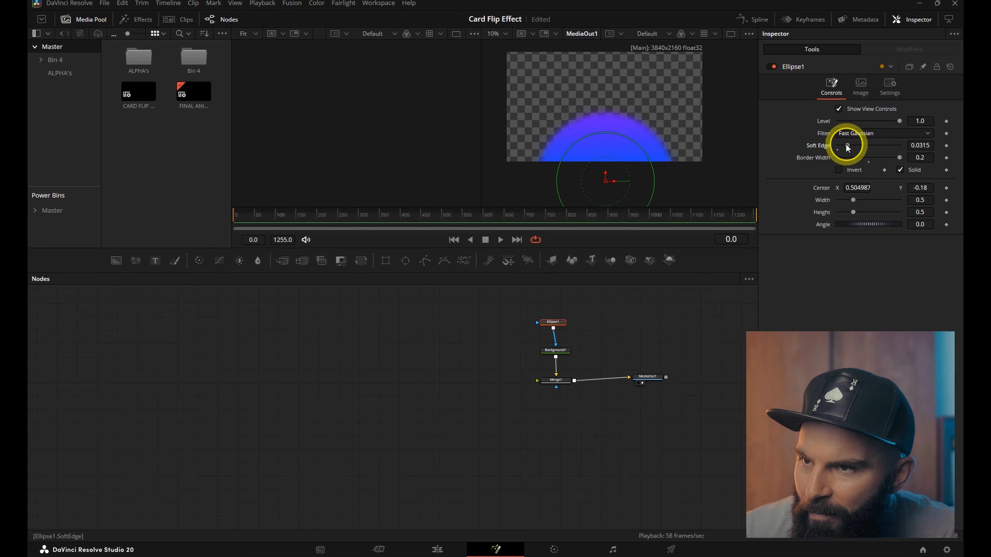
drag(845, 146, 847, 146)
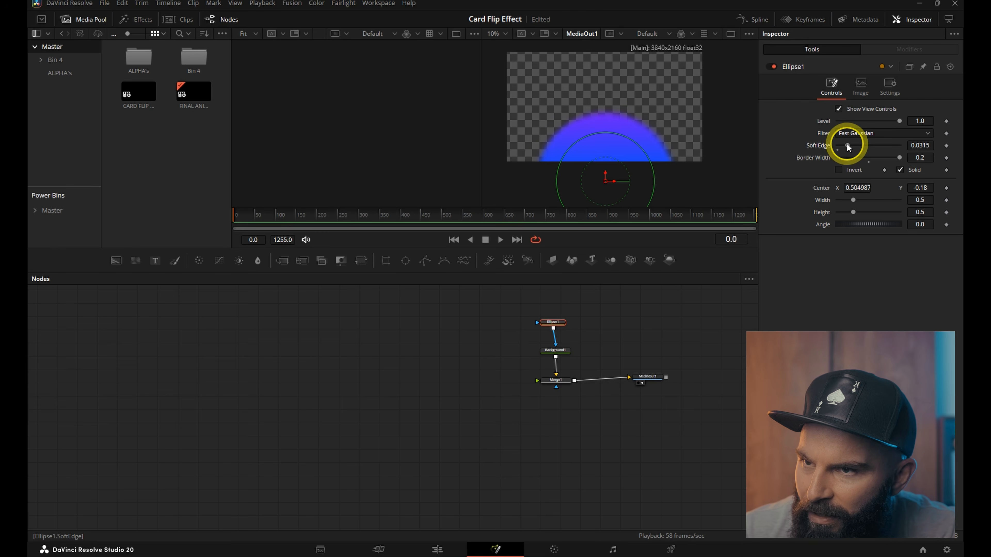
Move the Ellipse1 and Background1 nodes up and insert a Soft Glow node between Background1 and Merge1.
drag(564, 352, 564, 339)
drag(573, 302, 560, 339)
drag(563, 338, 571, 320)
click(556, 328)
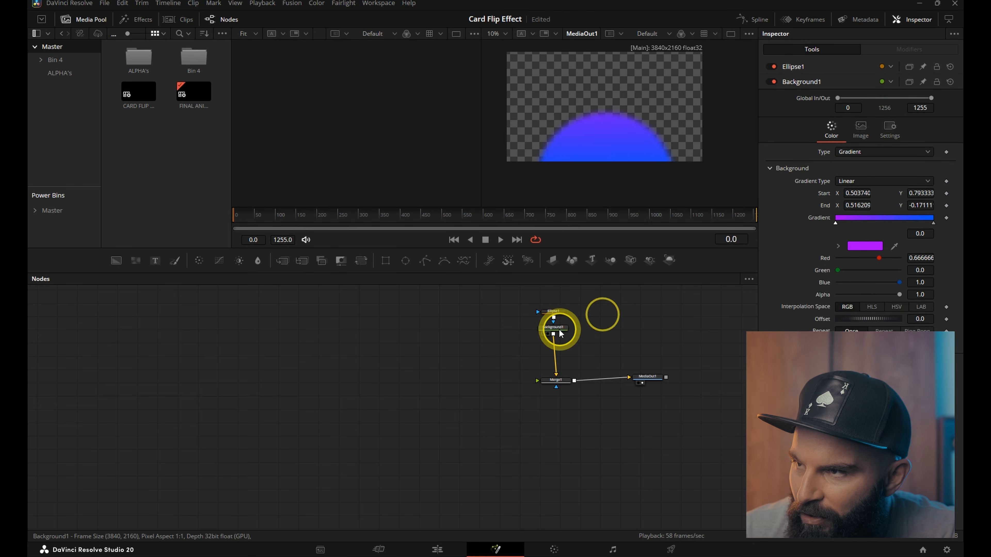
key(shift+space)
text(sof)
key(Return)
Lower the ellipse and shift Background1's gradient to start at about X 0.50, Y 0.29 and end at about X 0.52, Y -0.37.
drag(601, 159, 605, 211)
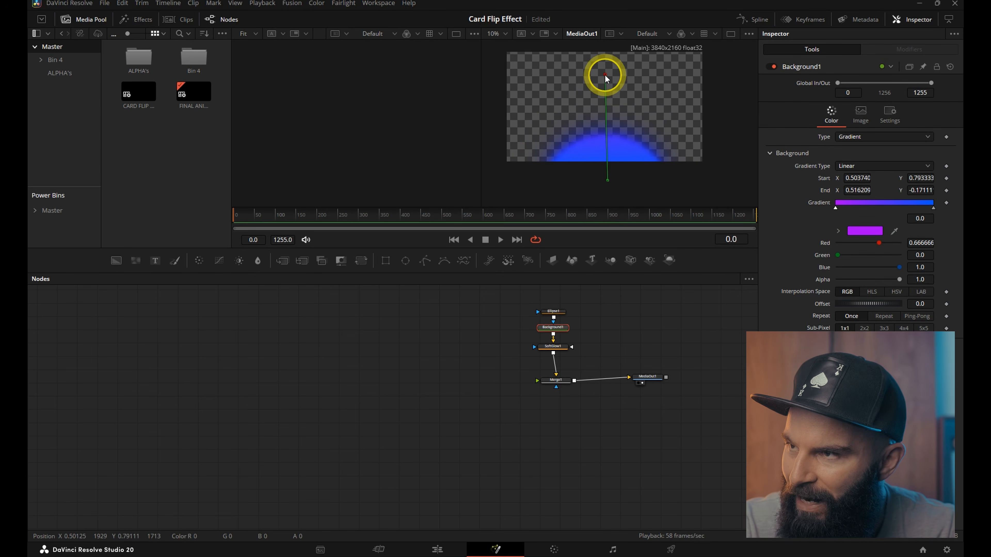
drag(605, 77, 606, 209)
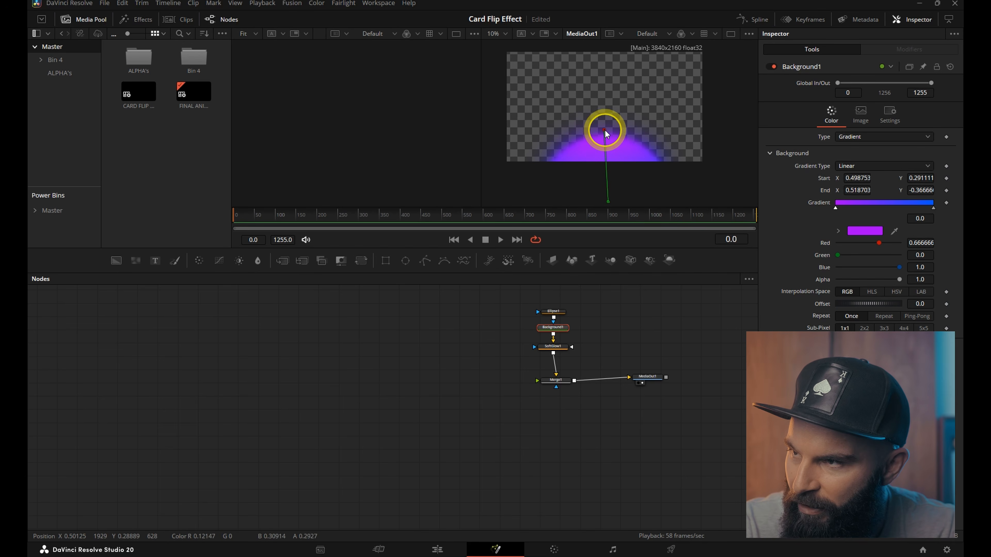
drag(606, 132, 605, 130)
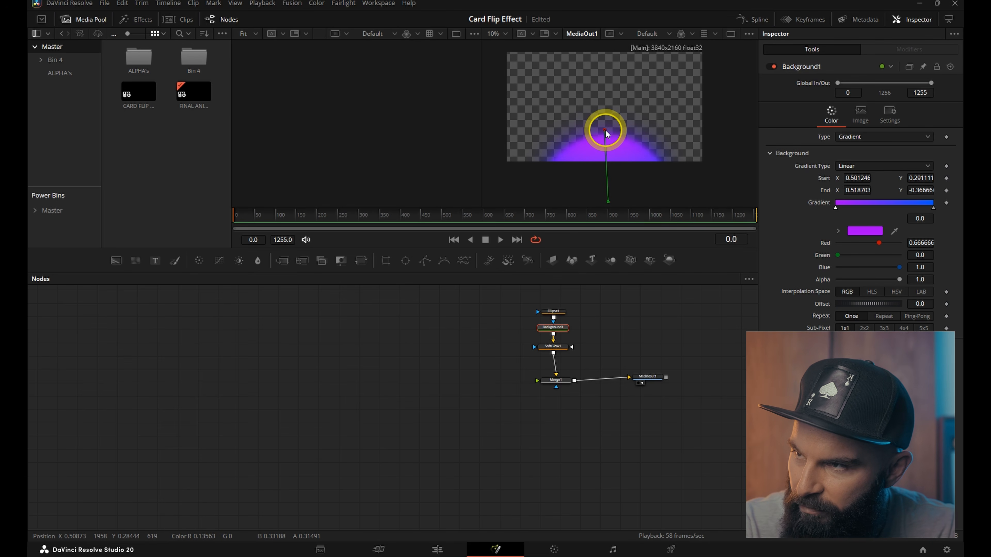
Insert a Glow node between Background1 and SoftGlow1.
key(shift+space)
text(soft)
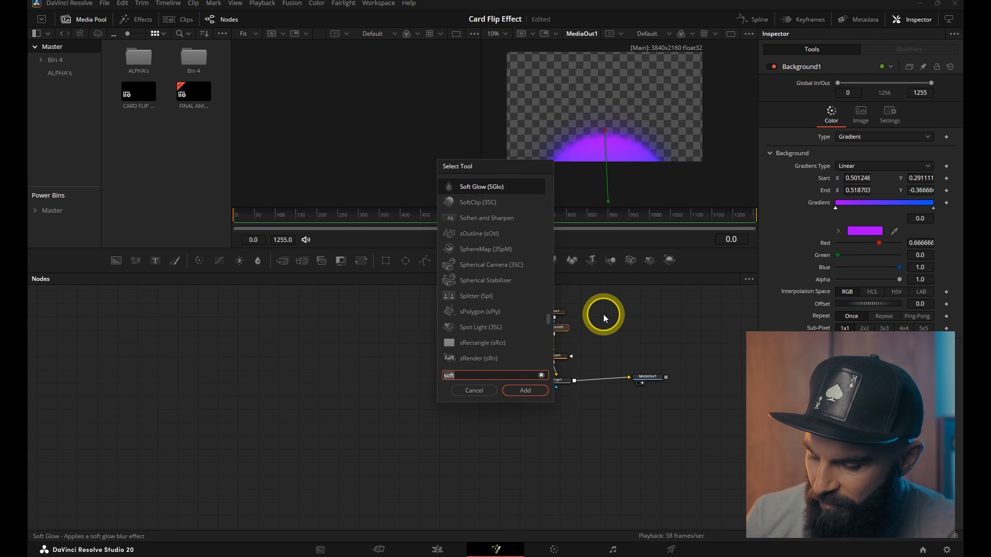
key(BackSpace)
key(BackSpace)
key(BackSpace)
key(BackSpace)
text(glow)
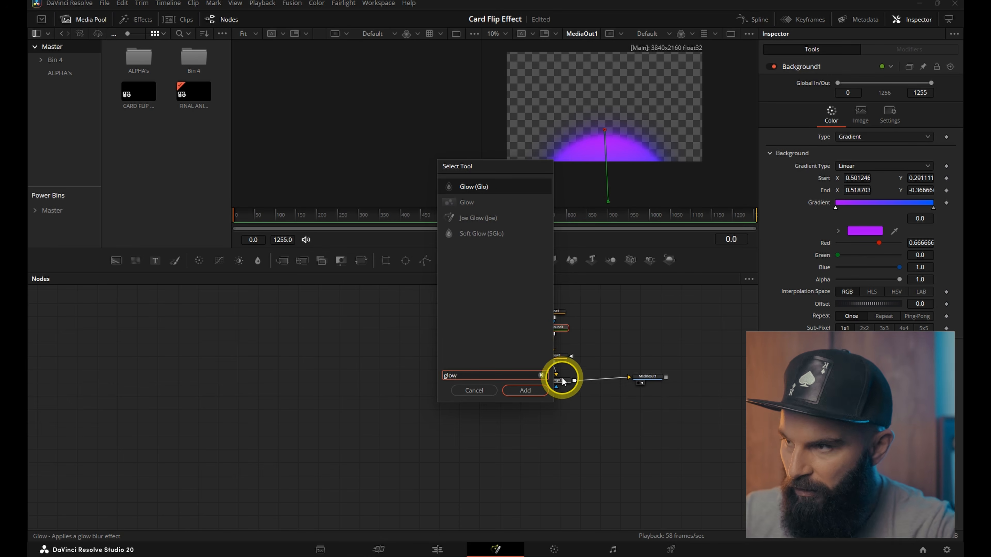
click(525, 390)
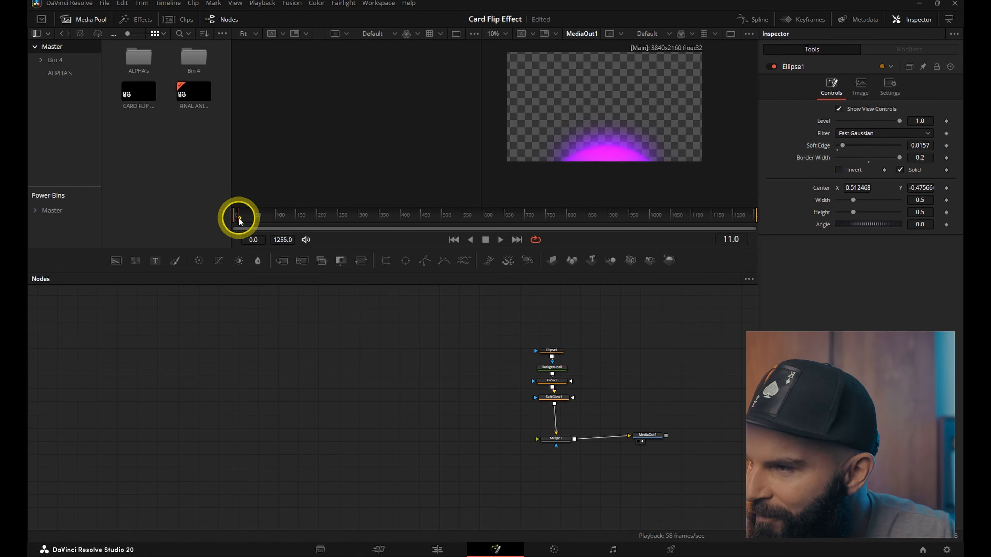
Keyframe Ellipse1's Center at frames 0 and 50, and return the playhead to frame 0.
drag(239, 221, 210, 221)
click(947, 188)
click(258, 215)
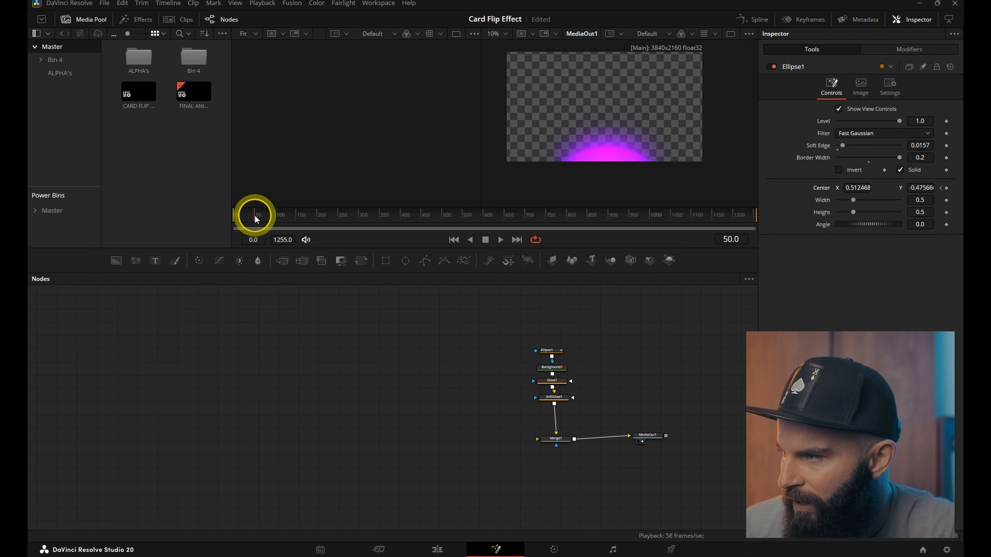
click(946, 188)
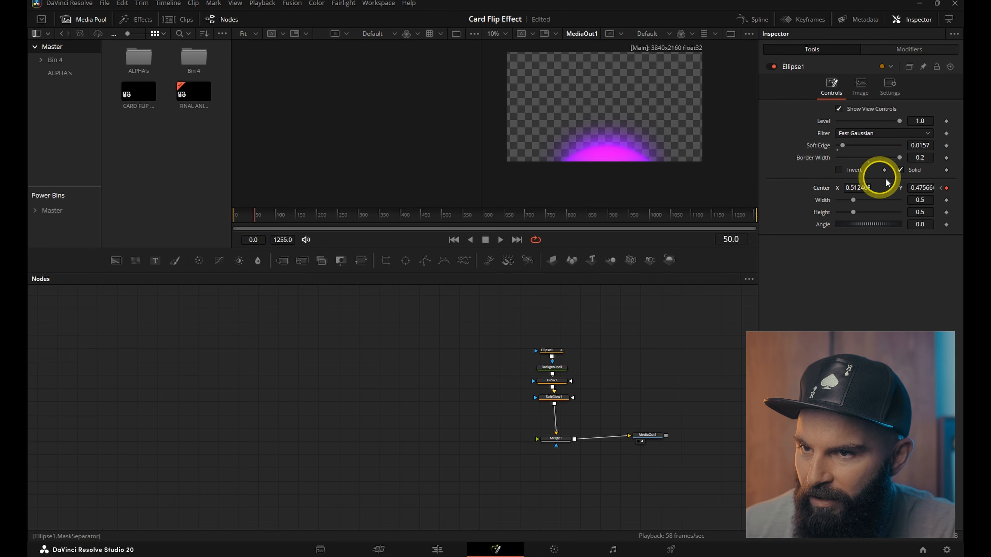
drag(248, 220, 222, 220)
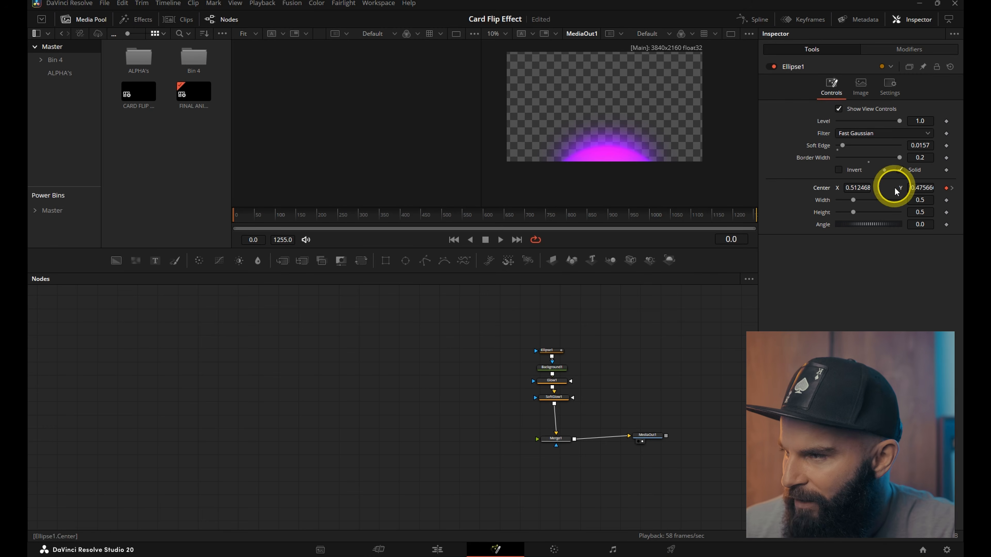
Set Ellipse1's Center Y to about -0.303 at frame 0 and smooth its displacement curve, stretching the ease into the frame 50 keyframe.
drag(919, 188, 560, 186)
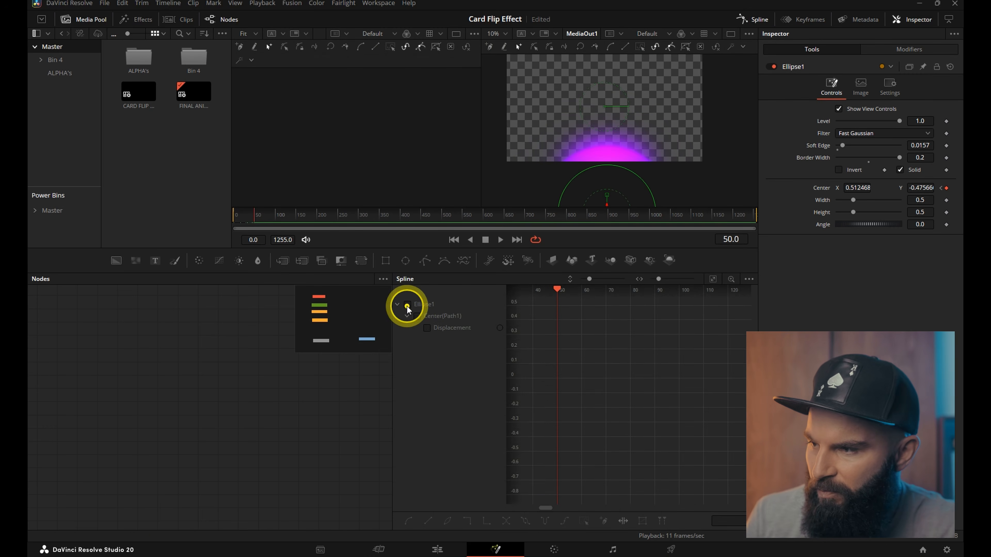
click(408, 304)
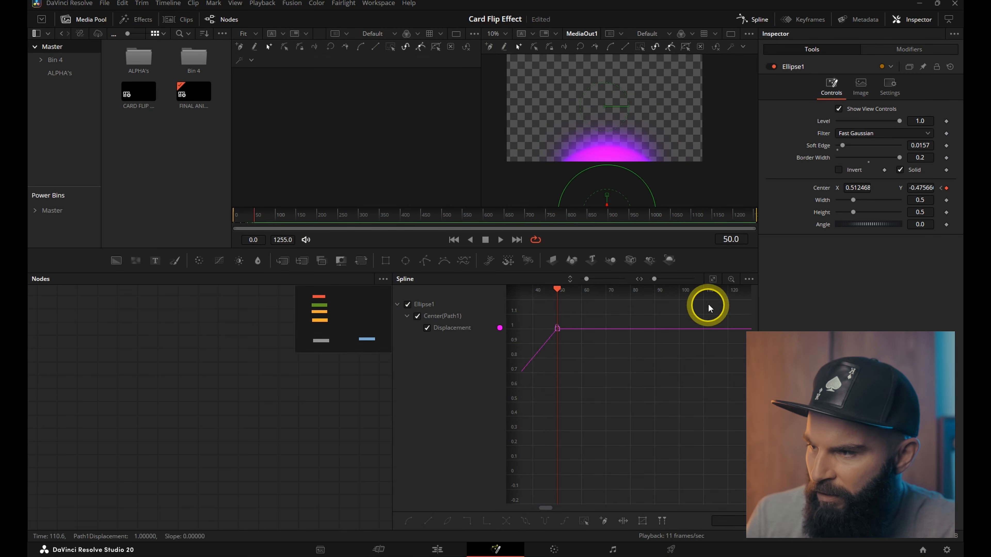
click(712, 278)
key(s)
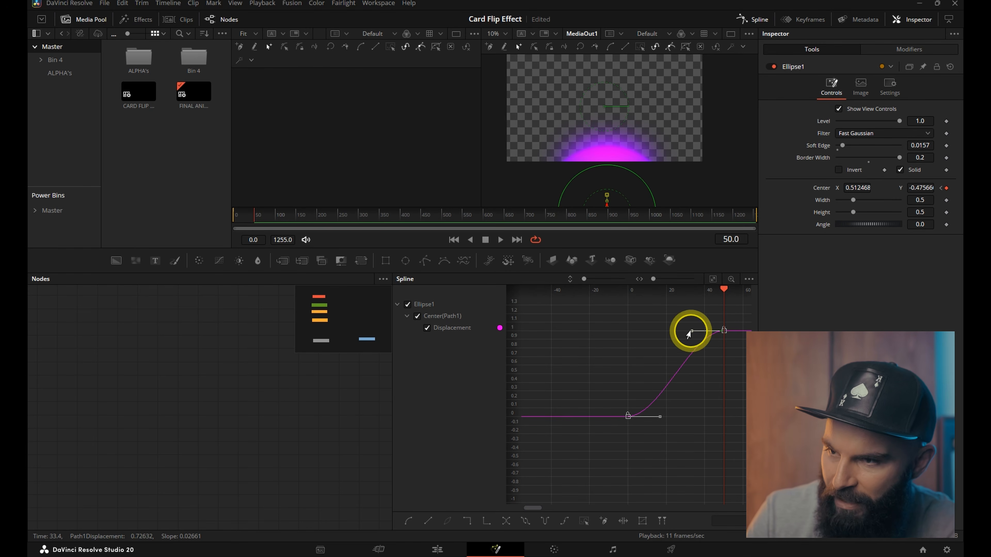
drag(723, 288, 627, 288)
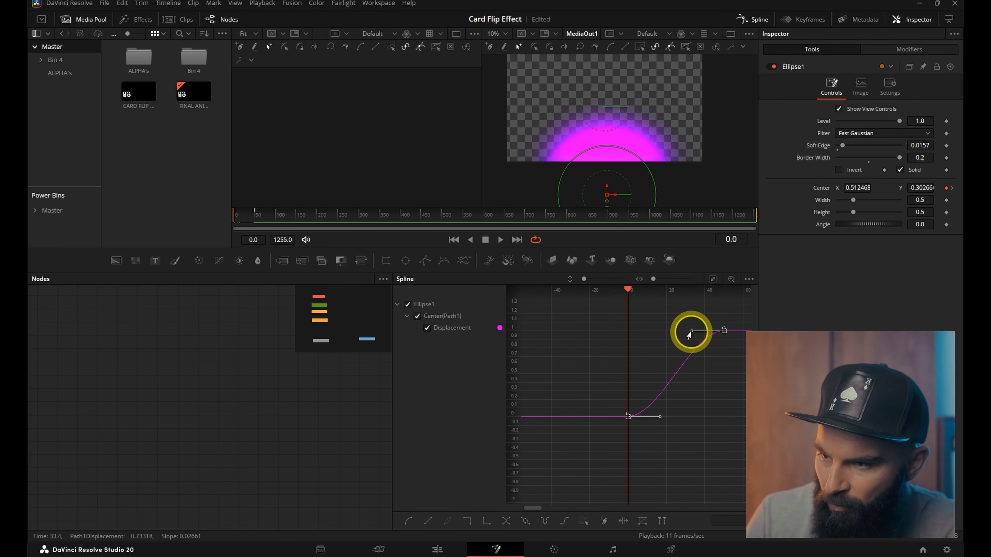
drag(692, 332, 625, 336)
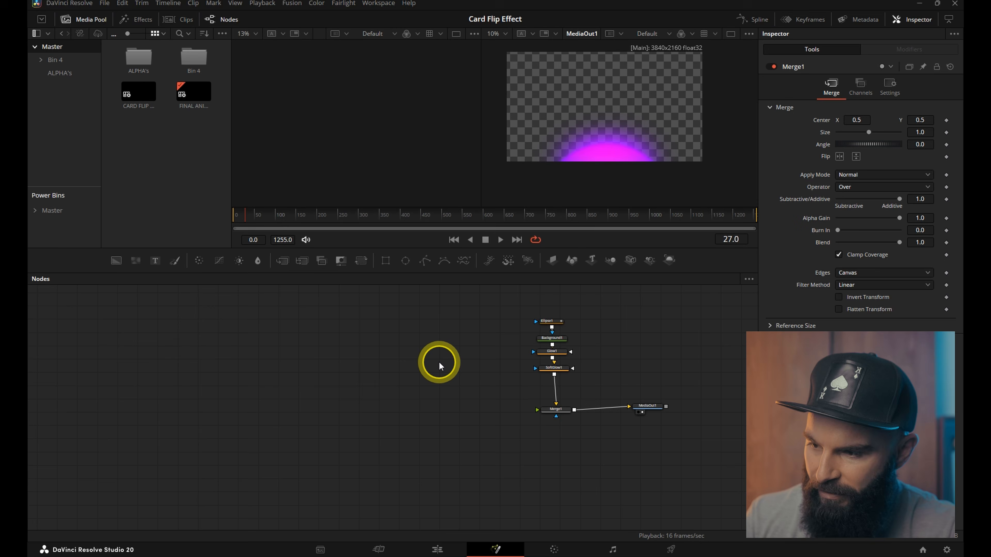
Add a DVE node and place it ahead of Merge1, connected to Merge1's background input.
key(shift+space)
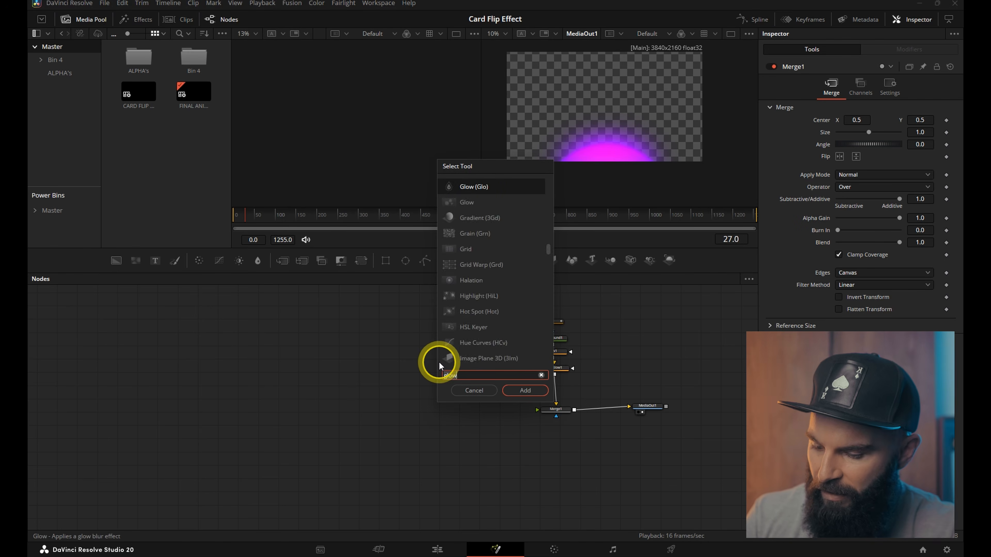
text(dve)
key(Return)
mouse_move(506, 415)
mouse_down()
mouse_move(537, 410)
mouse_move(474, 411)
mouse_move(488, 413)
mouse_up()
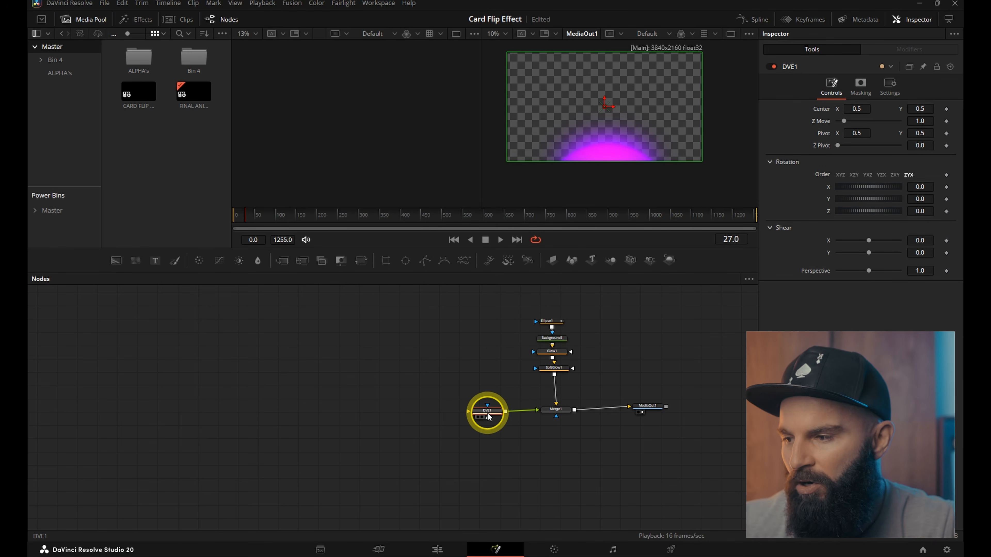
Add a Merge node, pull it out from between DVE1 and Merge1, and connect its output to DVE1's input.
key(shift+space)
text(m)
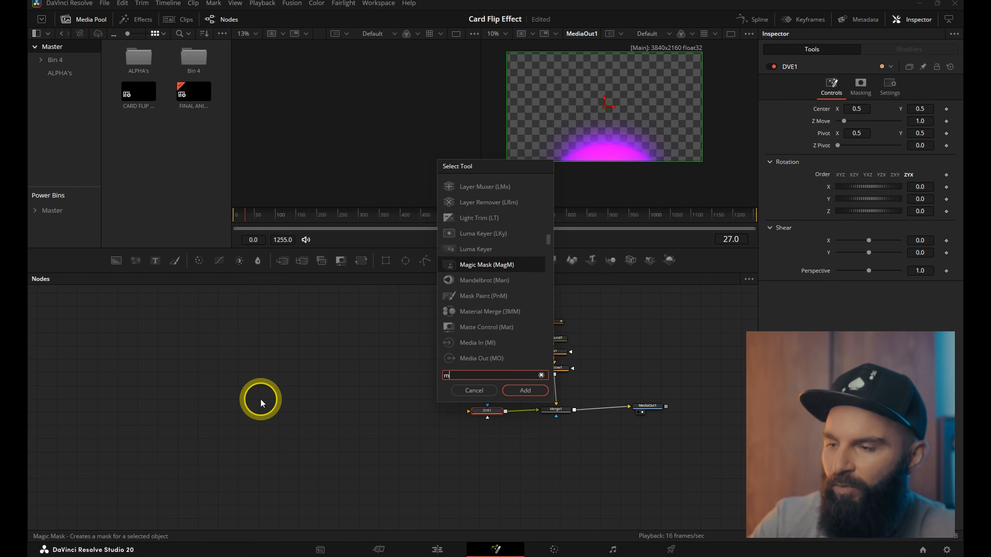
text(erg)
click(521, 392)
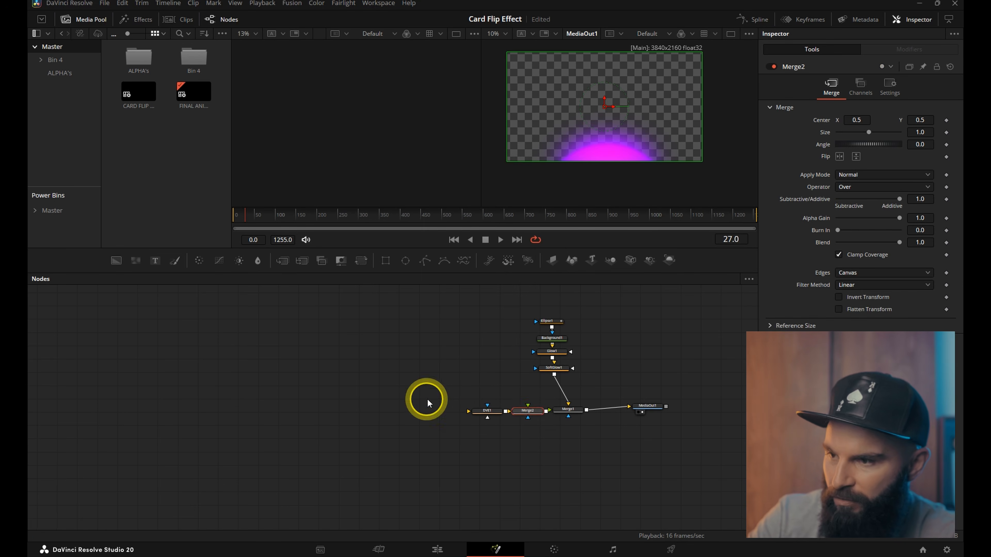
drag(505, 411, 562, 411)
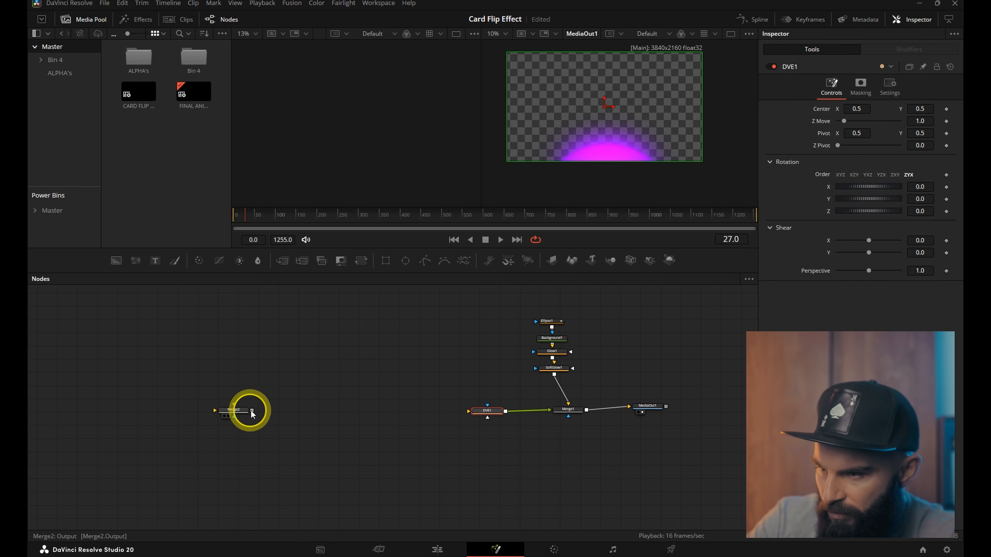
drag(252, 411, 473, 411)
click(234, 410)
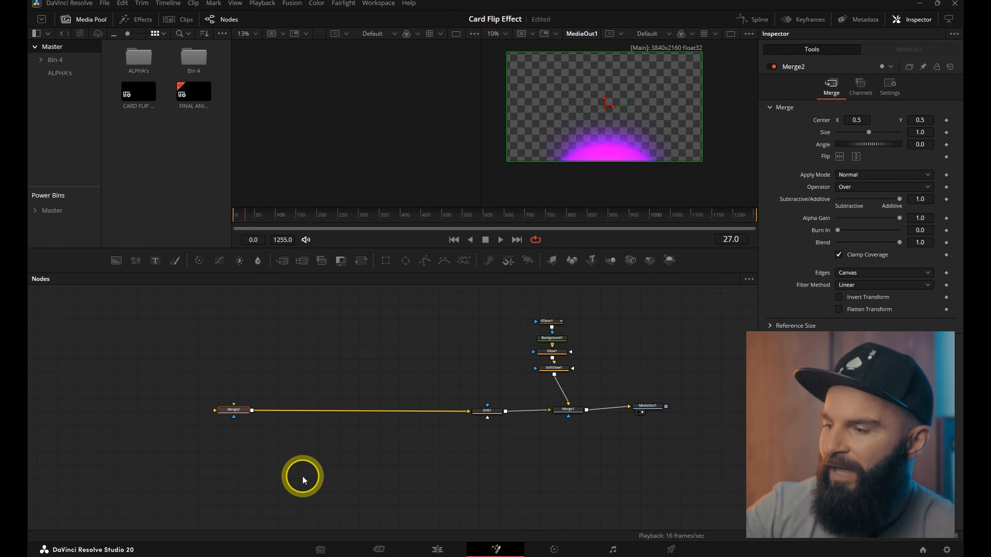
Chain five more Merge nodes after Merge2, ahead of DVE1.
key(shift+space)
text(merg)
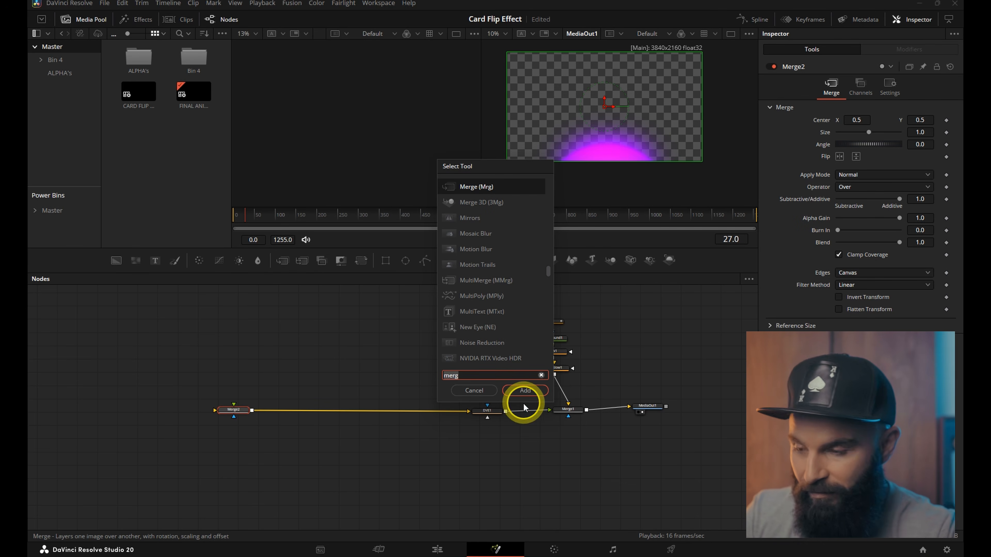
click(525, 390)
key(shift+space)
click(525, 391)
key(shift+space)
click(533, 391)
key(shift+space)
click(525, 391)
key(shift+space)
click(523, 391)
Add two more Merge nodes at the end of the chain and reposition the Merge2 to Merge9 row with clearance before DVE1.
drag(191, 383, 346, 411)
click(345, 410)
key(shift+space)
click(528, 392)
key(shift+space)
click(525, 390)
drag(407, 425, 153, 415)
click(227, 458)
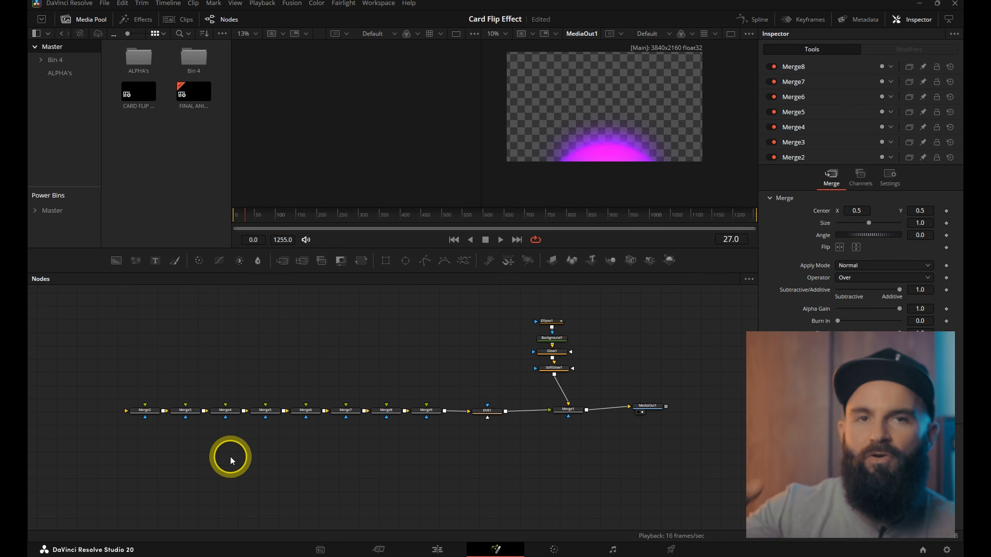
Bring Card Front.mxf from the ALPHA's bin into the node graph and connect it to Merge2.
double_click(128, 69)
click(212, 160)
drag(194, 158, 146, 359)
drag(150, 410, 150, 412)
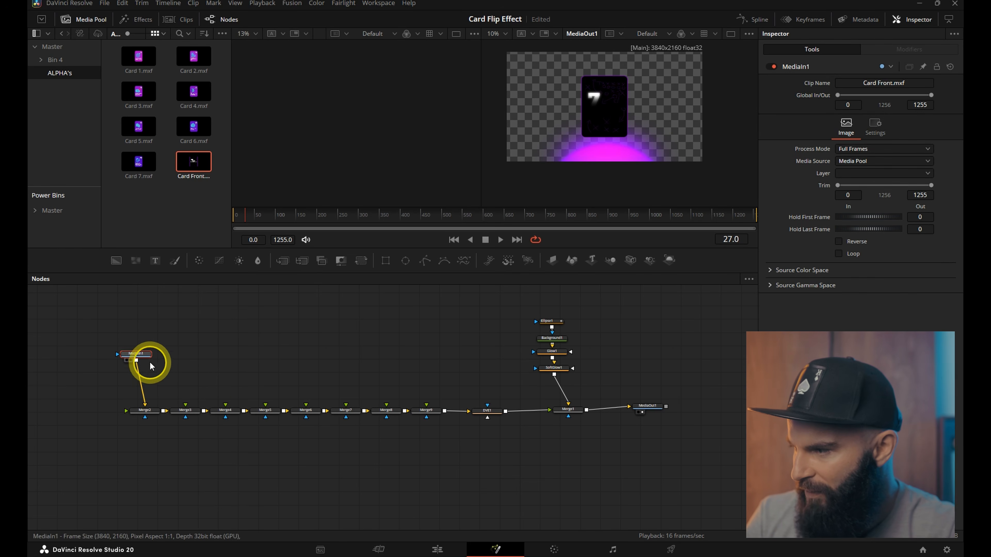
drag(148, 361, 153, 368)
Bring in Card 1.mxf through Card 7.mxf and connect them in order to Merge3 through Merge9.
click(145, 57)
drag(137, 58, 185, 405)
drag(204, 59, 230, 368)
drag(244, 366, 227, 408)
drag(143, 95, 270, 370)
drag(284, 367, 272, 410)
drag(194, 92, 305, 367)
drag(304, 373, 305, 408)
drag(139, 127, 345, 369)
drag(346, 376, 346, 409)
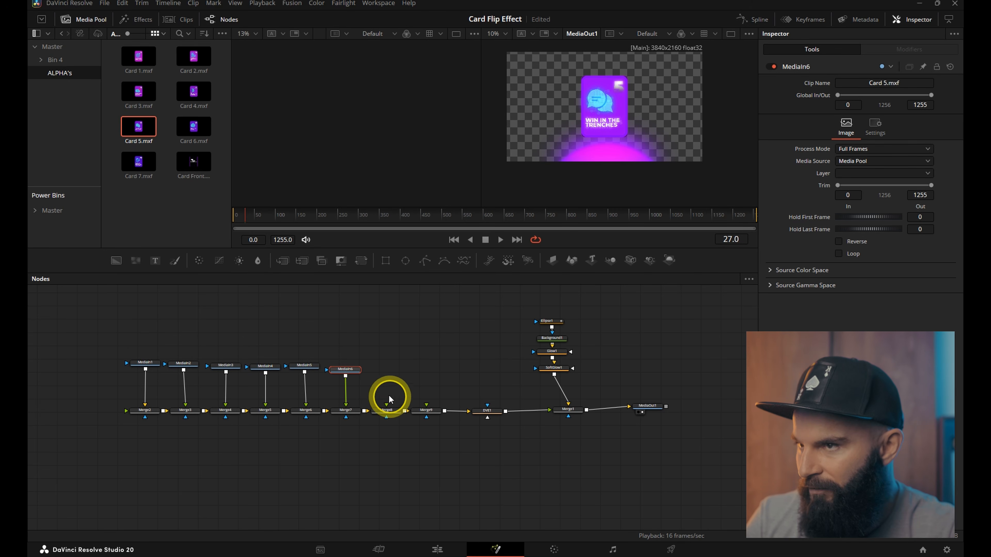
drag(138, 161, 426, 405)
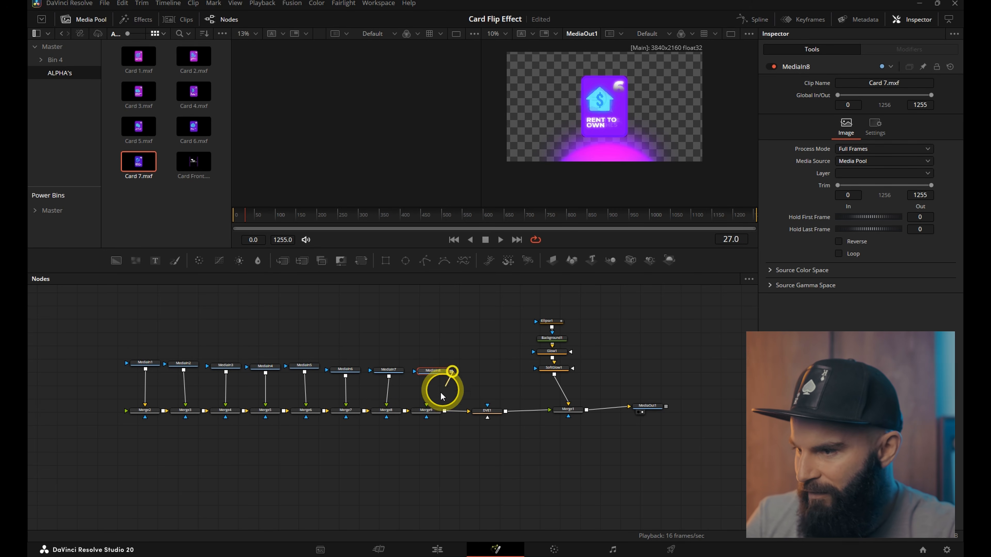
Set Blend to 0.0 on Merge9 down through Merge3 so only the Card Front clip on Merge2 shows.
click(426, 410)
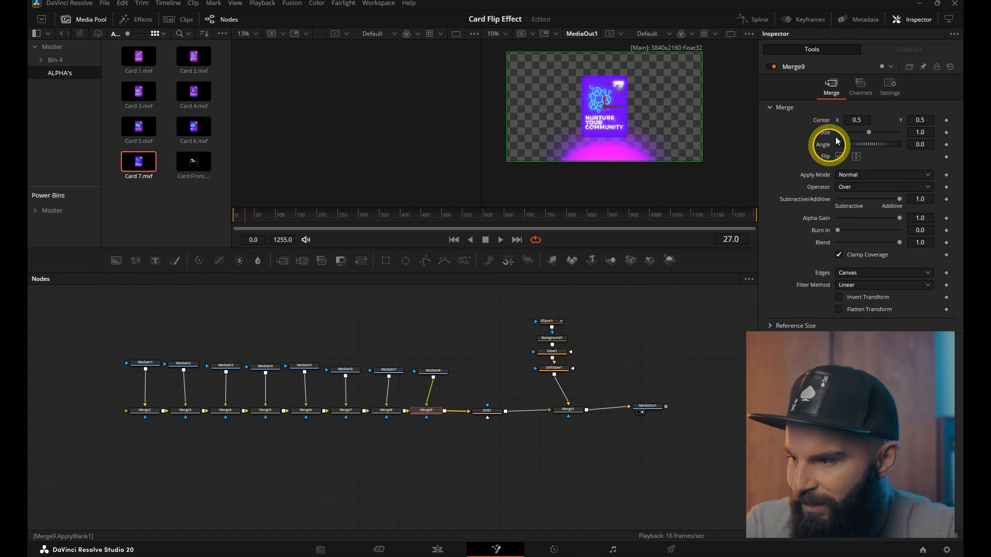
click(889, 87)
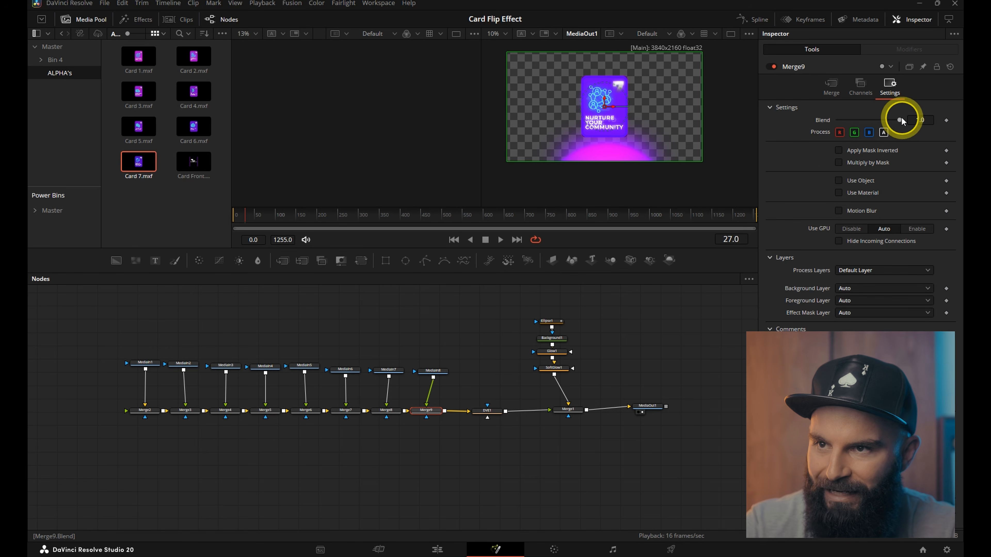
click(392, 412)
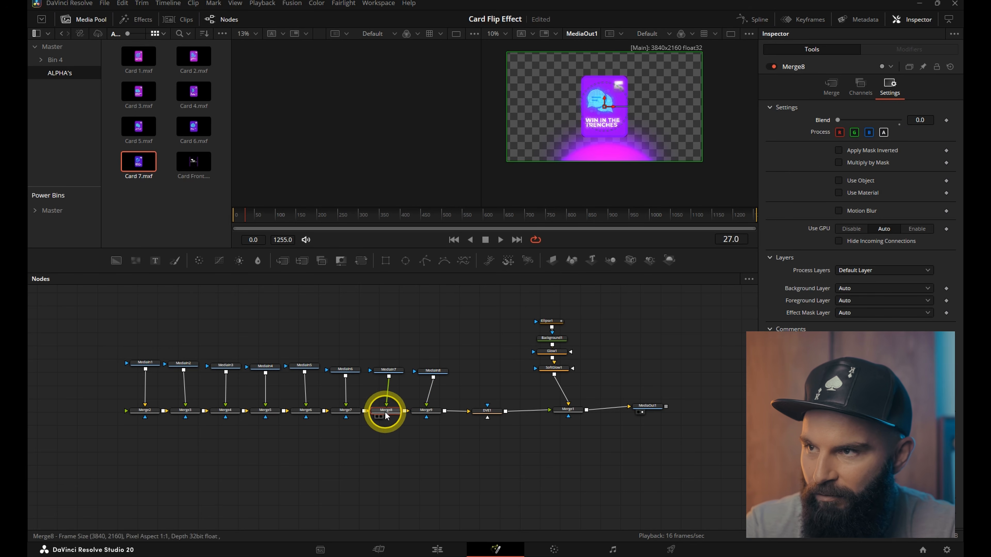
click(348, 412)
click(885, 93)
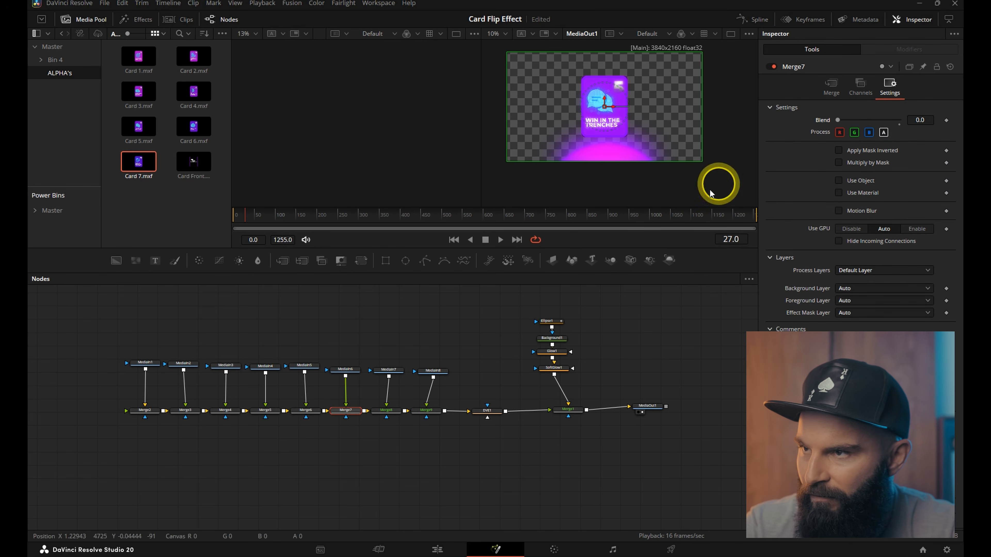
click(308, 410)
click(891, 90)
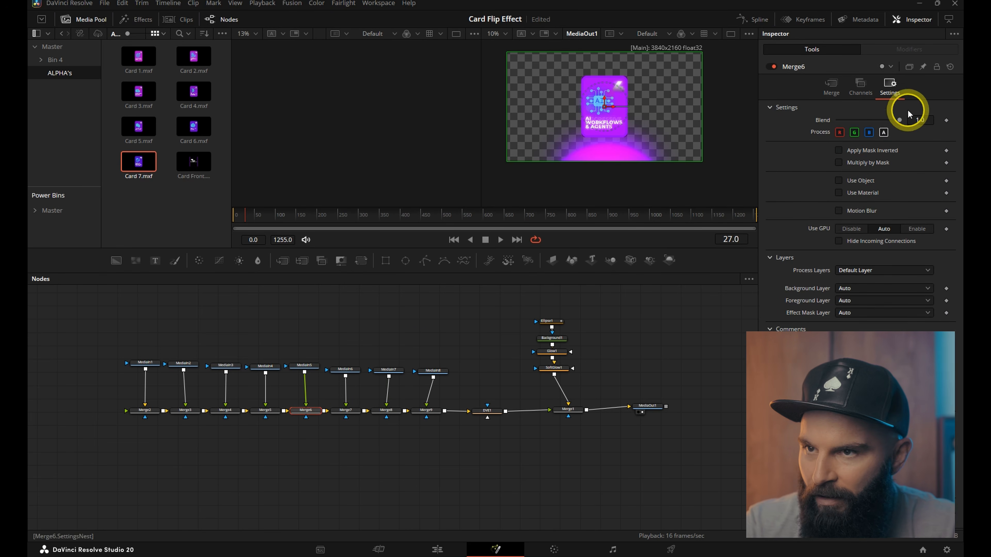
drag(899, 121, 817, 120)
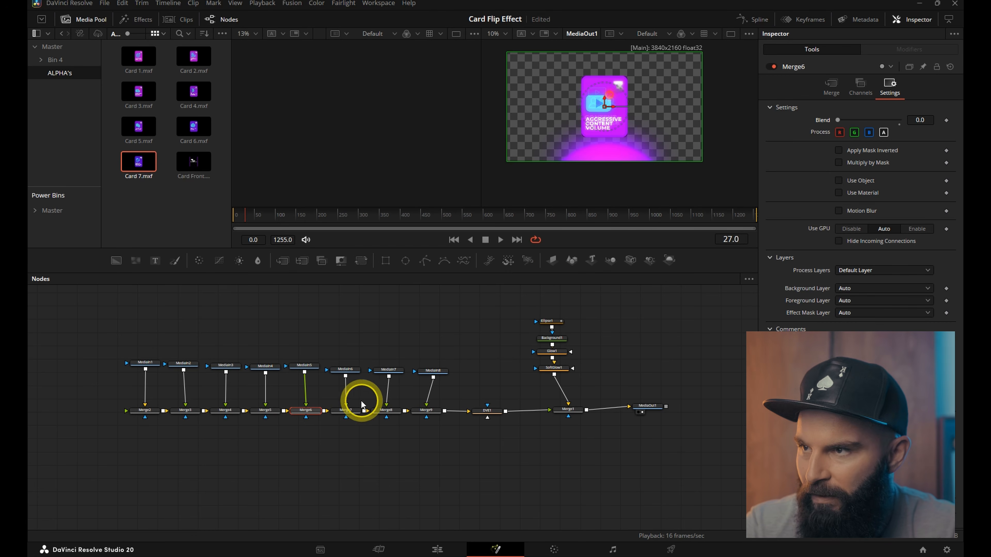
click(231, 411)
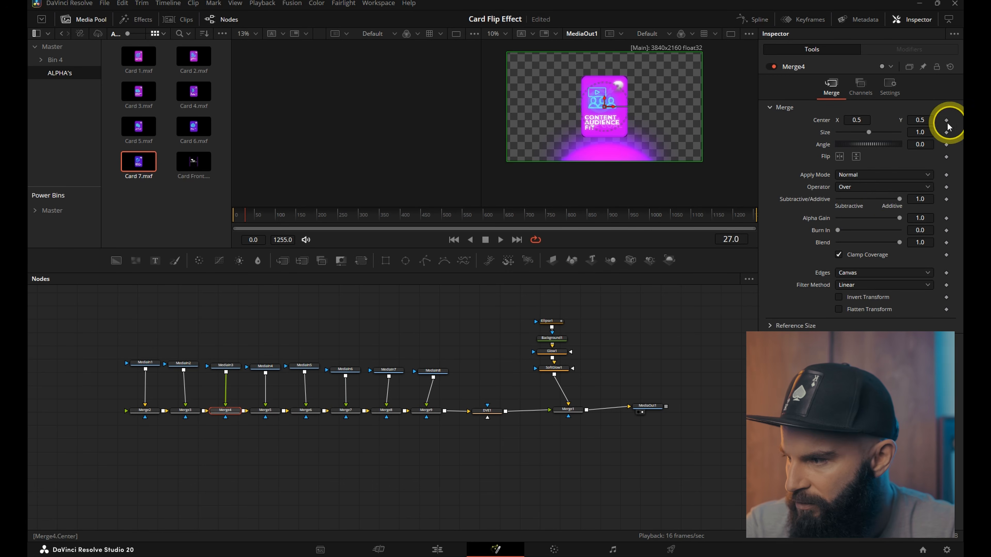
click(889, 86)
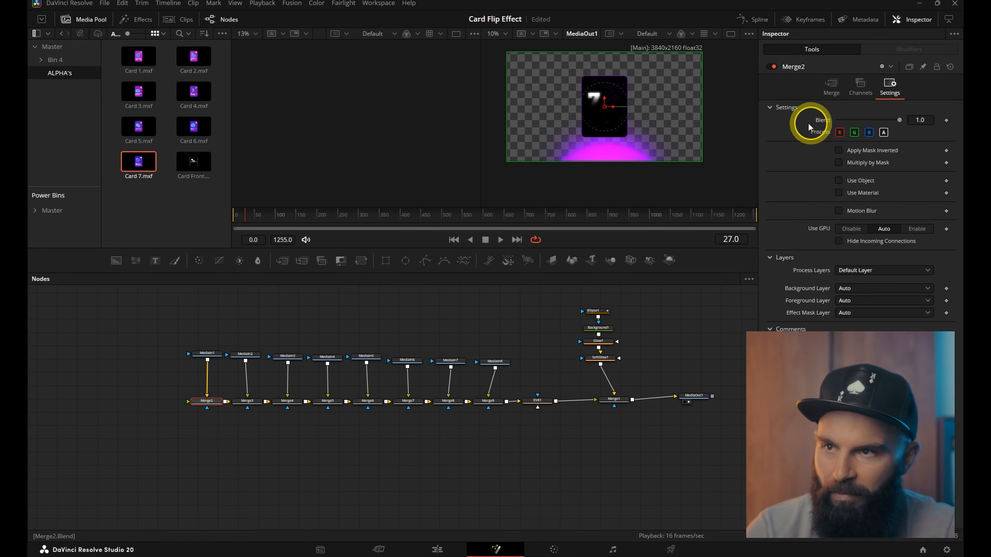
Move MediaIn1 up and insert a Transform node between it and Merge2.
drag(218, 355, 213, 340)
key(shift+space)
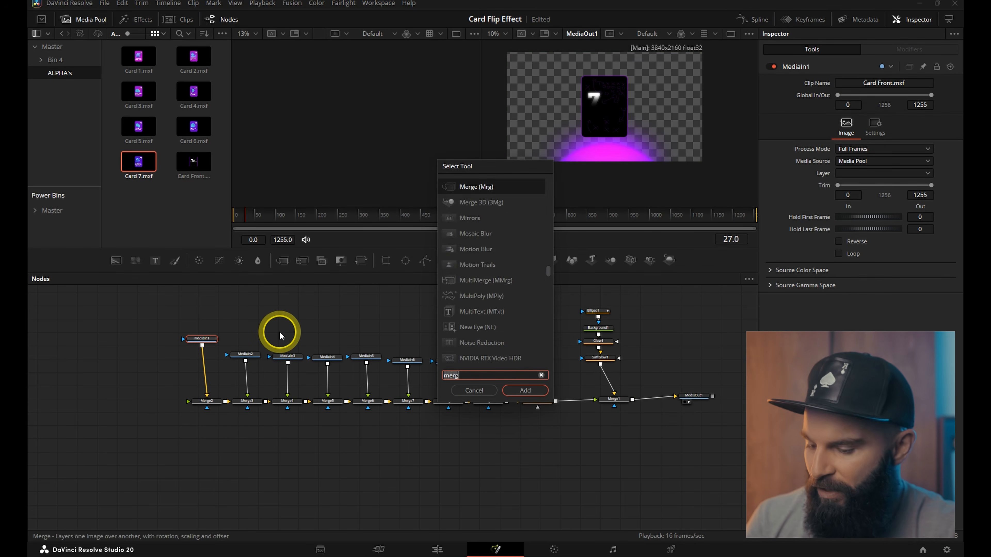
text(tra)
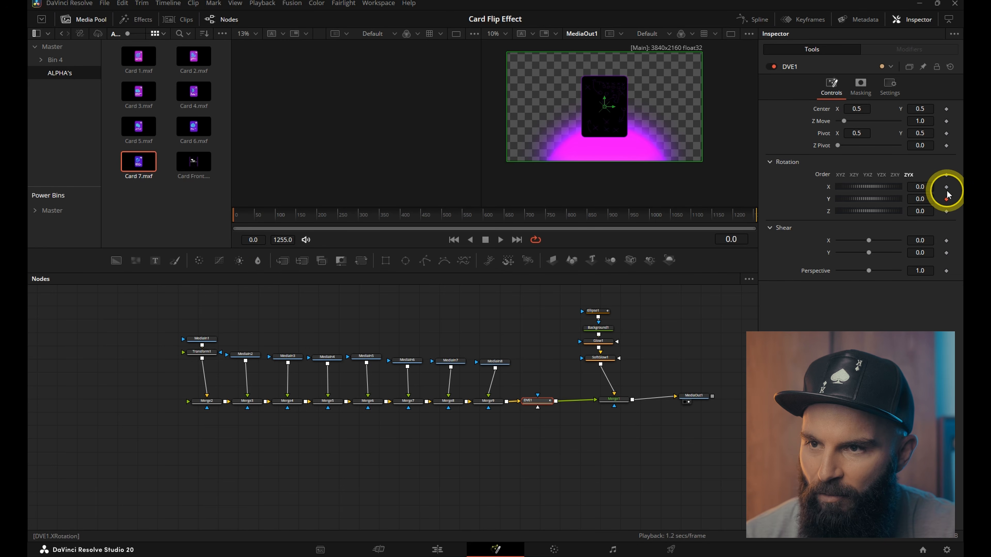
Keyframe DVE1's Z Move, X rotation and Y rotation at frames 0 and 30.
click(946, 188)
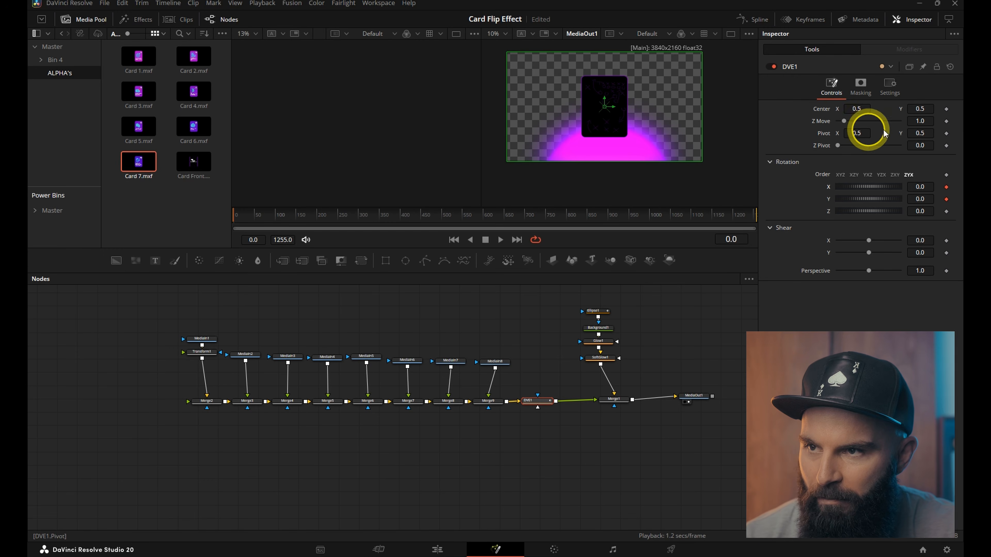
click(947, 122)
click(241, 215)
drag(246, 215, 246, 216)
click(946, 199)
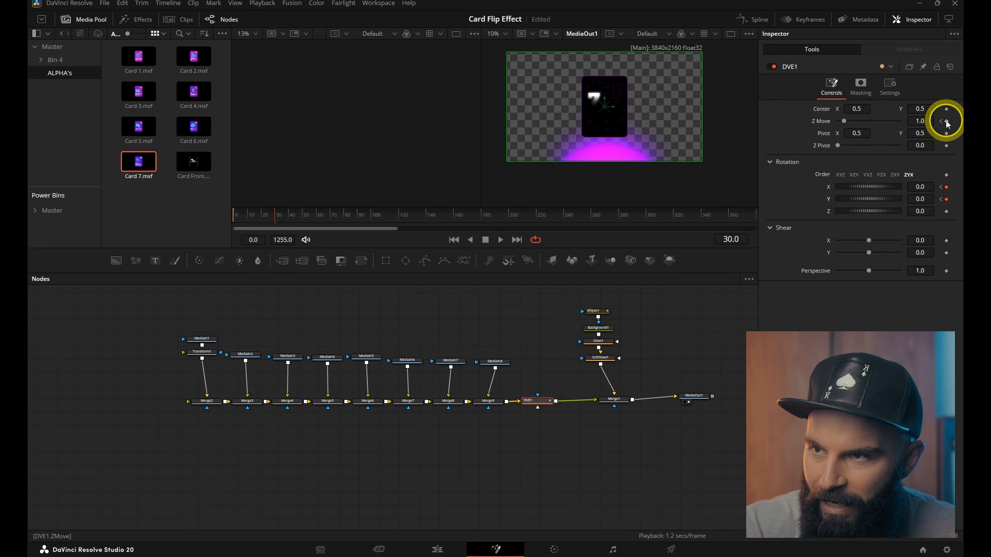
At frame 0, set DVE1's X rotation to -13.1, Y rotation to -86.1 and Z Move to 0.42.
drag(274, 219, 214, 221)
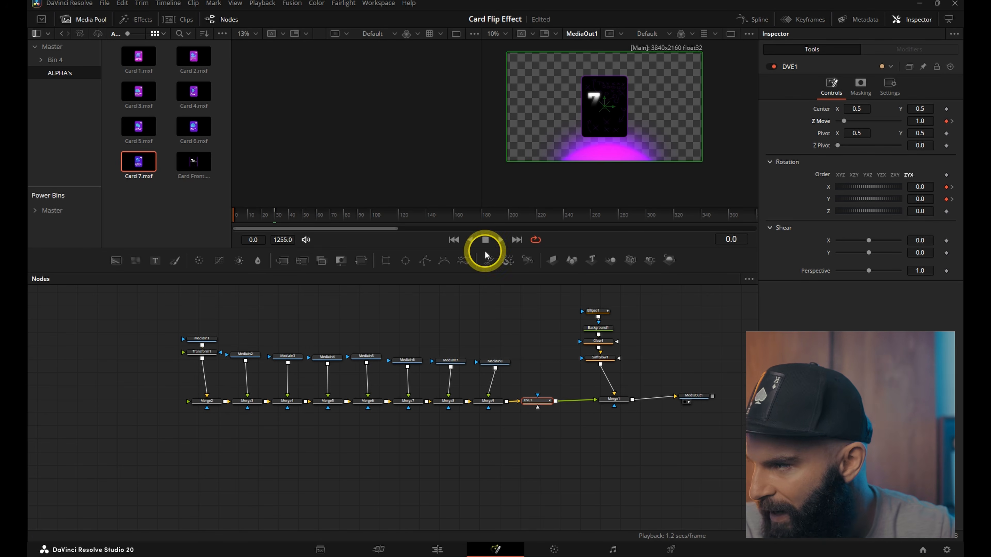
drag(867, 187, 876, 187)
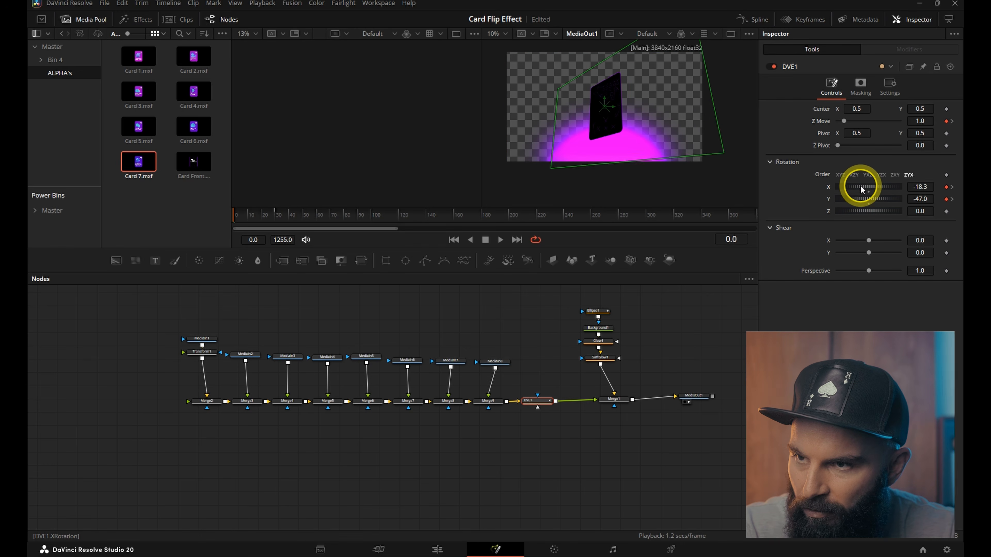
drag(860, 185, 858, 197)
drag(917, 121, 884, 122)
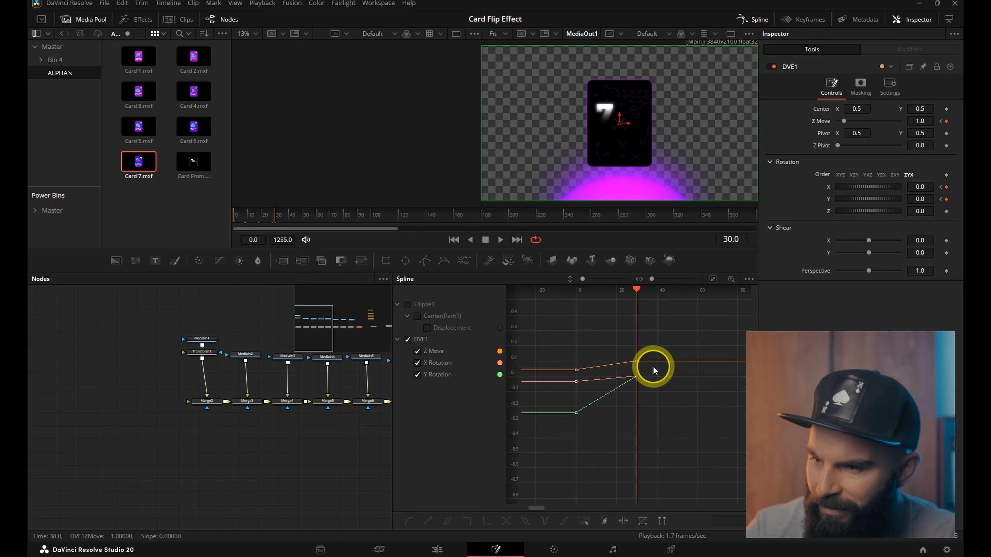
Smooth DVE1's Z Move and rotation curves and extend the ease-in handles of the frame 30 keyframes back toward frame 0.
drag(663, 345, 611, 417)
scroll(610, 417, up, 2)
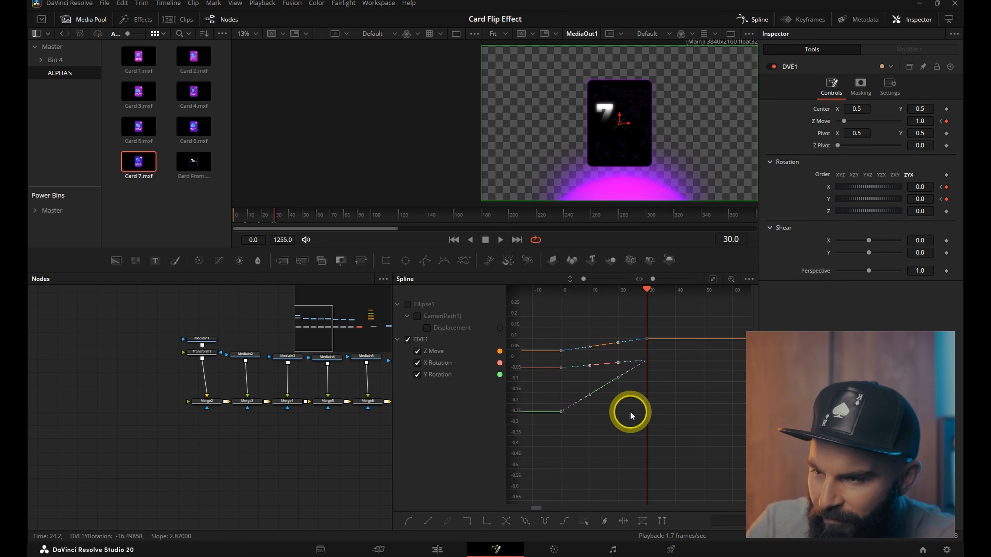
key(s)
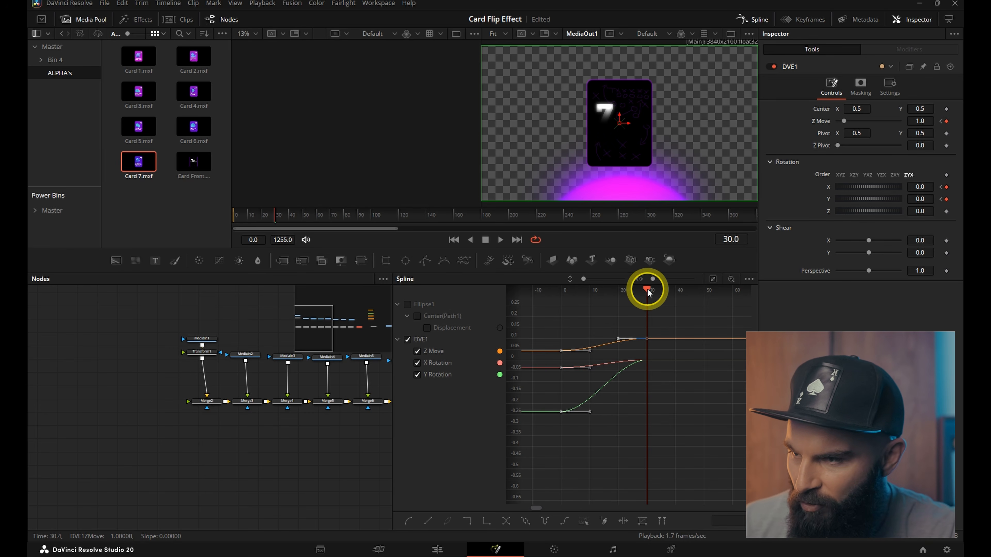
drag(648, 291, 559, 291)
scroll(601, 320, up, 1)
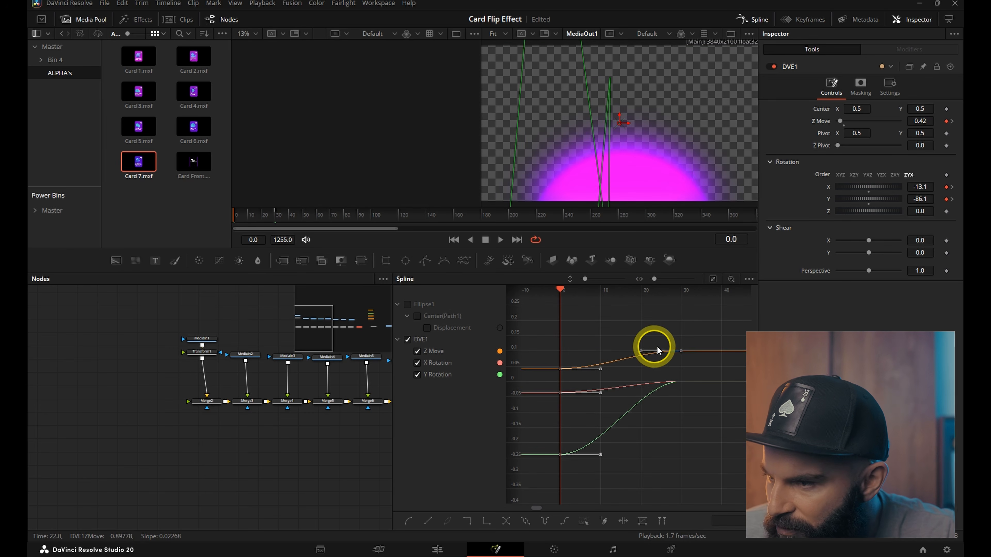
drag(641, 353, 561, 351)
click(682, 397)
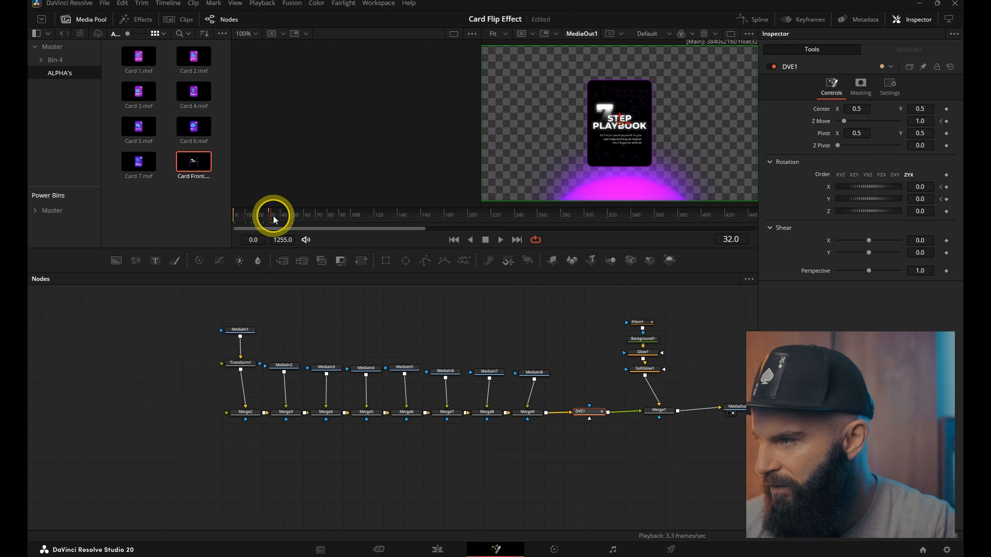
Add a Y rotation keyframe to DVE1 at frame 50, and set its Y rotation to -180 at frame 80.
scroll(276, 215, up, 1)
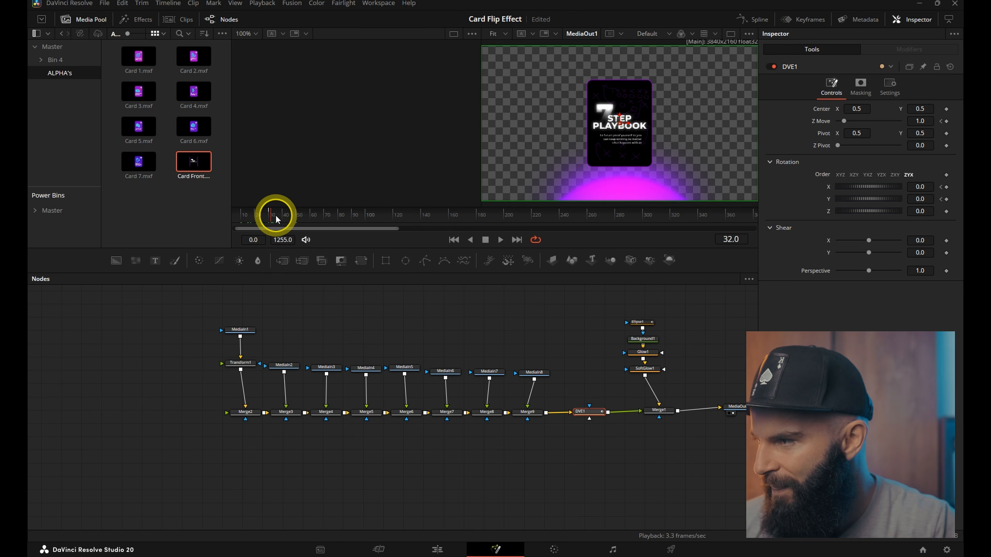
drag(271, 217, 294, 220)
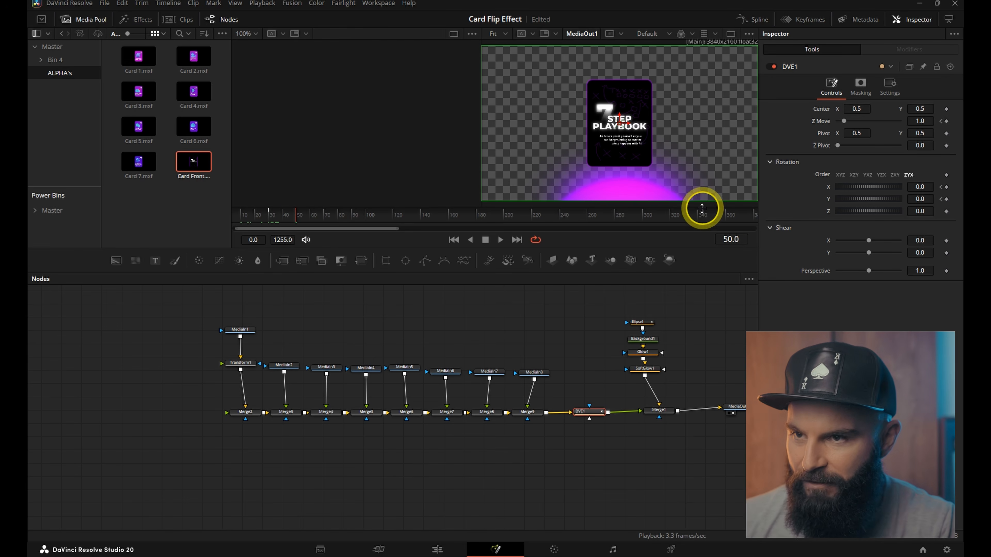
click(311, 217)
drag(310, 217, 339, 219)
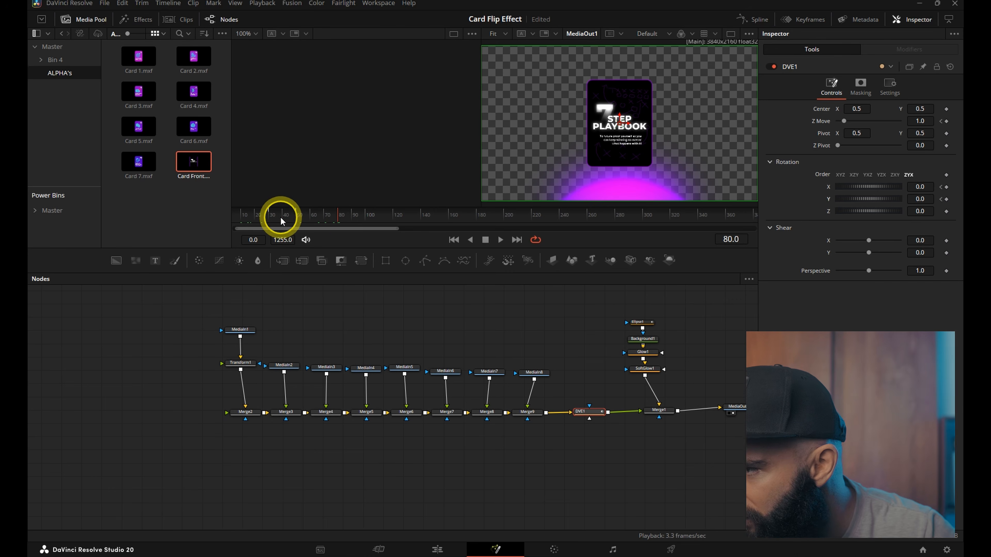
double_click(917, 199)
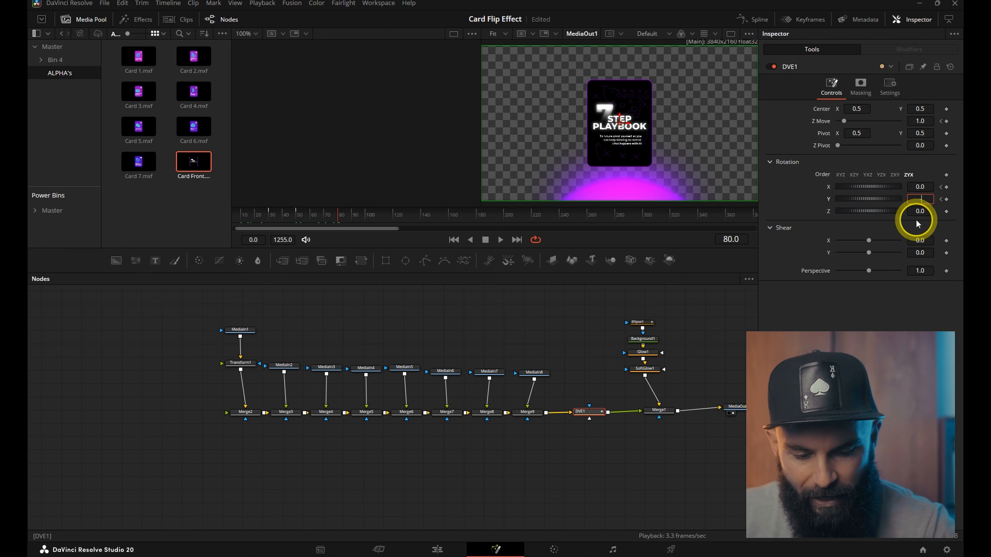
text(-180)
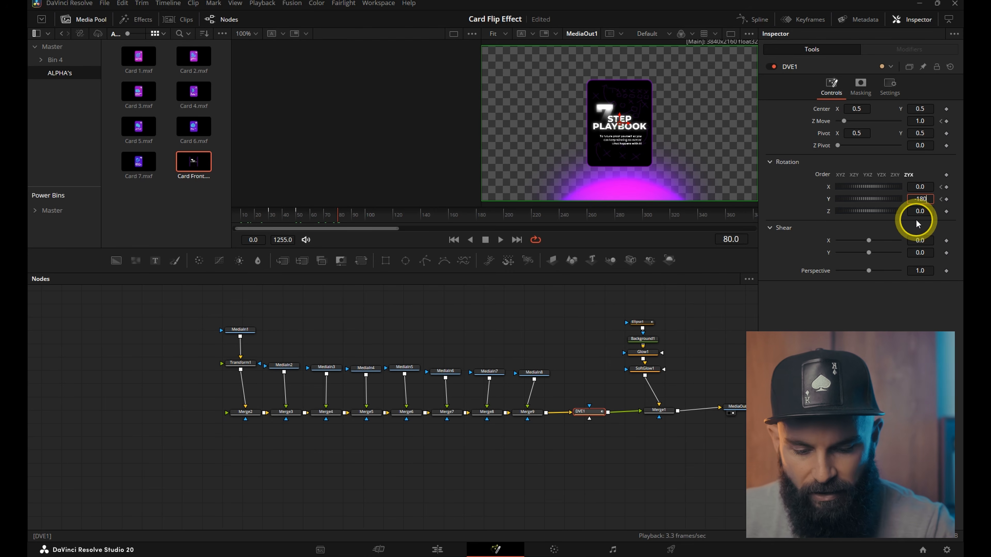
key(Return)
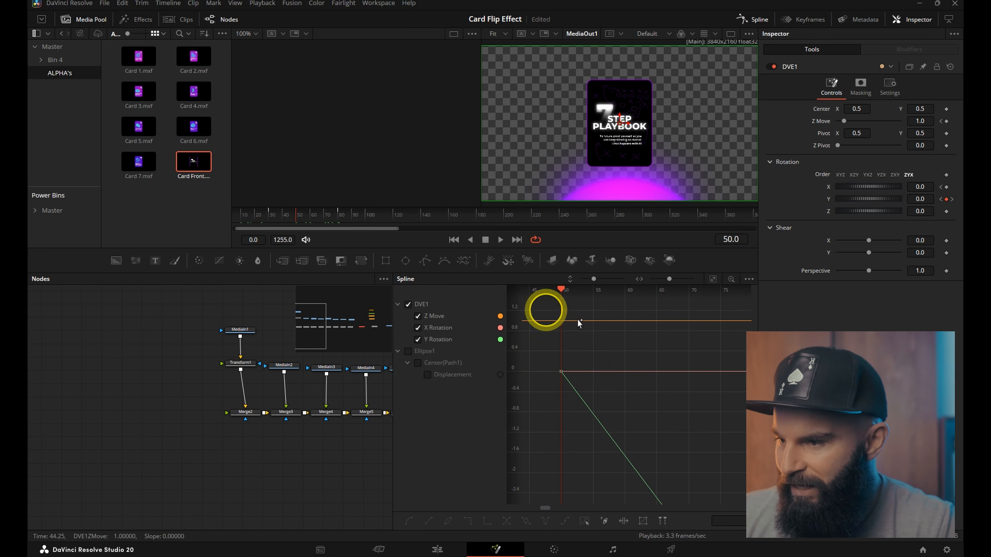
Smooth DVE1's Y rotation curve and extend the ease-in handle of the frame 80 keyframe back toward frame 50.
scroll(646, 374, down, 3)
scroll(647, 373, down, 4)
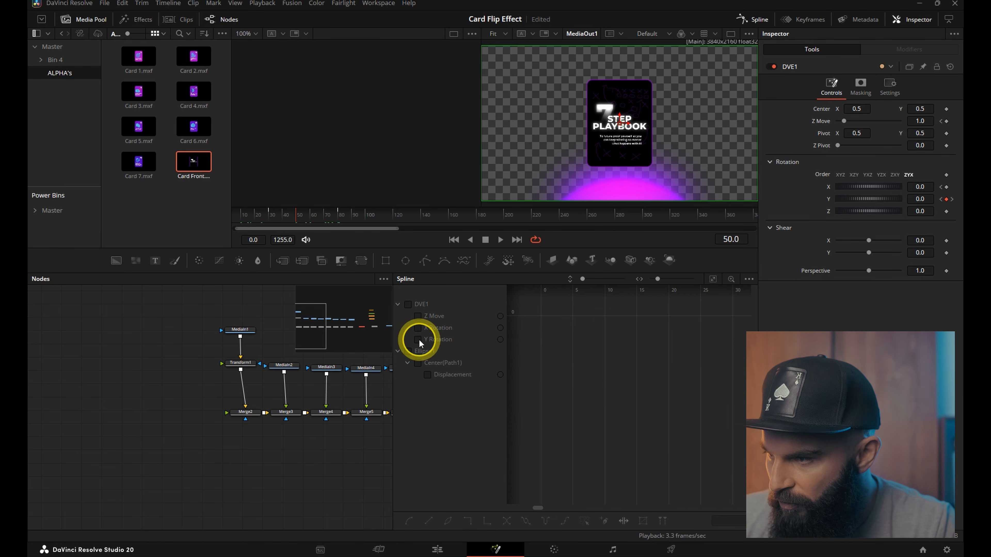
click(417, 339)
click(712, 280)
scroll(699, 332, down, 3)
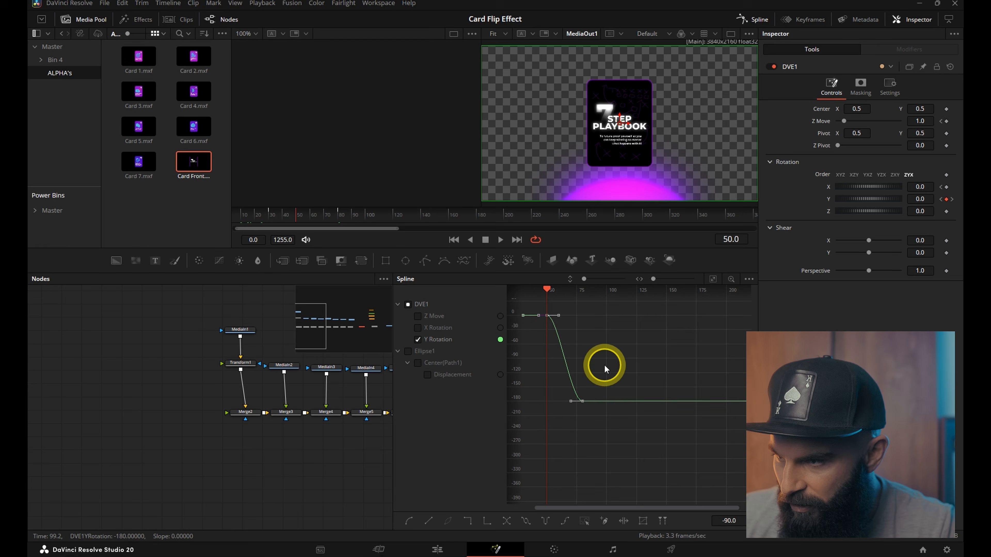
scroll(607, 369, up, 2)
scroll(606, 379, down, 1)
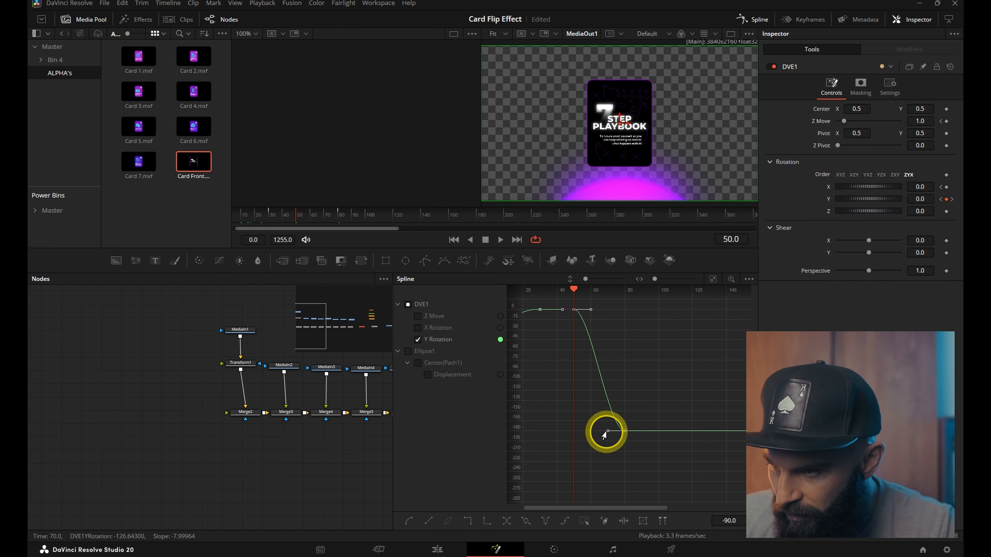
drag(607, 432, 572, 437)
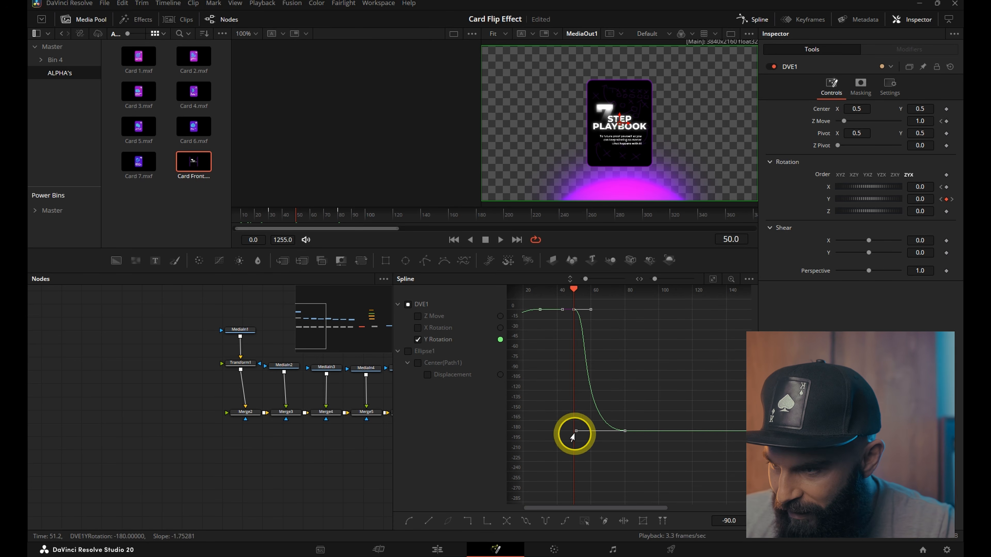
click(743, 21)
Keyframe Merge3's Blend at 0 on frame 57 and 1.0 on frame 58, so the card switches while edge-on.
click(315, 218)
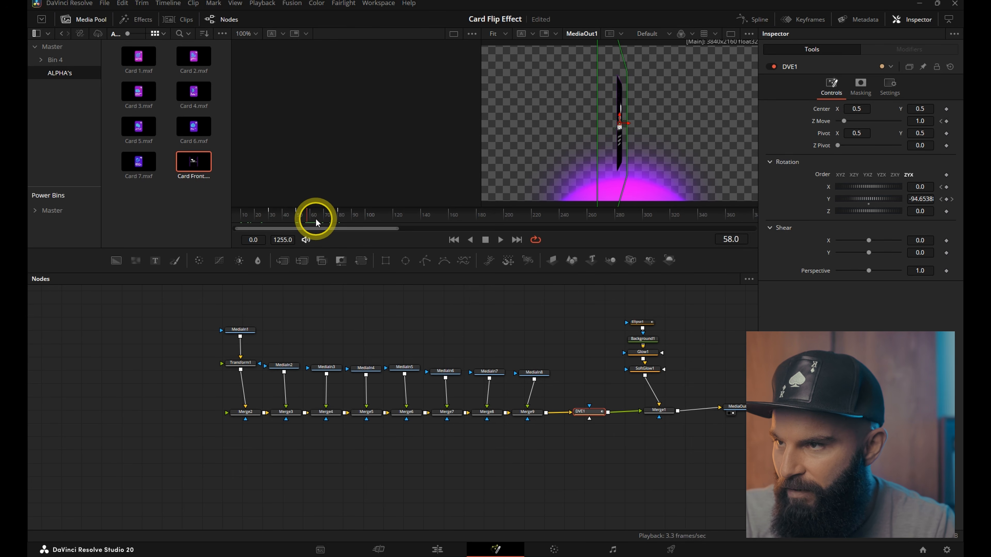
click(288, 414)
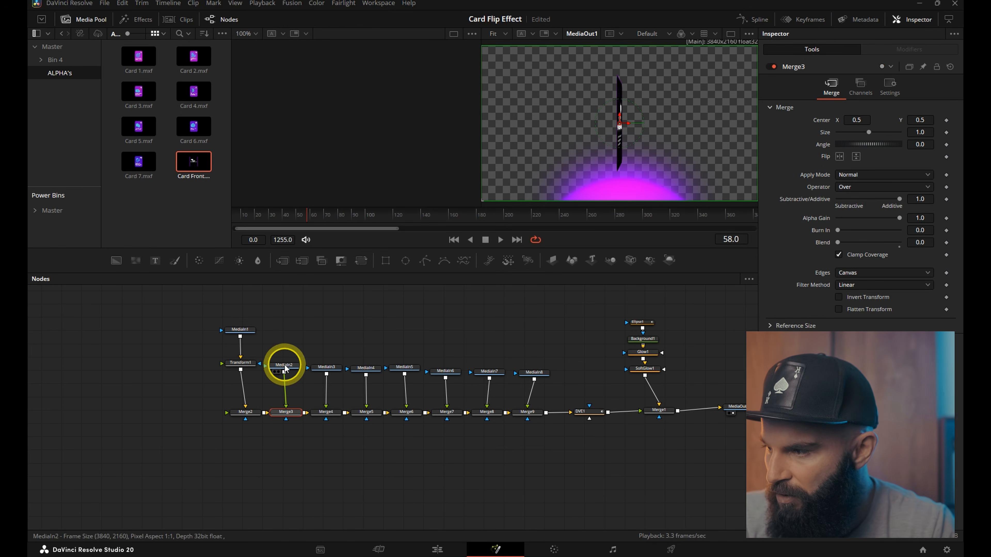
click(889, 89)
click(946, 121)
key(Left)
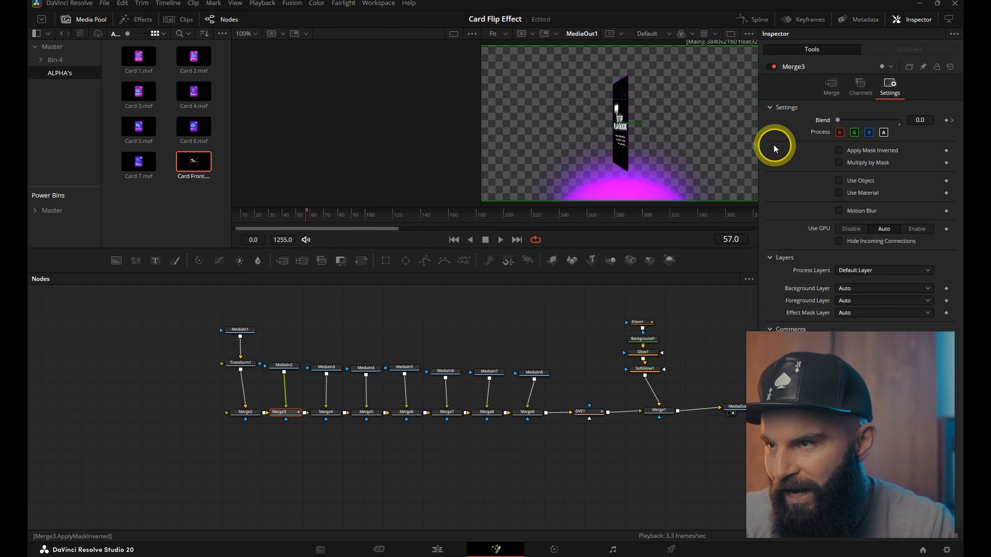
click(946, 120)
key(Right)
drag(841, 125, 936, 119)
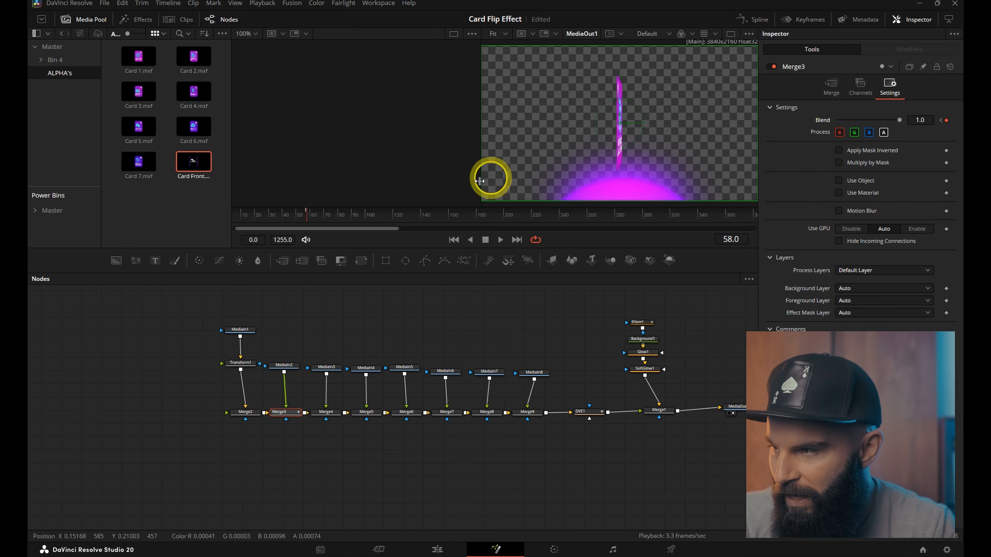
Check the flipped card at frame 75 and mirror Merge3's foreground horizontally.
click(331, 214)
click(839, 90)
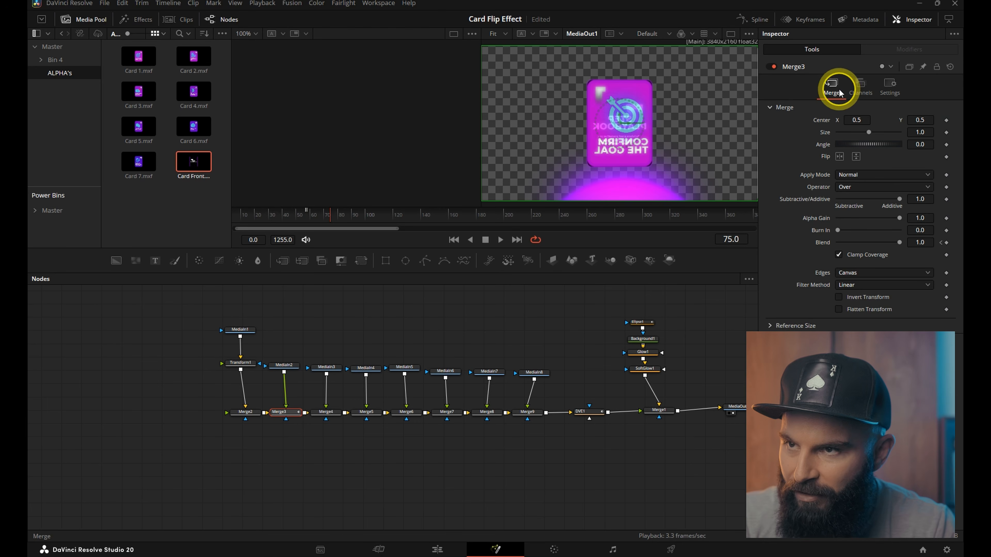
click(839, 157)
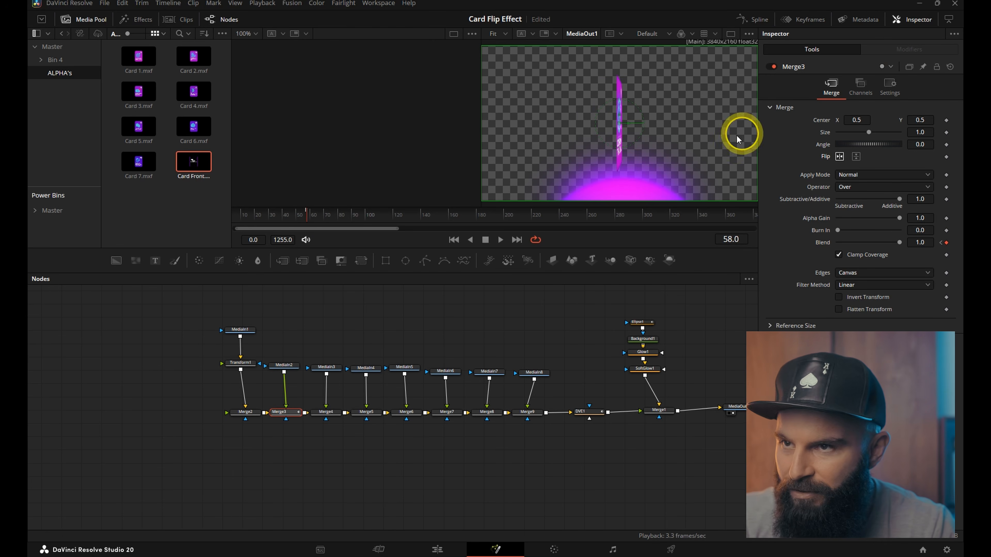
Keyframe Transform1's Zoom and set it to 0 at frame 58 to hide the front card.
click(241, 363)
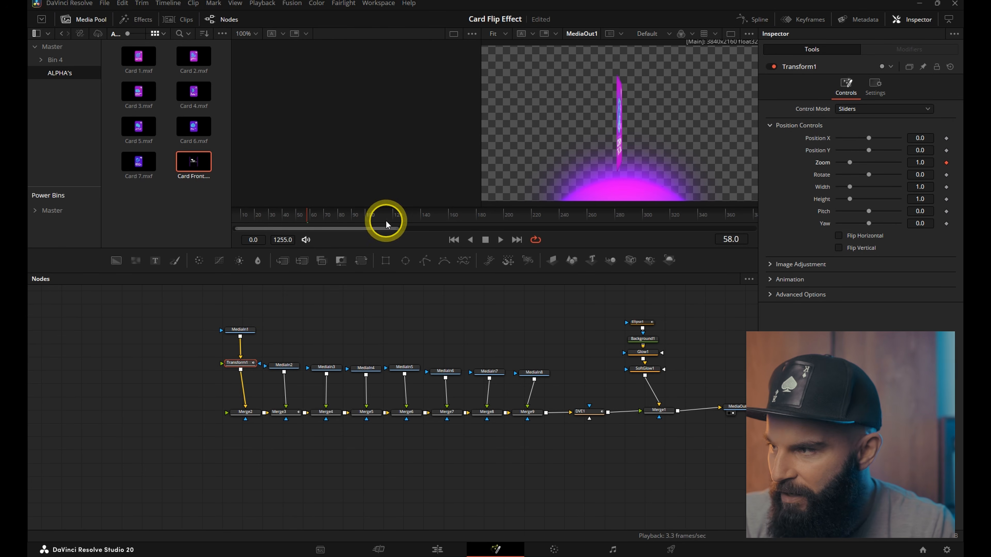
click(292, 412)
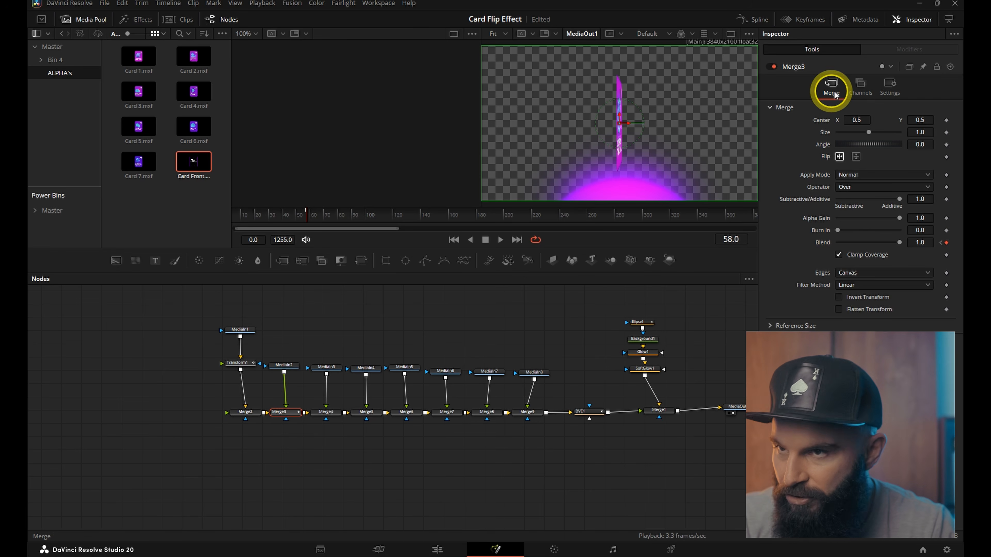
click(891, 88)
click(840, 93)
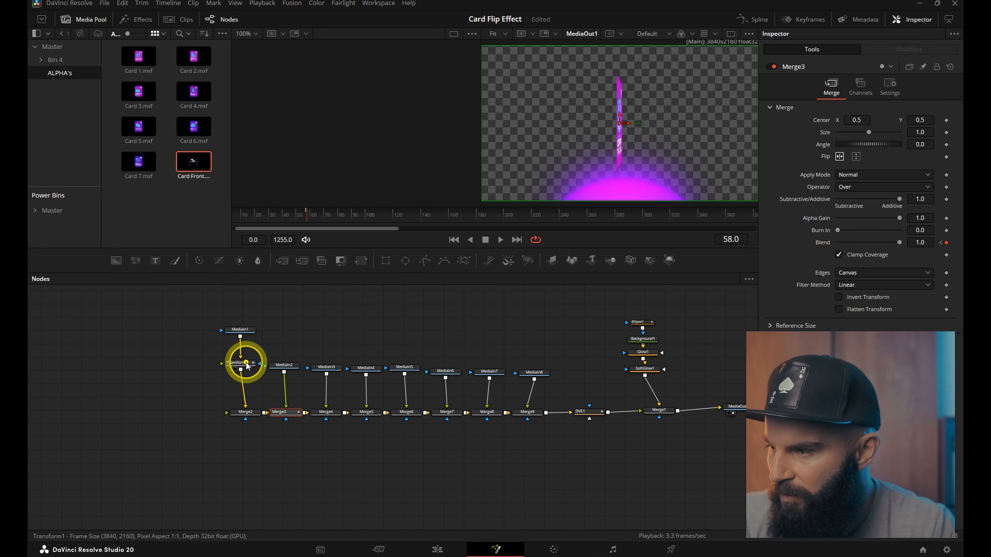
click(247, 366)
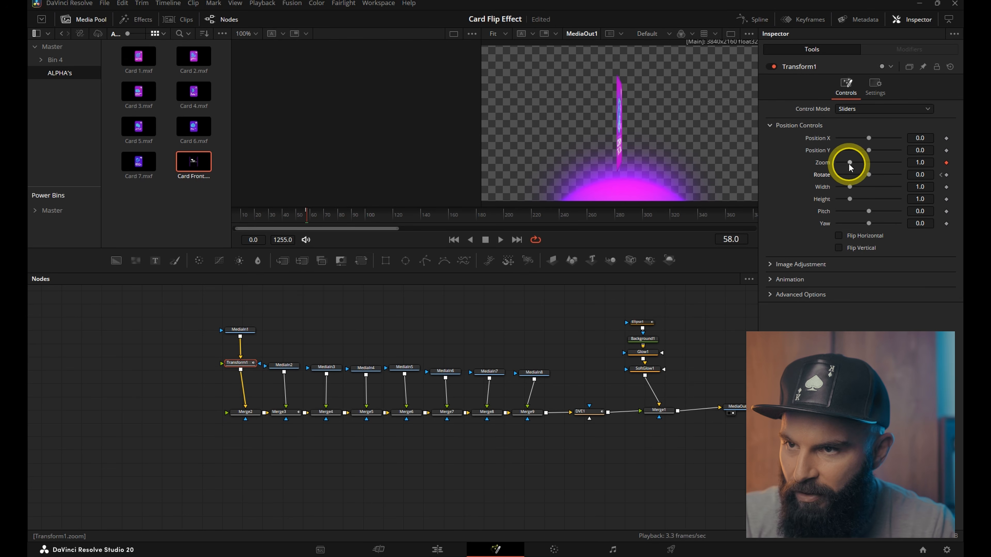
drag(850, 162, 838, 163)
click(919, 162)
text(0)
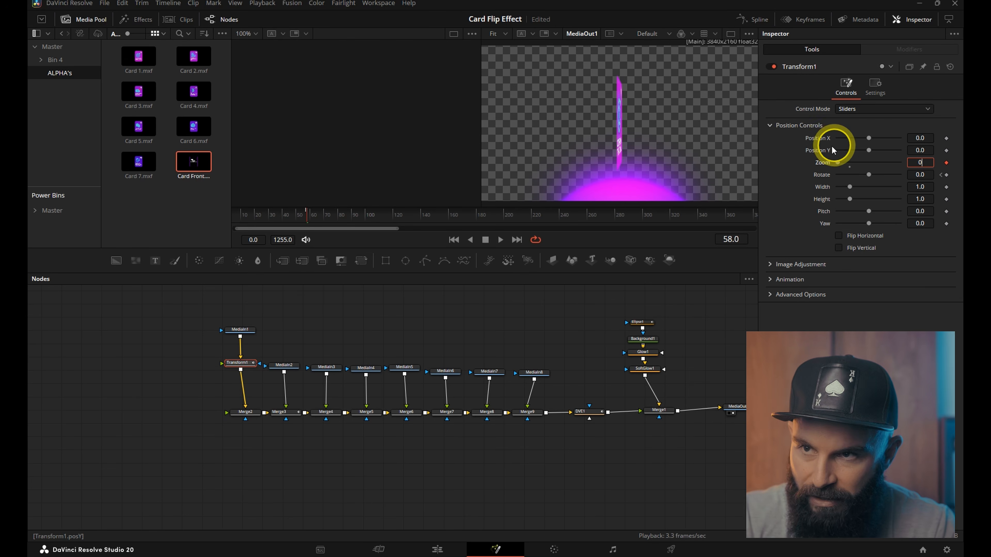
Keyframe DVE1's Y rotation at frame 100 and set it to -360 at frame 130.
click(587, 411)
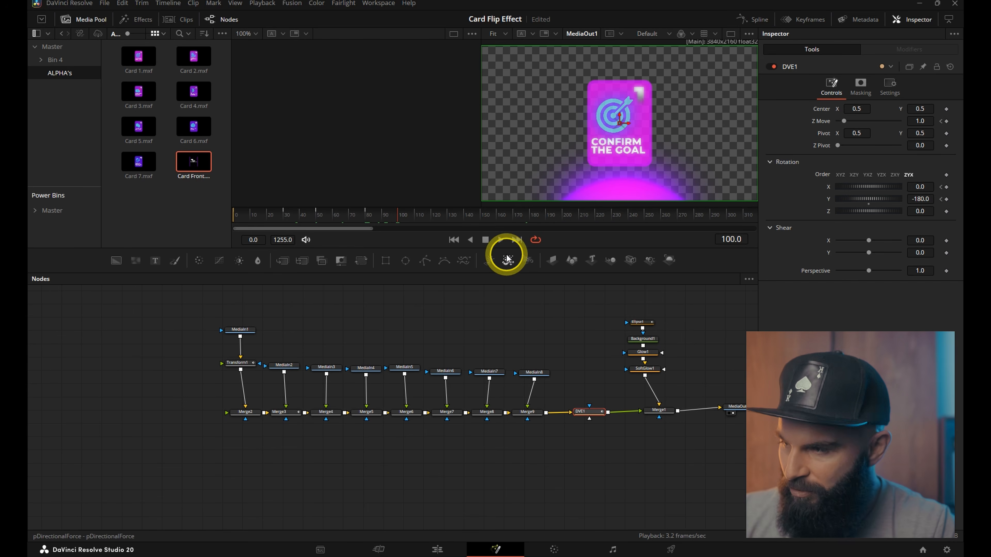
click(946, 199)
drag(405, 221, 442, 219)
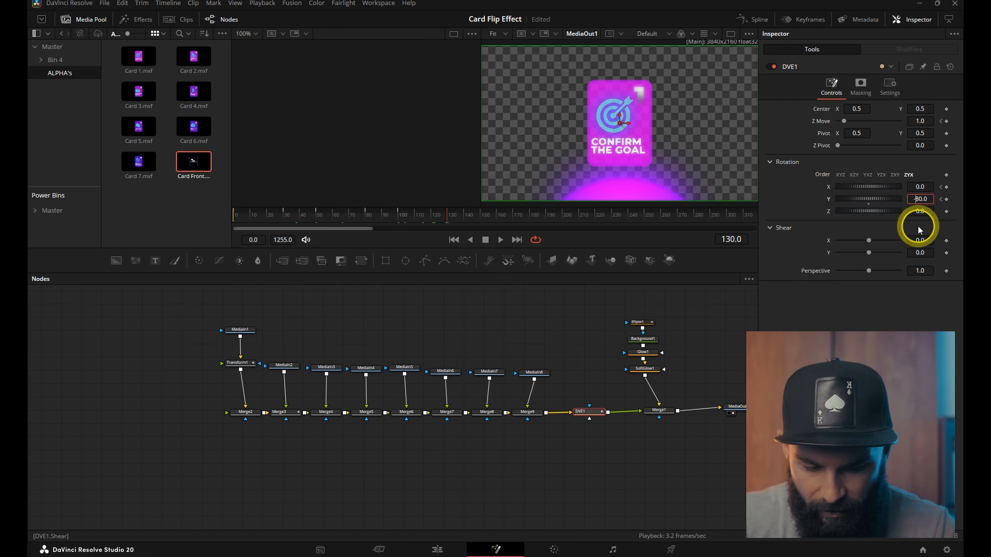
key(Return)
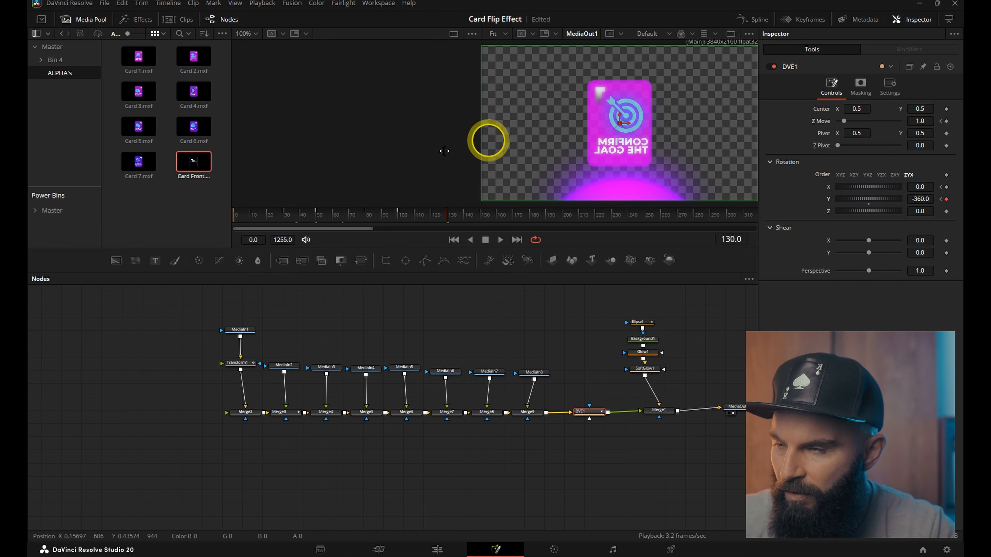
Smooth DVE1's Y rotation keyframes at frames 100 and 130, and extend the last keyframe's ease-in handle back toward frame 100.
drag(445, 215, 398, 215)
click(752, 19)
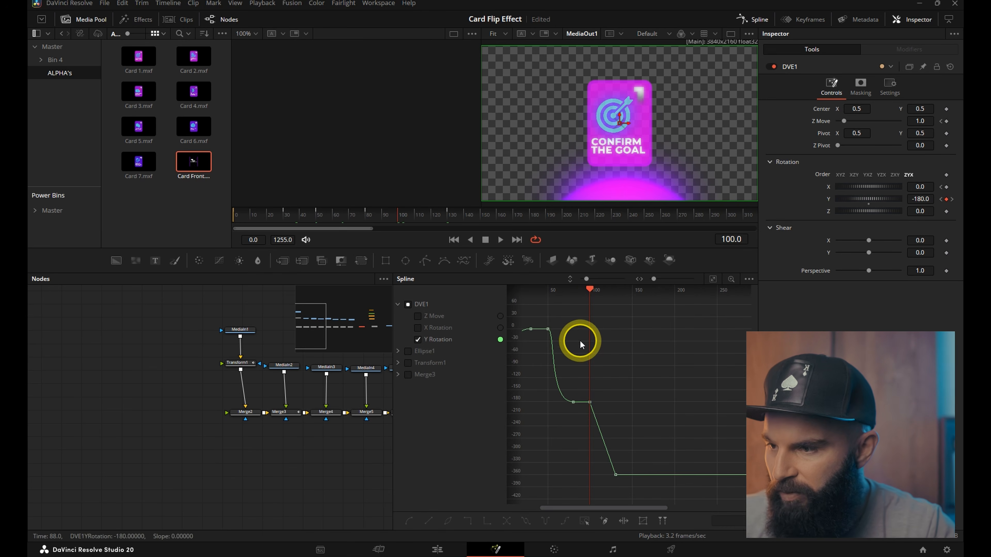
key(shift+s)
drag(603, 441, 587, 441)
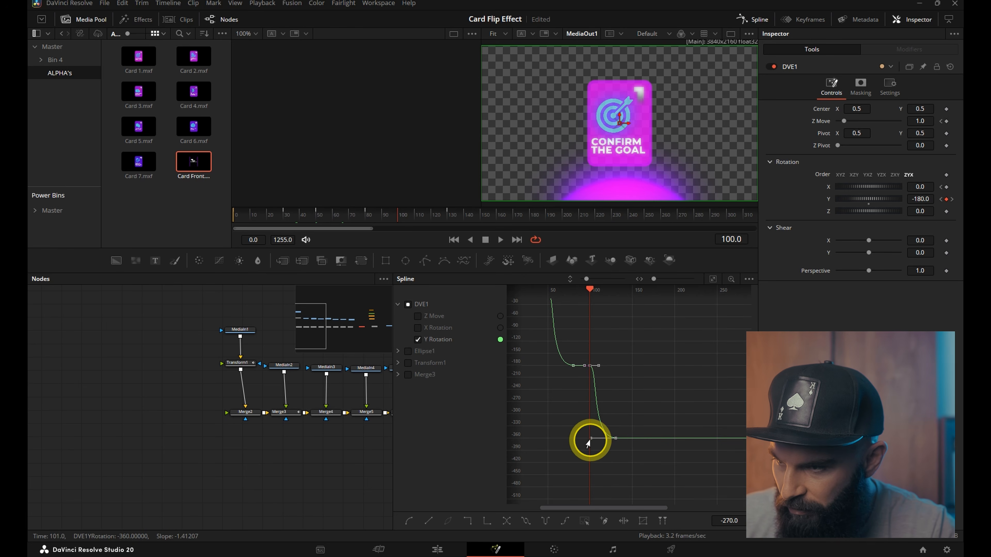
Keyframe Merge4's Blend at 0 on frame 107 and add another Blend keyframe on frame 108.
drag(400, 214, 413, 214)
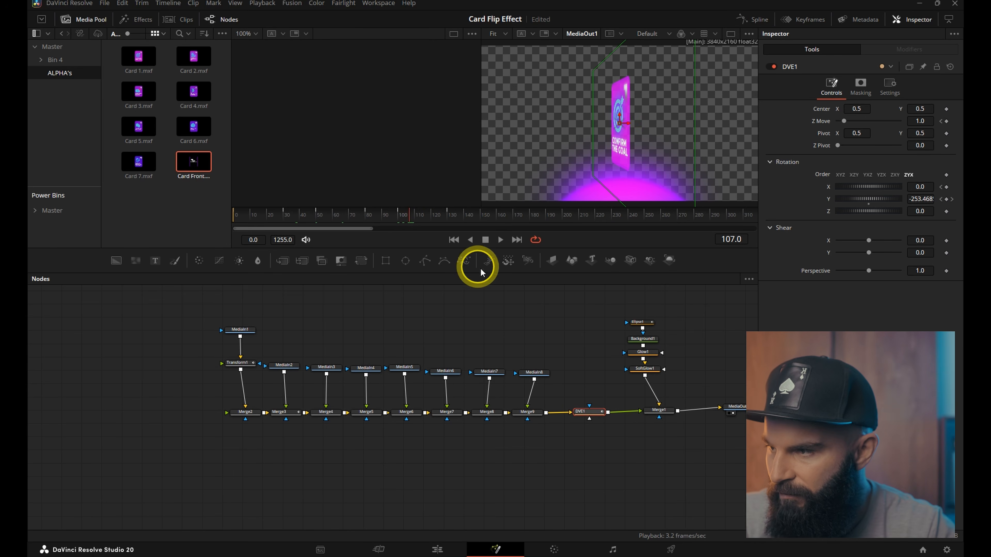
click(285, 412)
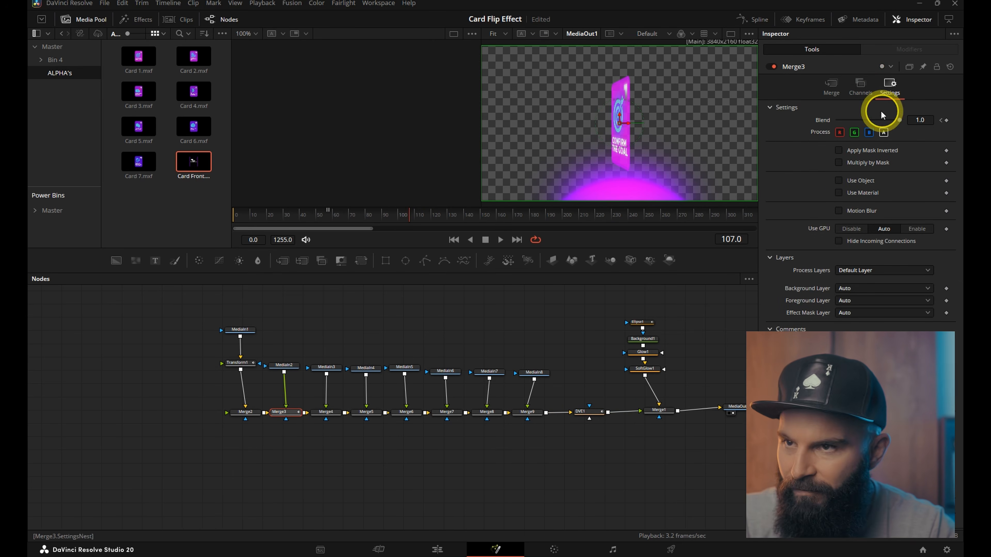
click(333, 413)
click(946, 120)
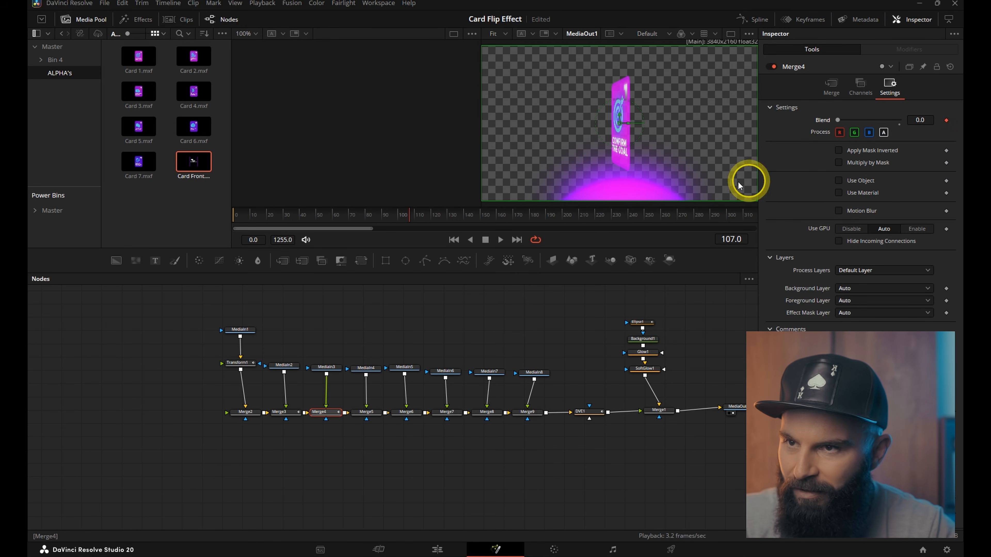
click(700, 185)
key(Right)
click(946, 120)
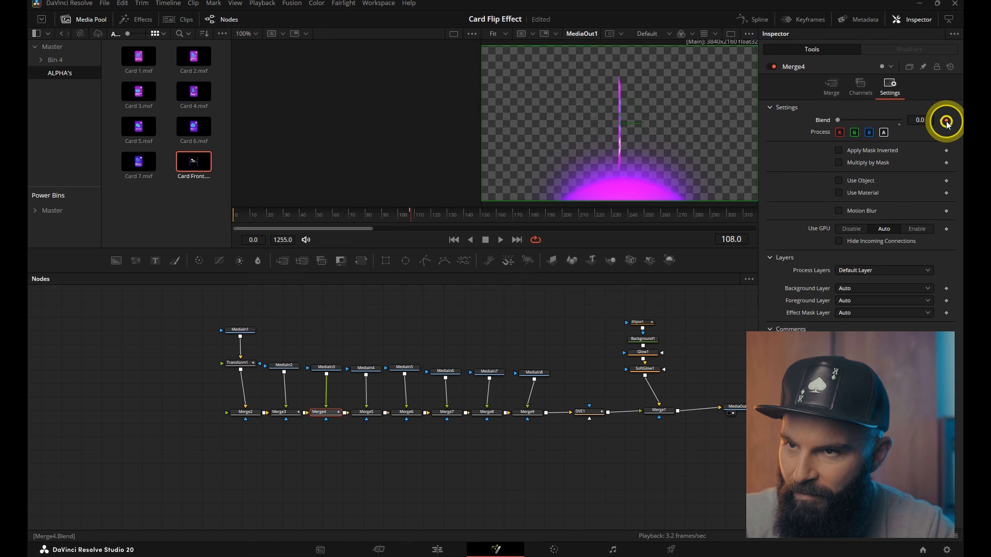
Add a Blend keyframe to Merge3 at frame 108 and step between frames 107 and 108.
click(287, 413)
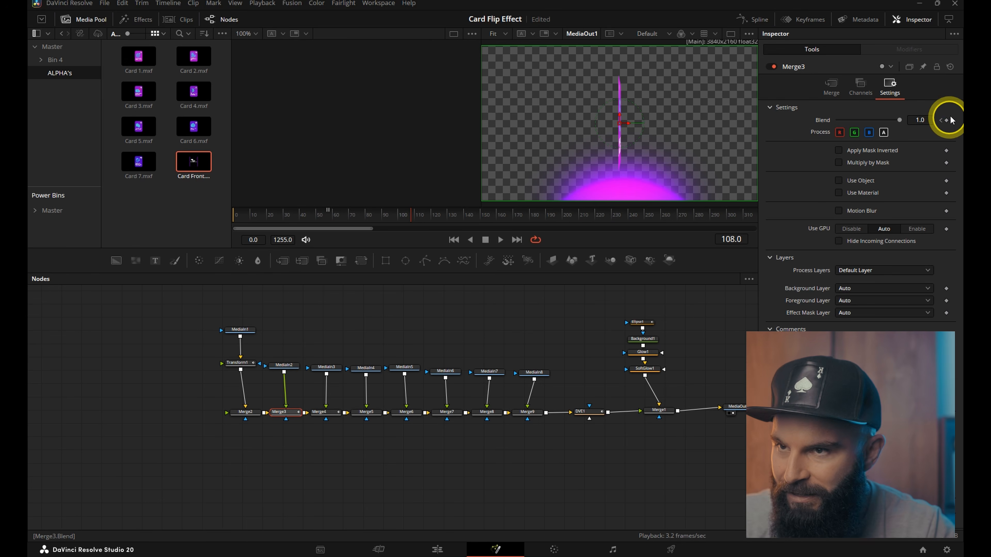
click(948, 121)
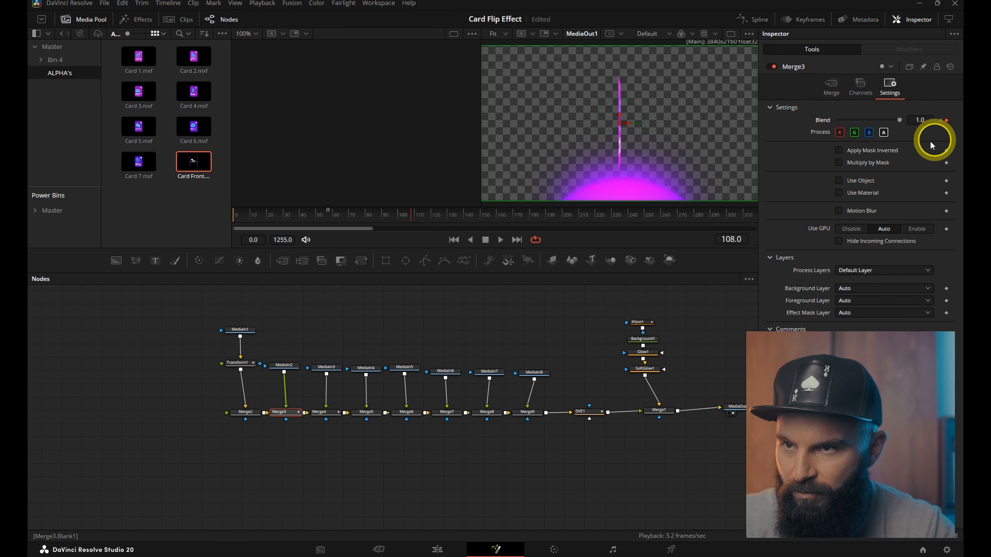
key(Left)
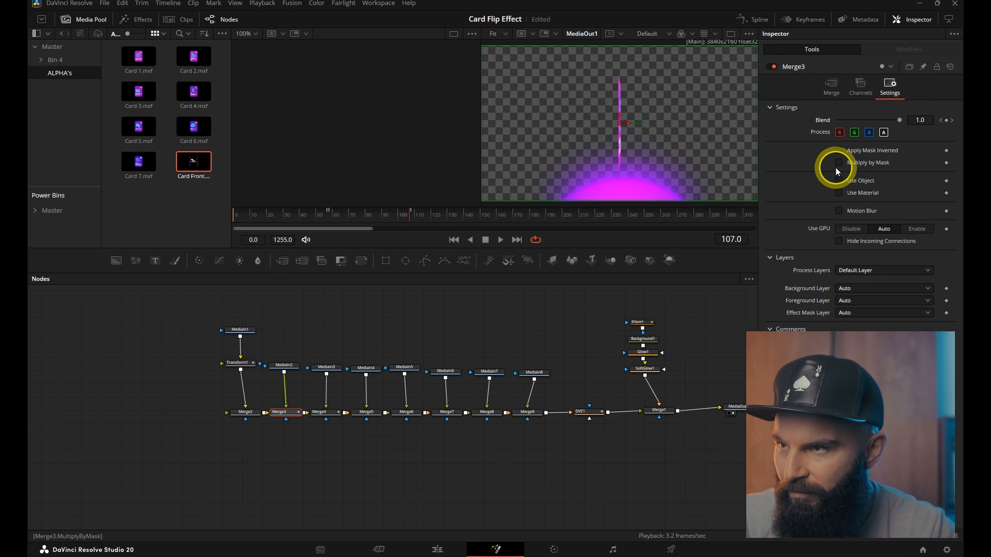
key(Right)
Set Merge4's Blend to 1.0 at frame 108 and play back the second card switch.
click(320, 412)
click(946, 120)
key(space)
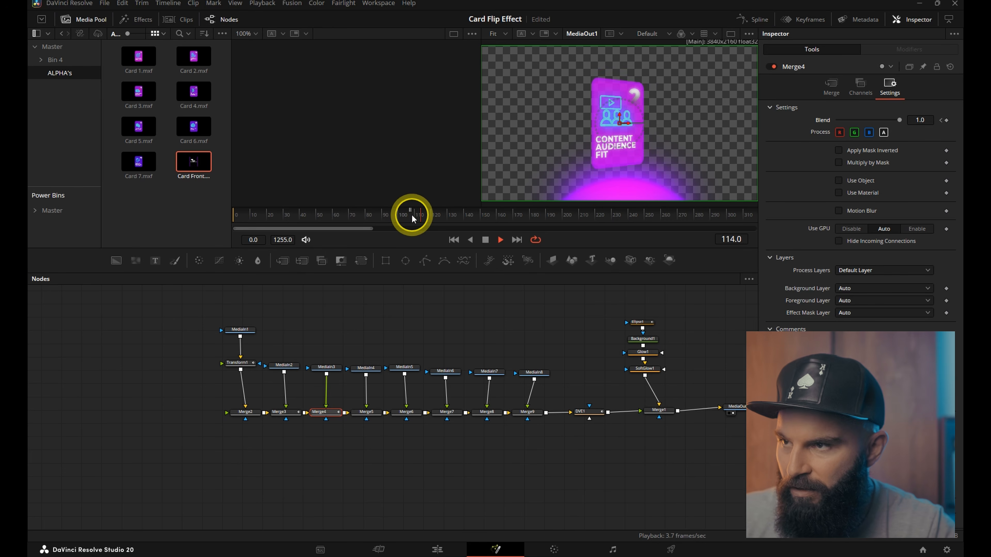
Keyframe DVE1's Y rotation at frame 150 and set it to -540 at frame 180.
click(589, 412)
click(449, 216)
drag(449, 217, 531, 215)
click(946, 200)
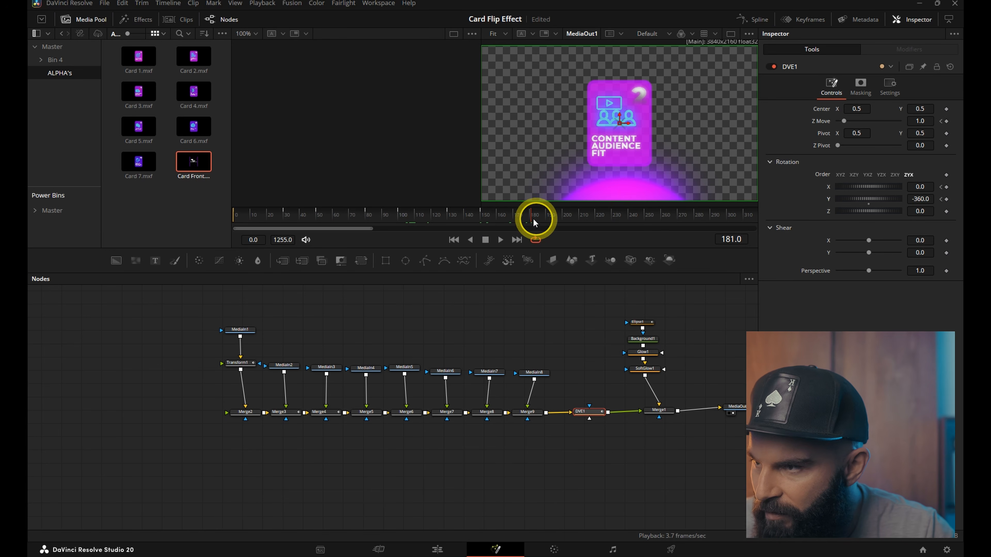
click(920, 199)
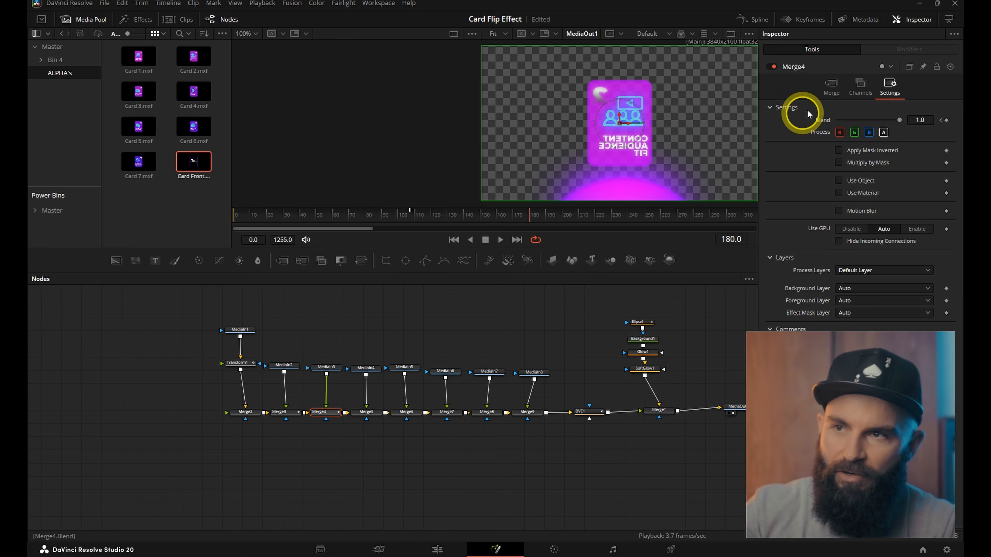
Flip Merge4 horizontally and try to keyframe DVE1's Y rotation at frame 200.
click(831, 83)
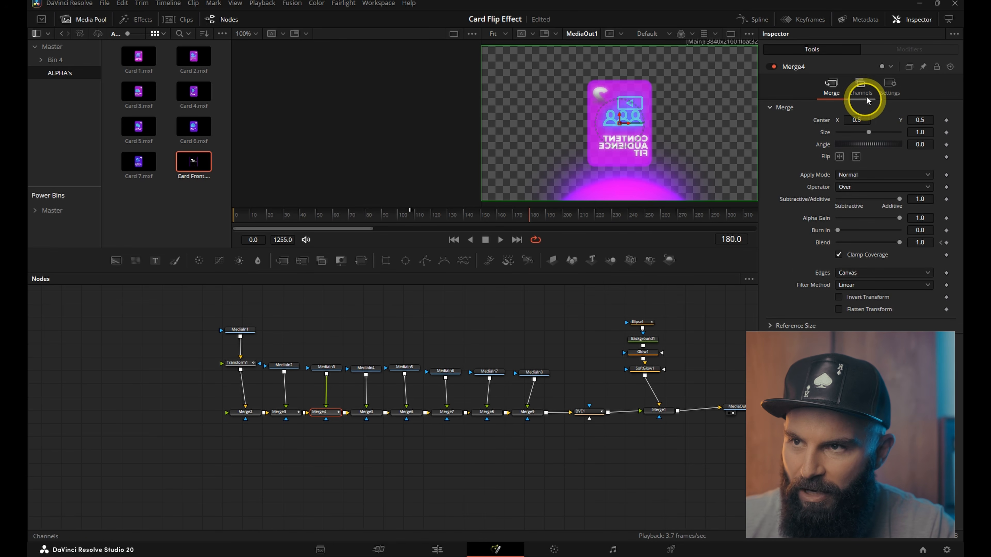
click(838, 157)
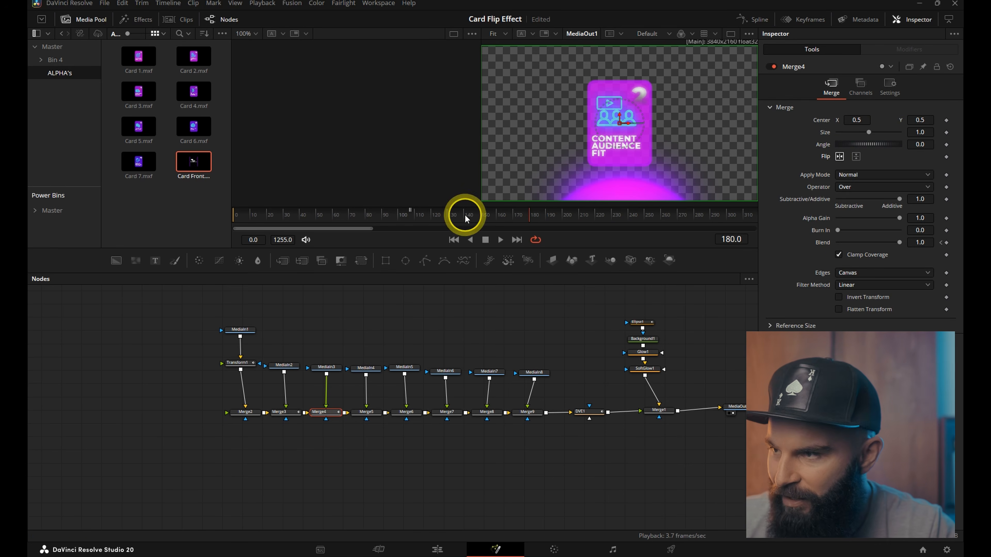
drag(557, 216, 561, 216)
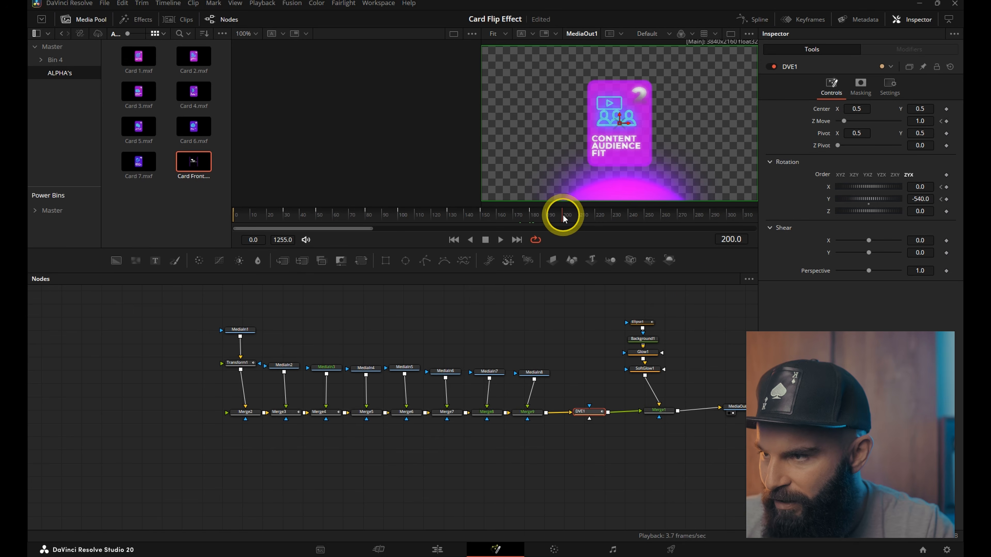
click(947, 199)
Smooth DVE1's Y rotation keyframes at frames 150 and 180, and extend the last keyframe's ease-in handle back to frame 150.
drag(545, 228, 596, 218)
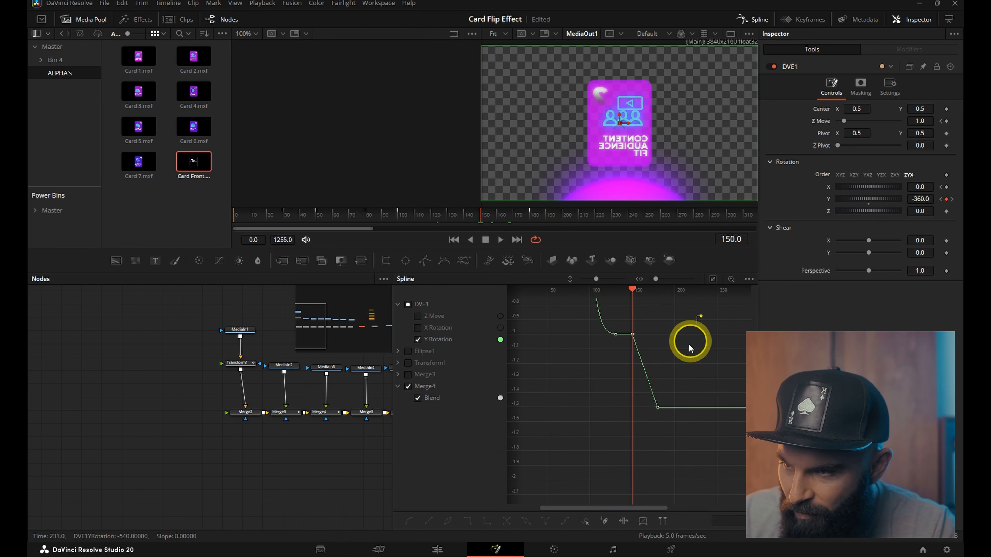
drag(717, 322, 631, 411)
key(f)
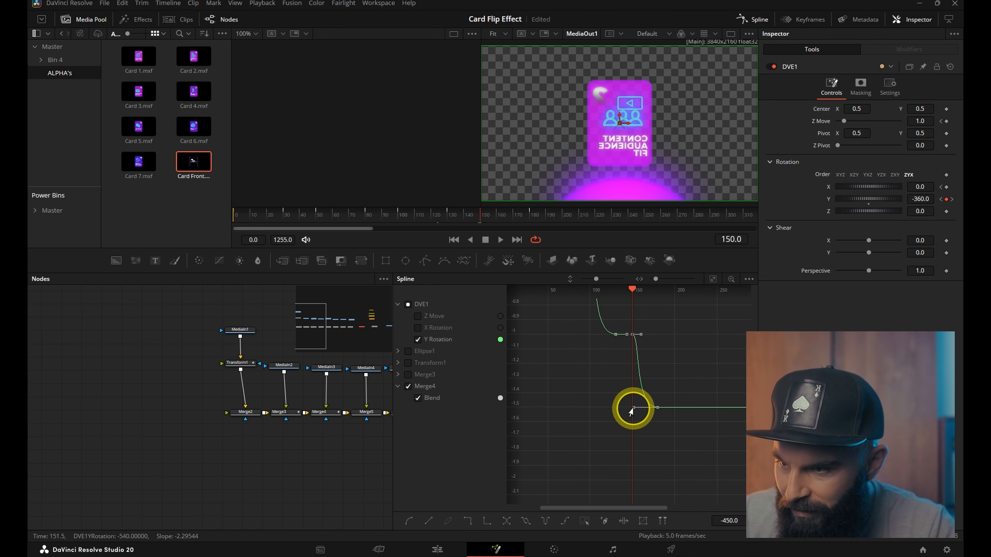
click(752, 19)
Keyframe Merge5's Blend at 0 on frames 158 and 159, where the card turns edge-on.
click(496, 213)
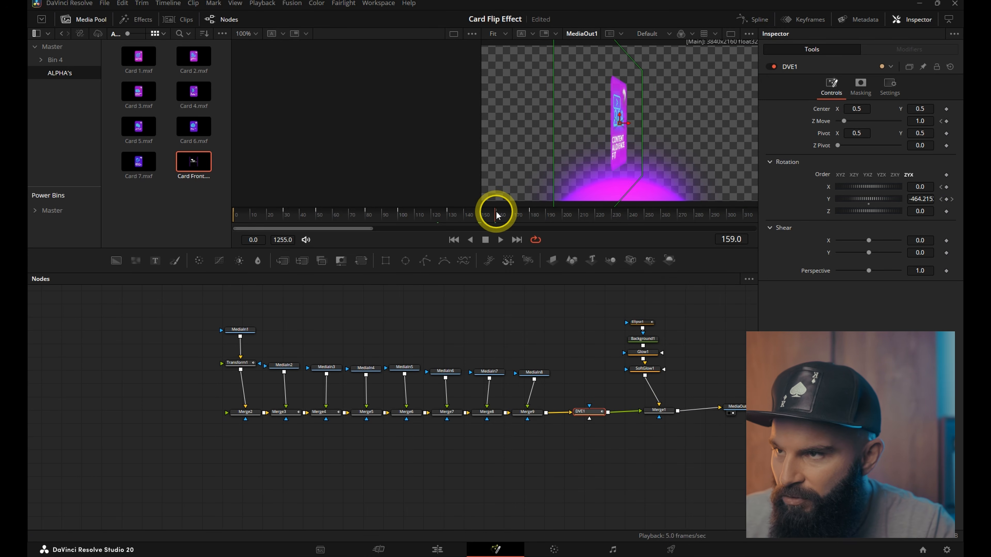
click(366, 412)
click(673, 180)
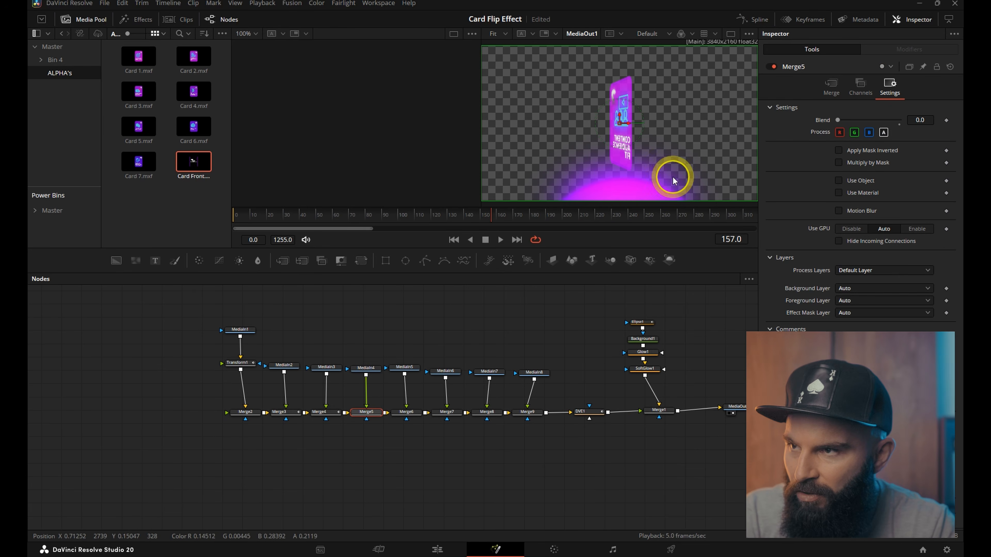
key(Right)
key(Right)
click(946, 121)
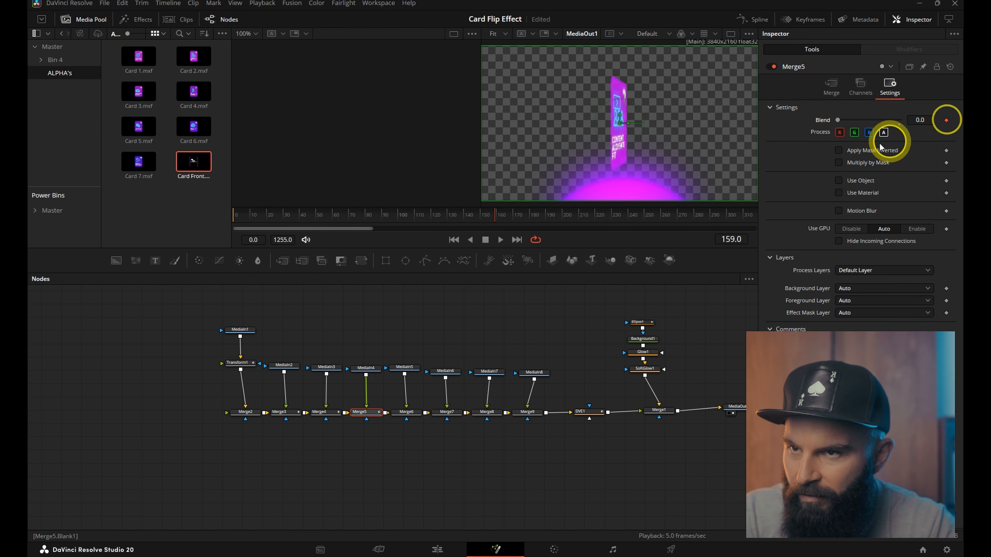
click(752, 148)
key(Left)
Keyframe Merge4's Blend at 1.0 on frame 158 and raise Merge5's Blend to 1.0 at frame 159.
click(331, 412)
click(891, 86)
click(946, 120)
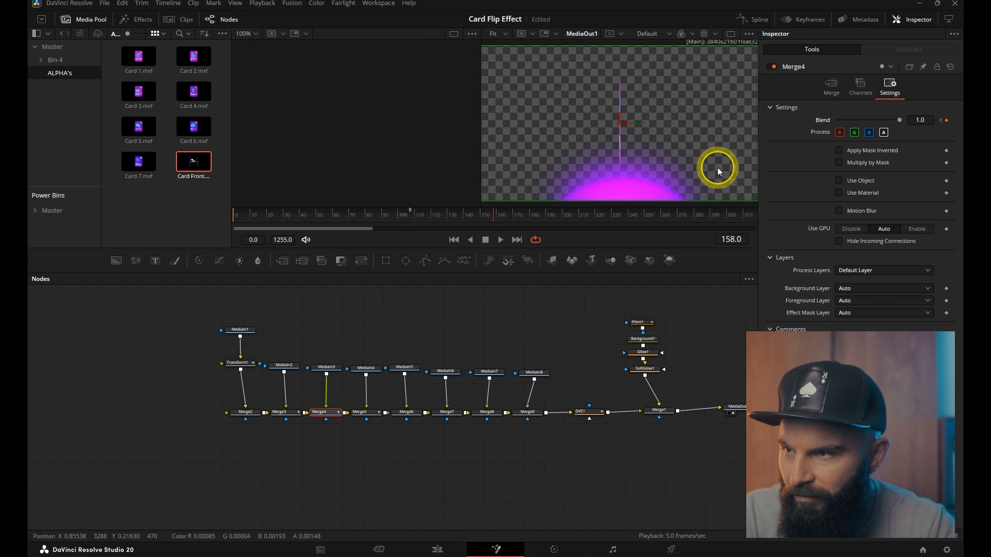
key(Right)
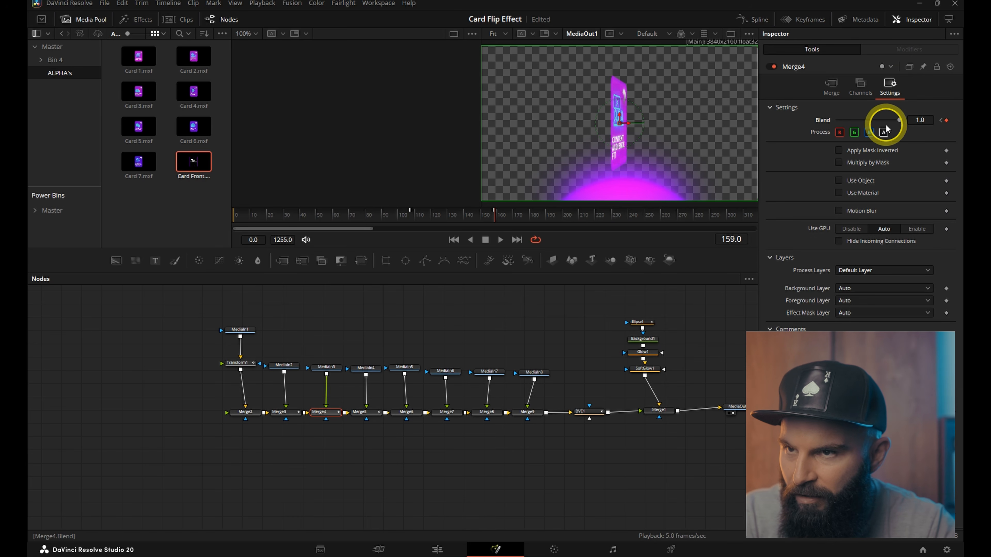
mouse_move(900, 119)
mouse_down()
mouse_move(792, 122)
mouse_move(918, 122)
mouse_up()
click(365, 415)
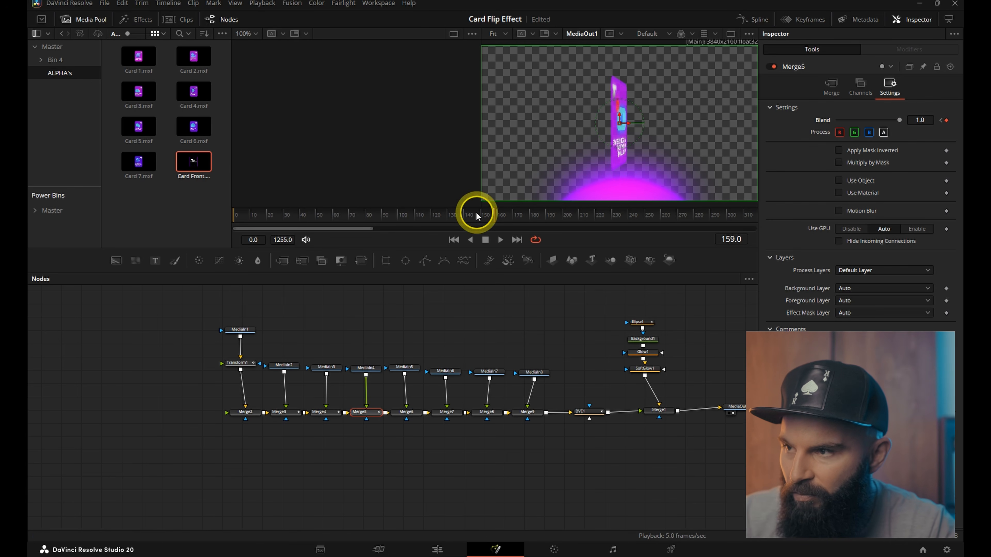
Play back the third card switch and flip Merge5 horizontally.
click(511, 215)
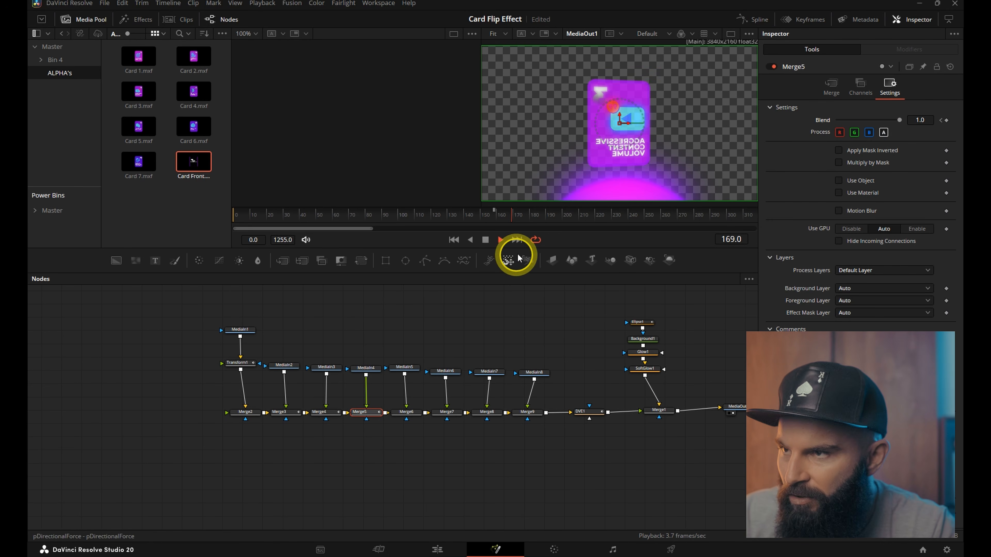
click(832, 89)
click(840, 156)
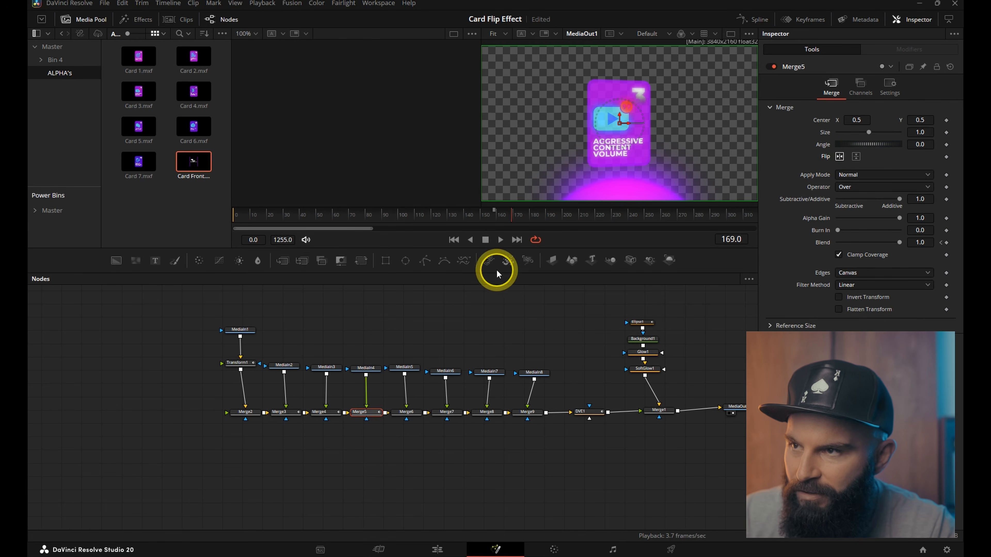
Keyframe DVE1's Y rotation at frame 200 and set it to -720 at frame 230.
click(328, 413)
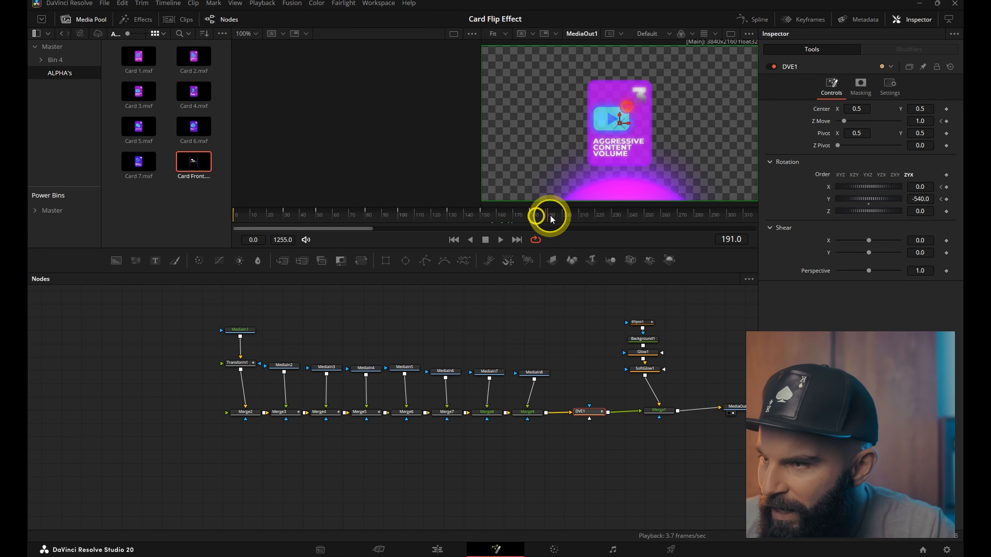
drag(547, 215, 563, 215)
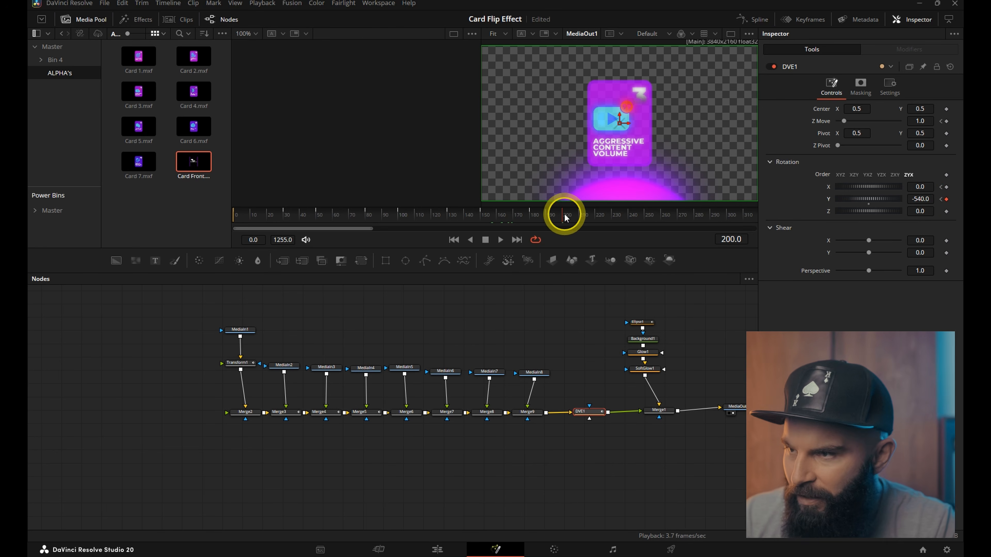
click(577, 217)
drag(585, 218, 605, 218)
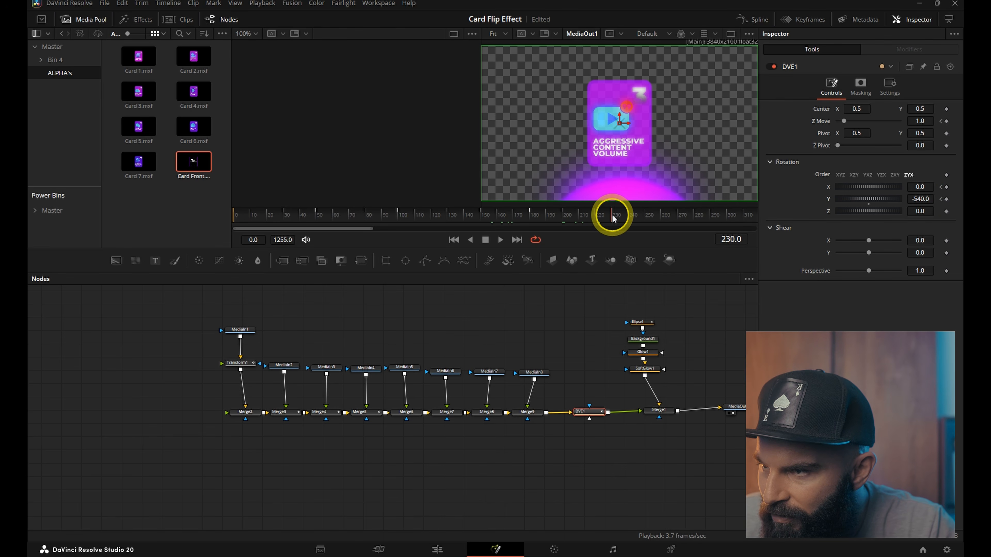
click(919, 199)
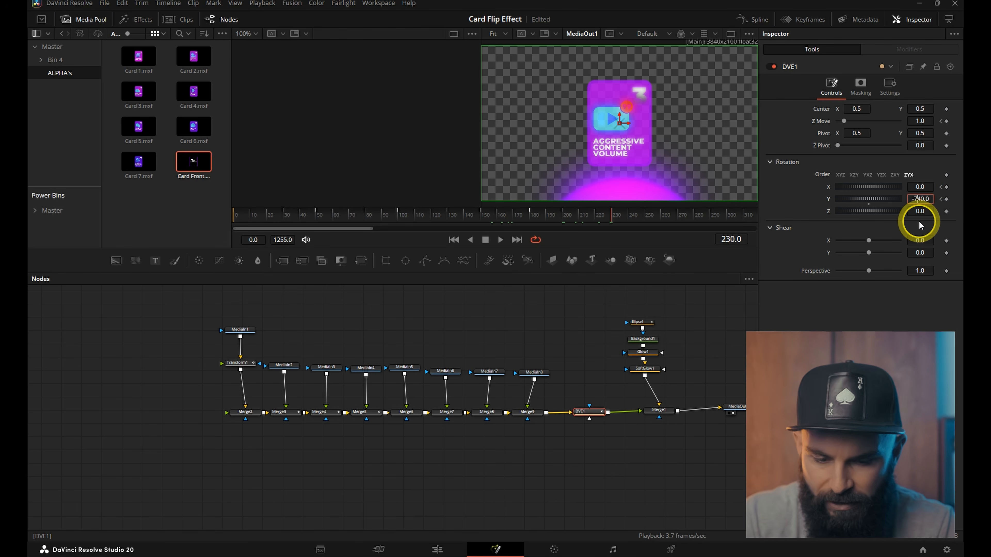
key(Return)
Smooth DVE1's Y rotation keyframes at frames 200 and 230, and extend the last keyframe's ease-in handle back to frame 200.
click(752, 19)
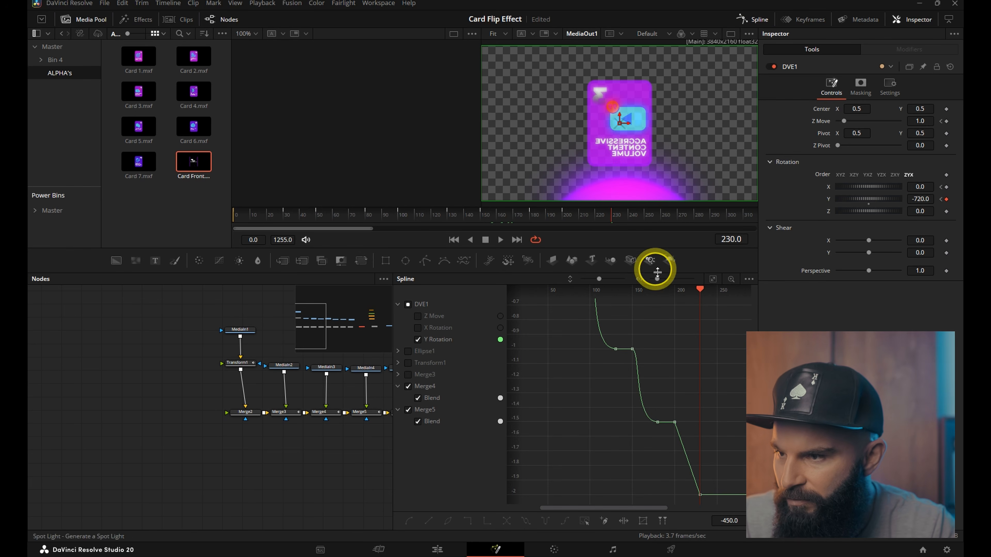
scroll(711, 382, down, 1)
drag(732, 354, 670, 455)
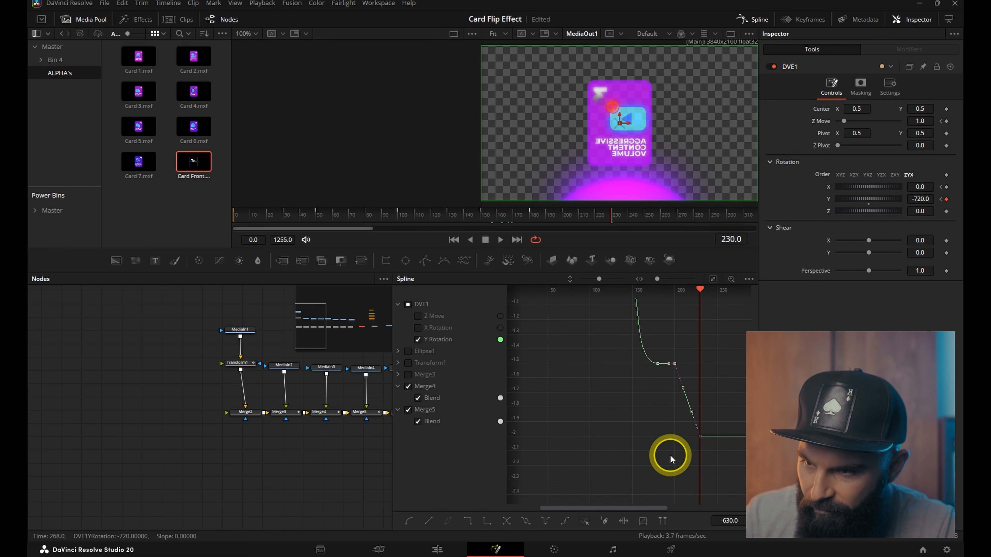
key(f)
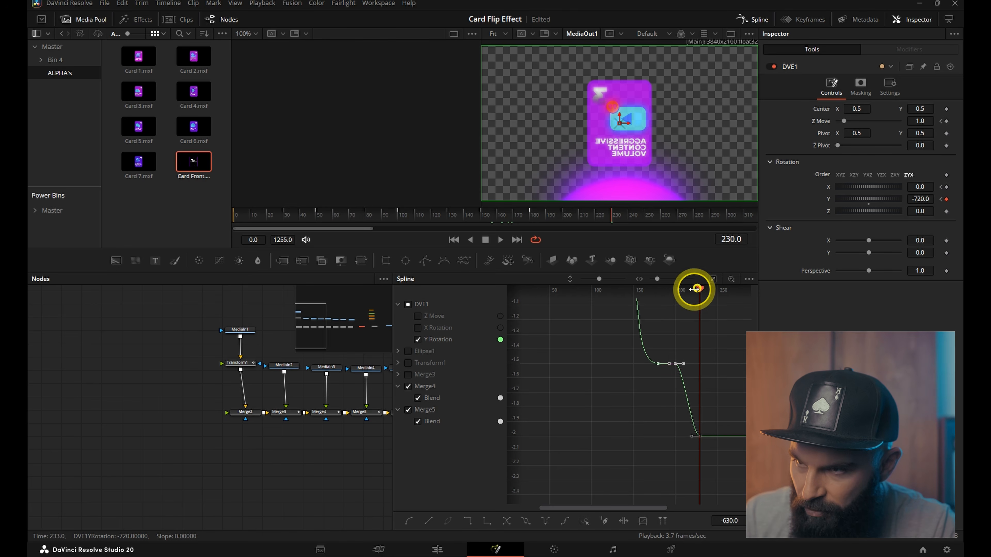
drag(638, 442, 635, 441)
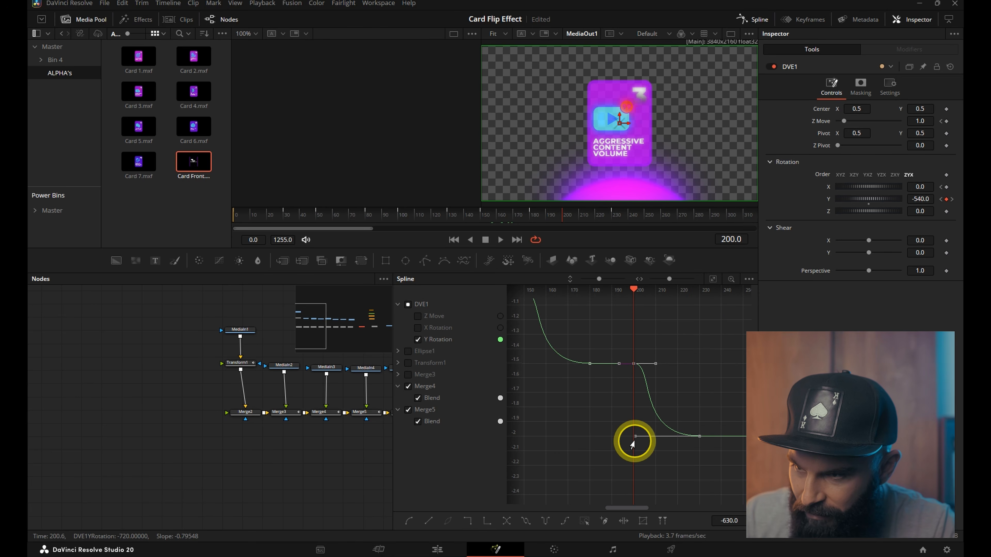
click(752, 19)
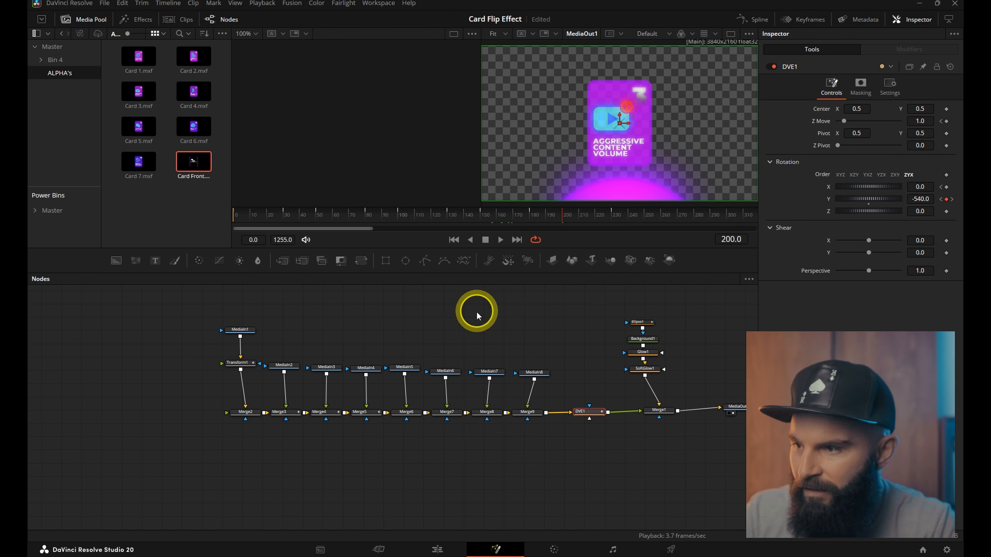
Keyframe Merge6's Blend at 0 on frames 207 and 208, where the card turns edge-on.
click(577, 215)
drag(577, 215, 572, 214)
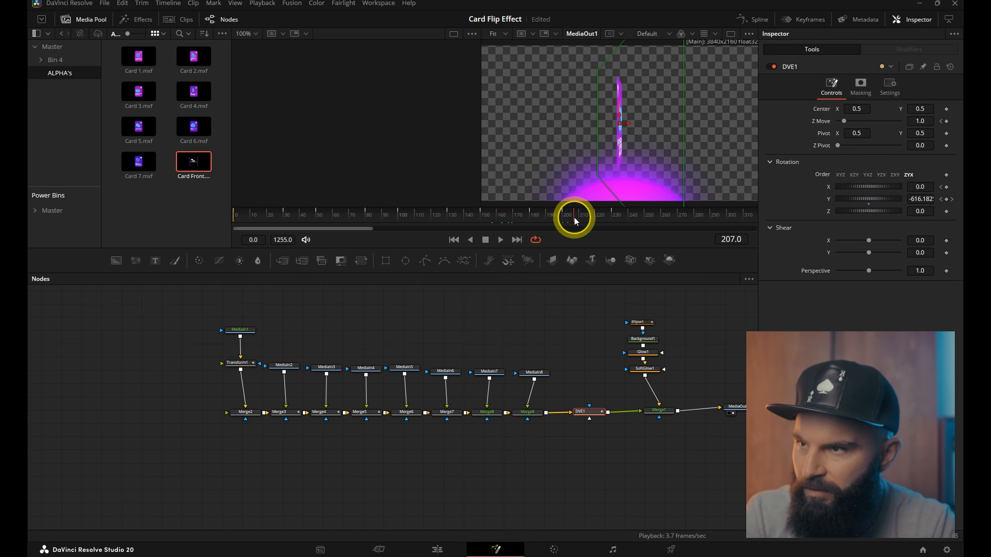
click(405, 412)
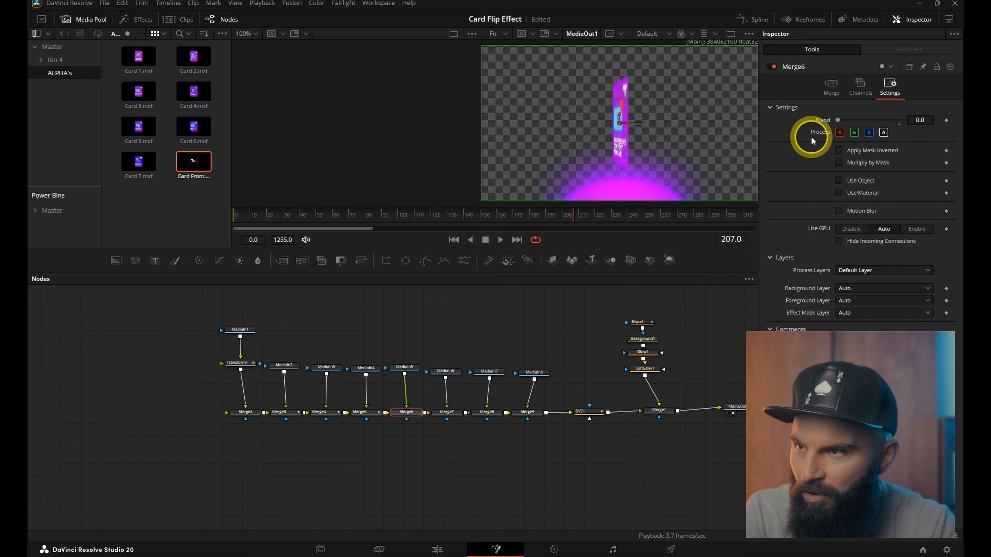
key(Right)
click(946, 120)
key(Left)
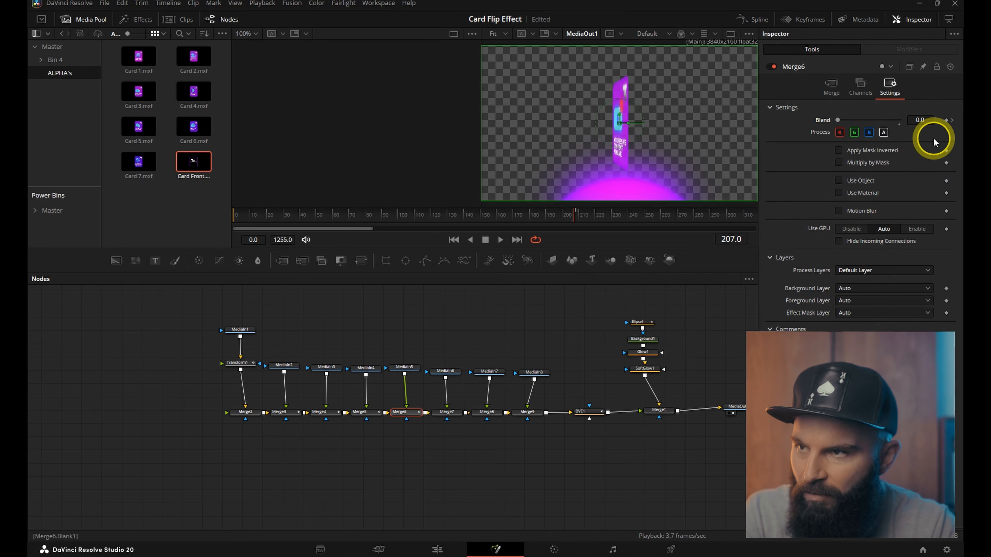
Add a Blend keyframe to Merge5 at frame 207 and step forward to frame 208.
click(367, 412)
click(892, 88)
click(948, 111)
click(946, 121)
key(Right)
click(690, 197)
Set Merge6's Blend to 1.0 at frame 208 and play back the fourth card switch.
click(405, 412)
click(570, 215)
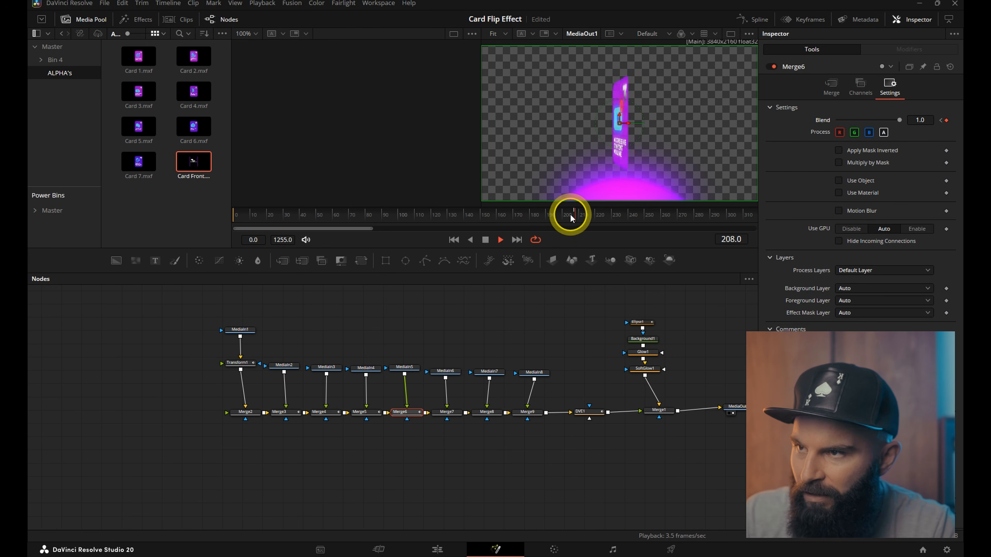
key(space)
Keyframe DVE1's Y rotation at frame 250 and set it to -900 at frame 280.
click(589, 412)
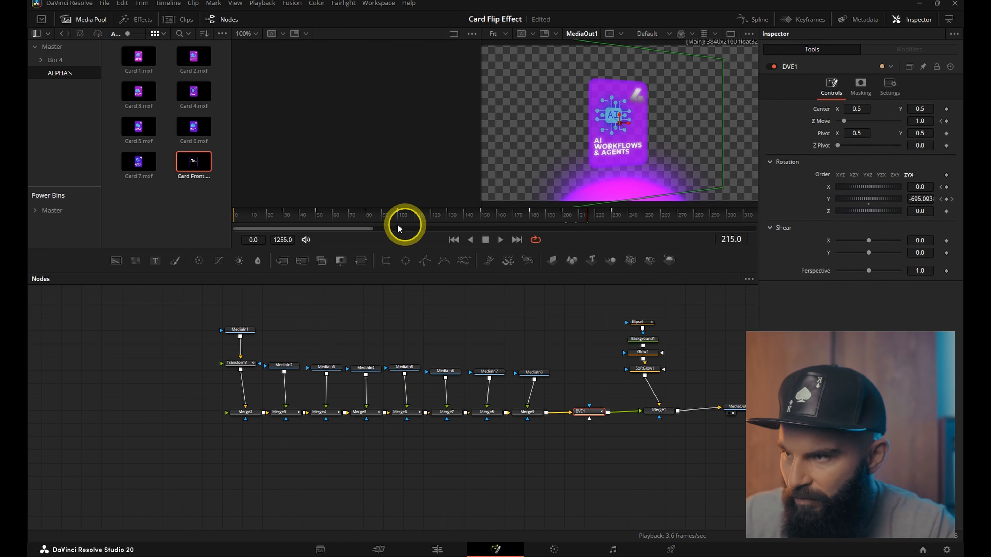
drag(311, 232, 349, 228)
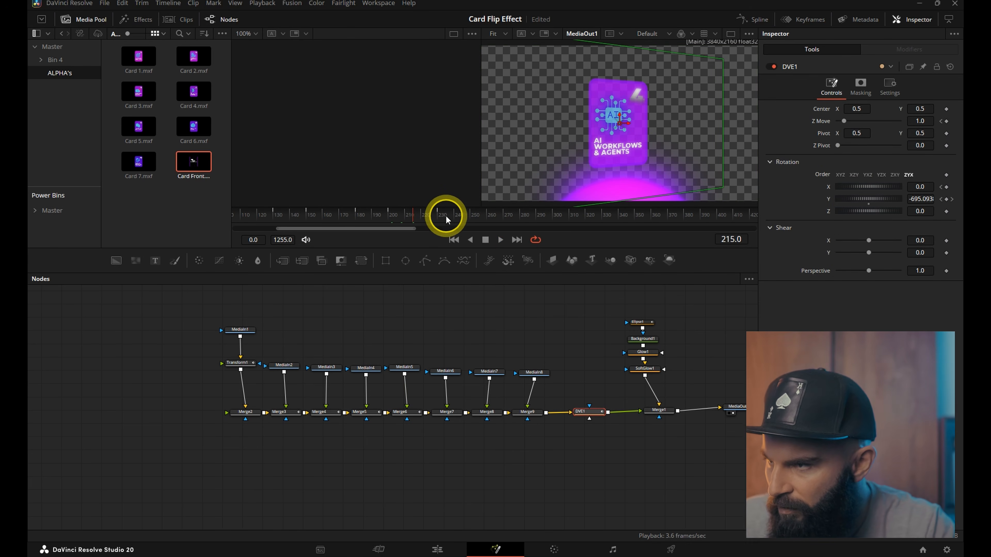
click(471, 215)
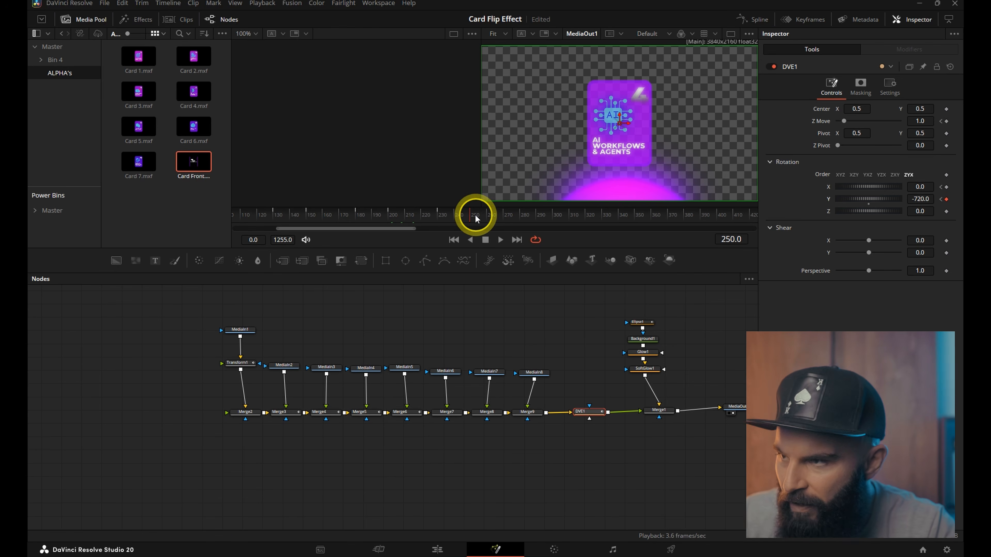
click(510, 218)
drag(511, 218, 520, 218)
click(917, 199)
text(-900)
key(Return)
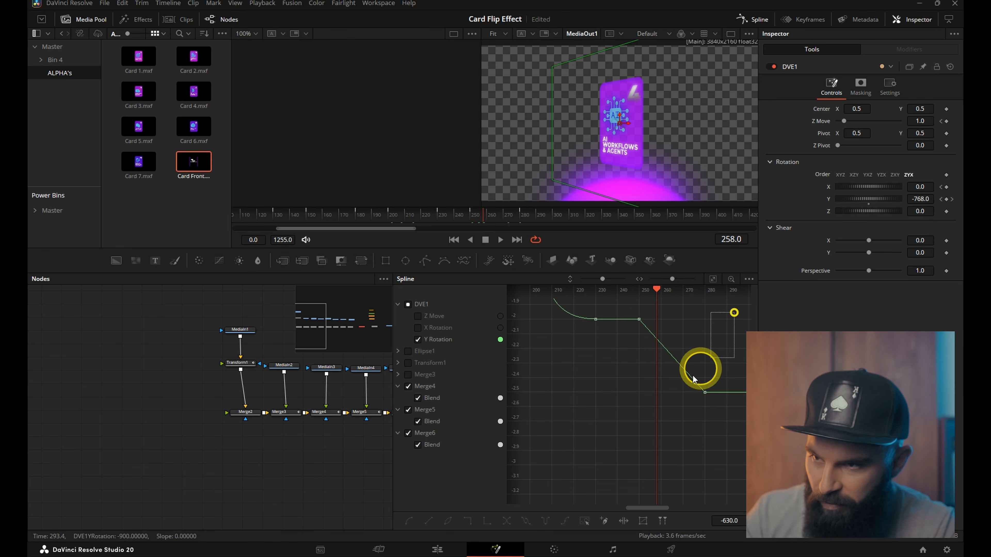
Smooth DVE1's Y rotation keyframes at frames 250 and 280, and extend the last keyframe's ease-in handle back to frame 250.
drag(692, 379, 626, 411)
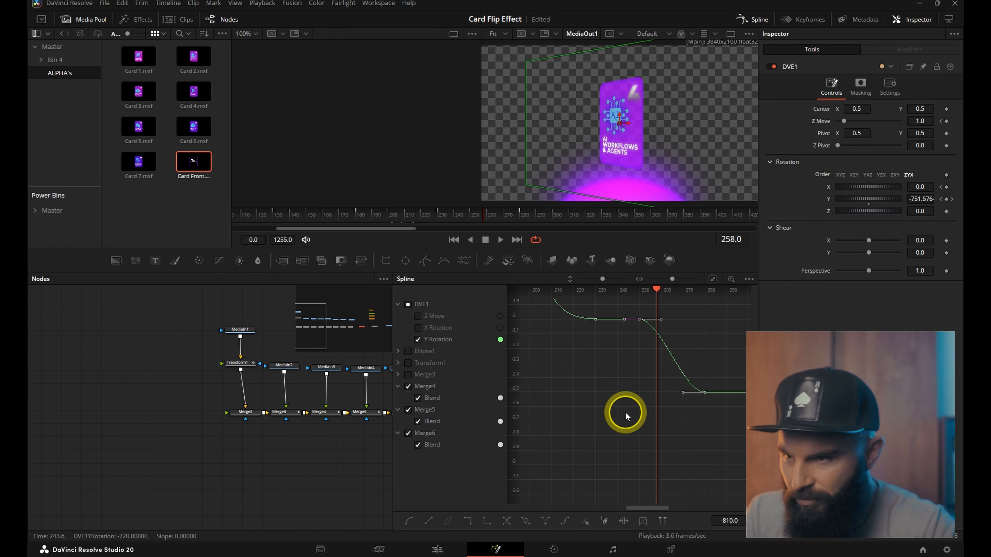
key(s)
drag(656, 294, 639, 290)
drag(683, 393, 639, 396)
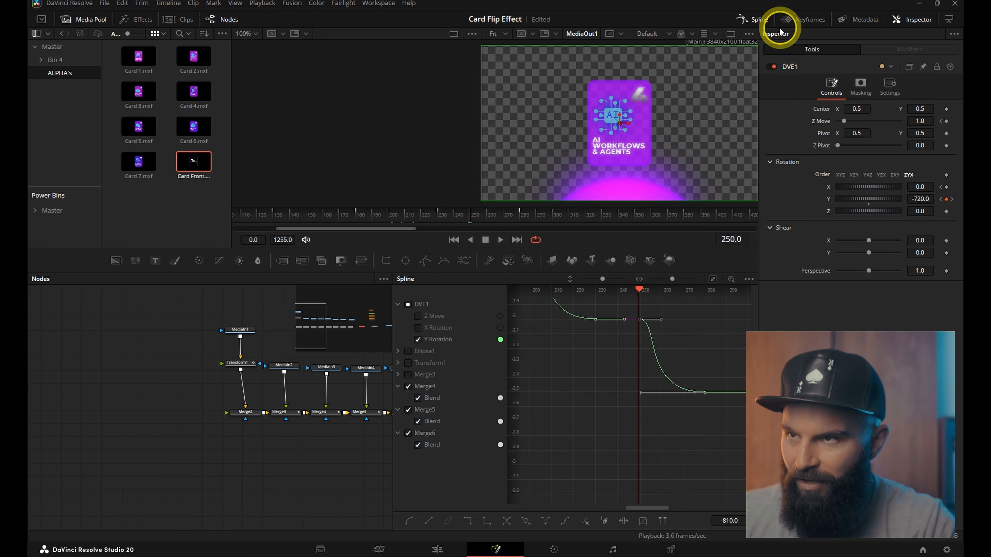
click(752, 19)
Move the playhead to the edge-on card at frame 257 and add a Blend keyframe to Merge7.
click(487, 213)
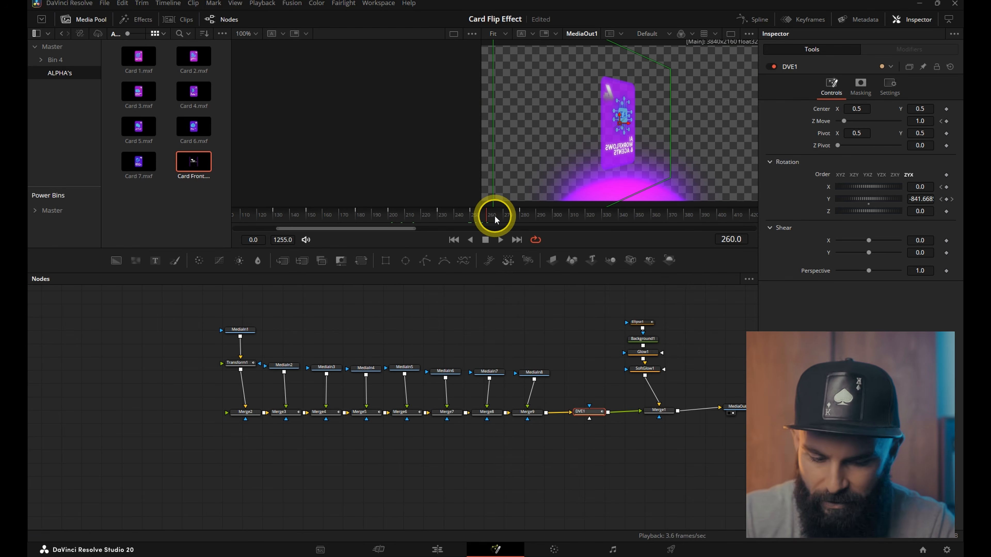
key(Left)
key(Left)
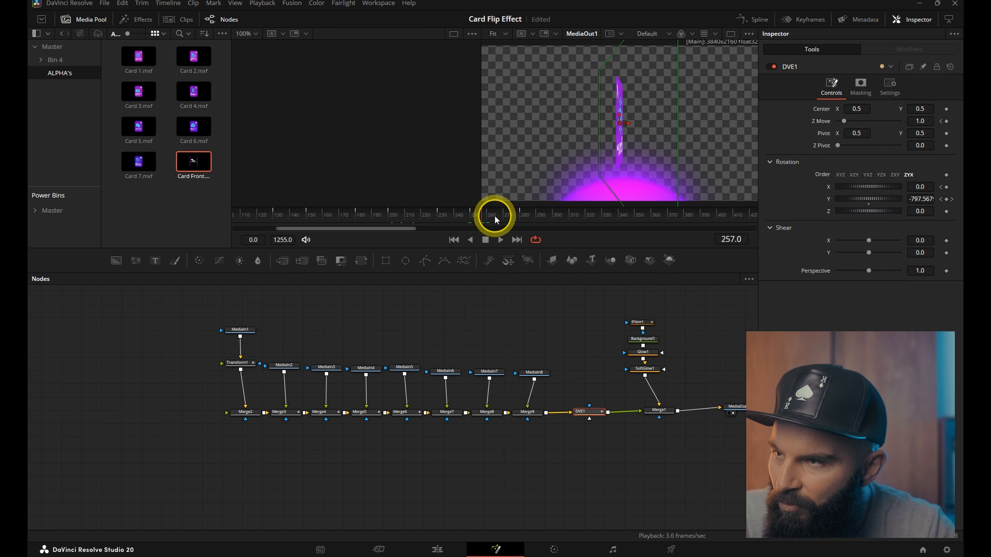
click(448, 411)
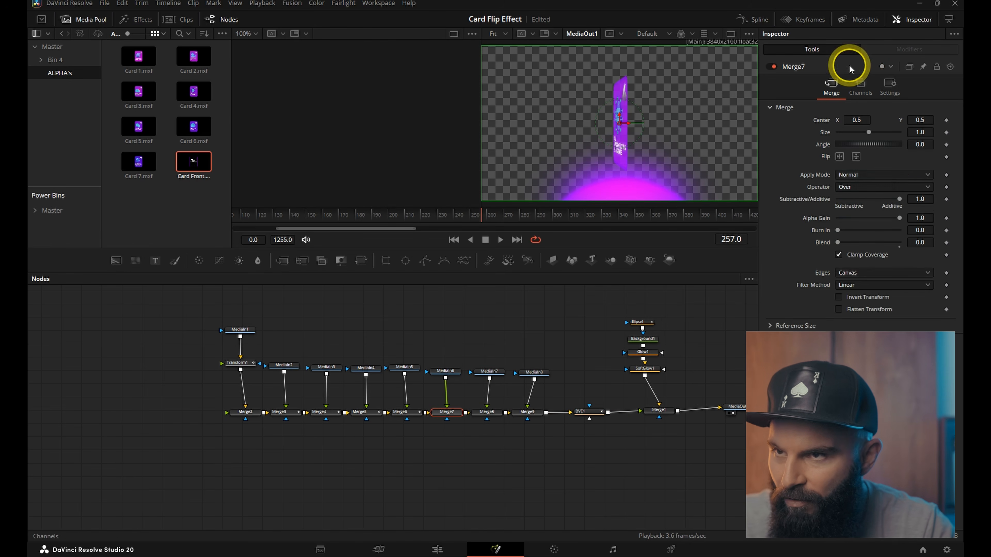
click(890, 87)
click(947, 120)
Add Blend keyframes to Merge7 and Merge6 at frame 258, and return to frame 257.
key(Right)
click(946, 121)
click(412, 411)
click(946, 121)
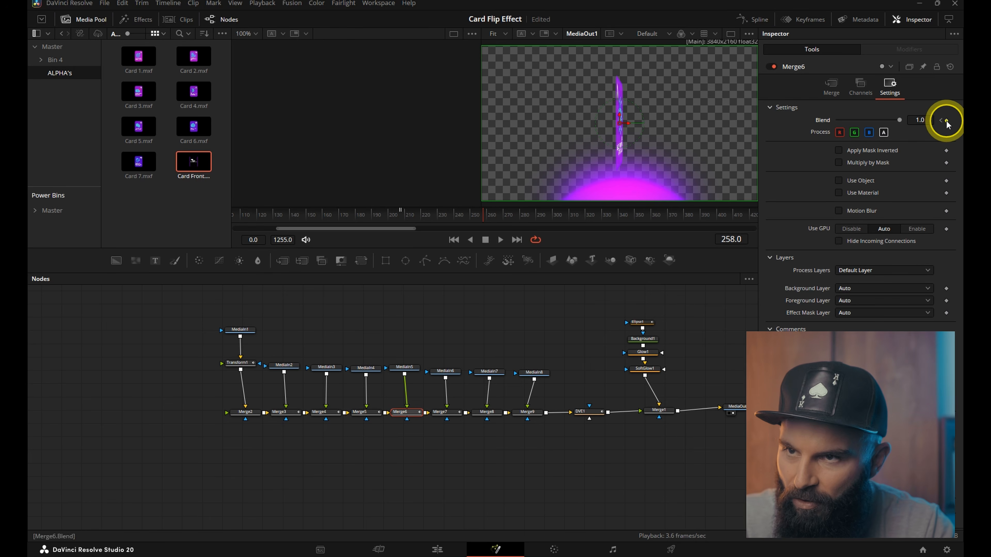
key(Left)
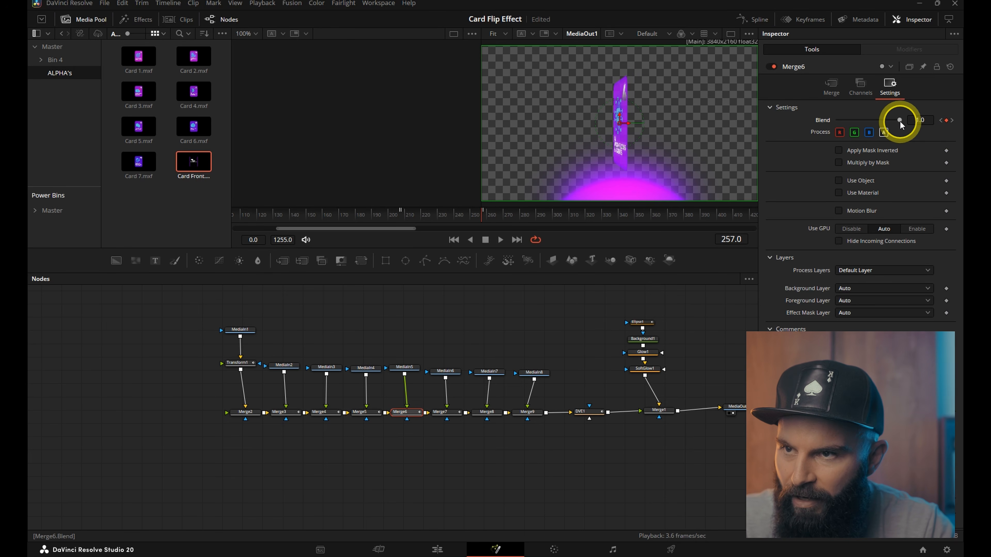
Set Merge7's Blend to 1.0 for the card switch and flip Merge7 horizontally.
click(440, 411)
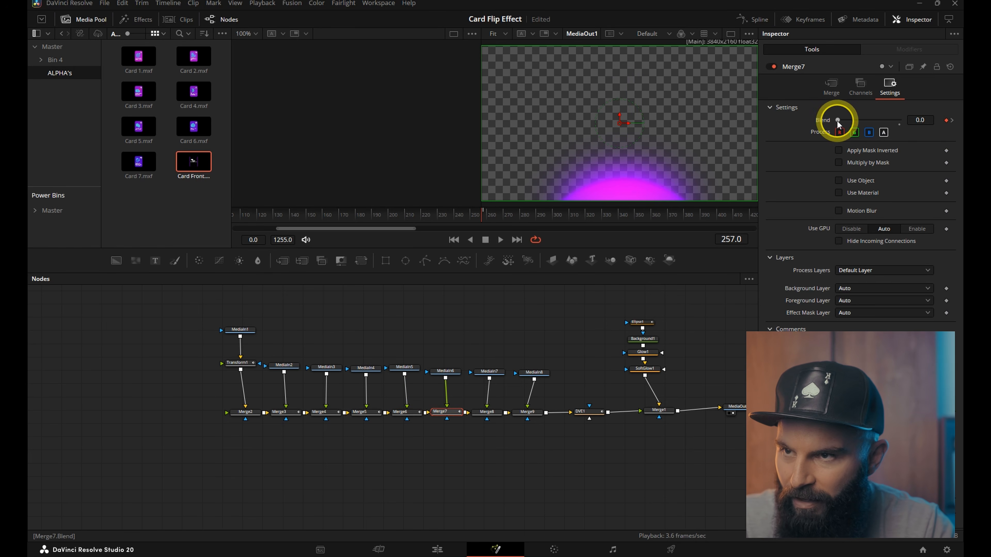
drag(836, 121, 901, 121)
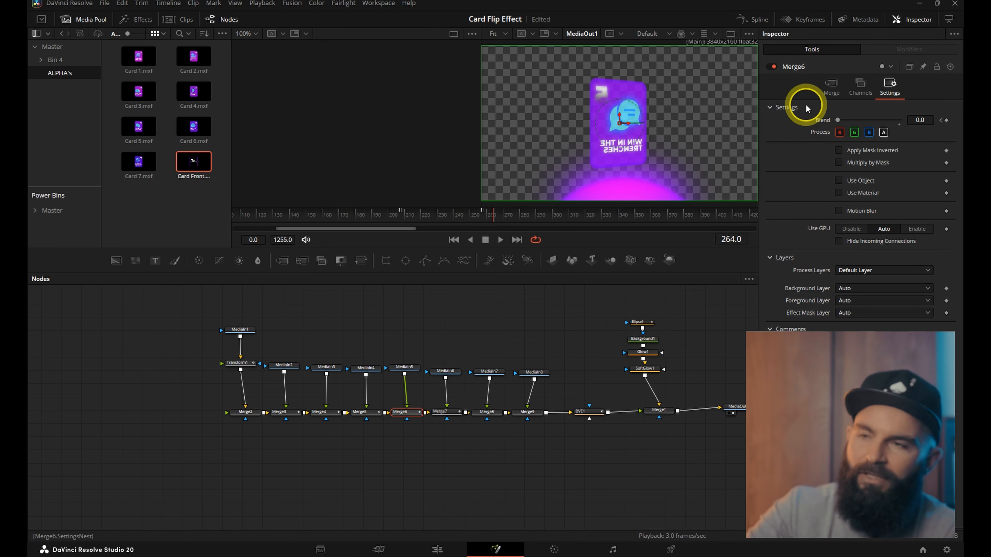
click(827, 89)
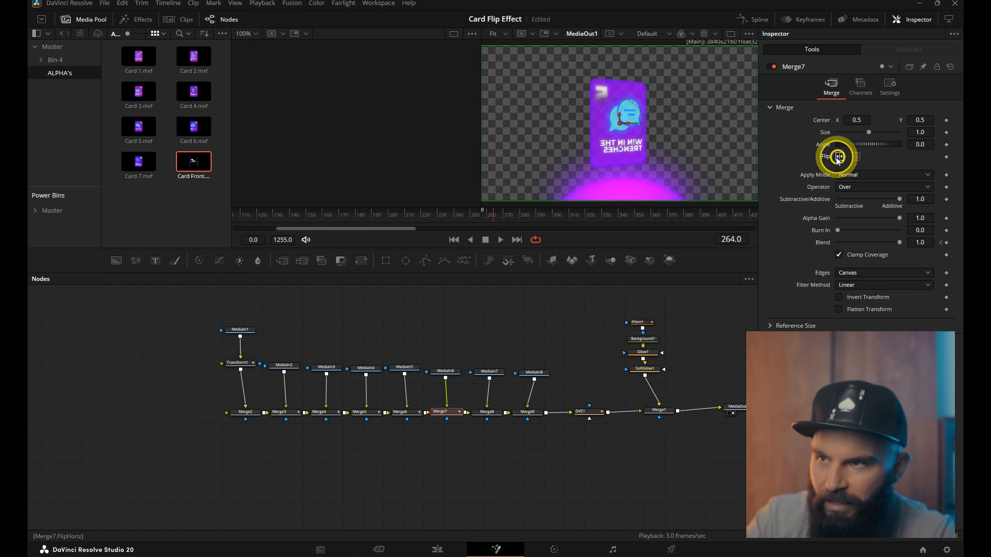
click(838, 157)
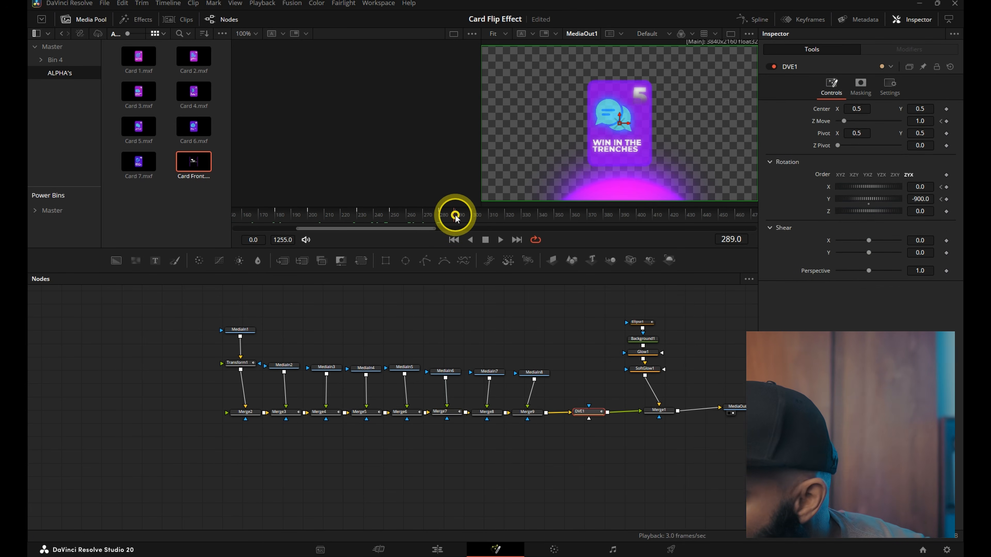
Keyframe DVE1's Y rotation at frame 300 and at -1080 on frame 330, extending the last keyframe's ease-in handle back to frame 300.
drag(453, 214, 471, 218)
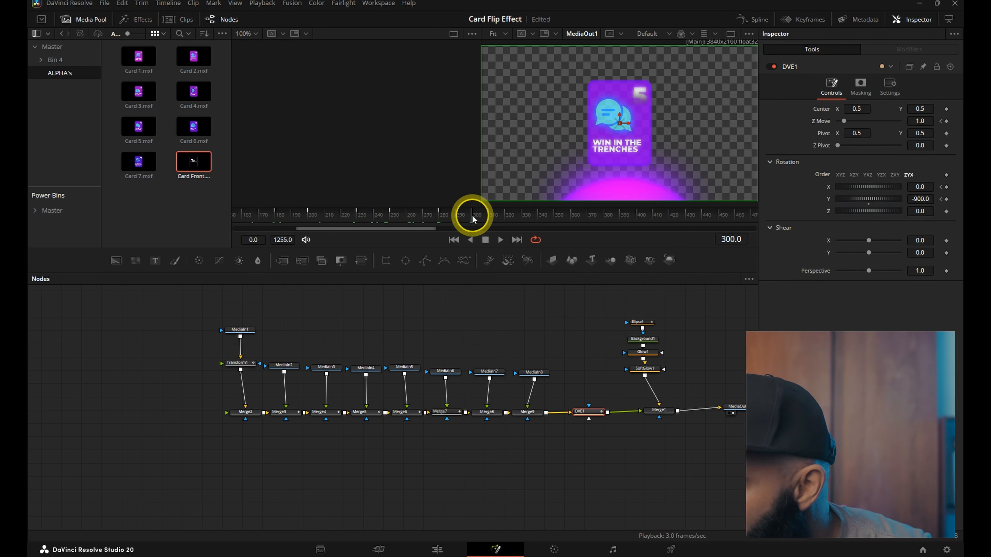
click(524, 217)
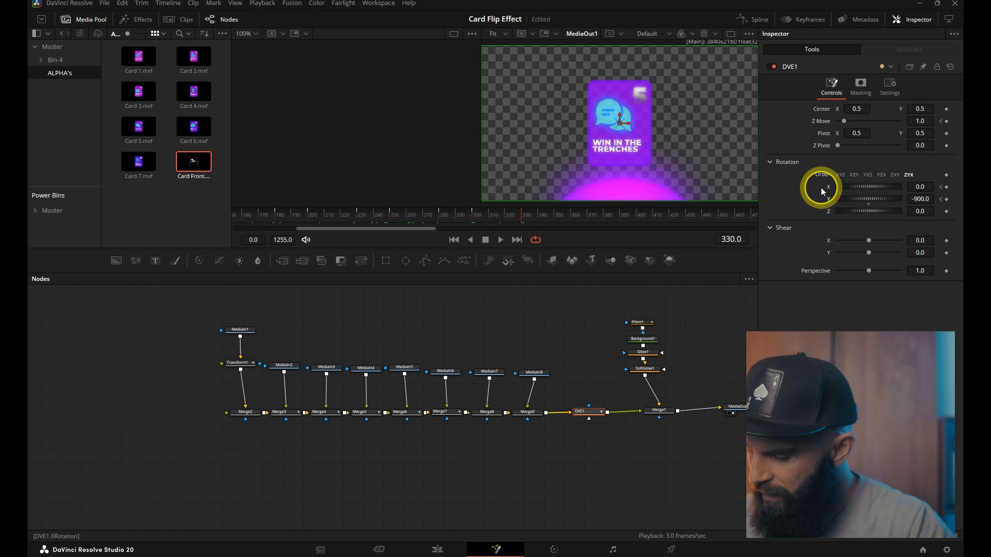
click(940, 199)
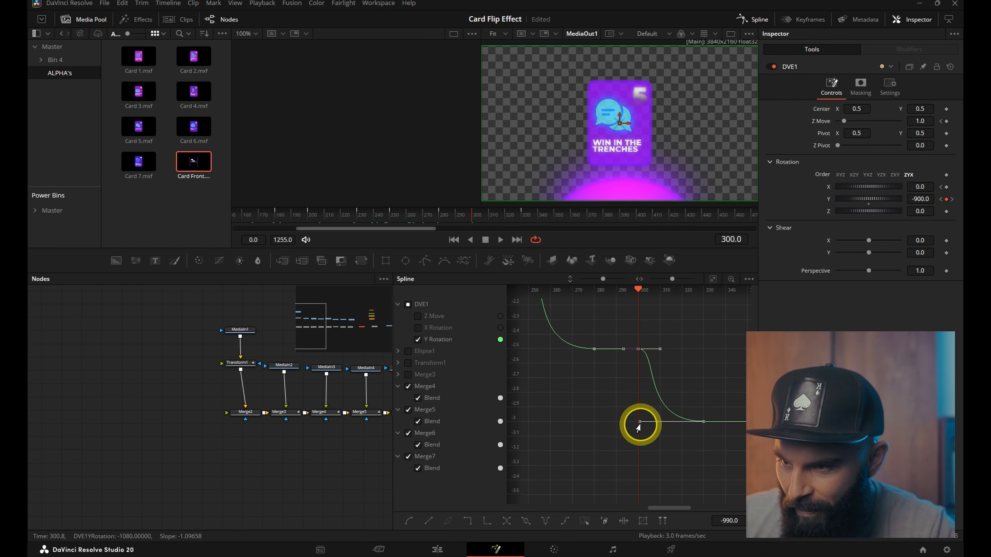
click(752, 19)
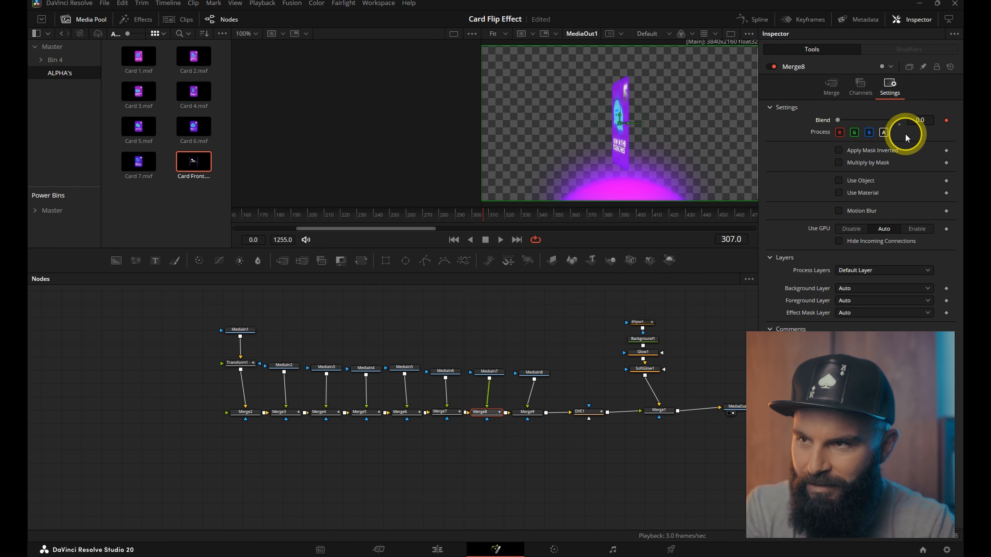
Step from frame 307 to 308 and keyframe Merge7's Blend for the switch to Merge8's card.
key(Right)
click(443, 412)
click(947, 121)
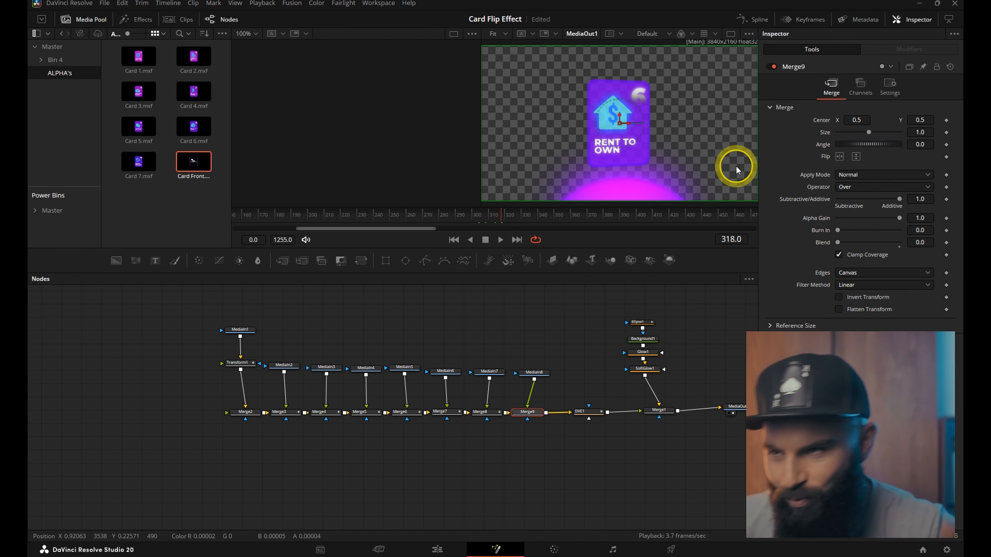
Set DVE1's Y rotation to -1260 at frame 380.
click(588, 411)
drag(513, 215, 604, 221)
click(920, 199)
text(2)
key(Delete)
text(60.0)
click(785, 200)
Smooth DVE1's Y rotation keyframes at frames 350 and 380, and extend the last keyframe's ease-in handle back to frame 350.
key(F7)
scroll(638, 401, down, 1)
drag(721, 350, 591, 480)
key(f)
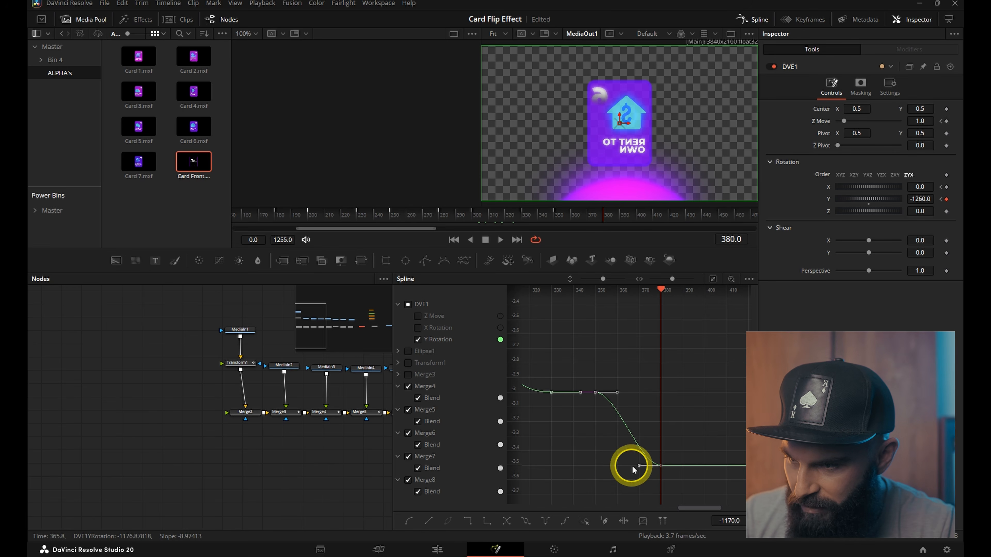
drag(661, 290, 595, 297)
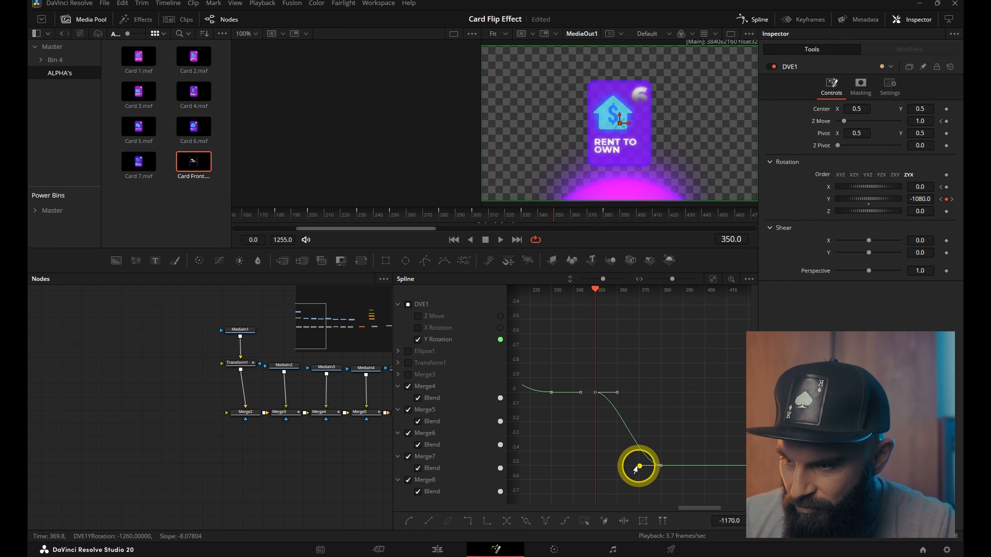
click(752, 19)
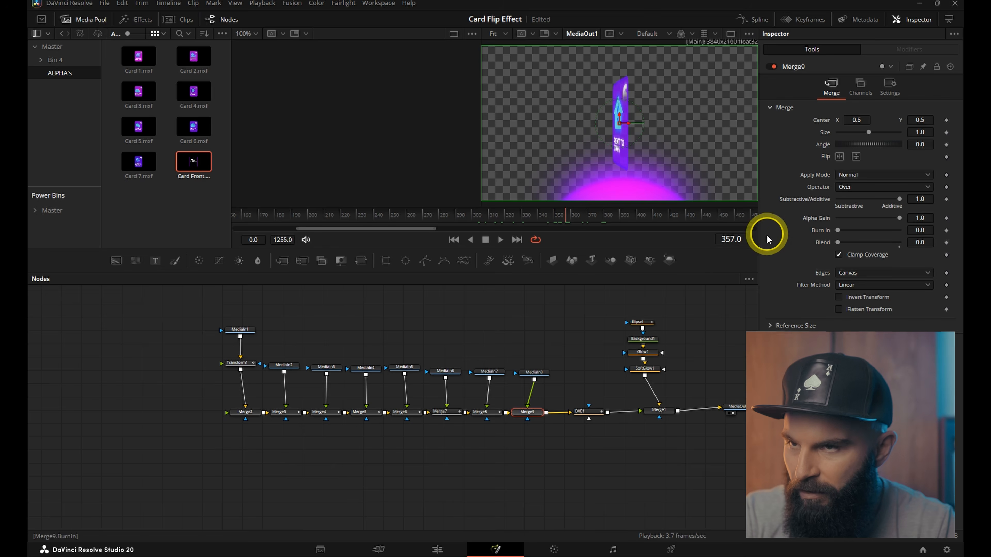
Keyframe the Blend of Merge9 and Merge8 around frames 357 and 358 for the final card switch.
click(897, 94)
click(946, 120)
key(Right)
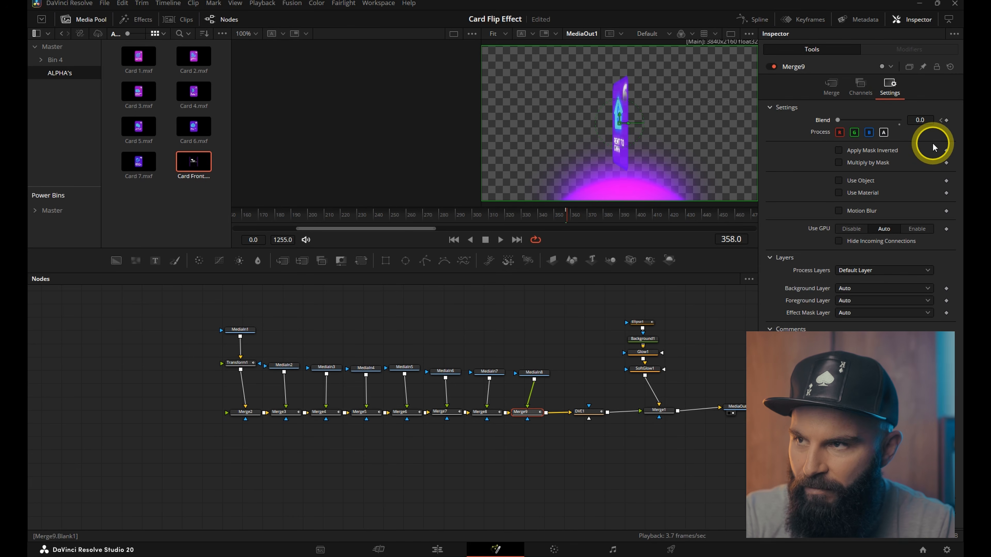
click(484, 412)
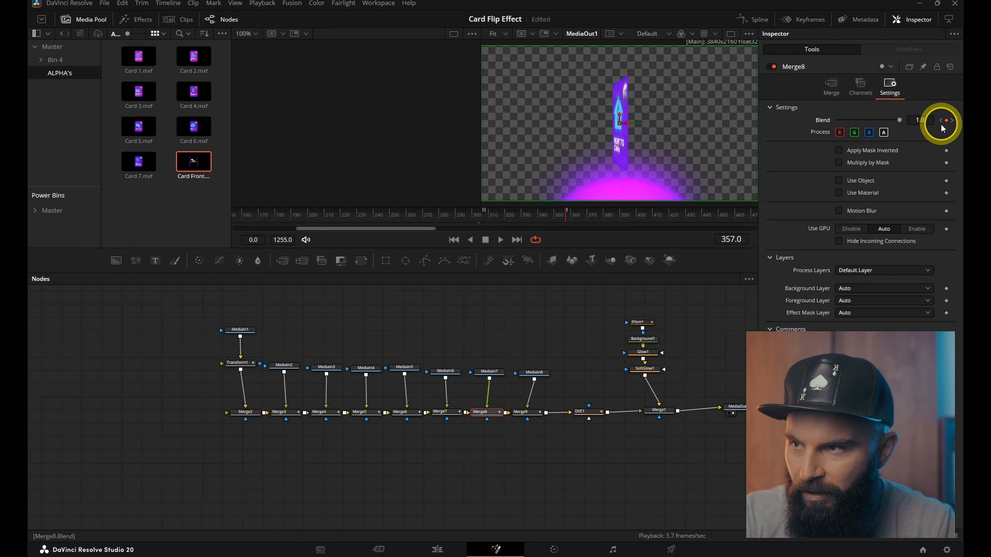
drag(899, 122, 940, 121)
Flip Merge9 horizontally to correct the mirrored "Nurture Your Community" card.
click(536, 414)
click(832, 85)
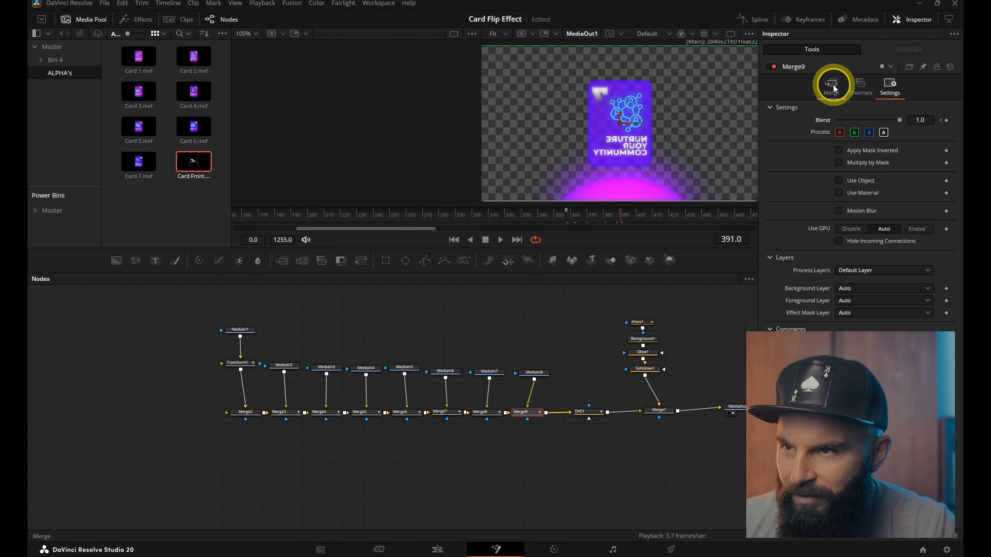
click(839, 157)
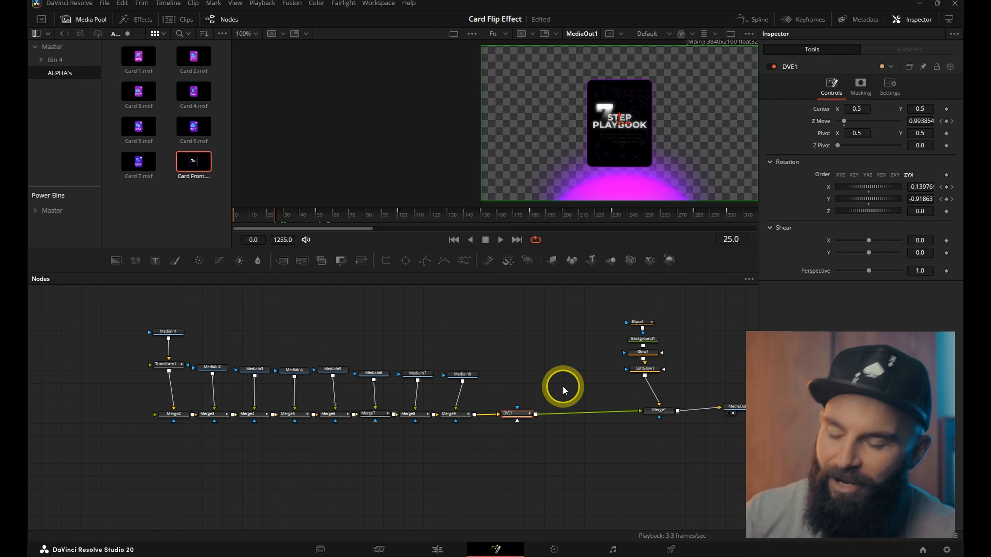
Try inserting a Camera Shake node after DVE1, and undo the insertion.
key(shift+space)
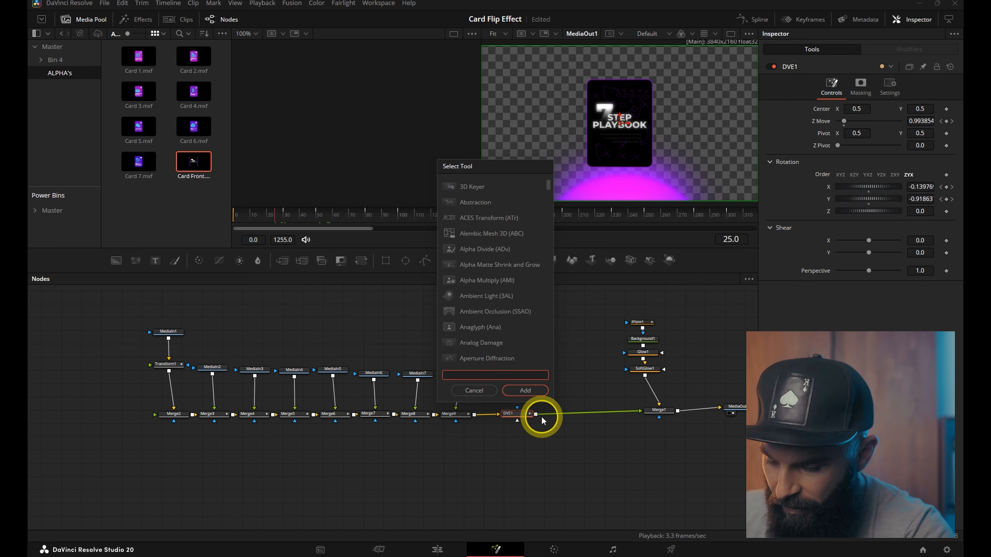
text(camera shake)
double_click(488, 206)
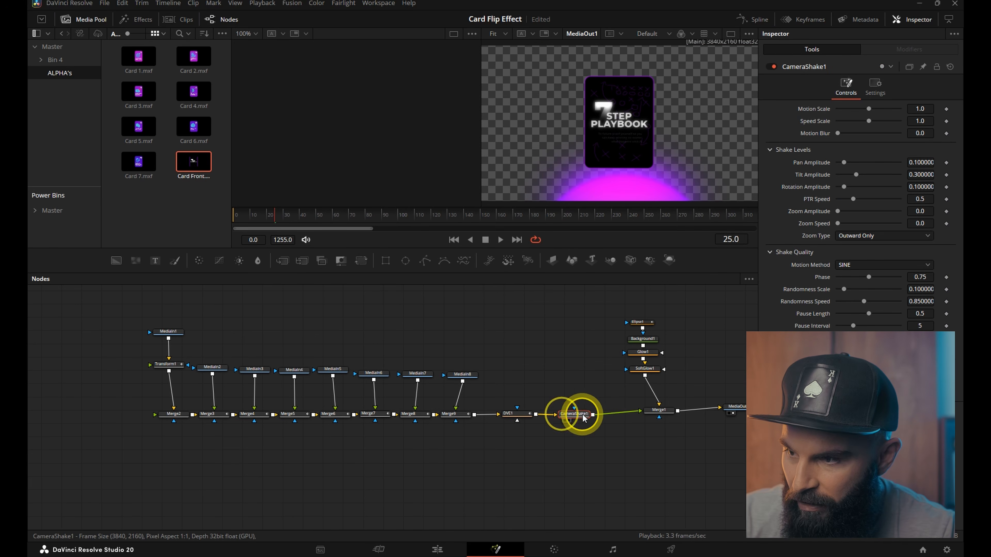
key(ctrl+z)
Insert a Camera Shake node between DVE1 and Merge1 and reduce its Speed Scale.
key(shift+space)
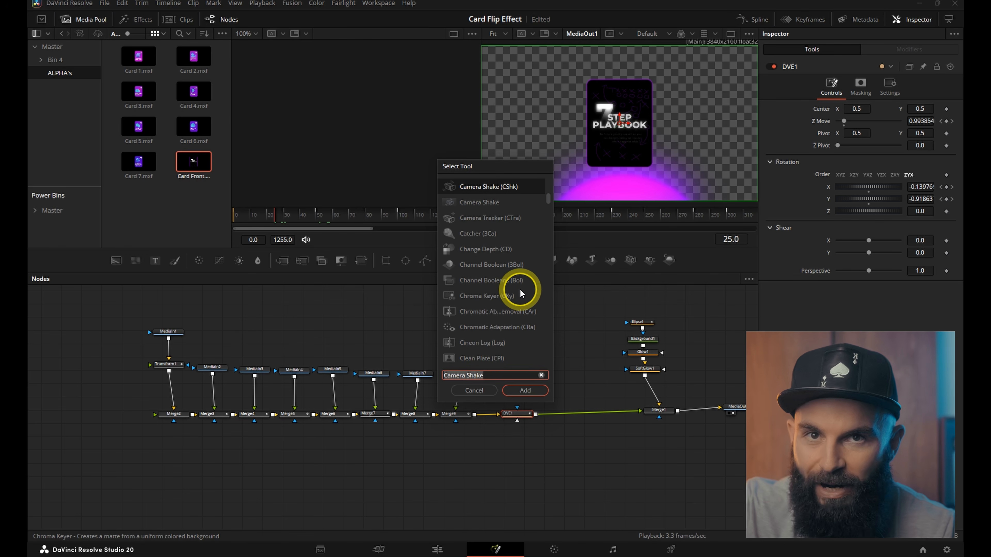
click(487, 201)
click(525, 391)
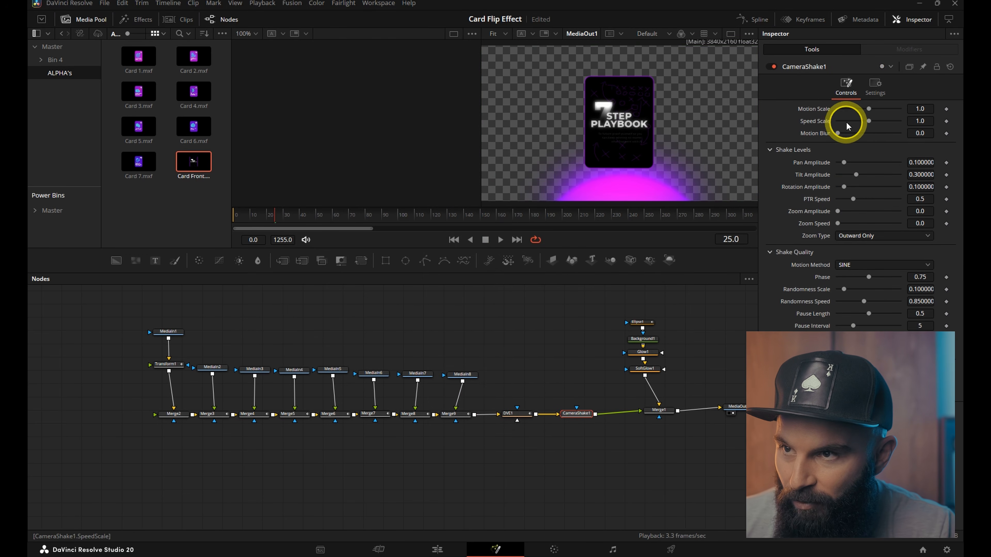
drag(868, 122, 846, 112)
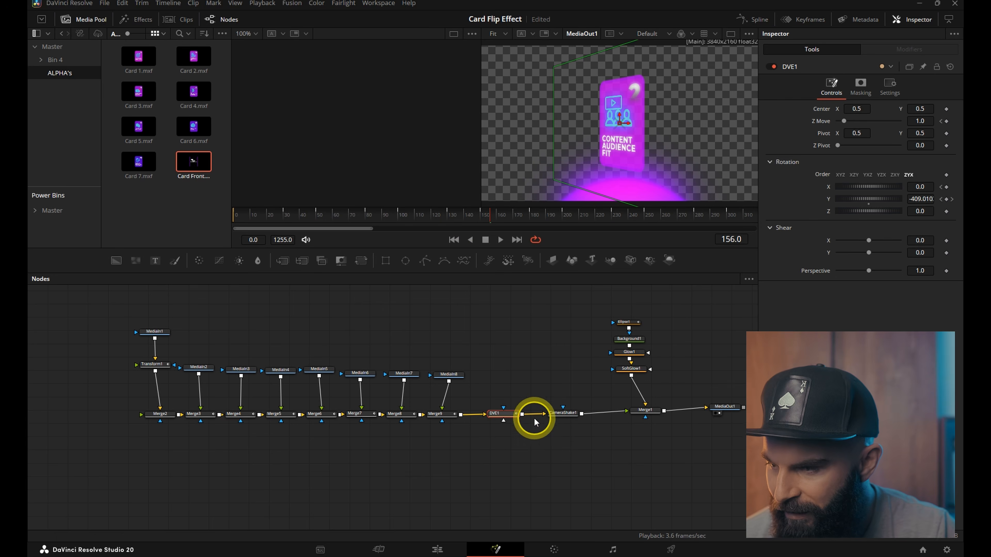
Enable Motion Blur on DVE1 with Quality set to 10.
click(889, 87)
click(838, 223)
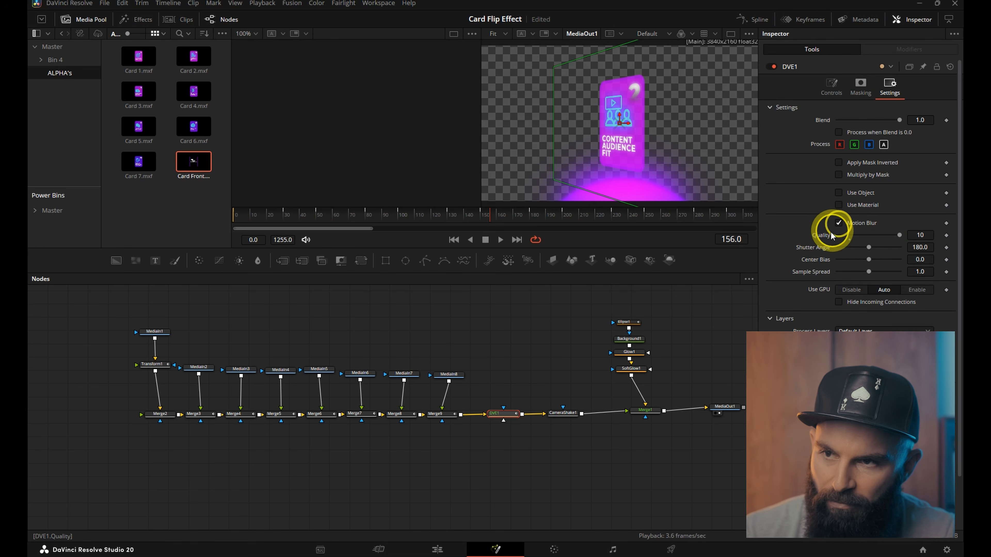
click(899, 235)
mouse_move(899, 235)
mouse_down()
mouse_move(831, 239)
mouse_move(909, 232)
mouse_up()
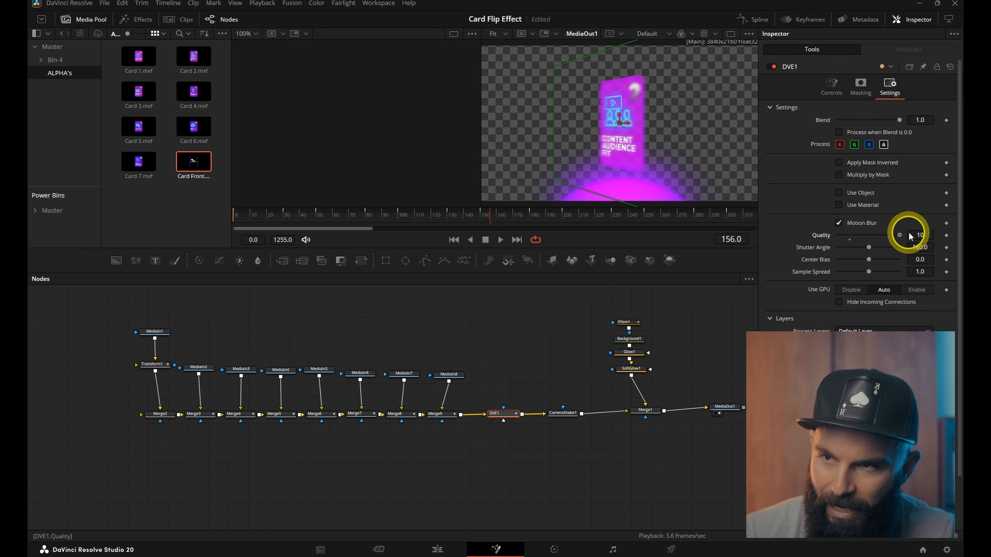